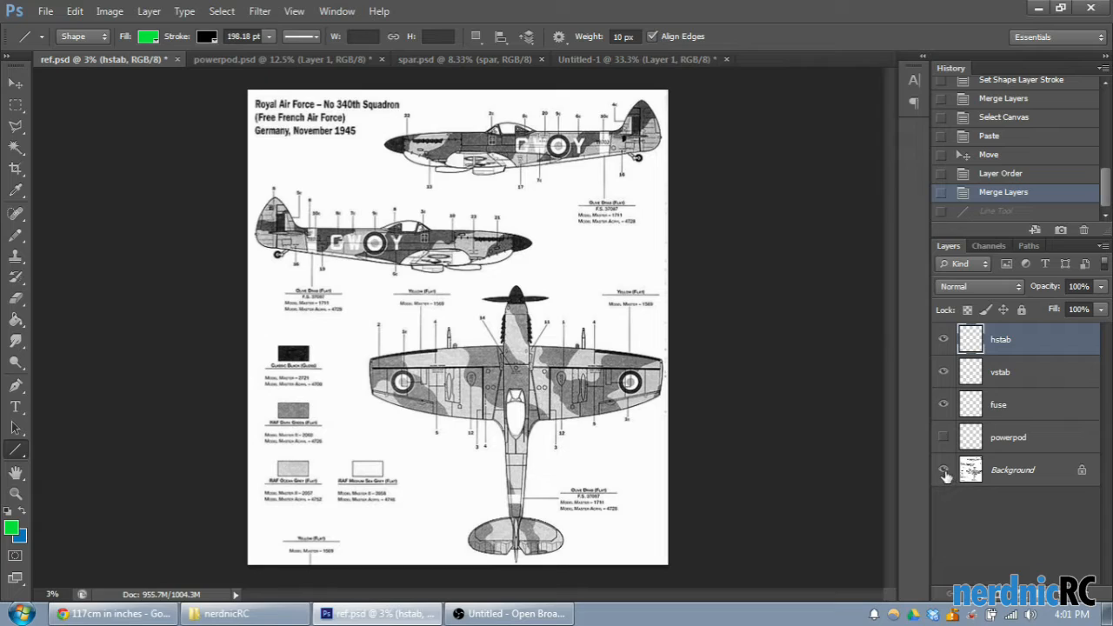
# - Hide the Background reference layer and examine the traced fuselage, vertical stabilizer and horizontal stabilizer outlines
pyautogui.hotkey('ctrl', '+')
pyautogui.hotkey('ctrl', '+')
pyautogui.hotkey('ctrl', '+')
pyautogui.hotkey('ctrl', '+')
pyautogui.hotkey('ctrl', '+')
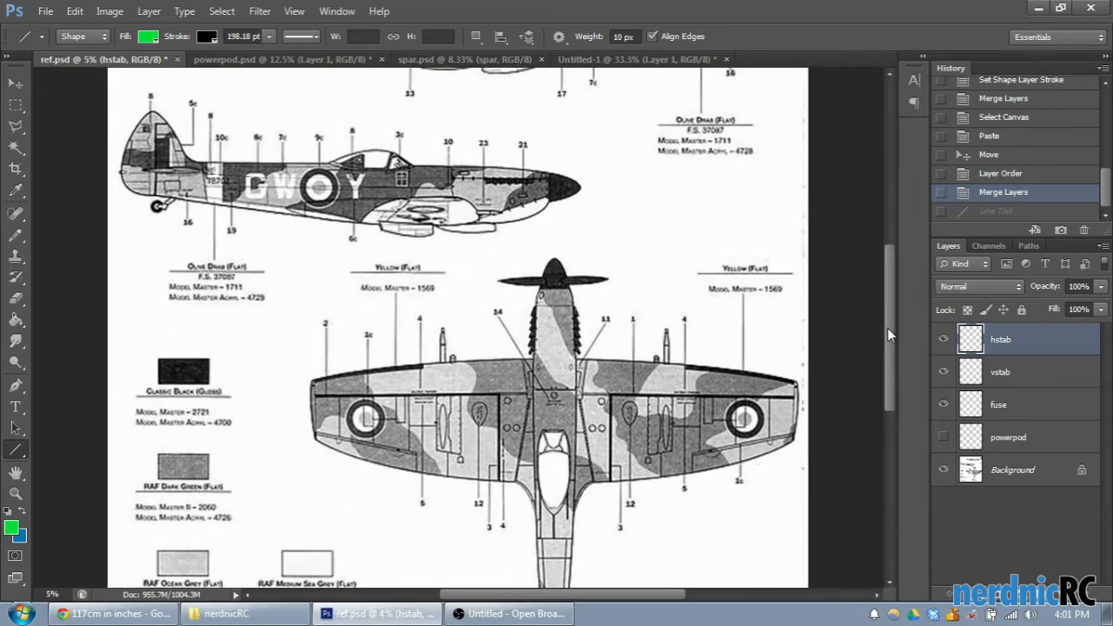
pyautogui.scroll(5, 815, 206)
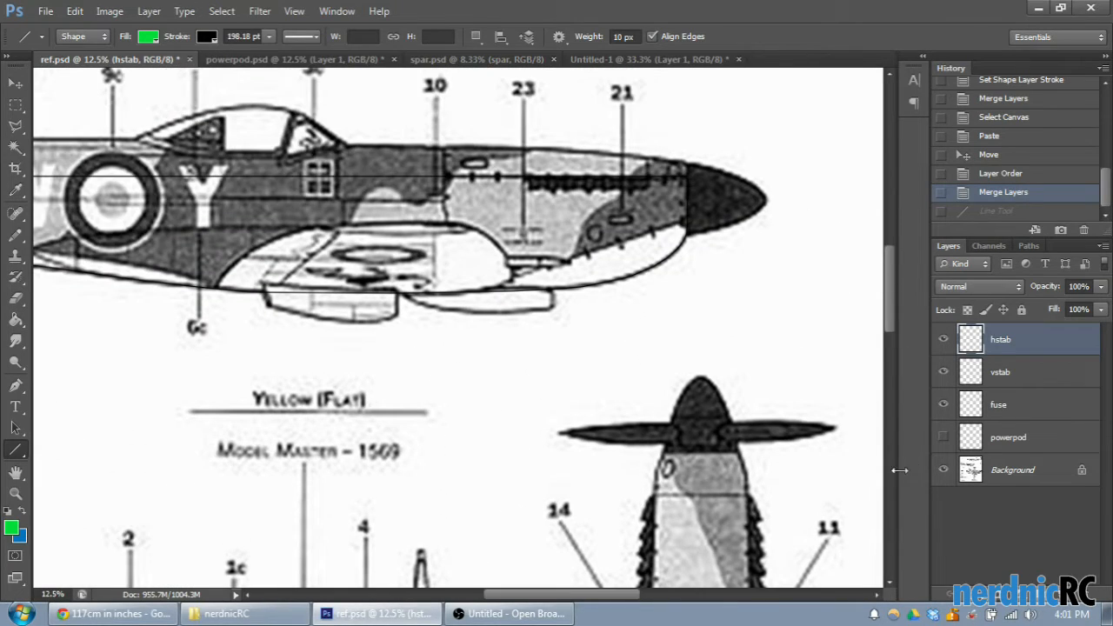
pyautogui.click(943, 469)
pyautogui.moveTo(550, 595); pyautogui.dragTo(458, 584)
pyautogui.scroll(3, 299, 342)
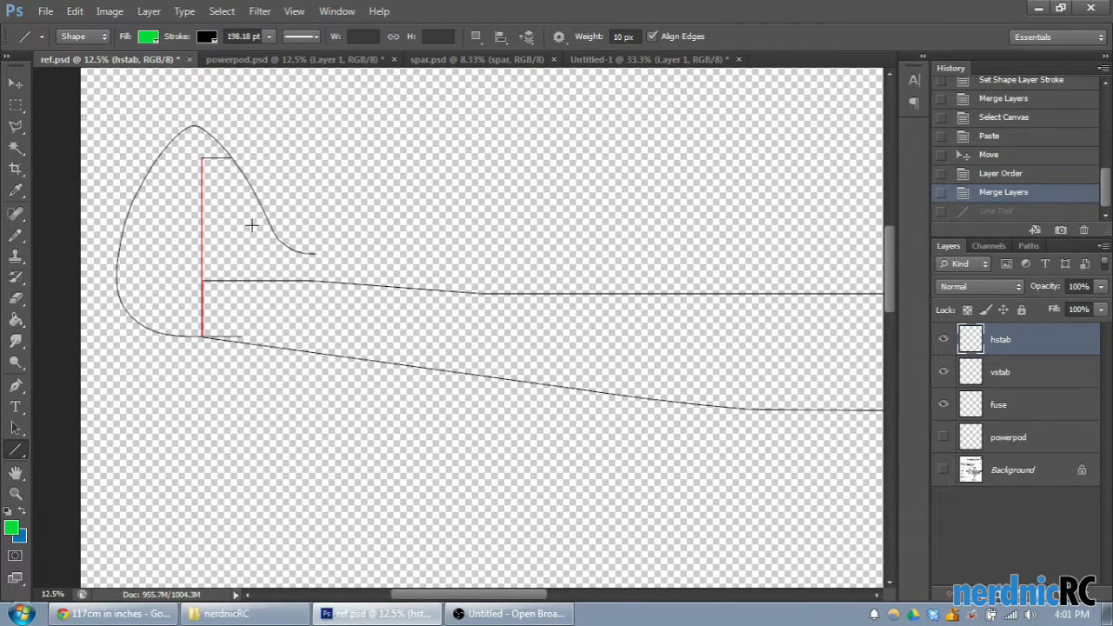
pyautogui.moveTo(894, 276); pyautogui.dragTo(878, 474)
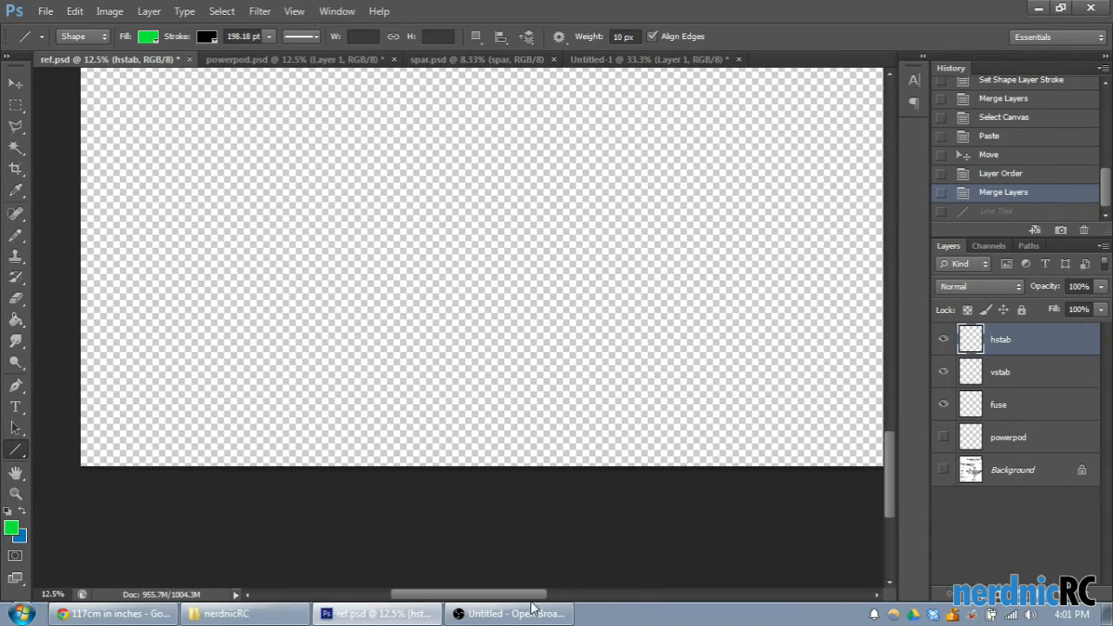
pyautogui.moveTo(487, 596)
pyautogui.mouseDown()
pyautogui.moveTo(574, 609)
pyautogui.moveTo(663, 577)
pyautogui.mouseUp()
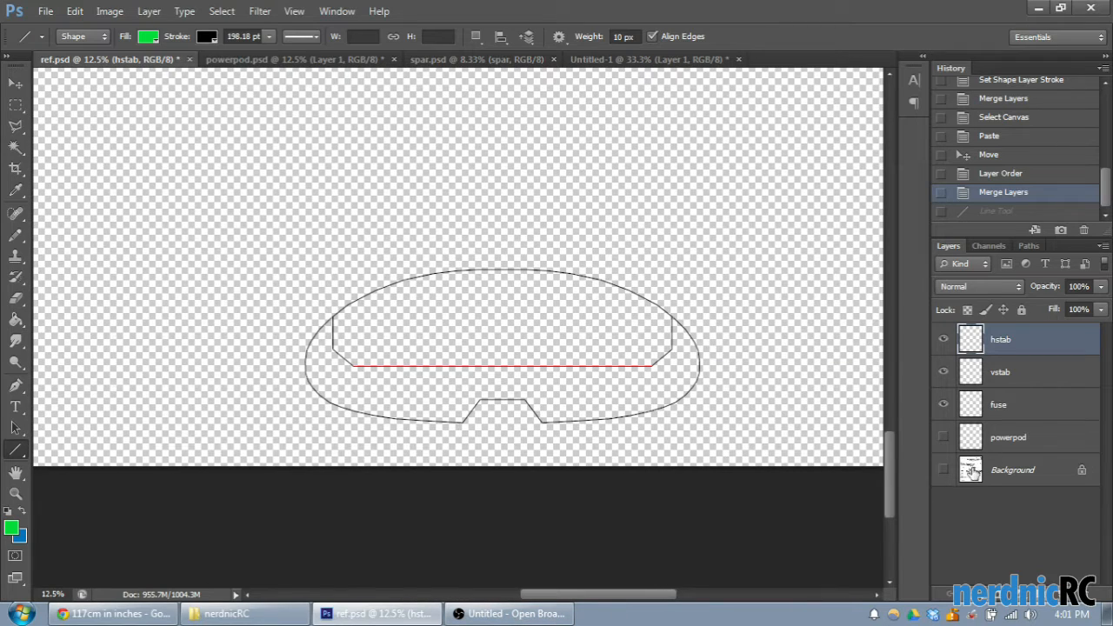
# - Show the Background layer again and compare the horizontal stabilizer outline with the tail in the top view
pyautogui.click(943, 469)
pyautogui.scroll(1, 719, 447)
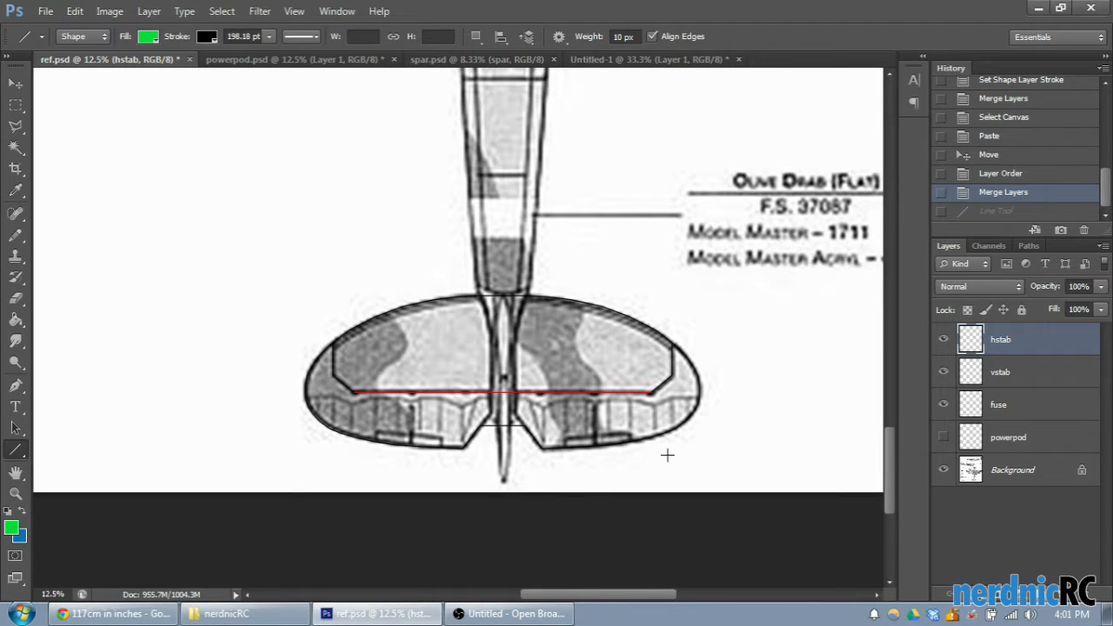
pyautogui.scroll(2, 667, 454)
pyautogui.scroll(-3, 667, 454)
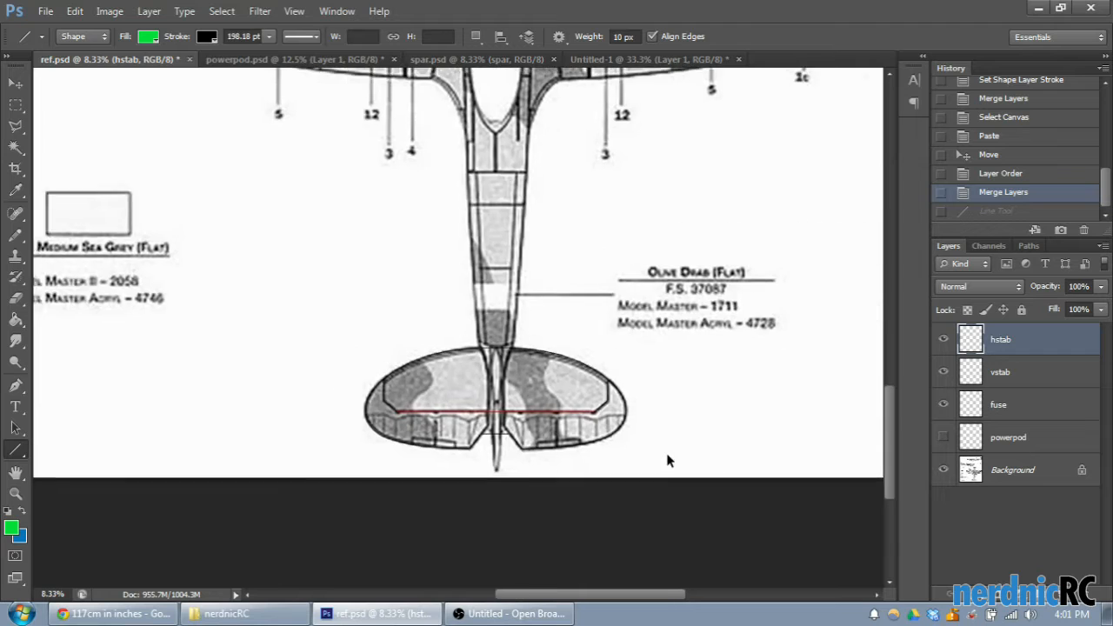
# - Look over the aircraft's side and top views on the full reference sheet
pyautogui.scroll(2, 511, 389)
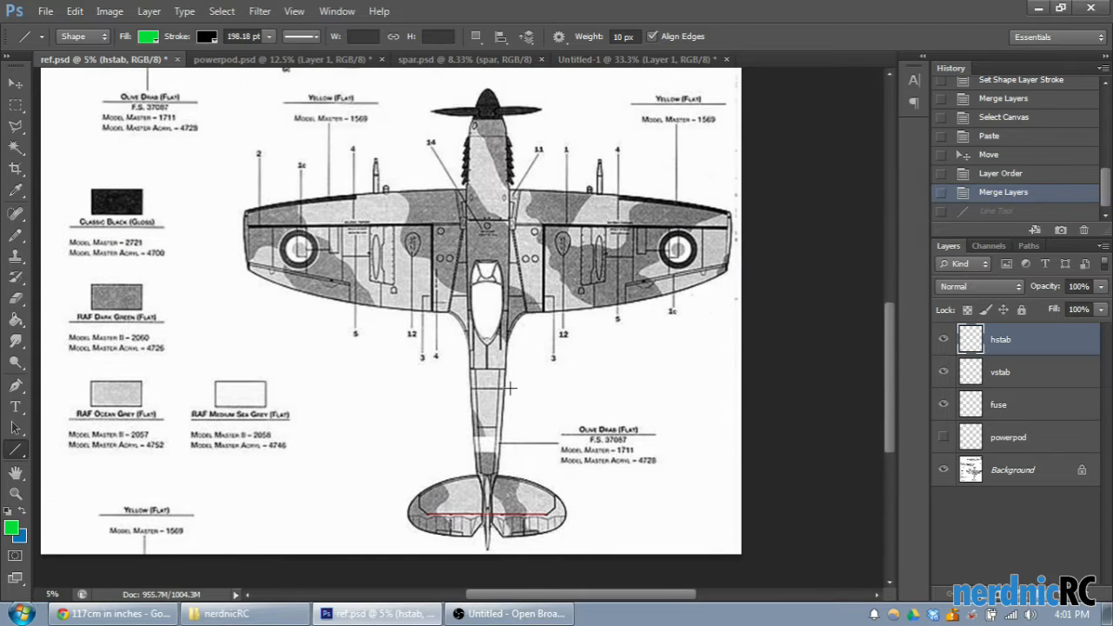
pyautogui.scroll(4, 511, 389)
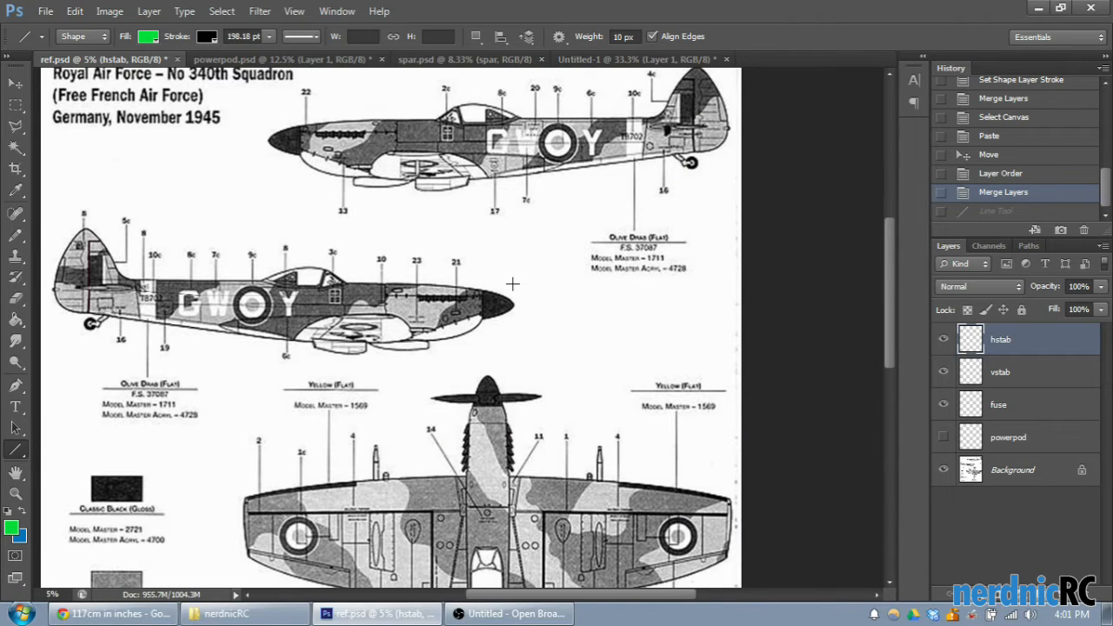
pyautogui.scroll(-1, 512, 284)
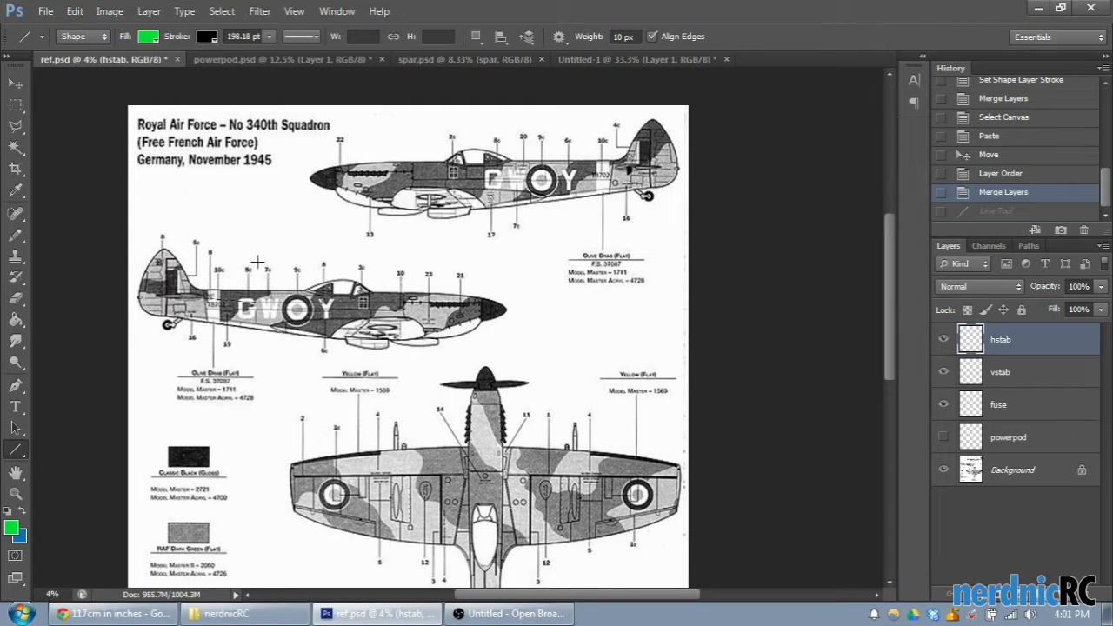
pyautogui.scroll(-2, 440, 352)
pyautogui.scroll(-1, 441, 357)
pyautogui.scroll(2, 441, 354)
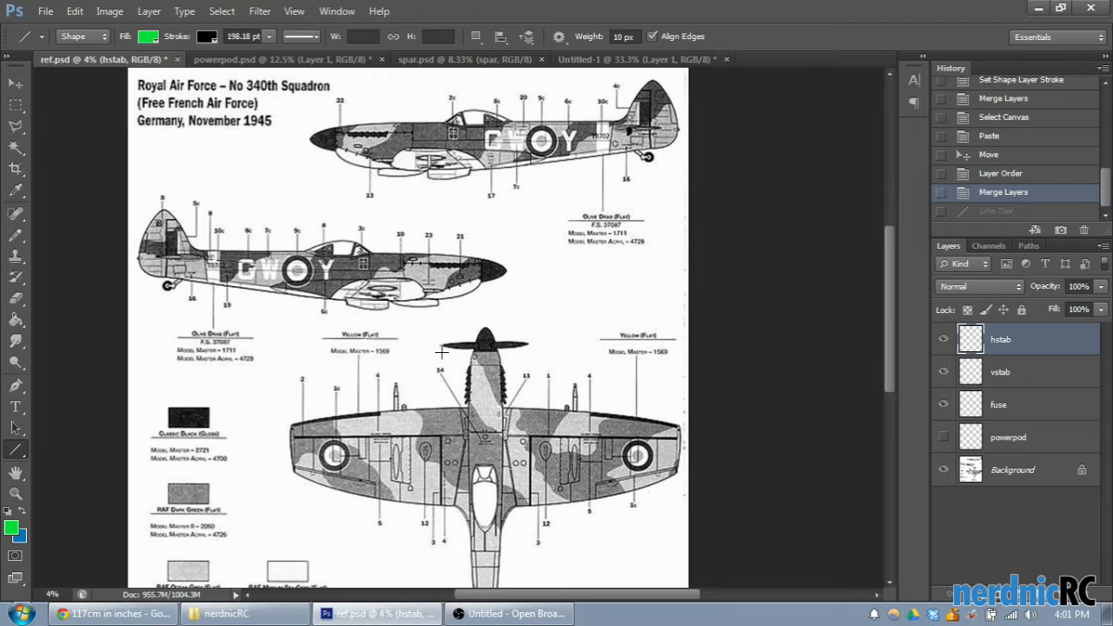
pyautogui.scroll(-4, 441, 352)
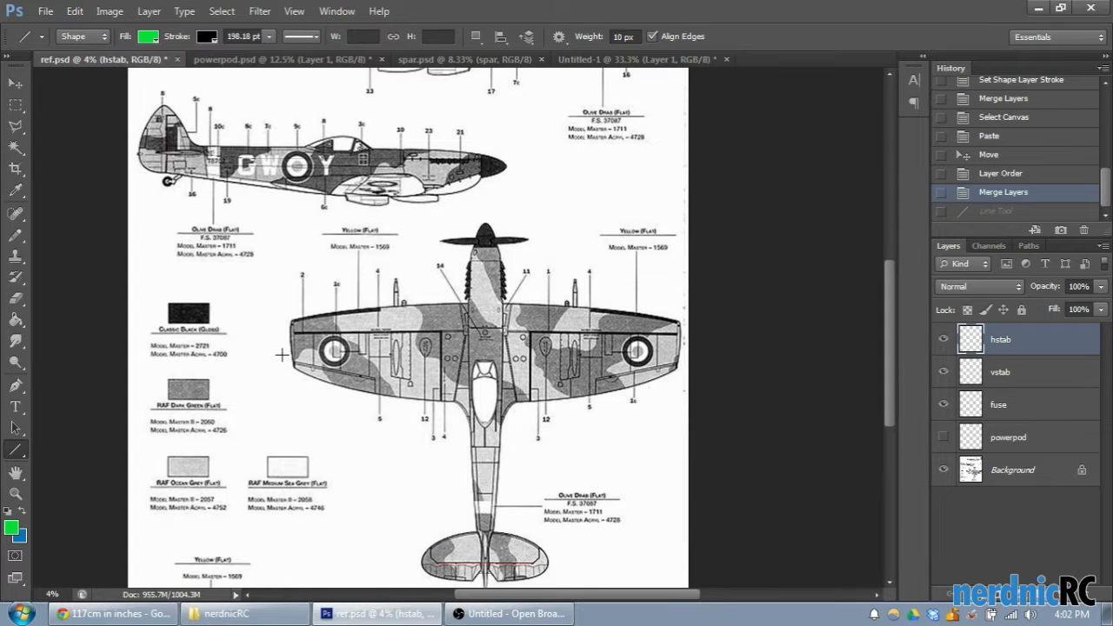
pyautogui.scroll(3, 282, 354)
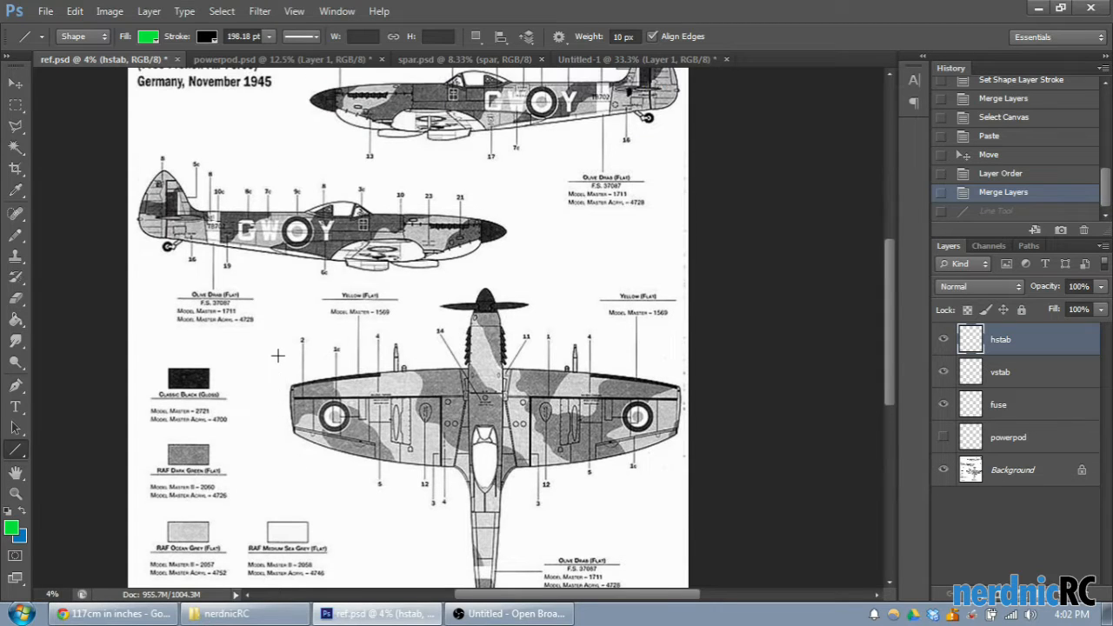
pyautogui.scroll(2, 278, 355)
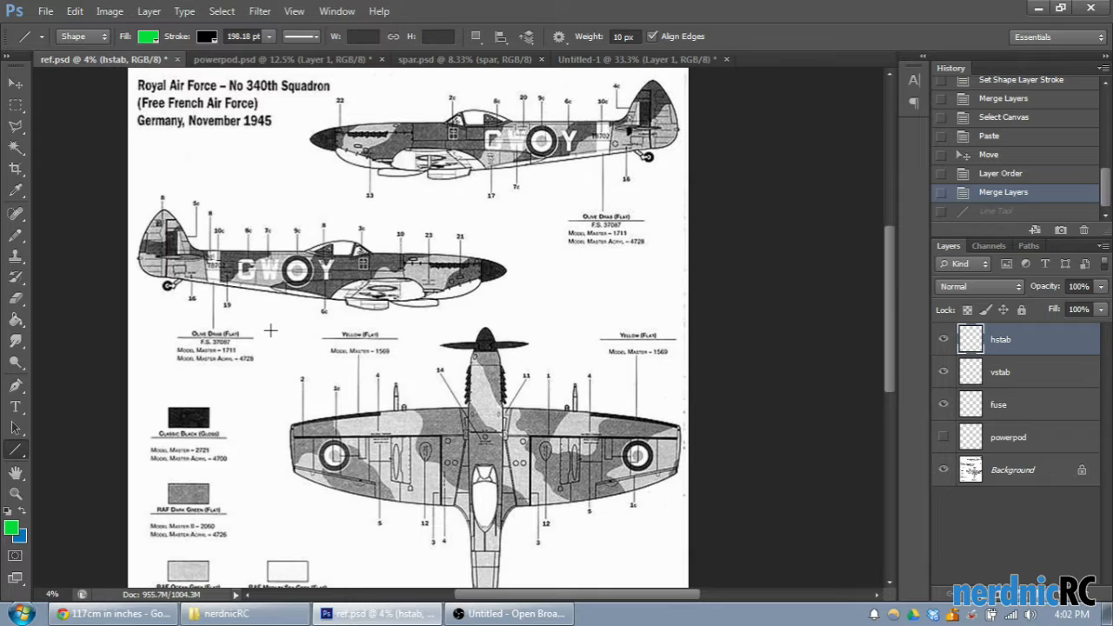
pyautogui.scroll(-4, 261, 355)
pyautogui.scroll(3, 261, 357)
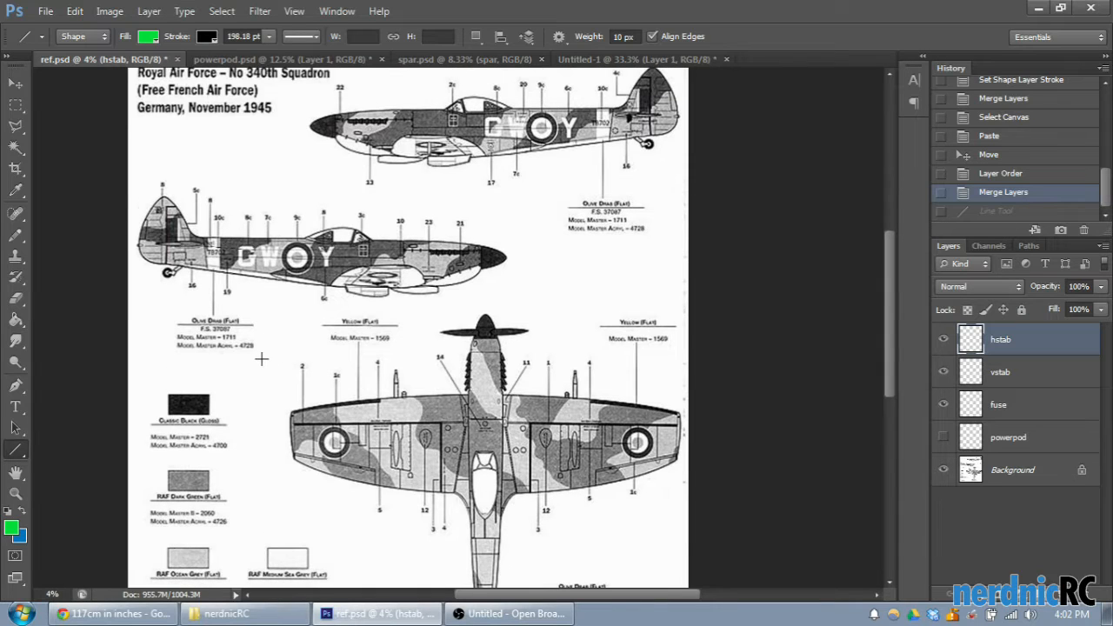
pyautogui.scroll(1, 261, 358)
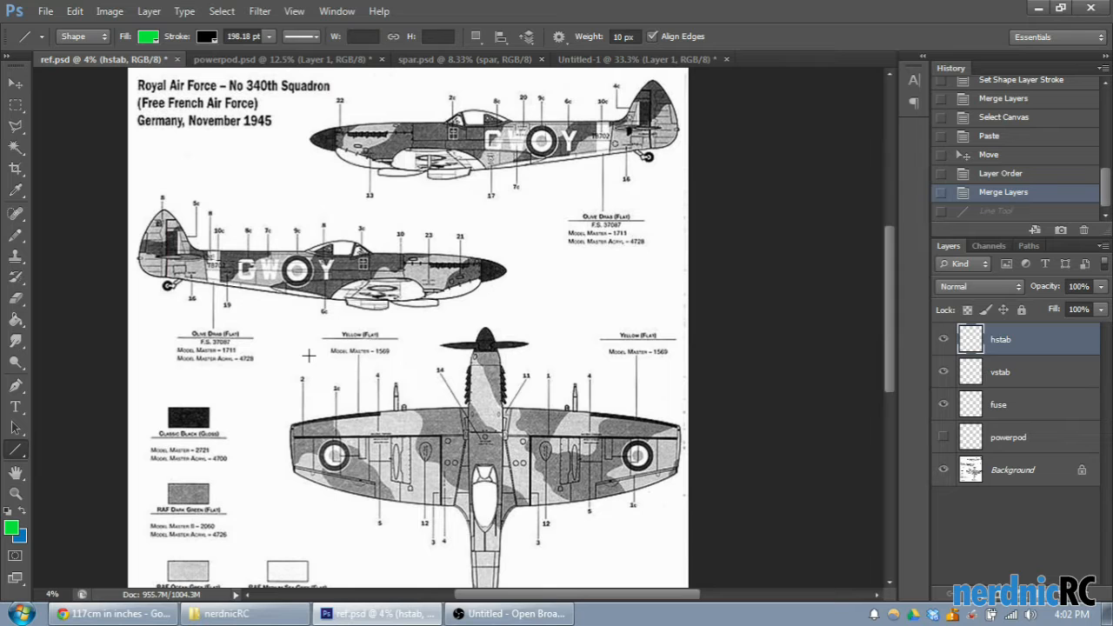
pyautogui.scroll(1, 308, 355)
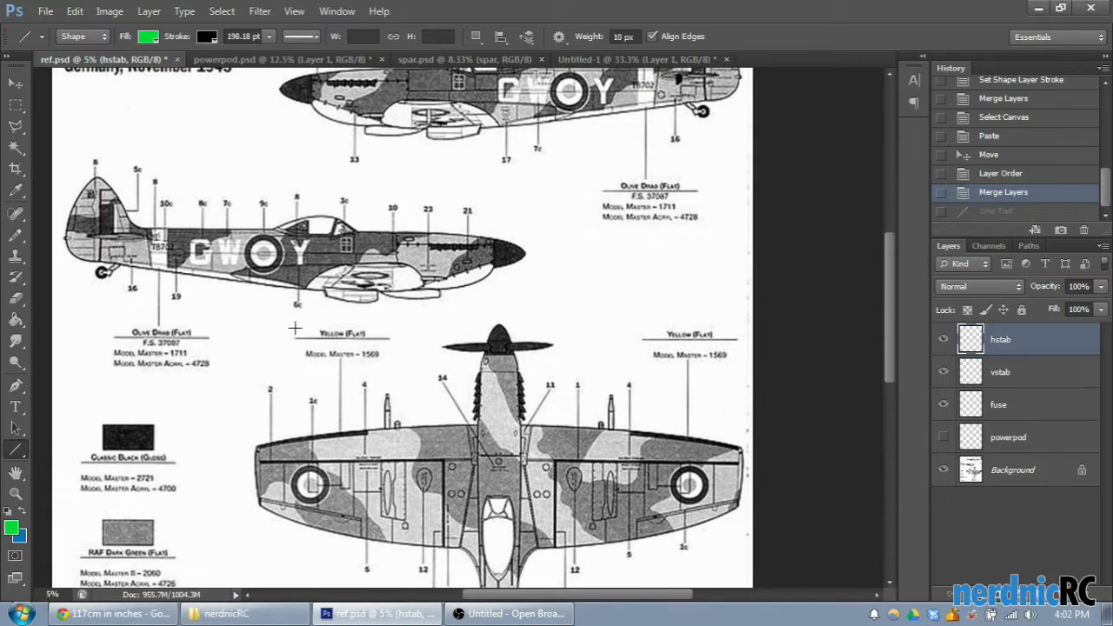
# - Examine the fuselage outline at the nose of the lower side view with the Background layer hidden and shown again
pyautogui.scroll(2, 295, 329)
pyautogui.moveTo(621, 596); pyautogui.dragTo(594, 596)
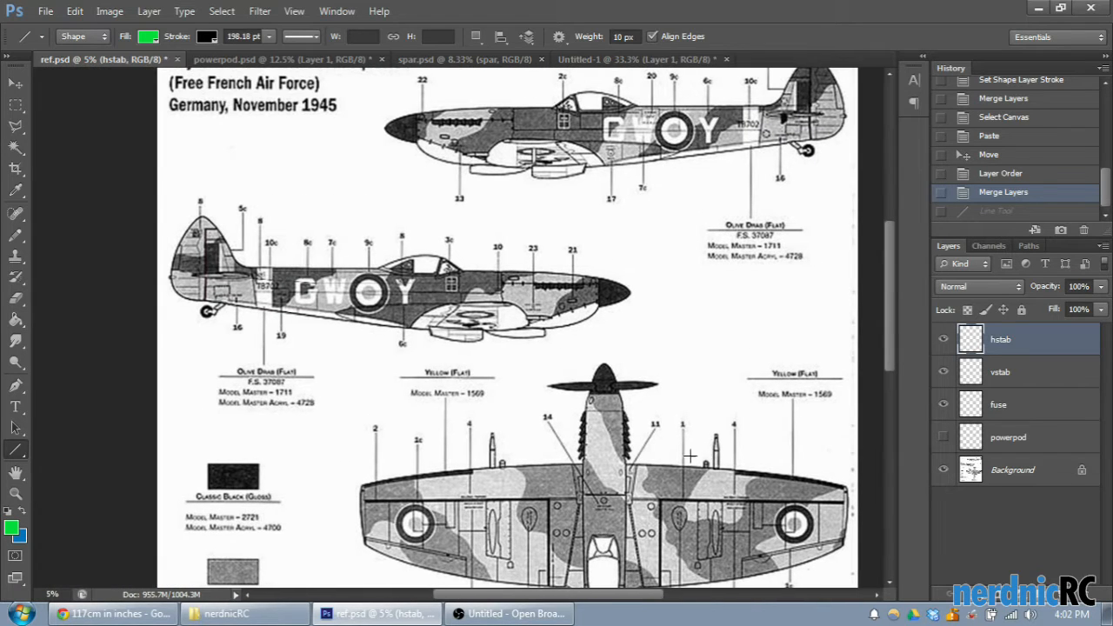
pyautogui.scroll(3, 688, 324)
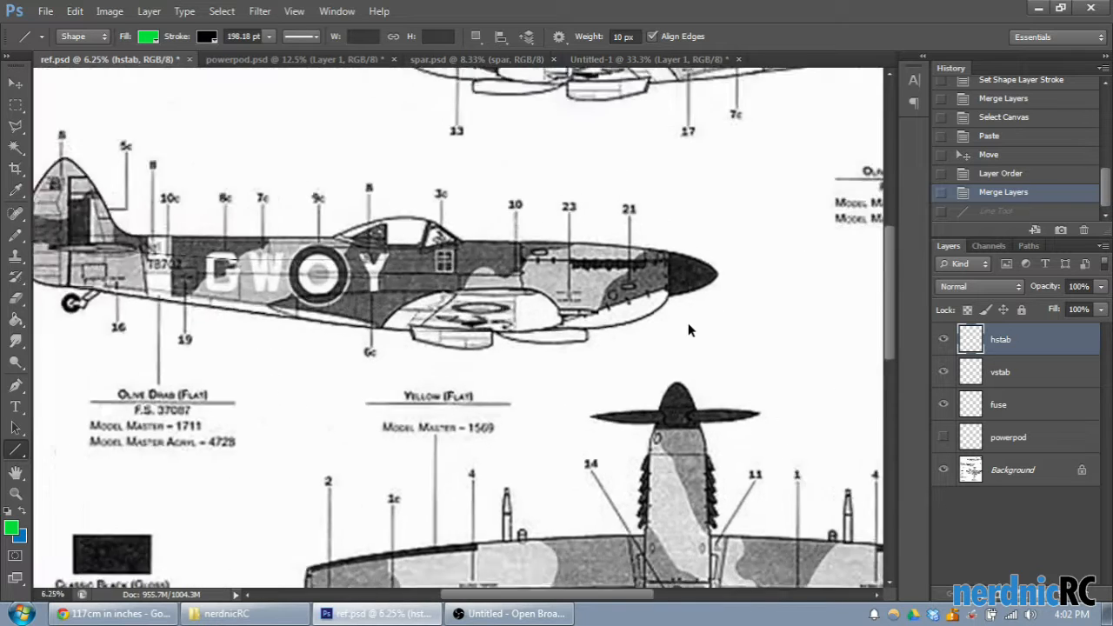
pyautogui.scroll(1, 609, 557)
pyautogui.moveTo(603, 587); pyautogui.dragTo(638, 595)
pyautogui.scroll(1, 637, 495)
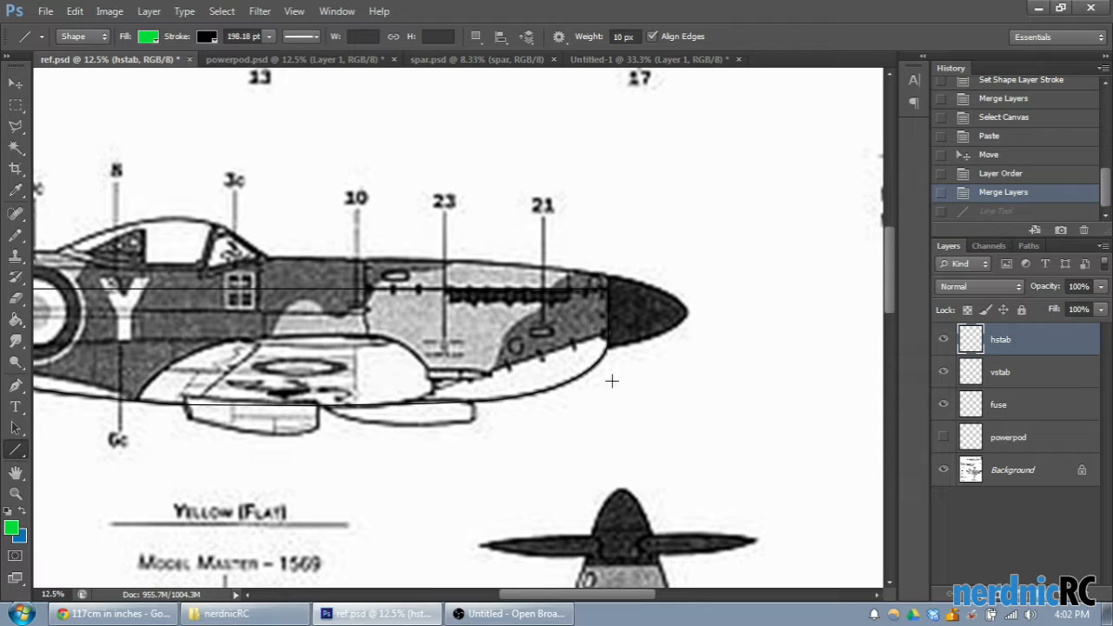
pyautogui.click(944, 470)
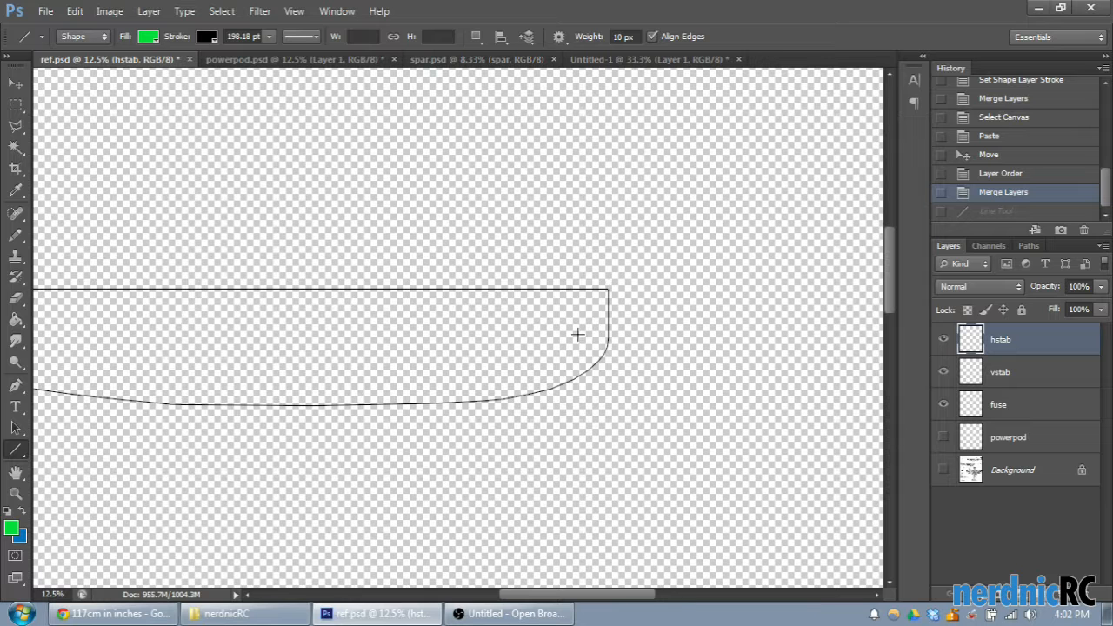
pyautogui.click(944, 469)
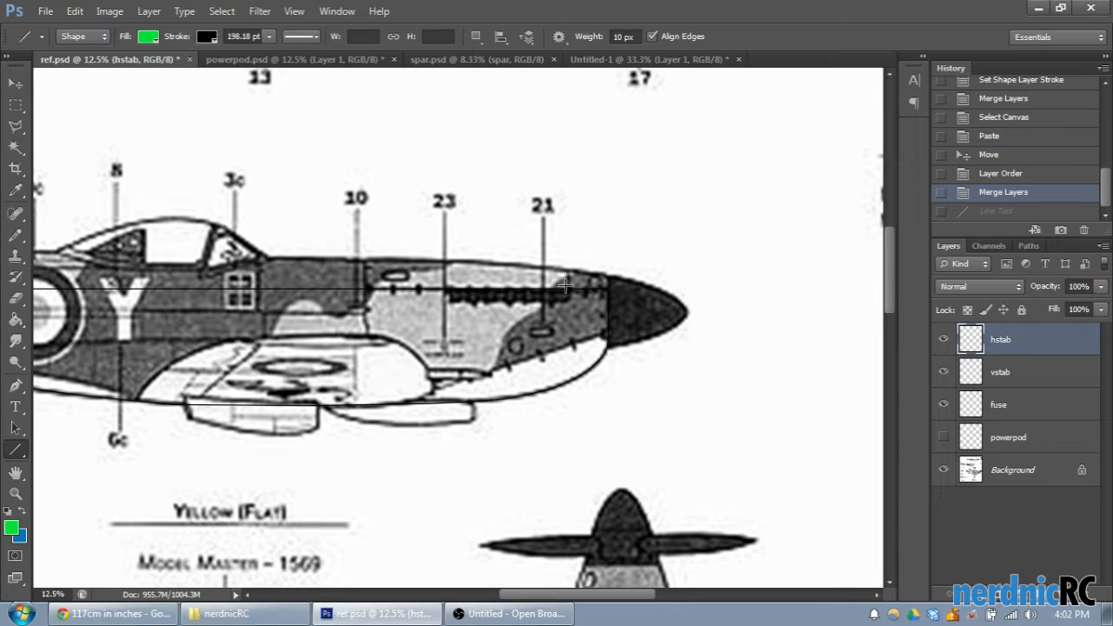
# - Sketch temporary lines across the nose and spinner of the side view, and revert the document to its state before them
pyautogui.moveTo(571, 299); pyautogui.dragTo(689, 311)
pyautogui.moveTo(665, 202); pyautogui.dragTo(670, 409)
pyautogui.moveTo(566, 293); pyautogui.dragTo(568, 369)
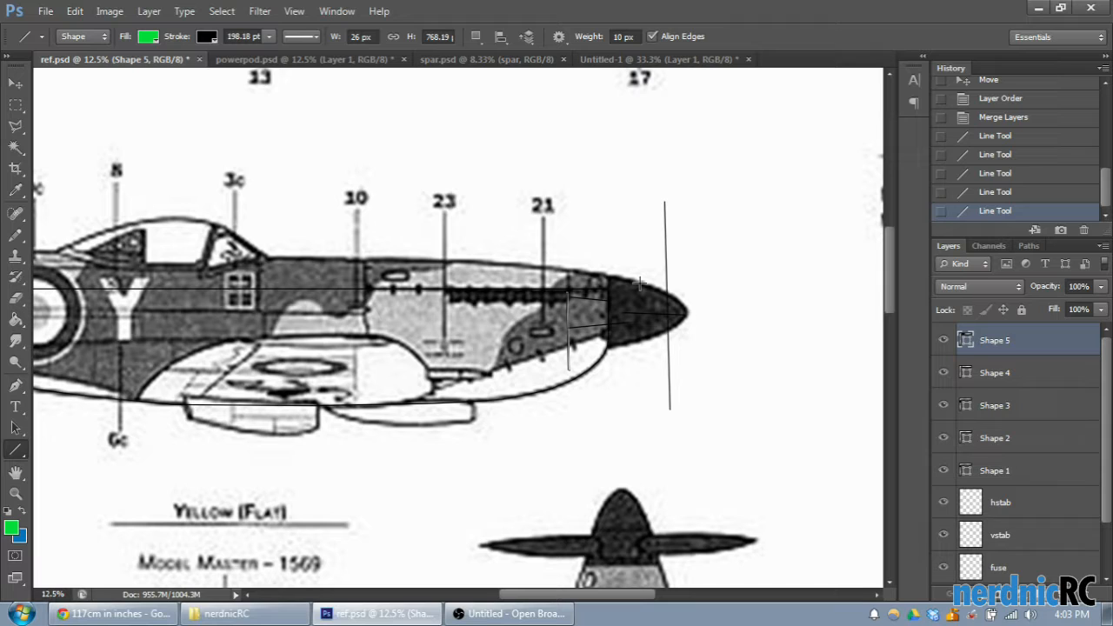
pyautogui.moveTo(569, 312)
pyautogui.mouseDown()
pyautogui.moveTo(610, 322)
pyautogui.moveTo(601, 309)
pyautogui.mouseUp()
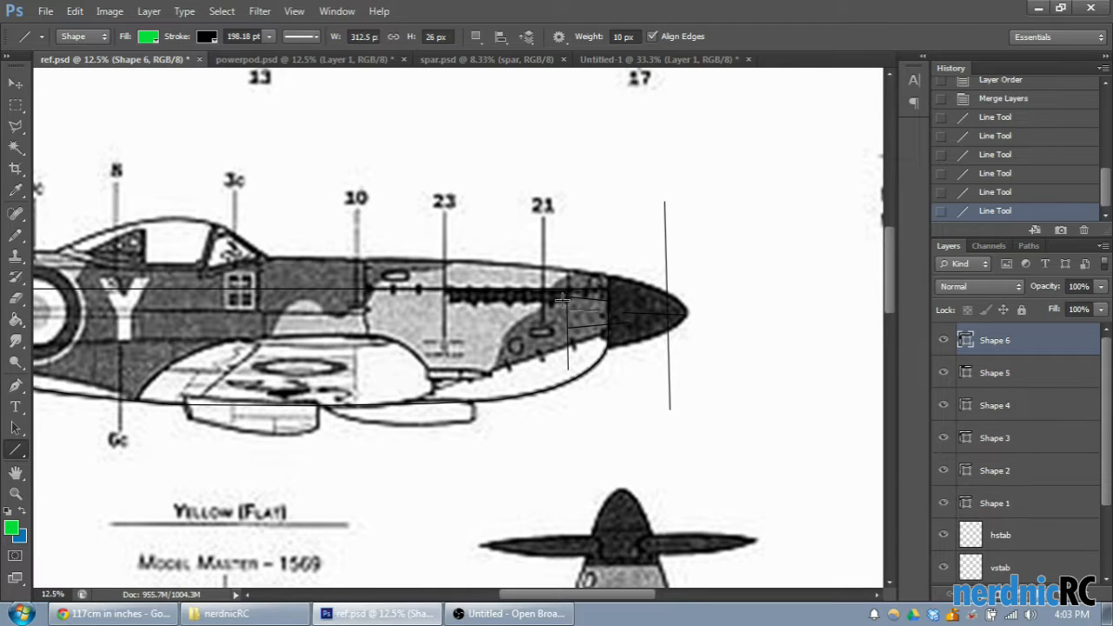
pyautogui.scroll(1, 1013, 200)
pyautogui.click(994, 150)
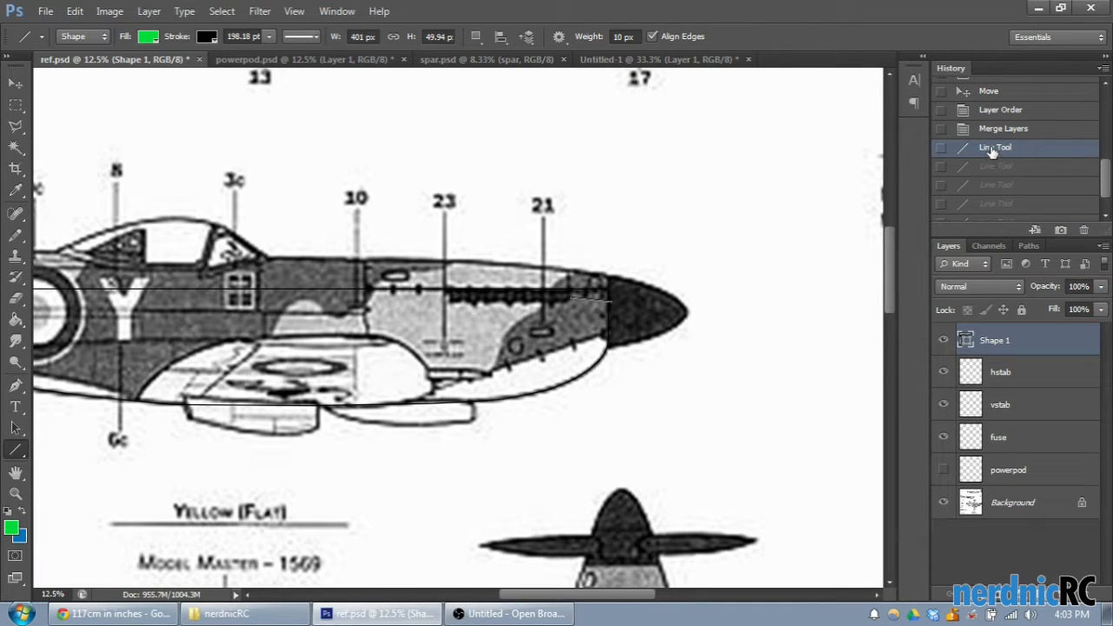
pyautogui.click(995, 133)
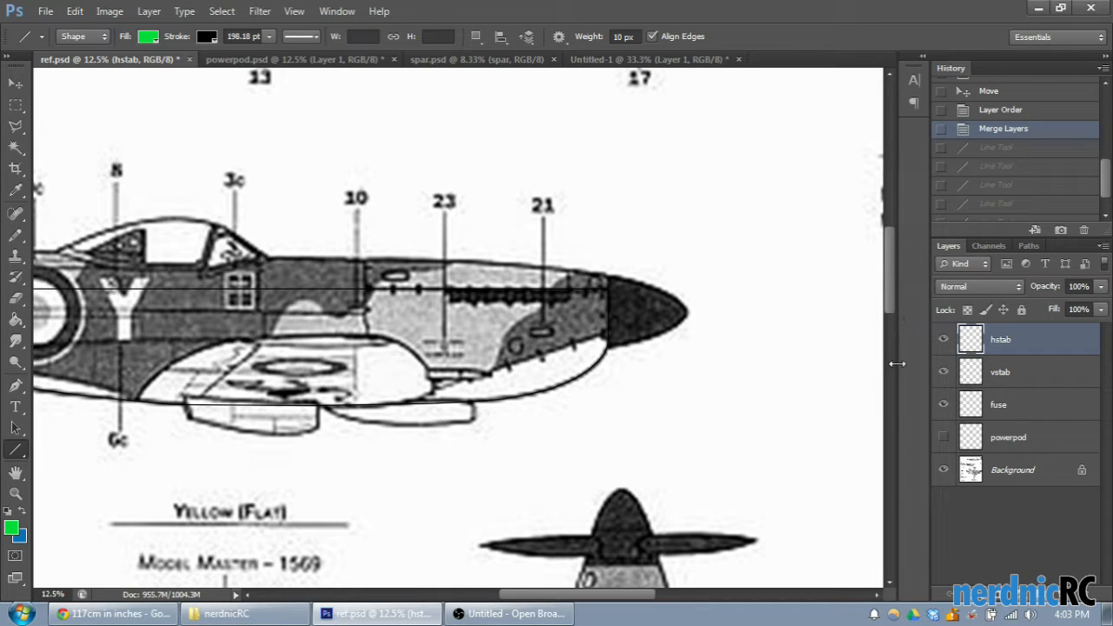
# - Show the powerpod layer and move its outline up above the nose of the side view
pyautogui.click(944, 437)
pyautogui.click(951, 445)
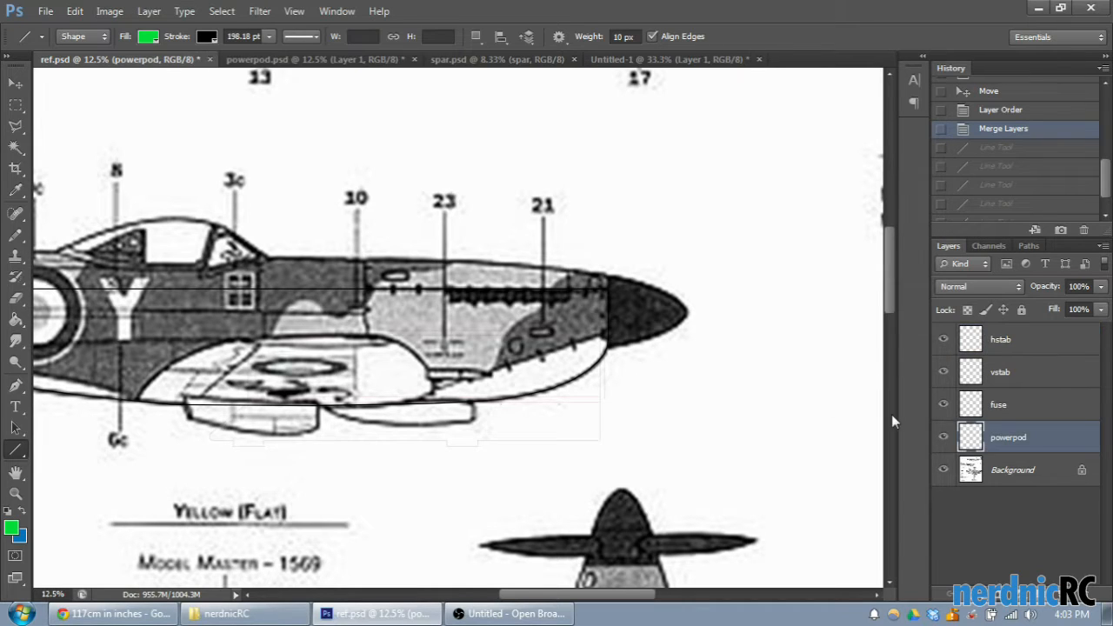
pyautogui.click(17, 86)
pyautogui.moveTo(344, 416); pyautogui.dragTo(417, 266)
pyautogui.moveTo(606, 236); pyautogui.dragTo(530, 223)
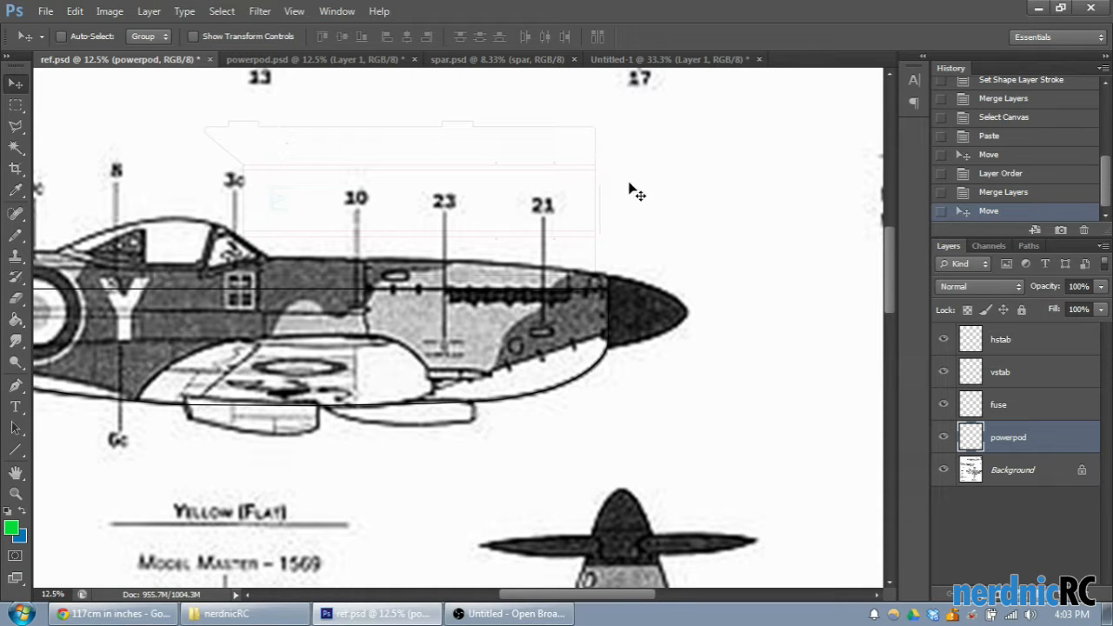
# - Sketch two roughly horizontal lines and one vertical line at the powerpod's front end, and undo all three
pyautogui.click(15, 450)
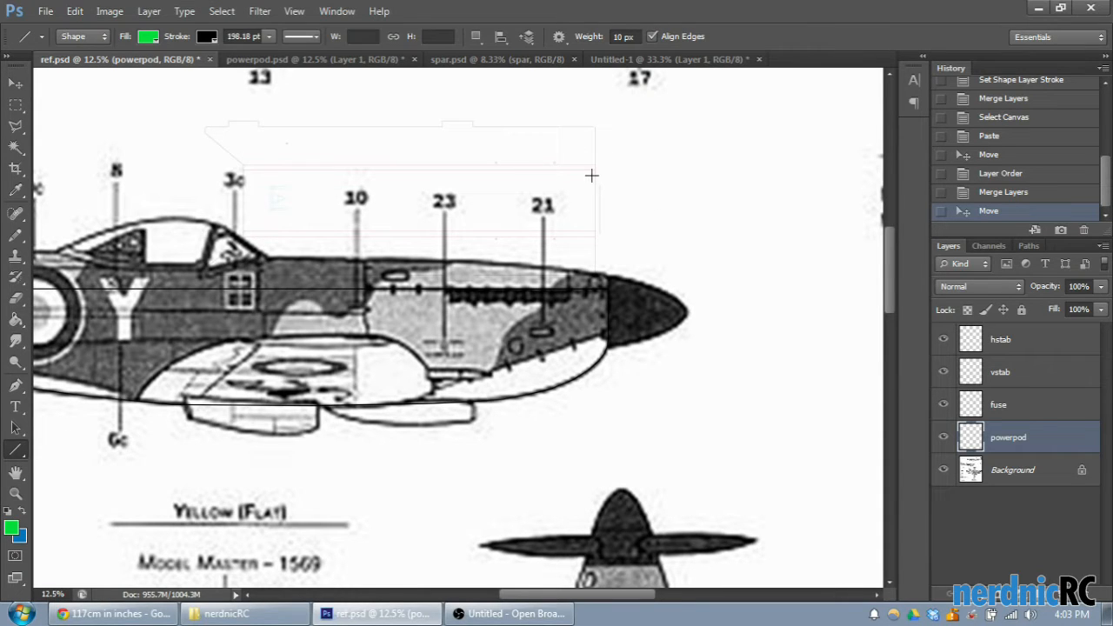
pyautogui.moveTo(596, 176); pyautogui.dragTo(659, 178)
pyautogui.moveTo(596, 225); pyautogui.dragTo(668, 223)
pyautogui.moveTo(597, 169); pyautogui.dragTo(599, 247)
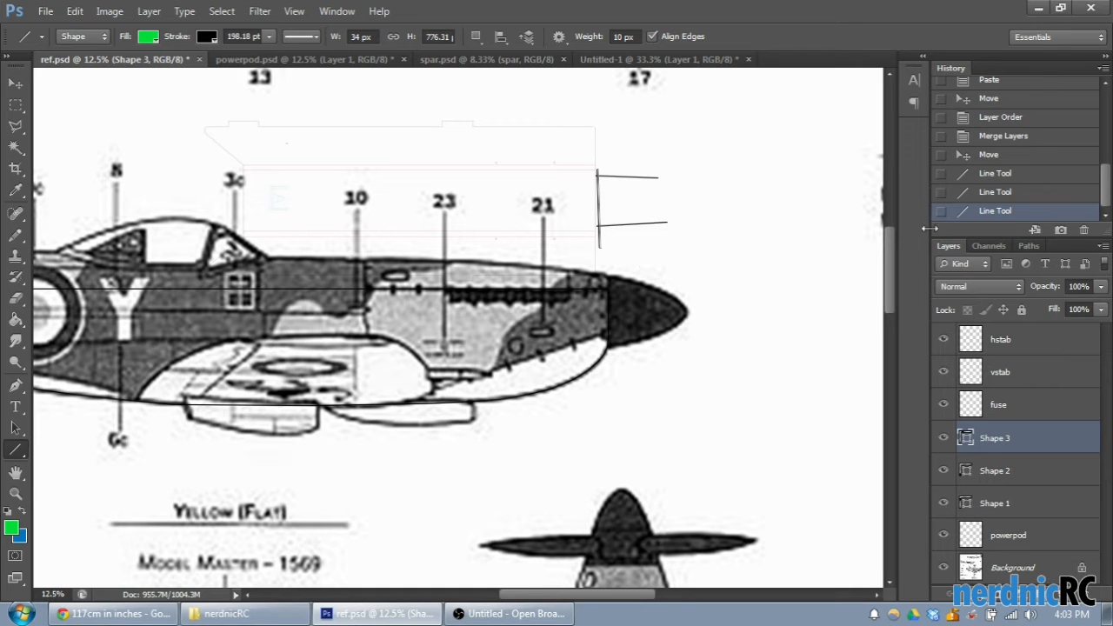
pyautogui.click(1005, 173)
pyautogui.click(1000, 154)
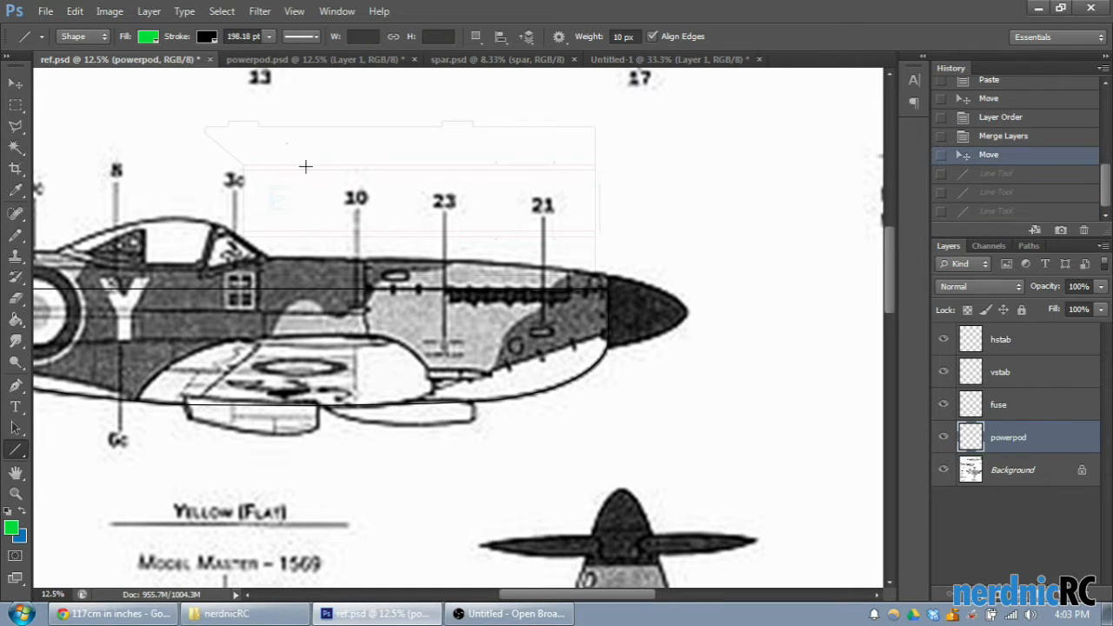
# - Move the powerpod outline down and back over the lower part of the nose in the side view
pyautogui.click(16, 83)
pyautogui.moveTo(463, 304)
pyautogui.mouseDown()
pyautogui.moveTo(478, 201)
pyautogui.moveTo(474, 255)
pyautogui.moveTo(456, 284)
pyautogui.mouseUp()
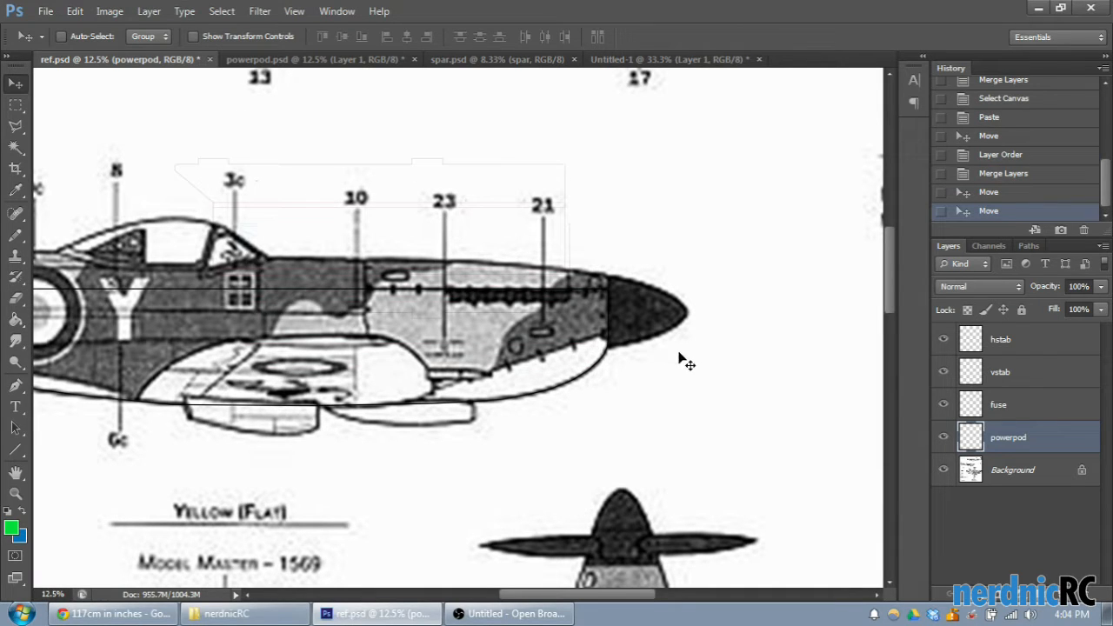
pyautogui.moveTo(483, 211); pyautogui.dragTo(474, 264)
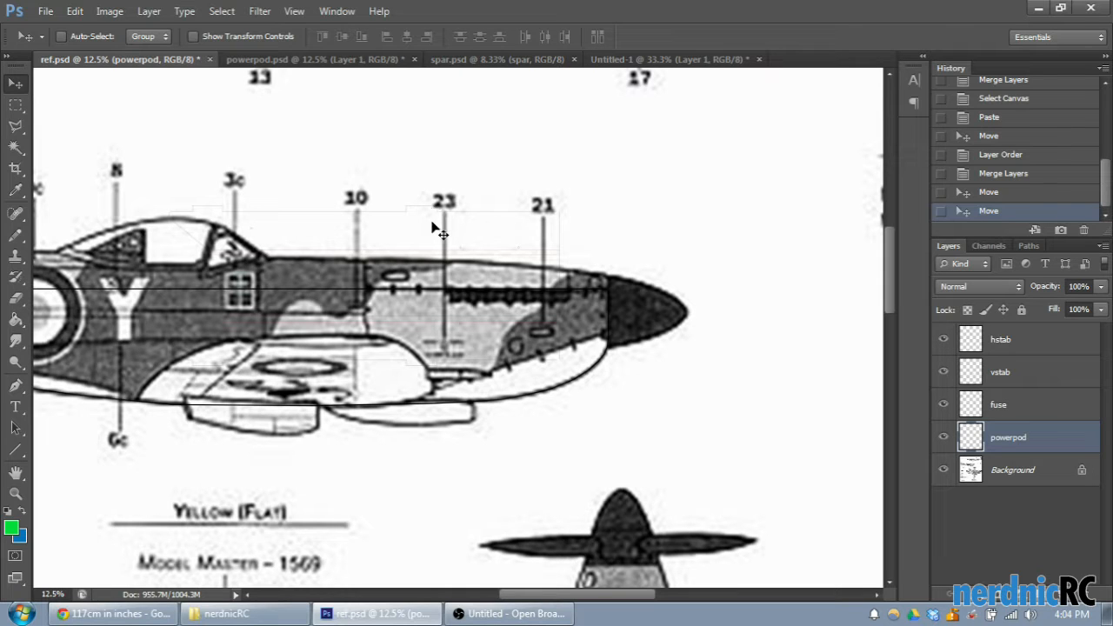
pyautogui.moveTo(422, 214); pyautogui.dragTo(400, 300)
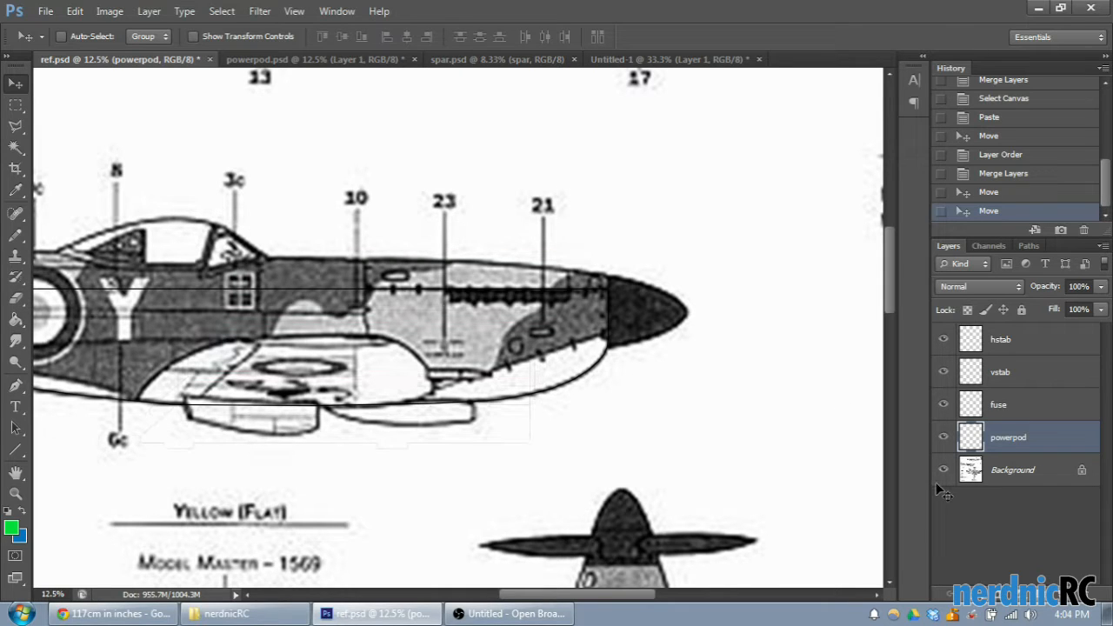
pyautogui.hotkey('ctrl', '+')
pyautogui.hotkey('ctrl', '+')
pyautogui.hotkey('ctrl', '+')
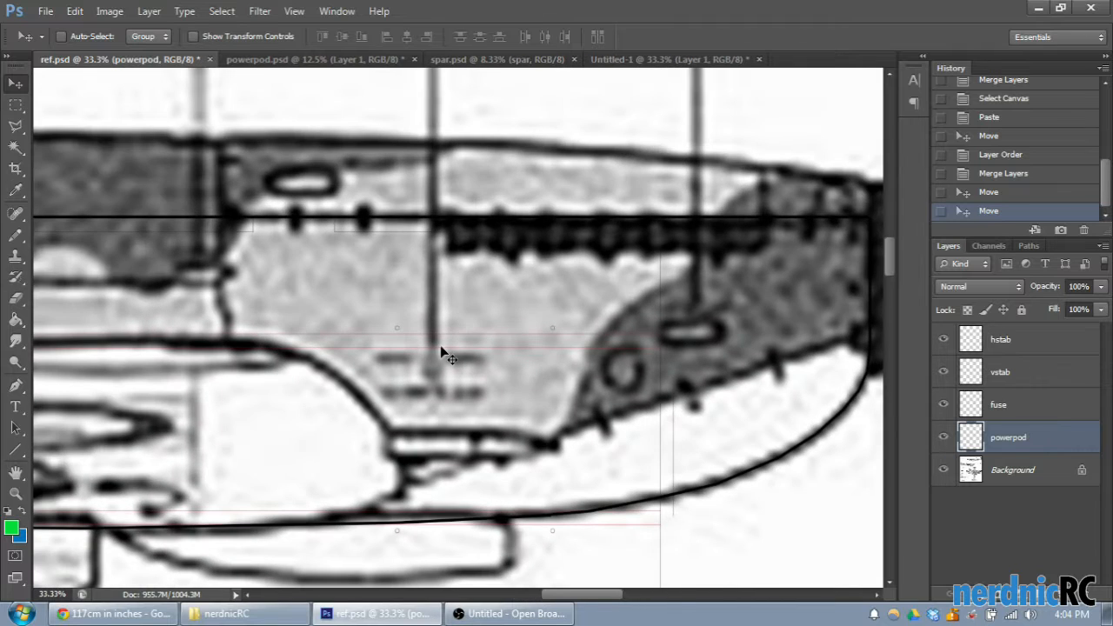
# - Move the powerpod outline within the lower nose of the side view, adjusting its height against the fuselage underside
pyautogui.moveTo(440, 345); pyautogui.dragTo(482, 339)
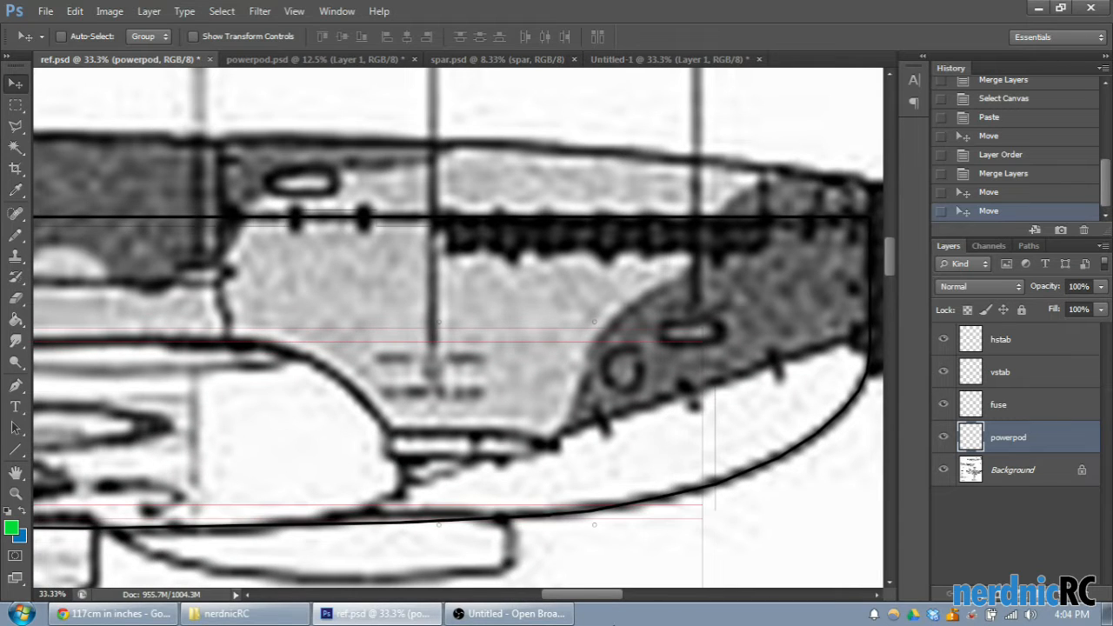
pyautogui.moveTo(587, 594); pyautogui.dragTo(562, 594)
pyautogui.moveTo(664, 260); pyautogui.dragTo(634, 292)
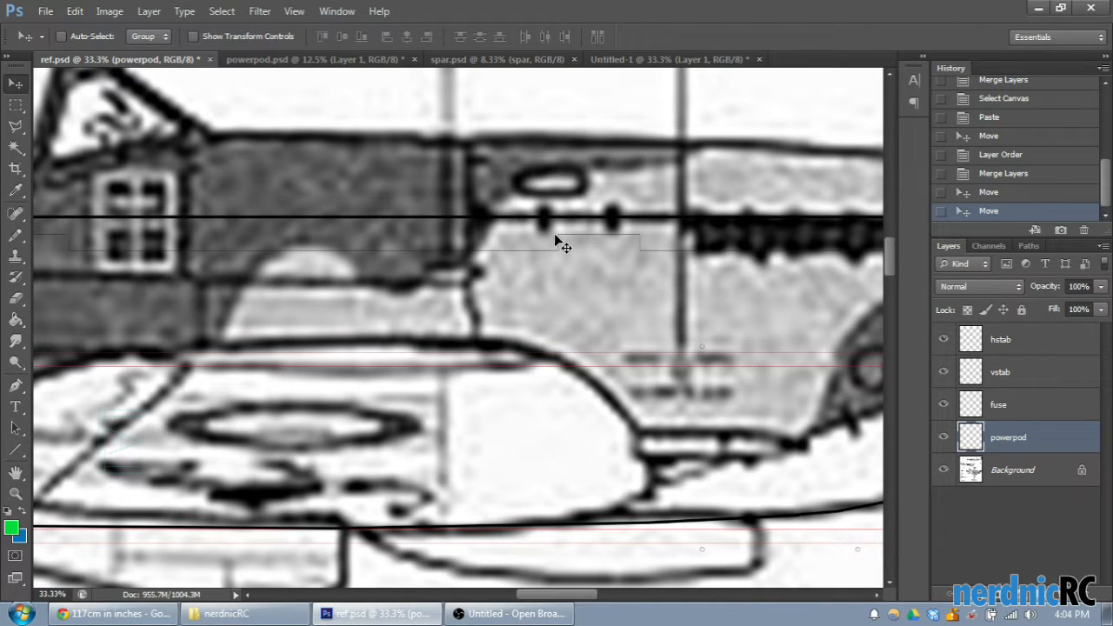
pyautogui.moveTo(562, 303); pyautogui.dragTo(565, 279)
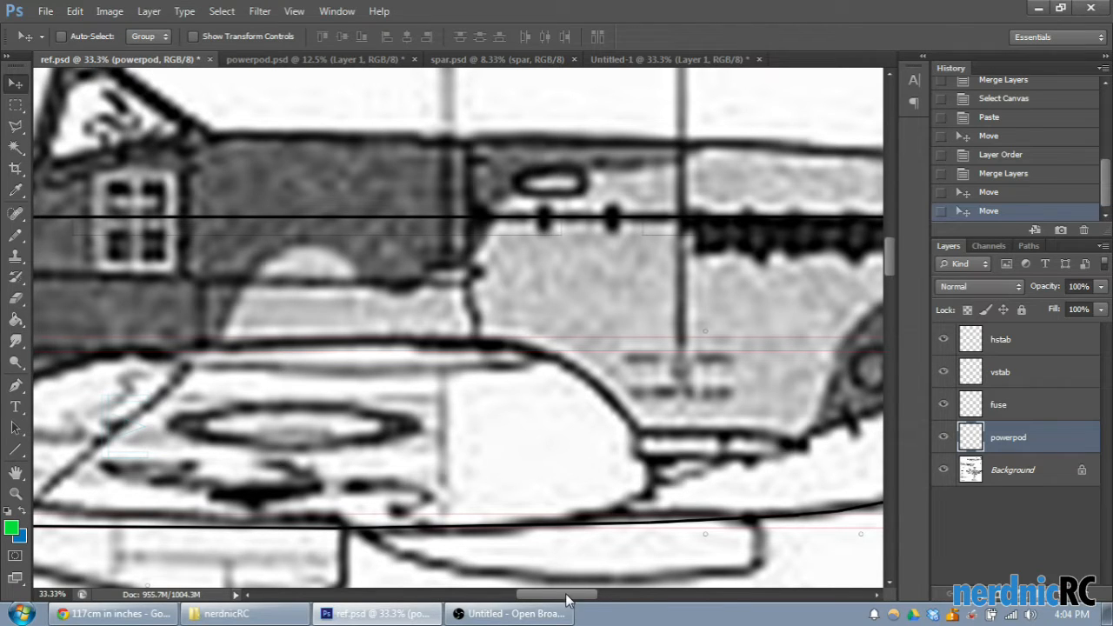
# - Shift the powerpod outline slightly forward toward the spinner and fine-tune its position inside the nose
pyautogui.moveTo(565, 598); pyautogui.dragTo(580, 599)
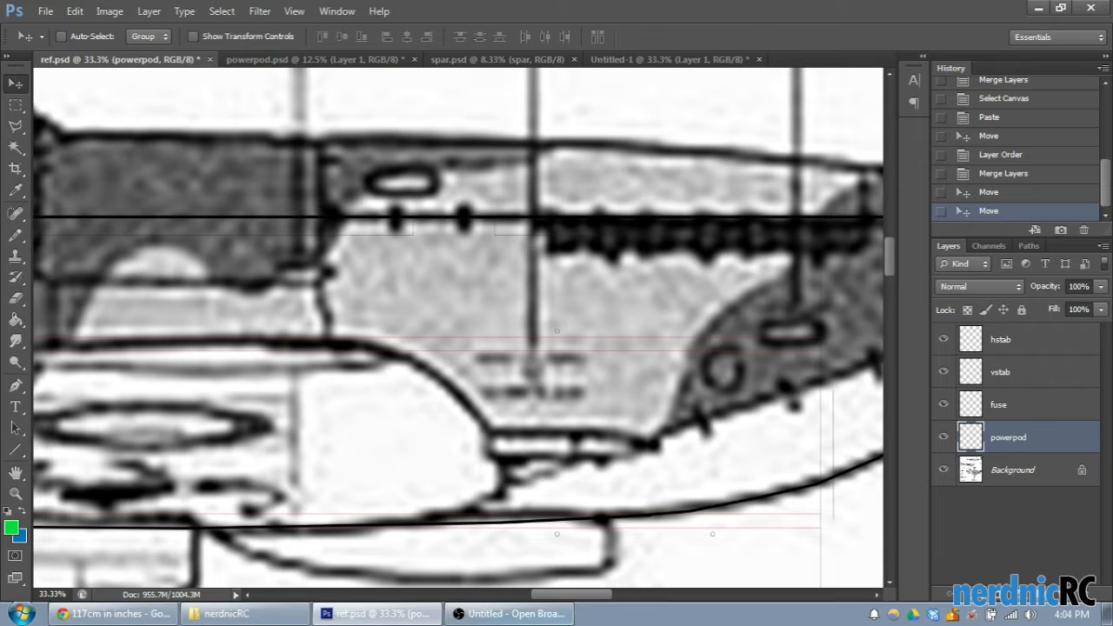
pyautogui.moveTo(584, 598); pyautogui.dragTo(609, 599)
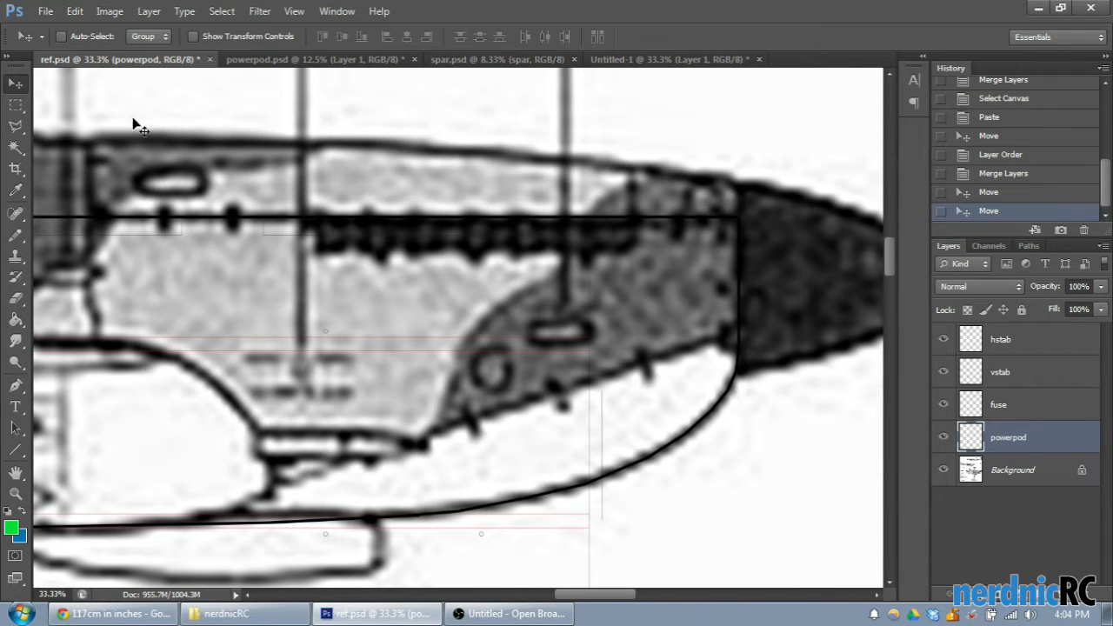
pyautogui.moveTo(278, 279); pyautogui.dragTo(310, 277)
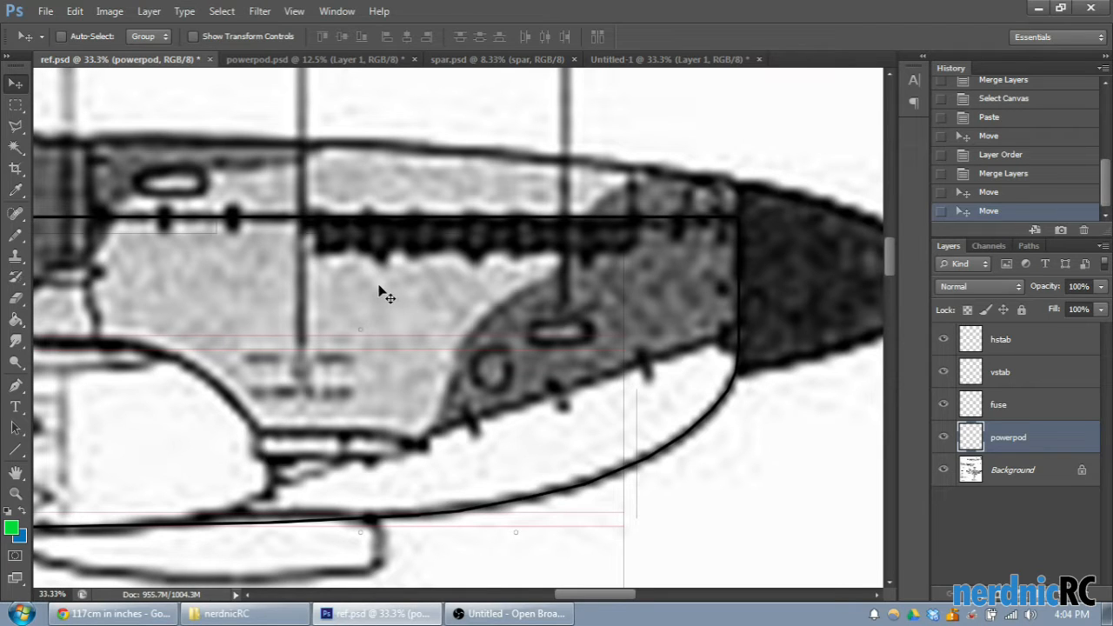
pyautogui.moveTo(350, 293); pyautogui.dragTo(345, 293)
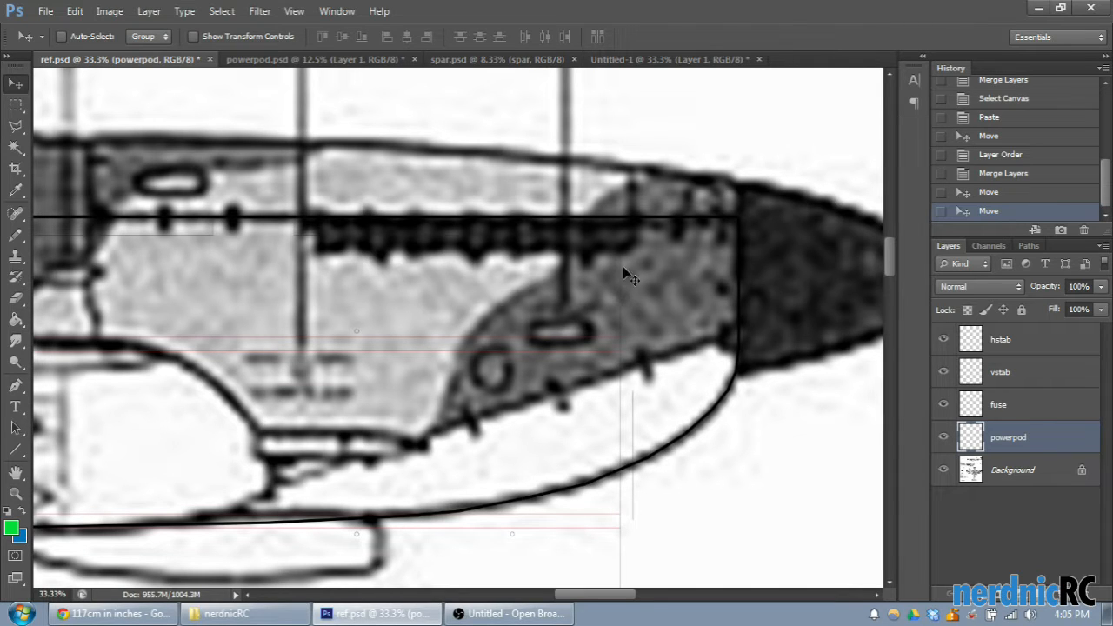
# - Examine how the powerpod outline fits along the fuselage, from its rear end at the wing to the nose
pyautogui.moveTo(581, 596); pyautogui.dragTo(498, 614)
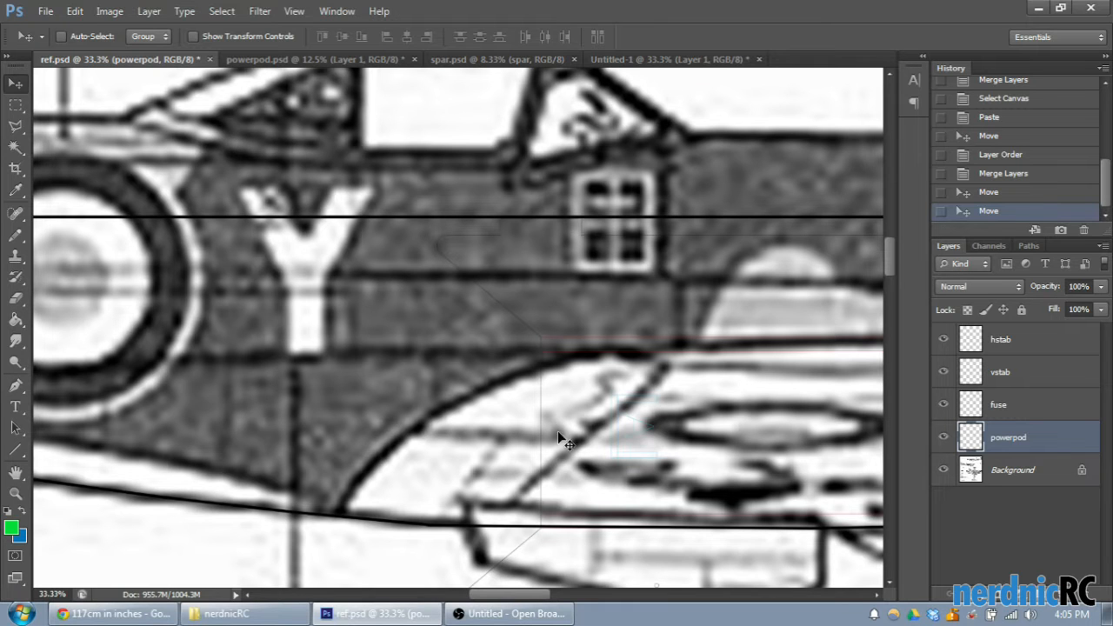
pyautogui.moveTo(535, 595); pyautogui.dragTo(506, 602)
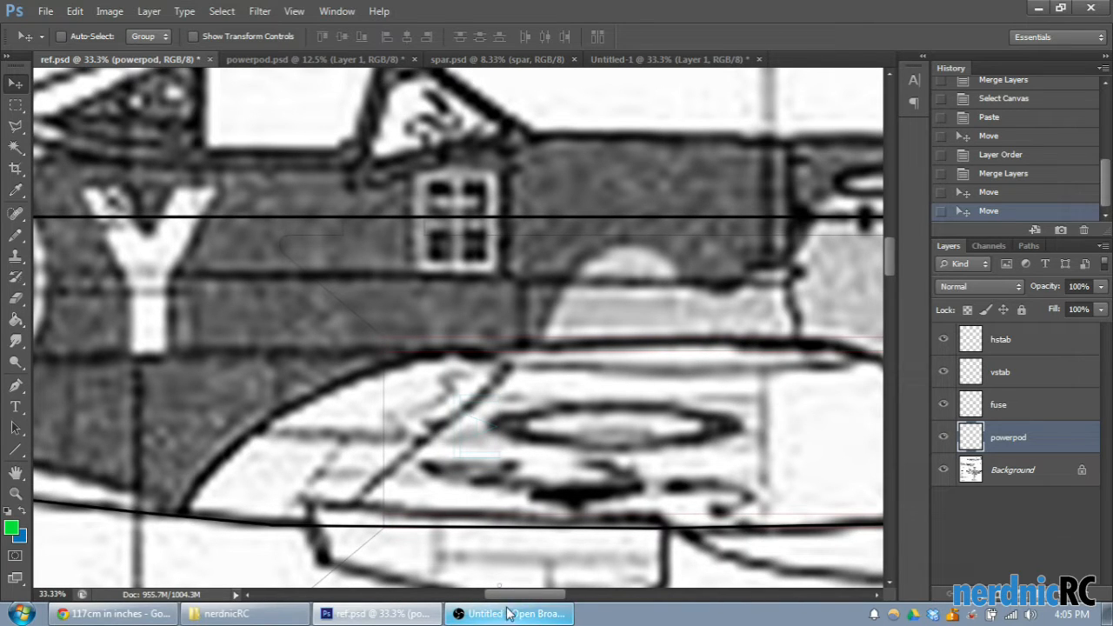
pyautogui.moveTo(513, 596); pyautogui.dragTo(500, 597)
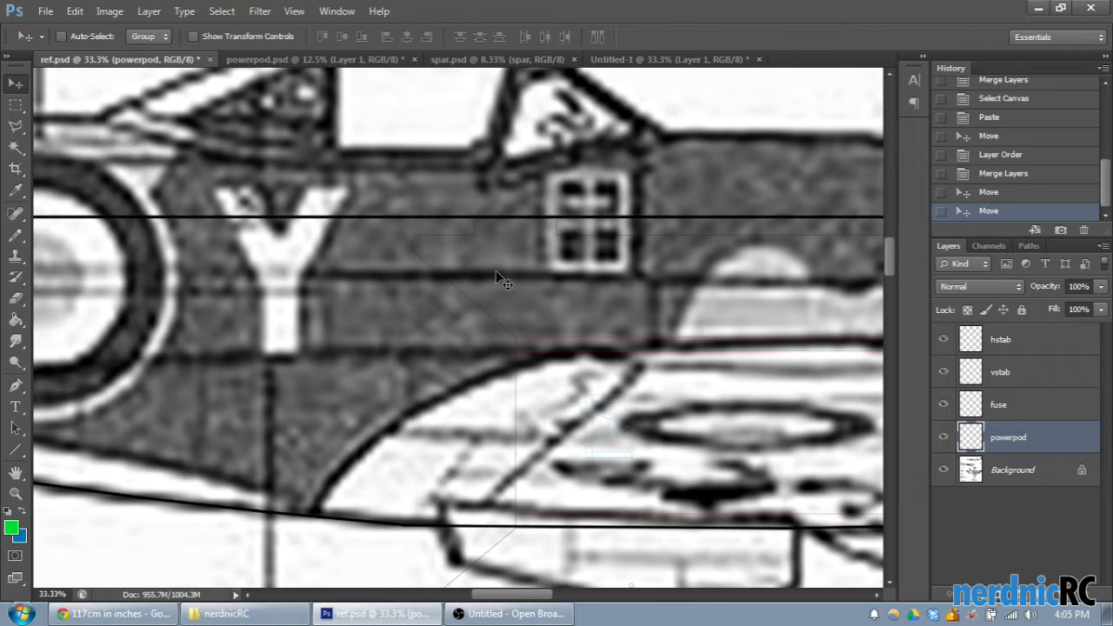
pyautogui.scroll(-2, 502, 280)
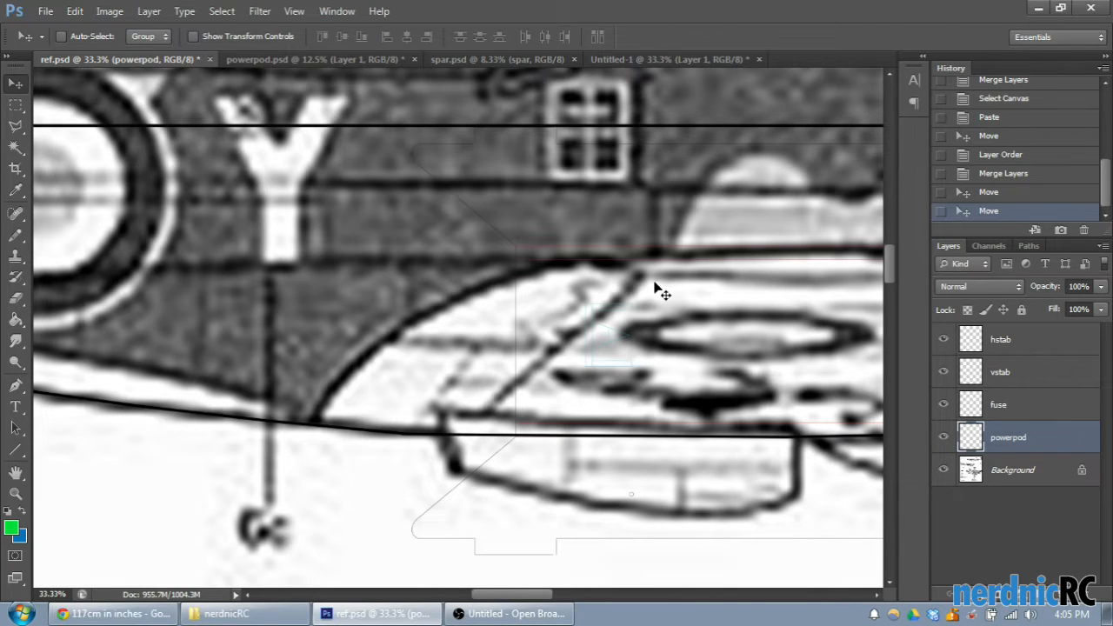
pyautogui.moveTo(517, 597); pyautogui.dragTo(551, 614)
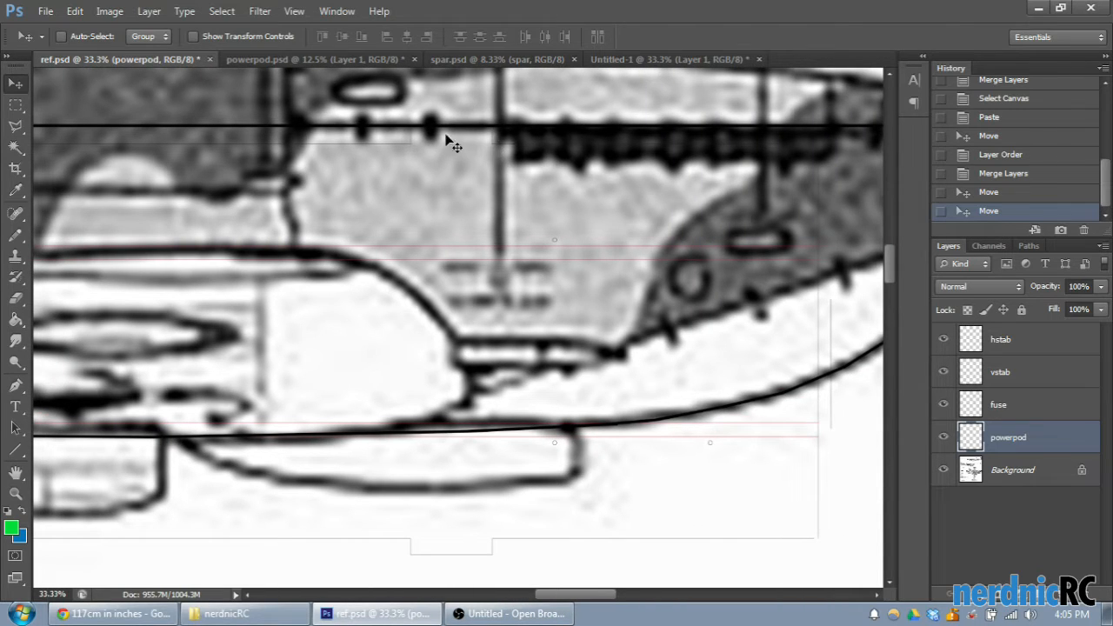
pyautogui.hscroll(-3, 418, 149)
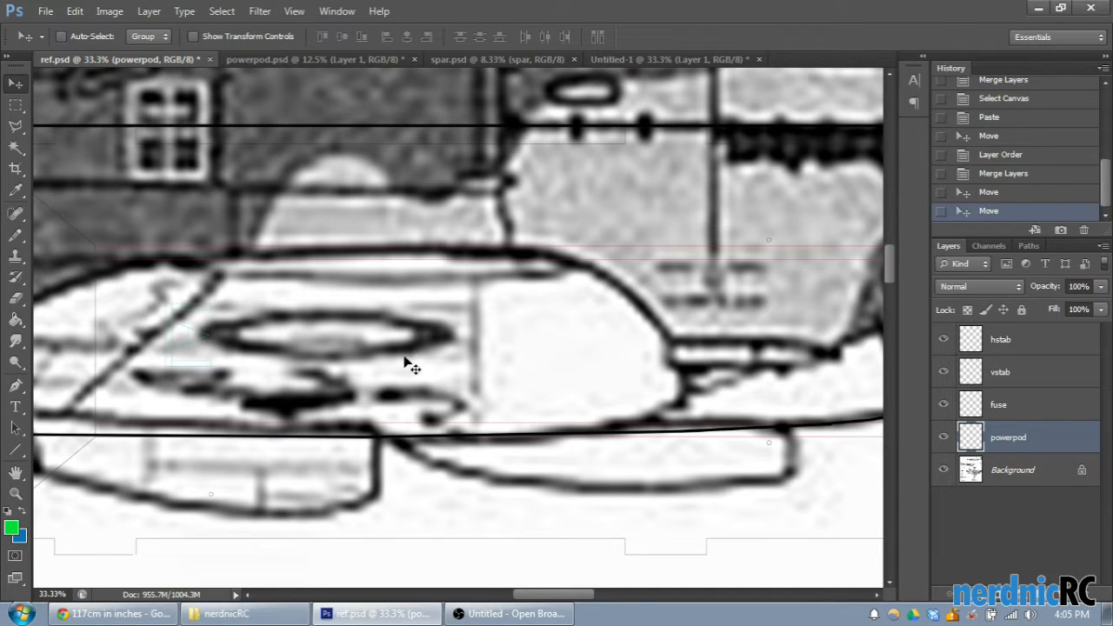
pyautogui.hscroll(-3, 561, 604)
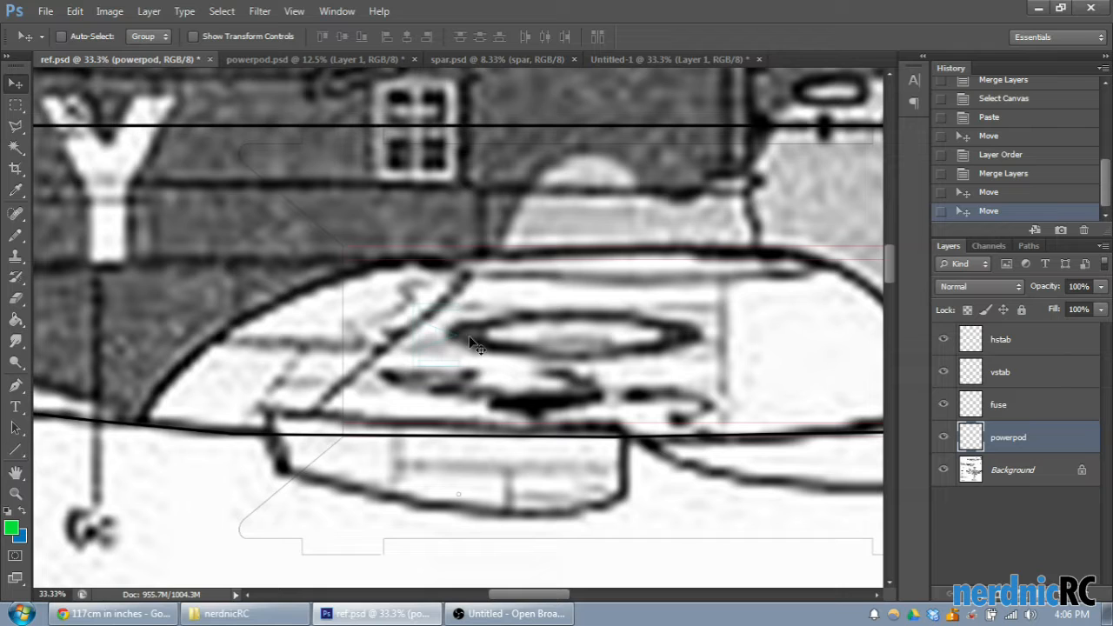
# - Draw a vertical line about 429 px tall from the powerpod's upper outer edge down to its upper pair of red lines
pyautogui.click(15, 449)
pyautogui.moveTo(522, 581); pyautogui.dragTo(530, 602)
pyautogui.click(983, 195)
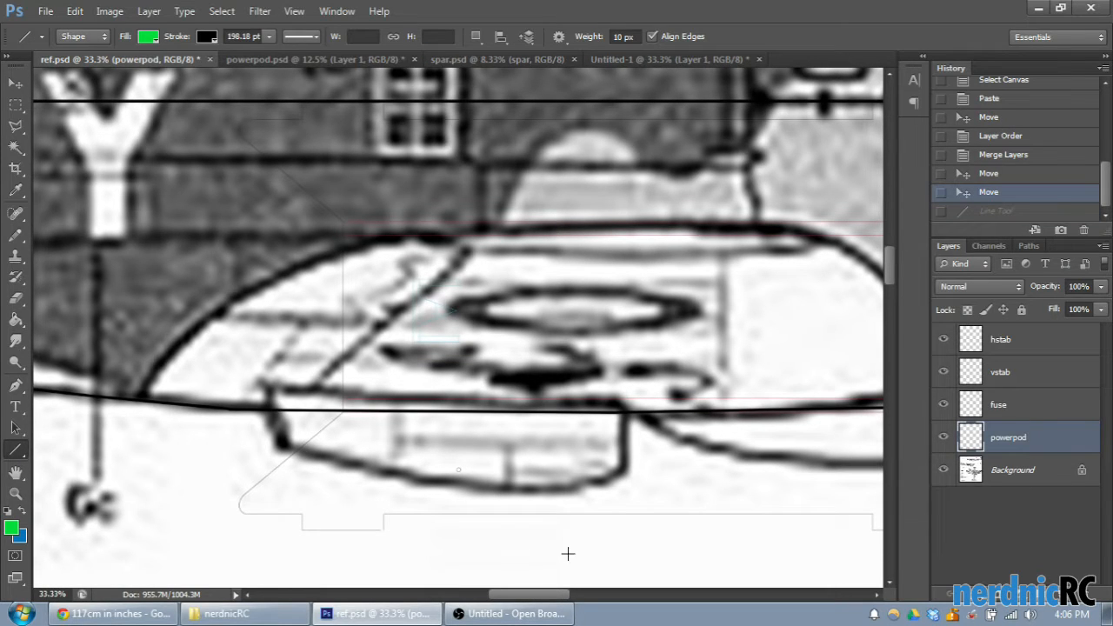
pyautogui.moveTo(548, 599); pyautogui.dragTo(560, 598)
pyautogui.scroll(1, 515, 479)
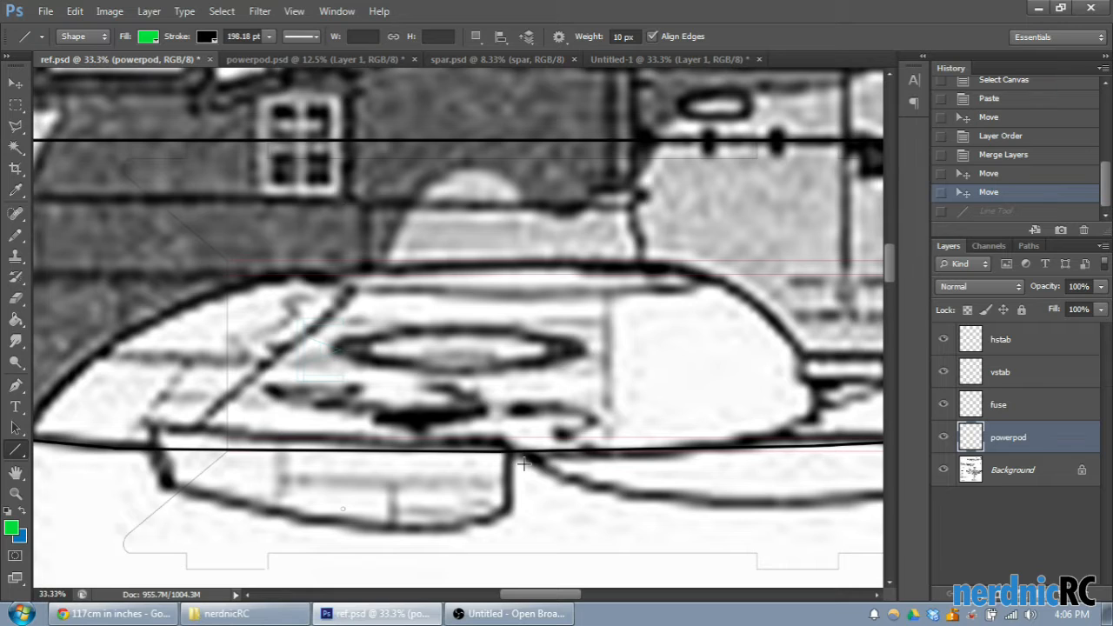
pyautogui.hscroll(-1, 533, 600)
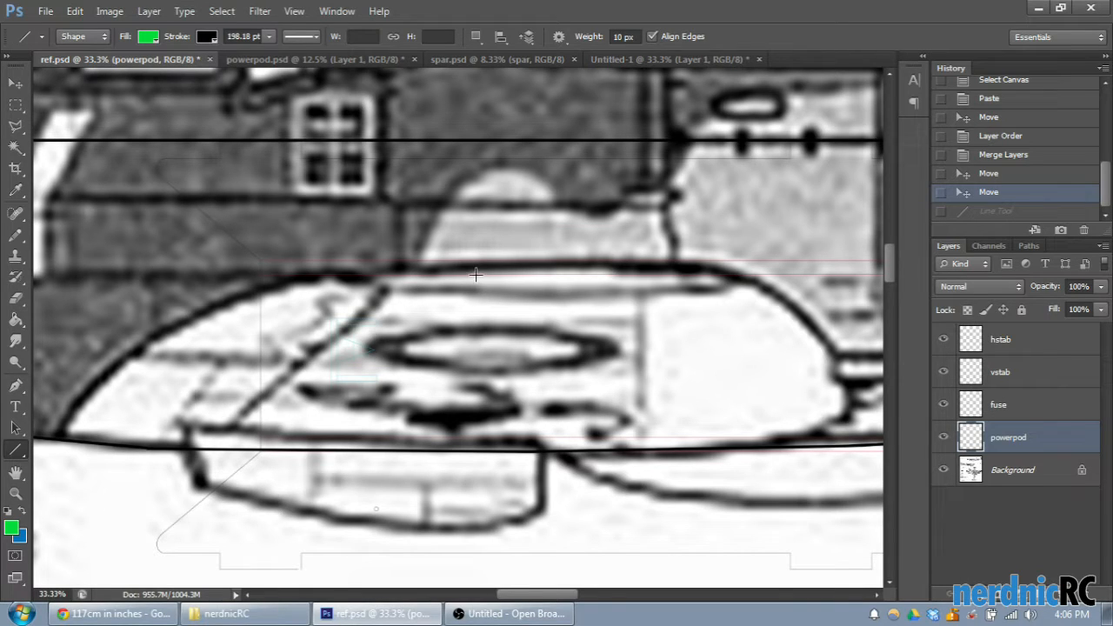
pyautogui.hotkey('ctrl', 'z')
pyautogui.hotkey('ctrl', 'z')
pyautogui.moveTo(437, 248); pyautogui.dragTo(459, 174)
pyautogui.moveTo(473, 158); pyautogui.dragTo(473, 158)
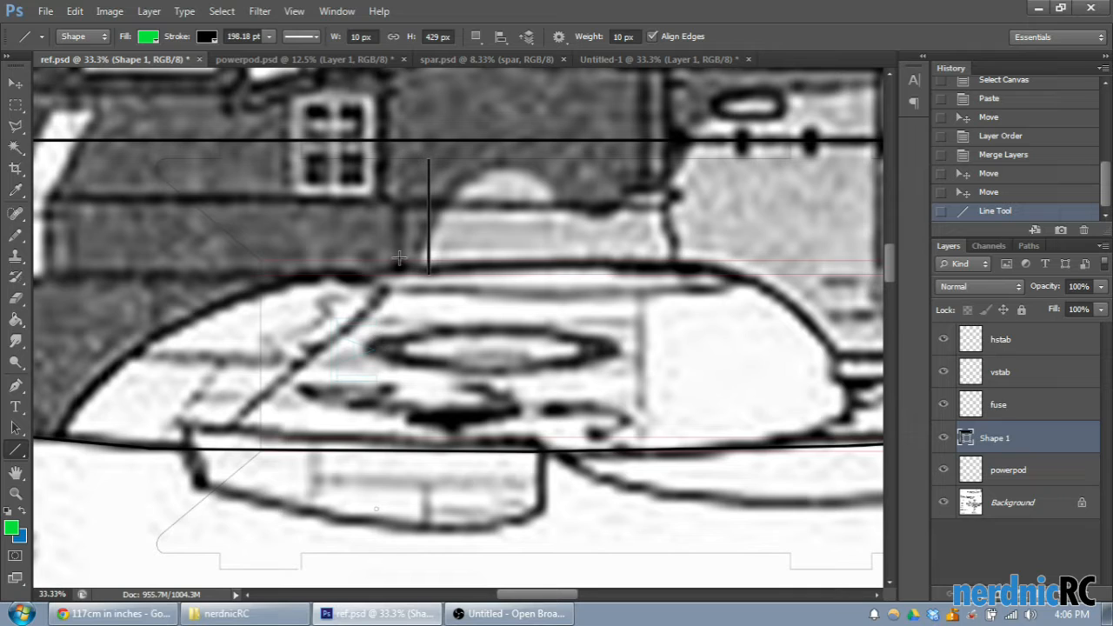
# - Draw two stacked vertical lines about 60 px tall below the powerpod's upper red lines, and one about 120 px tall beside them
pyautogui.moveTo(489, 275); pyautogui.dragTo(492, 293)
pyautogui.moveTo(488, 291); pyautogui.dragTo(489, 290)
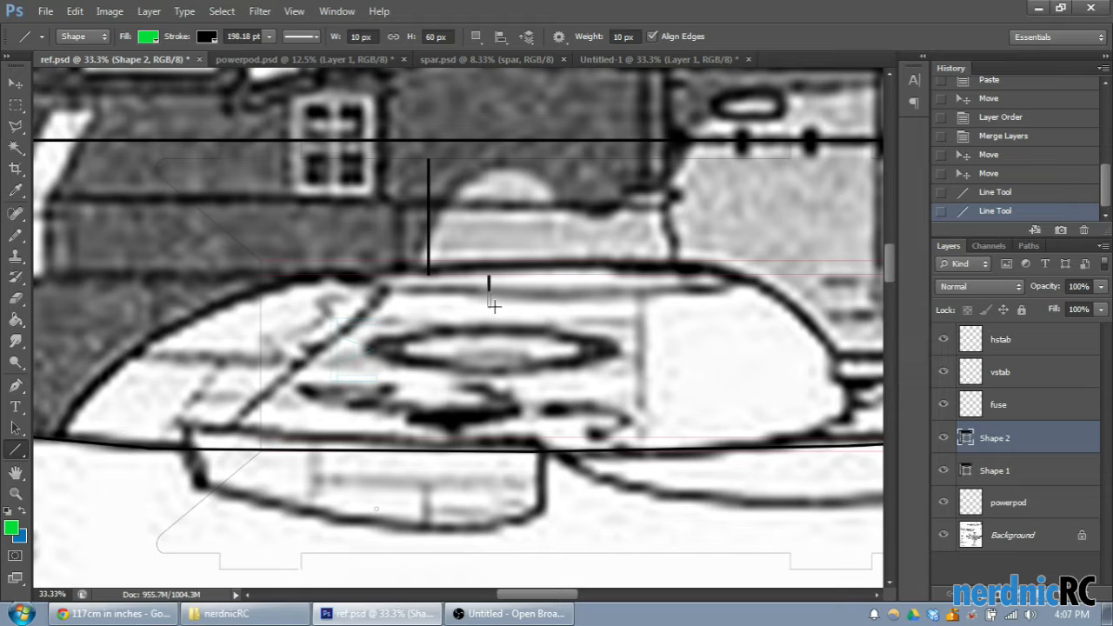
pyautogui.moveTo(494, 307); pyautogui.dragTo(494, 307)
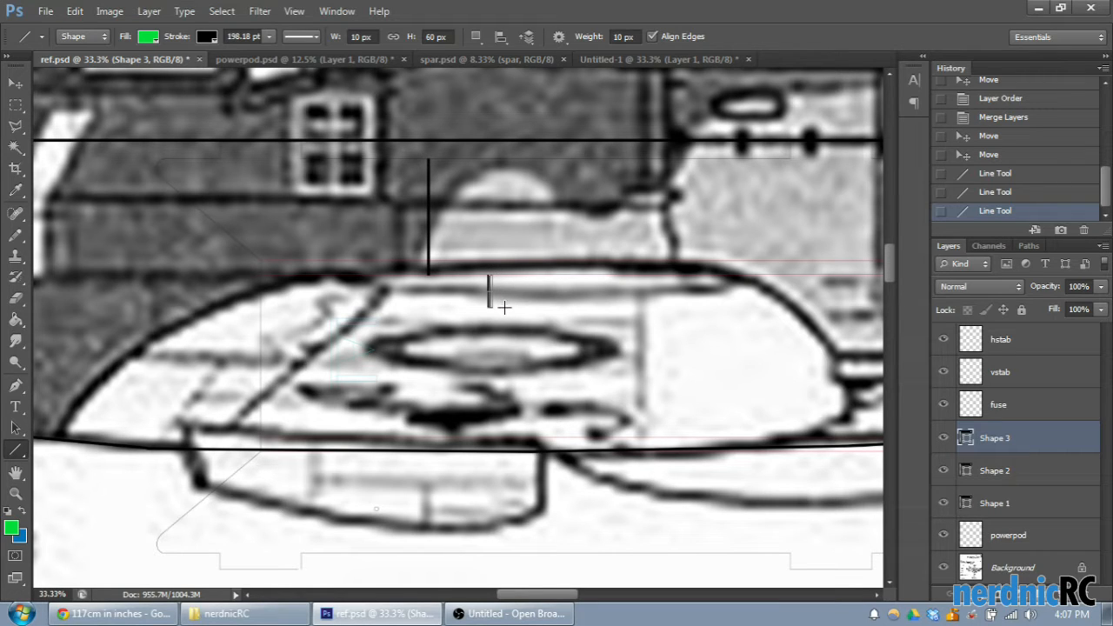
pyautogui.moveTo(504, 306); pyautogui.dragTo(503, 307)
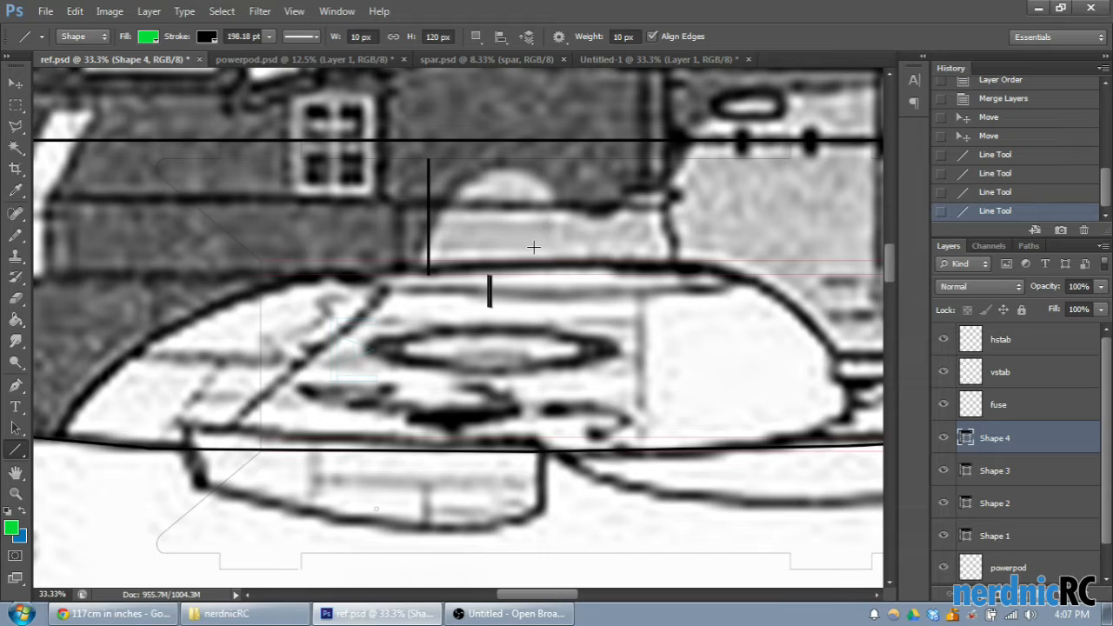
# - Switch to spar.psd and toggle the hole and spar layers to examine what each contains
pyautogui.click(461, 59)
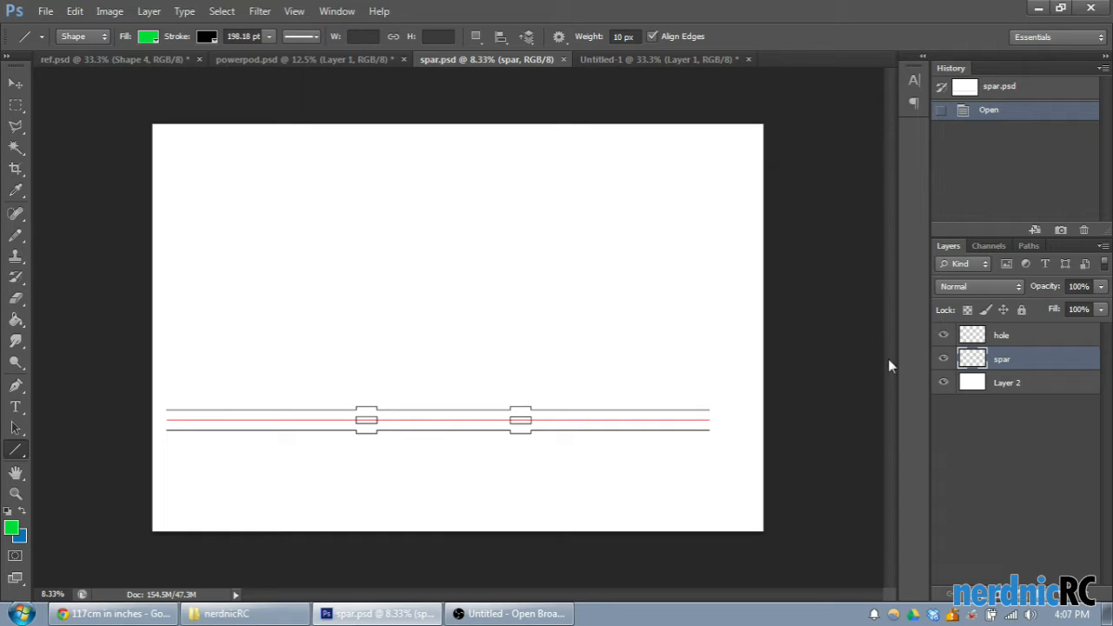
pyautogui.click(942, 338)
pyautogui.click(943, 339)
pyautogui.click(943, 340)
pyautogui.click(943, 340)
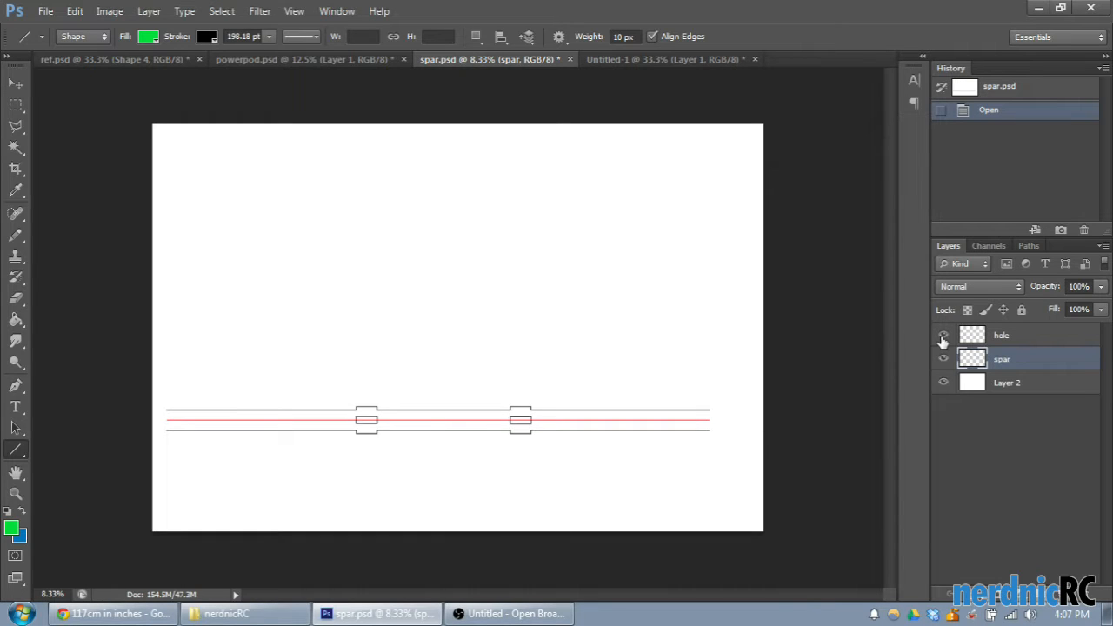
pyautogui.click(943, 362)
pyautogui.click(943, 362)
pyautogui.click(943, 361)
pyautogui.click(943, 362)
# - Draw a vertical line about 144 px tall from the spar's upper edge to its red centre line
pyautogui.hotkey('ctrl', '+')
pyautogui.hotkey('ctrl', '+')
pyautogui.hotkey('ctrl', '+')
pyautogui.scroll(-3, 375, 502)
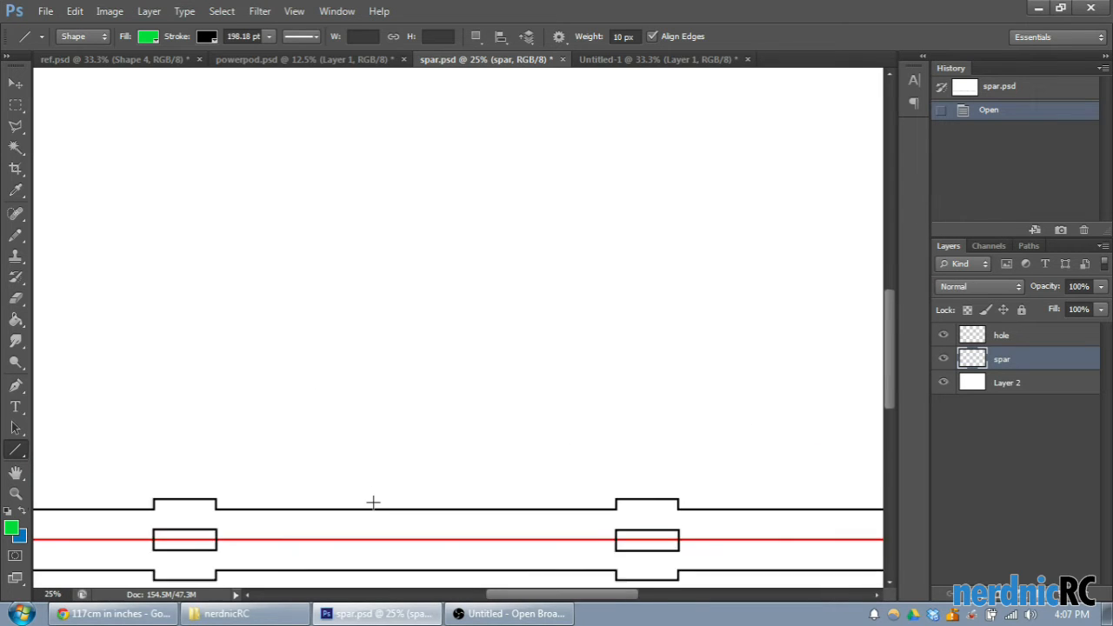
pyautogui.moveTo(433, 457)
pyautogui.mouseDown()
pyautogui.moveTo(453, 477)
pyautogui.moveTo(425, 481)
pyautogui.moveTo(443, 484)
pyautogui.mouseUp()
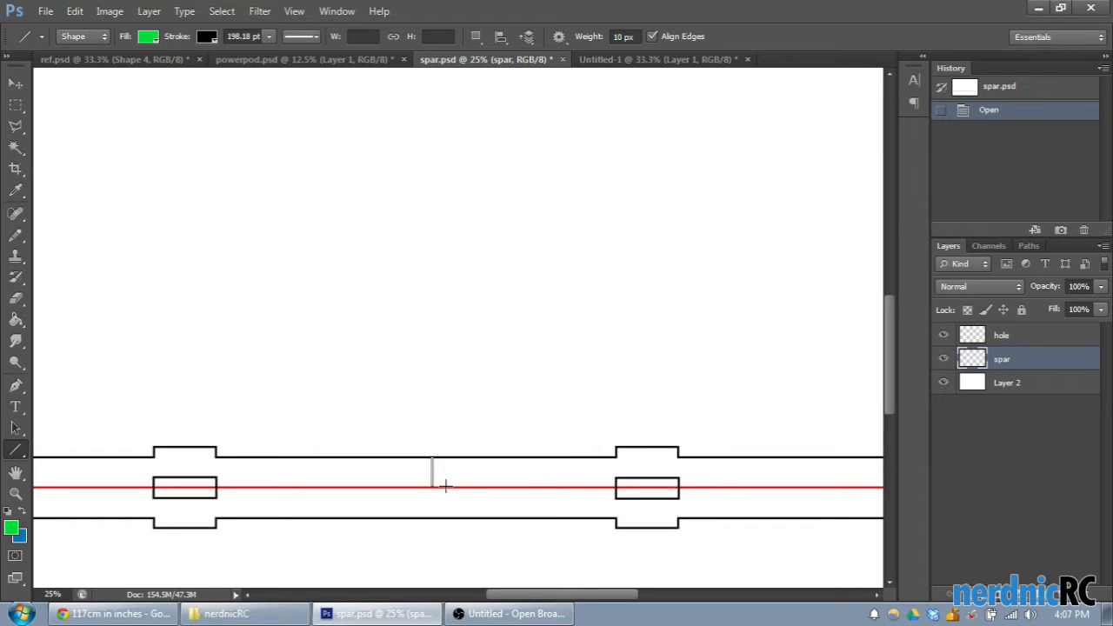
pyautogui.moveTo(445, 486); pyautogui.dragTo(446, 487)
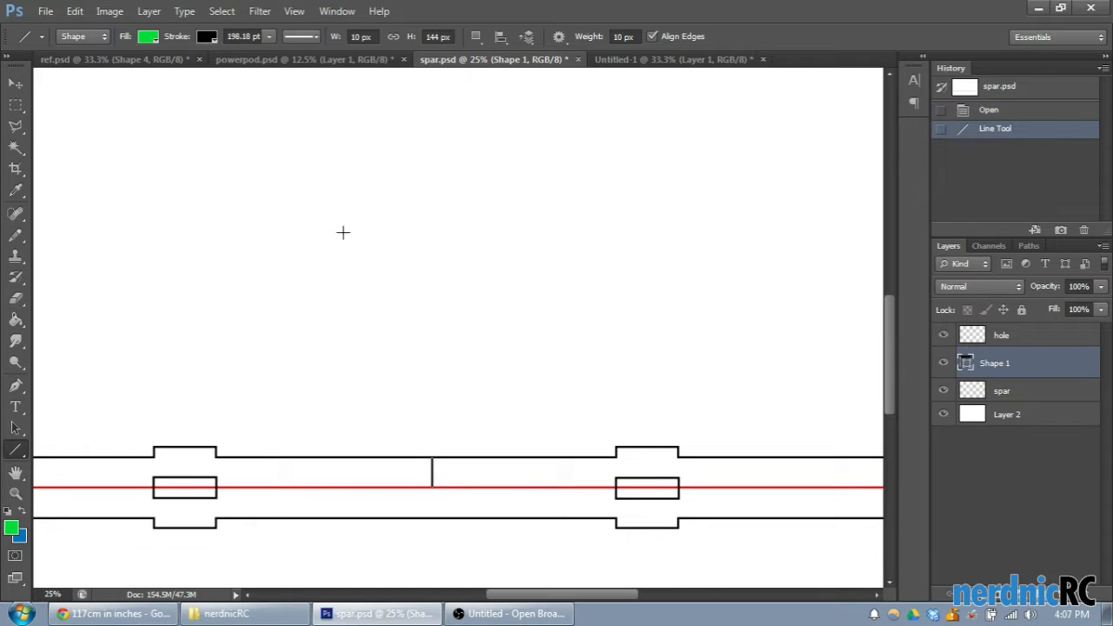
# - In ref.psd, draw a vertical line about 141 px tall extending downward from the short vertical lines over the wing
pyautogui.click(106, 61)
pyautogui.scroll(-1, 365, 306)
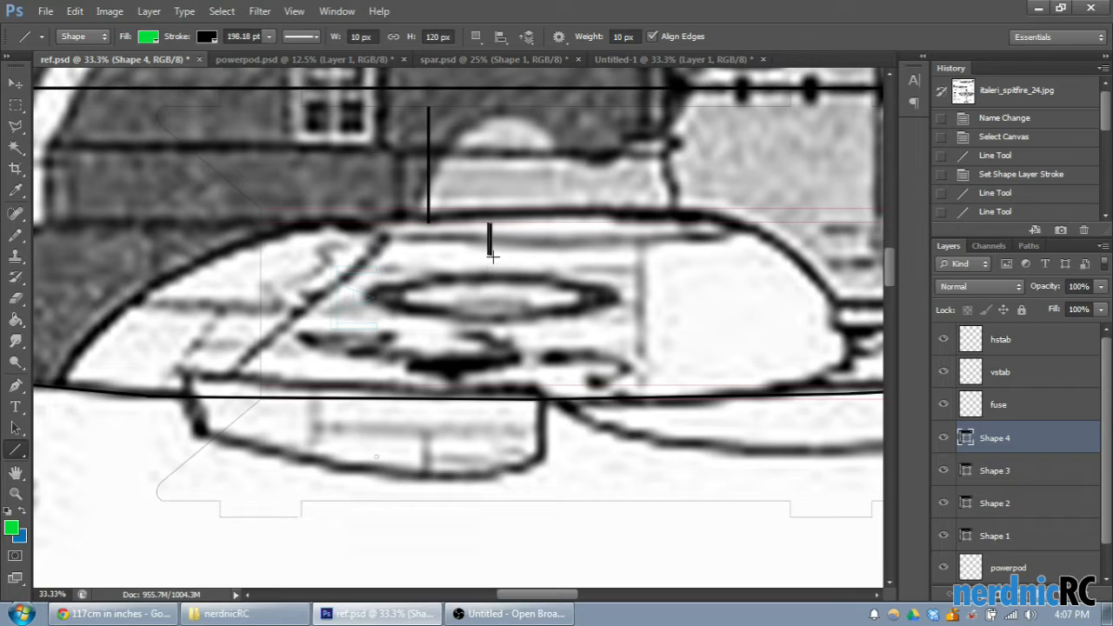
pyautogui.moveTo(489, 252); pyautogui.dragTo(501, 287)
pyautogui.moveTo(502, 293); pyautogui.dragTo(502, 293)
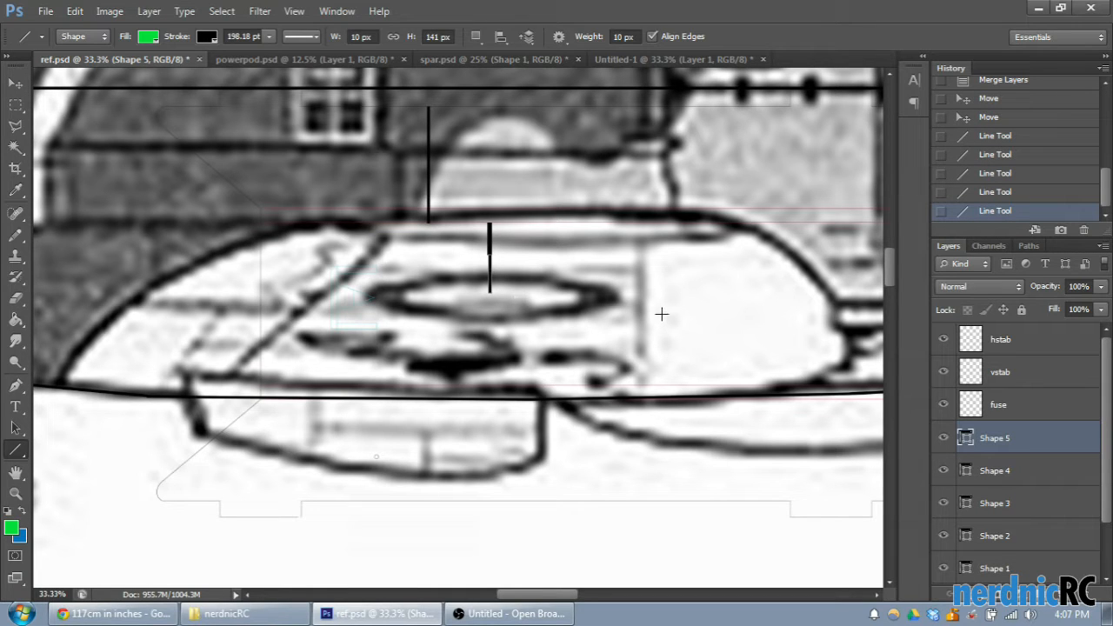
# - Close the Untitled-1 document without saving its changes
pyautogui.click(680, 61)
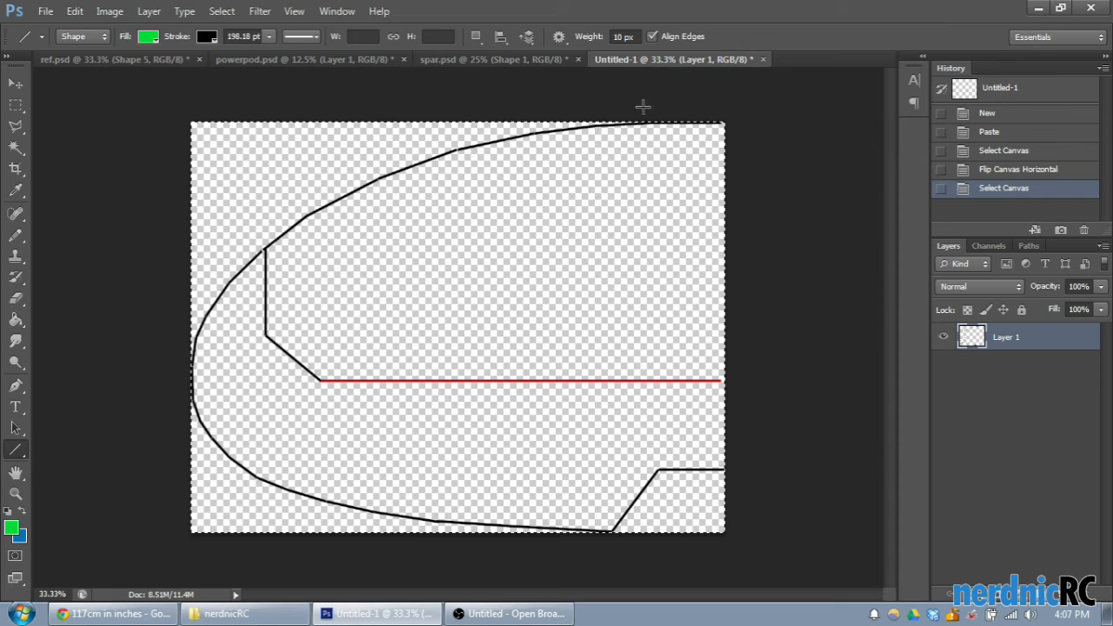
pyautogui.click(765, 58)
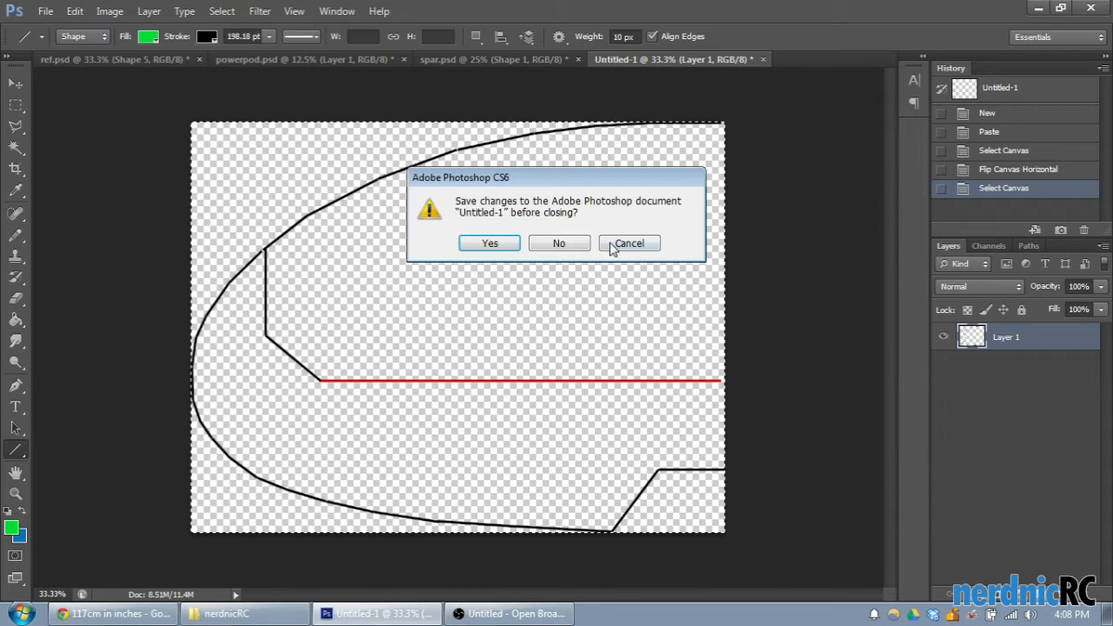
pyautogui.click(562, 244)
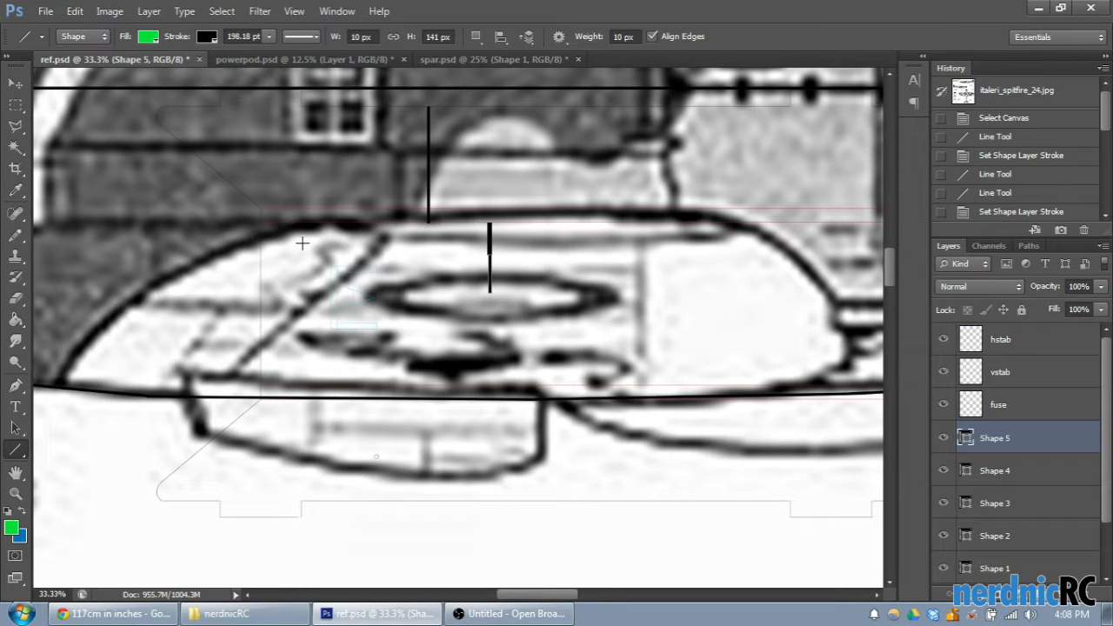
# - In spar.psd, draw a second spar-depth line about 140 px tall; in ref.psd, draw a vertical line about 570 px tall between the powerpod's red lines
pyautogui.click(469, 59)
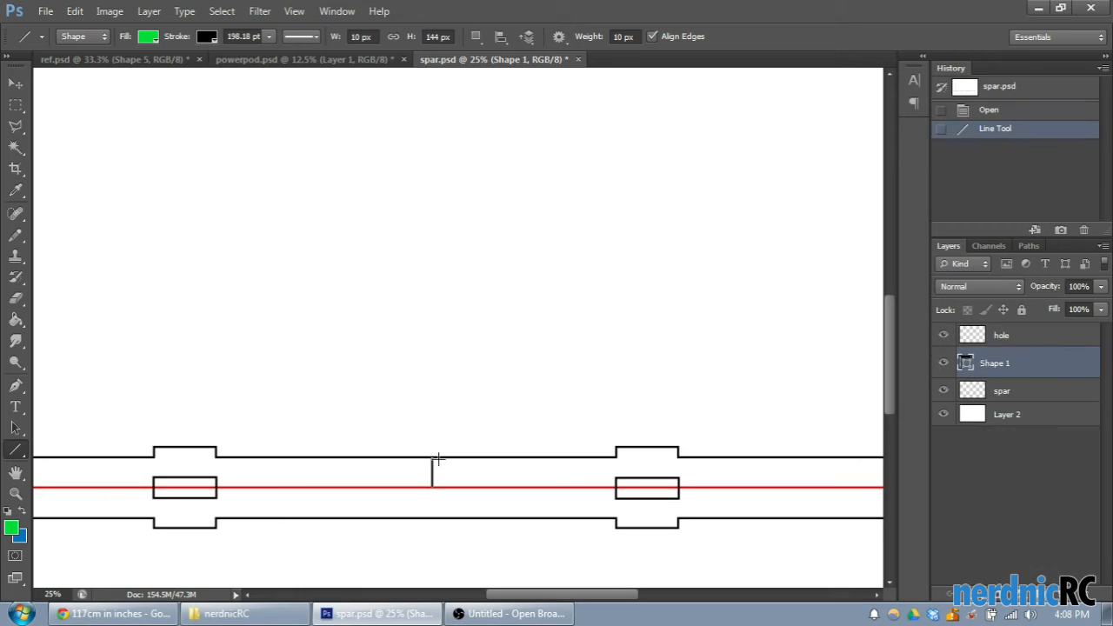
pyautogui.moveTo(438, 457); pyautogui.dragTo(451, 488)
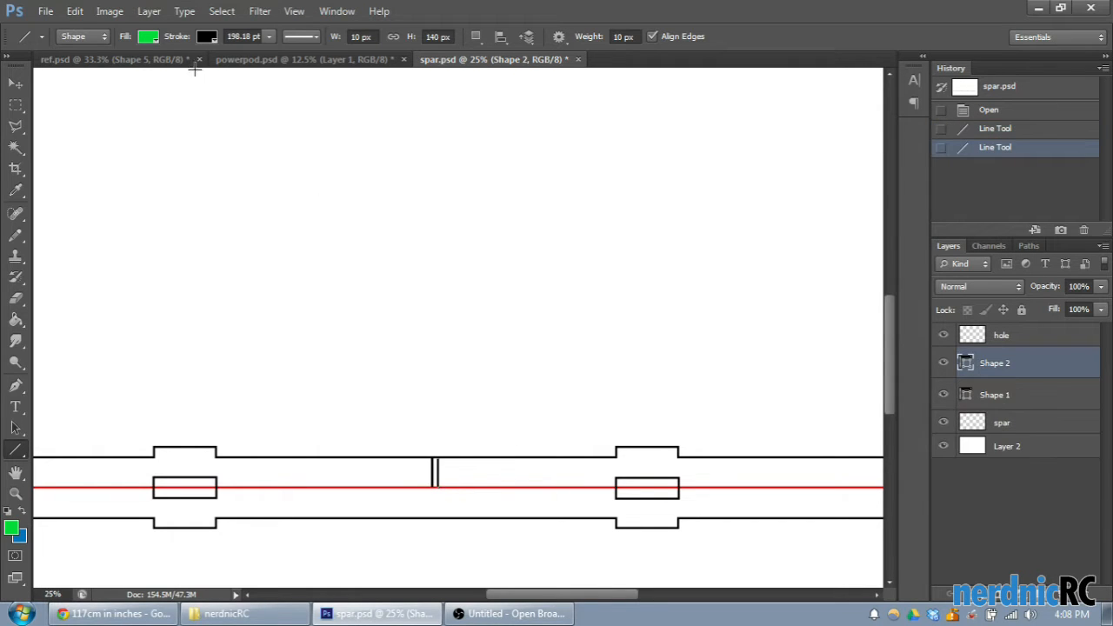
pyautogui.click(52, 59)
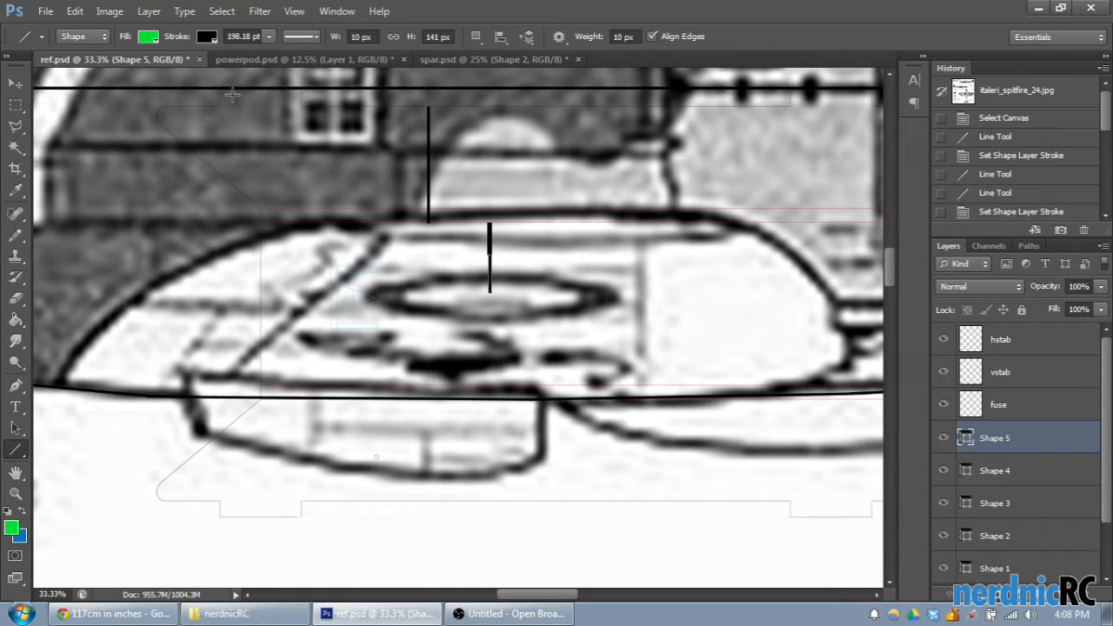
pyautogui.moveTo(428, 231); pyautogui.dragTo(461, 384)
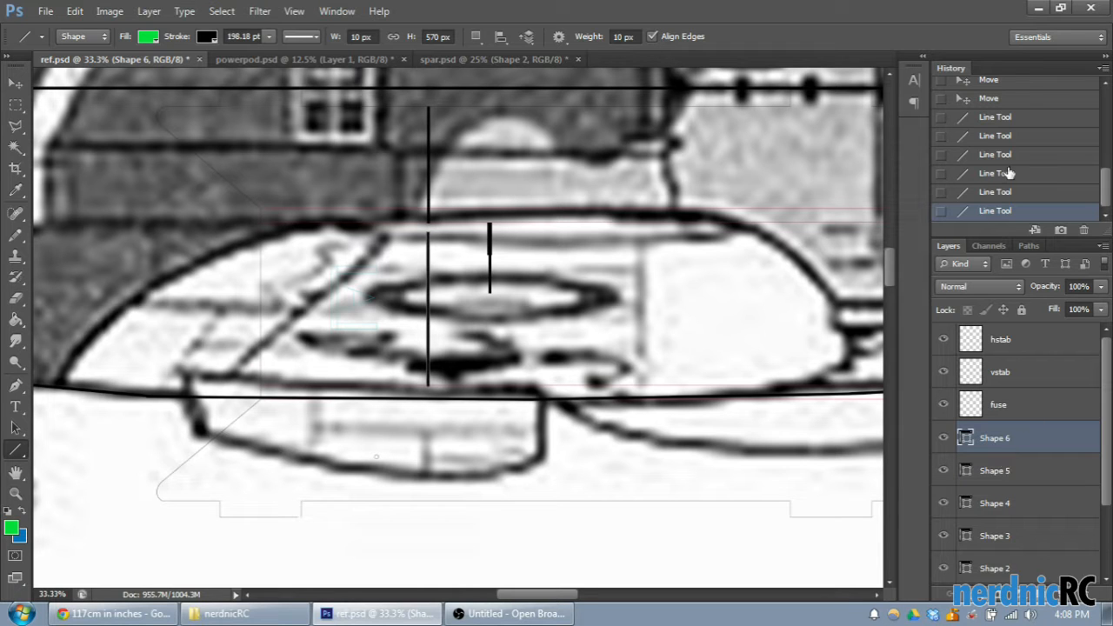
# - Revert ref.psd to its state before the test lines over the powerpod and wing were drawn
pyautogui.scroll(1, 1008, 176)
pyautogui.click(1000, 128)
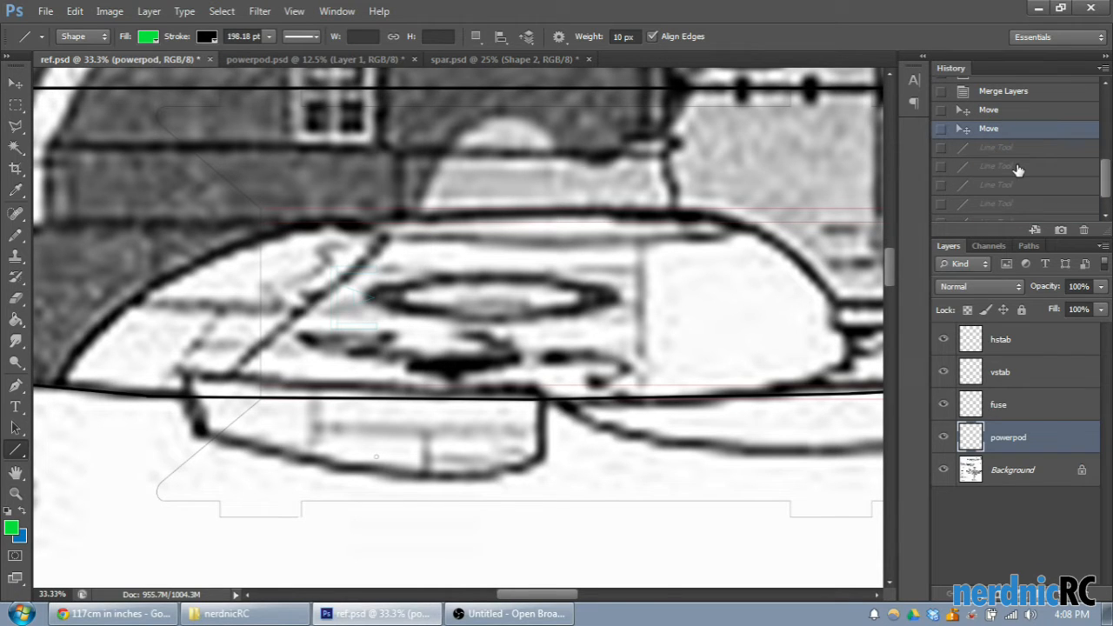
# - Try a horizontal line about 9635 px long from the tail to the nose with a short vertical line above it, and undo both
pyautogui.hotkey('ctrl', '-')
pyautogui.hotkey('ctrl', '-')
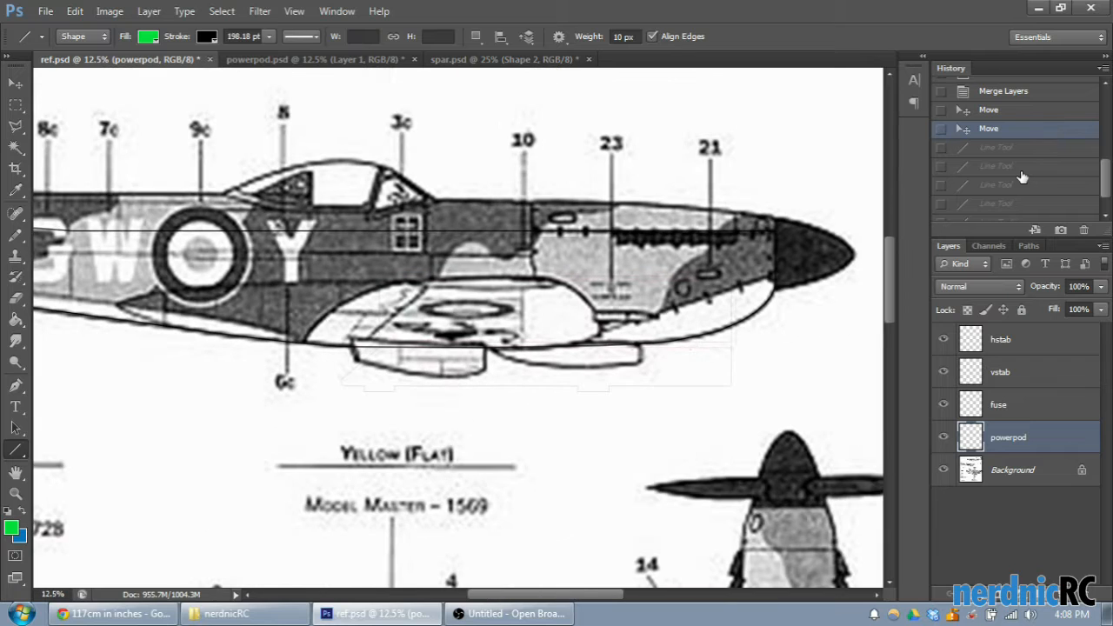
pyautogui.hotkey('ctrl', '+')
pyautogui.moveTo(592, 596); pyautogui.dragTo(502, 598)
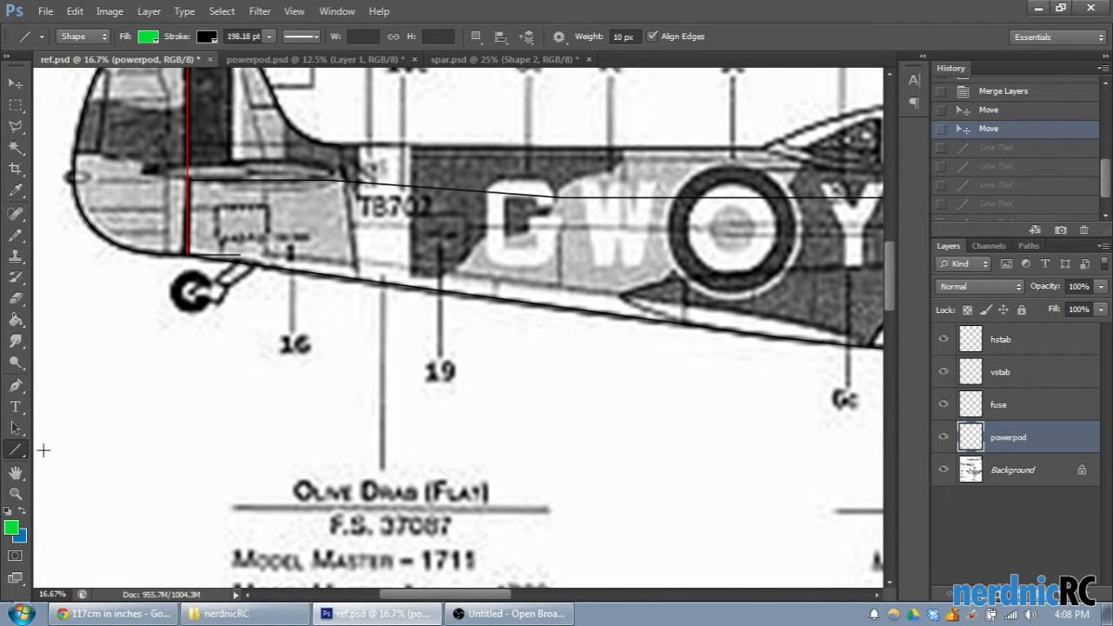
pyautogui.moveTo(189, 179)
pyautogui.mouseDown()
pyautogui.moveTo(336, 187)
pyautogui.moveTo(821, 169)
pyautogui.moveTo(736, 185)
pyautogui.moveTo(80, 216)
pyautogui.moveTo(611, 218)
pyautogui.mouseUp()
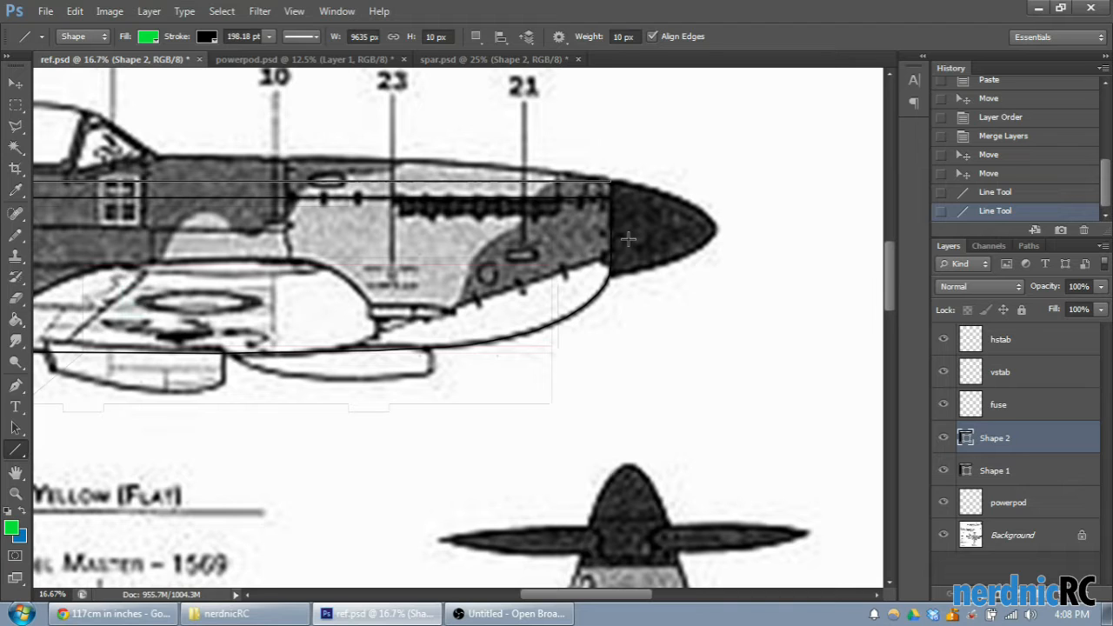
pyautogui.moveTo(630, 595); pyautogui.dragTo(619, 596)
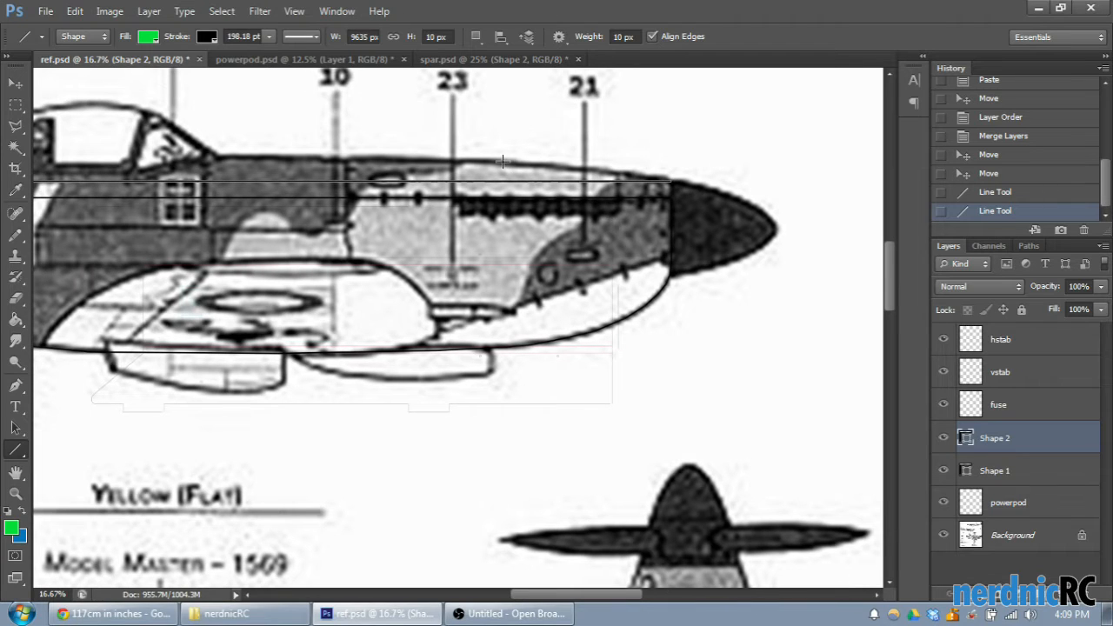
pyautogui.moveTo(502, 182); pyautogui.dragTo(503, 182)
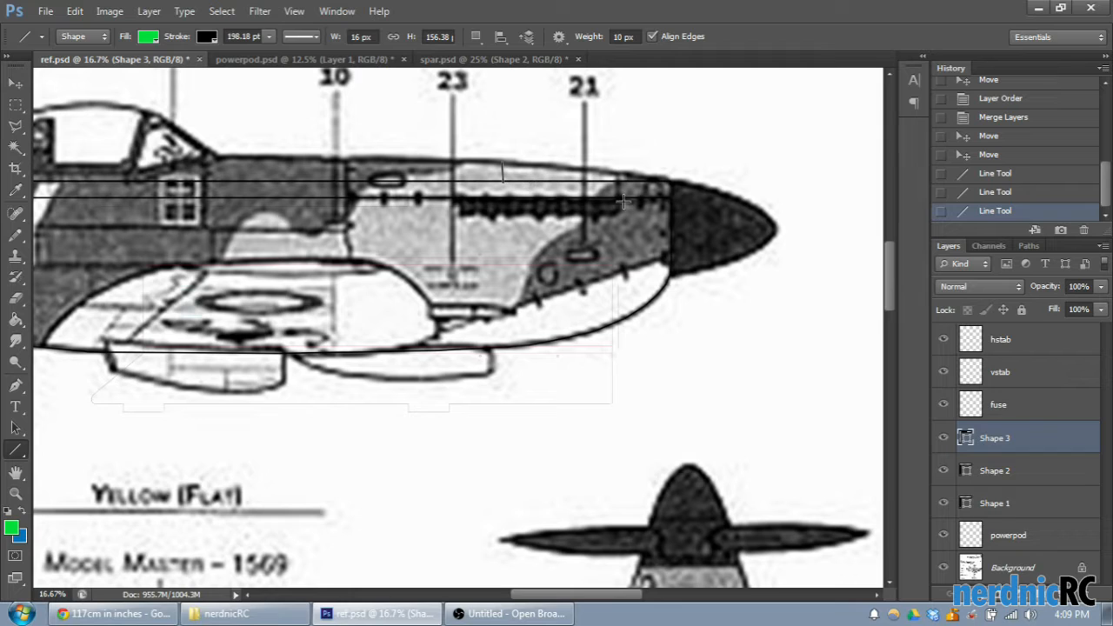
pyautogui.click(1005, 192)
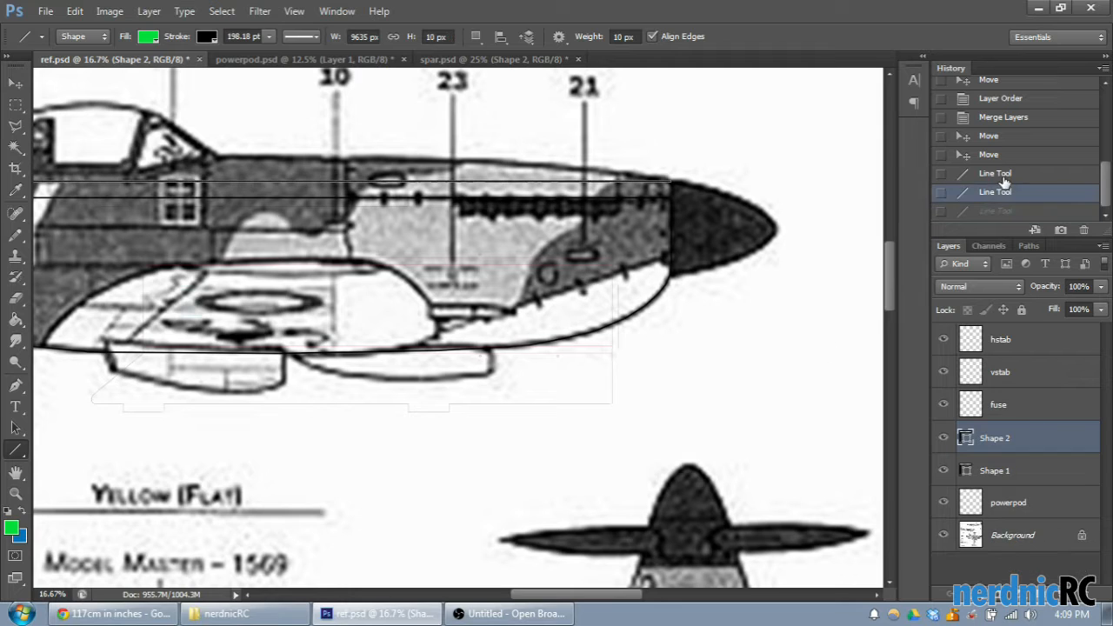
pyautogui.click(1005, 174)
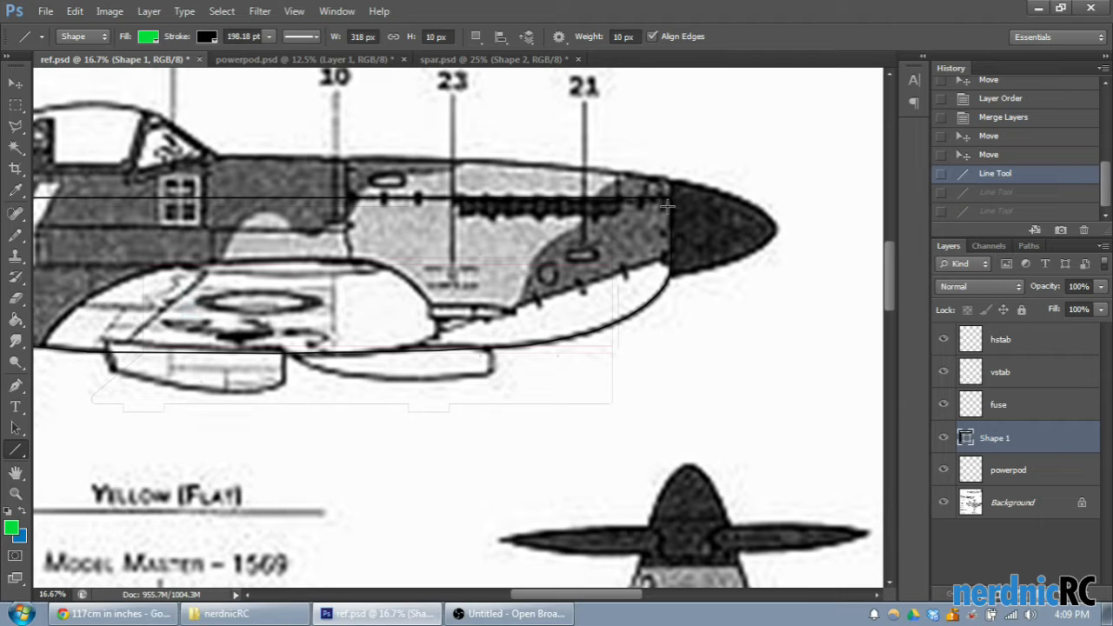
# - Try a horizontal line about 2844 px long from the tail's red line along the rear fuselage, and undo it
pyautogui.moveTo(615, 598); pyautogui.dragTo(489, 595)
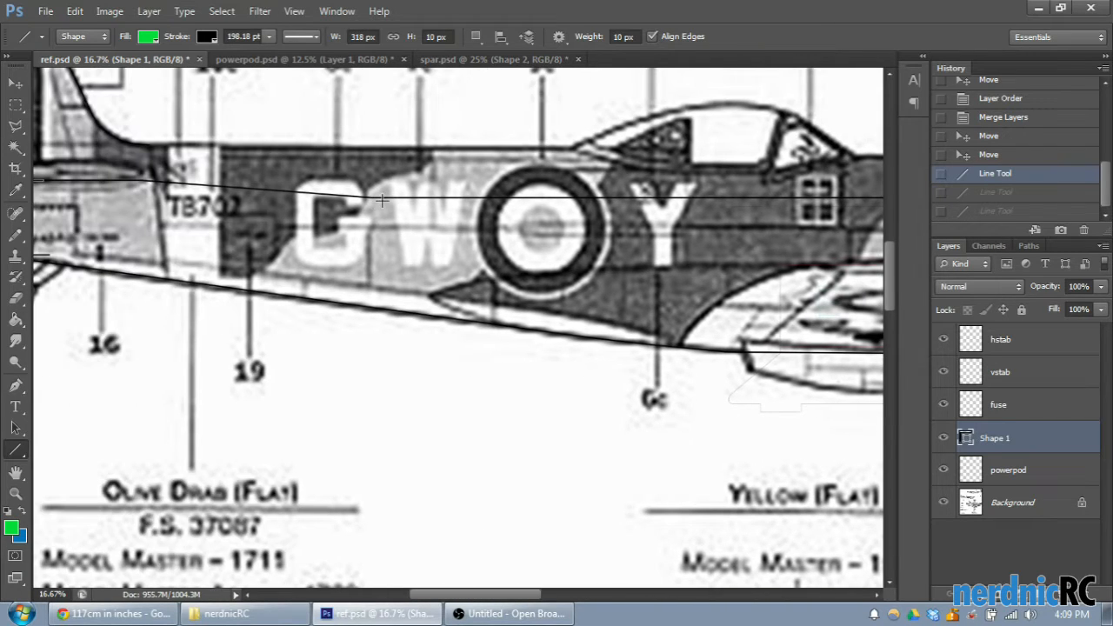
pyautogui.moveTo(387, 198); pyautogui.dragTo(351, 182)
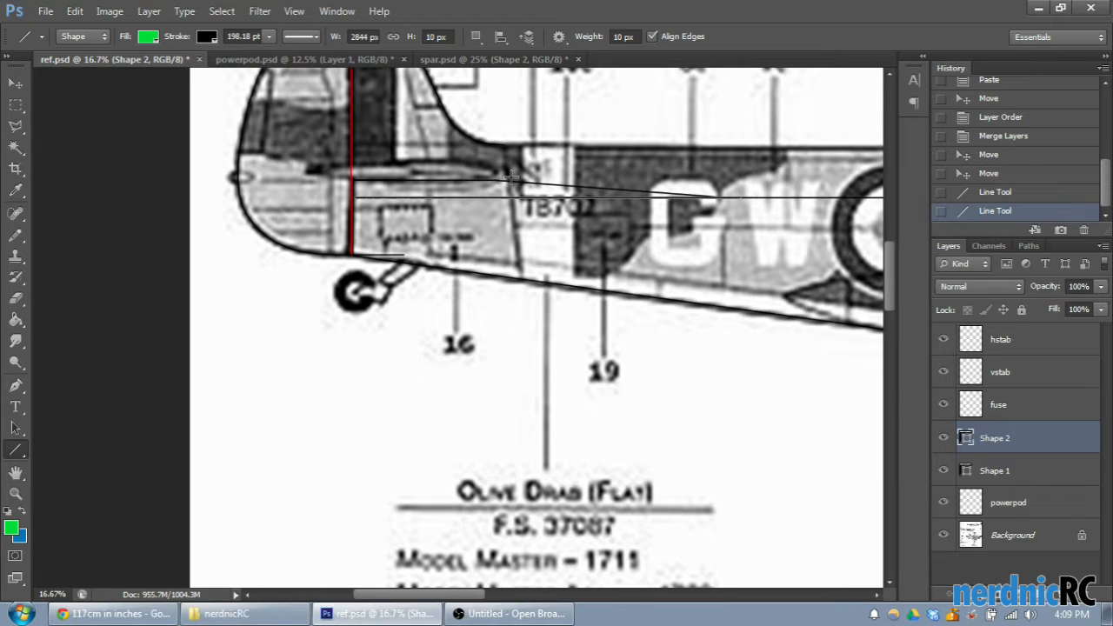
pyautogui.hotkey('ctrl', 'z')
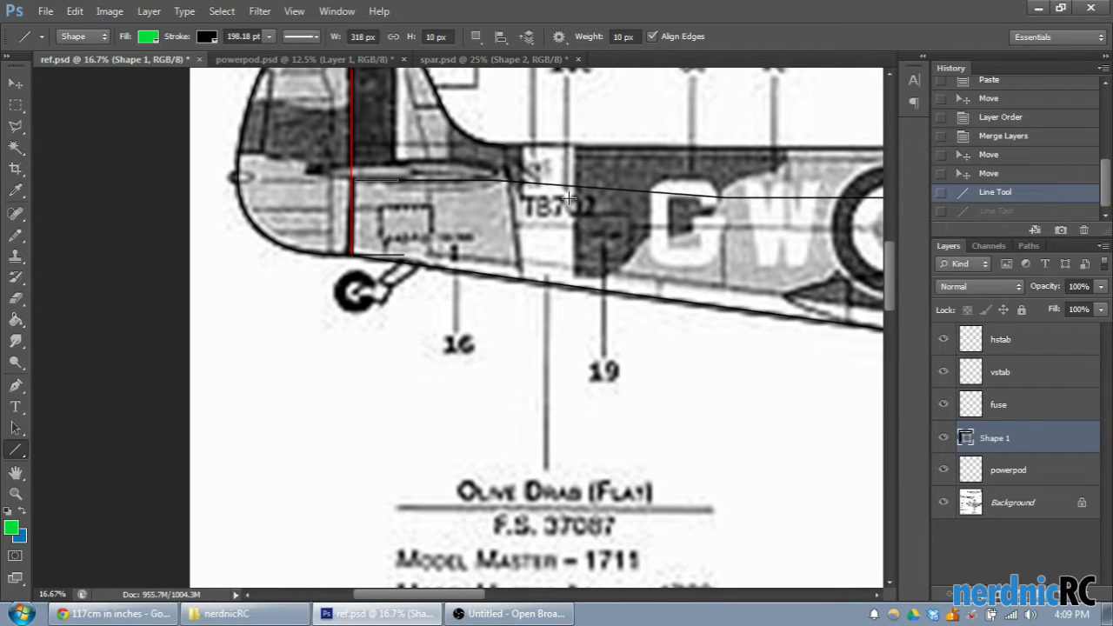
# - Try a stepped edge of a short vertical and about 1590 px horizontal line on the rear fuselage, and revert all trial lines
pyautogui.moveTo(502, 181)
pyautogui.mouseDown()
pyautogui.moveTo(503, 198)
pyautogui.moveTo(721, 209)
pyautogui.mouseUp()
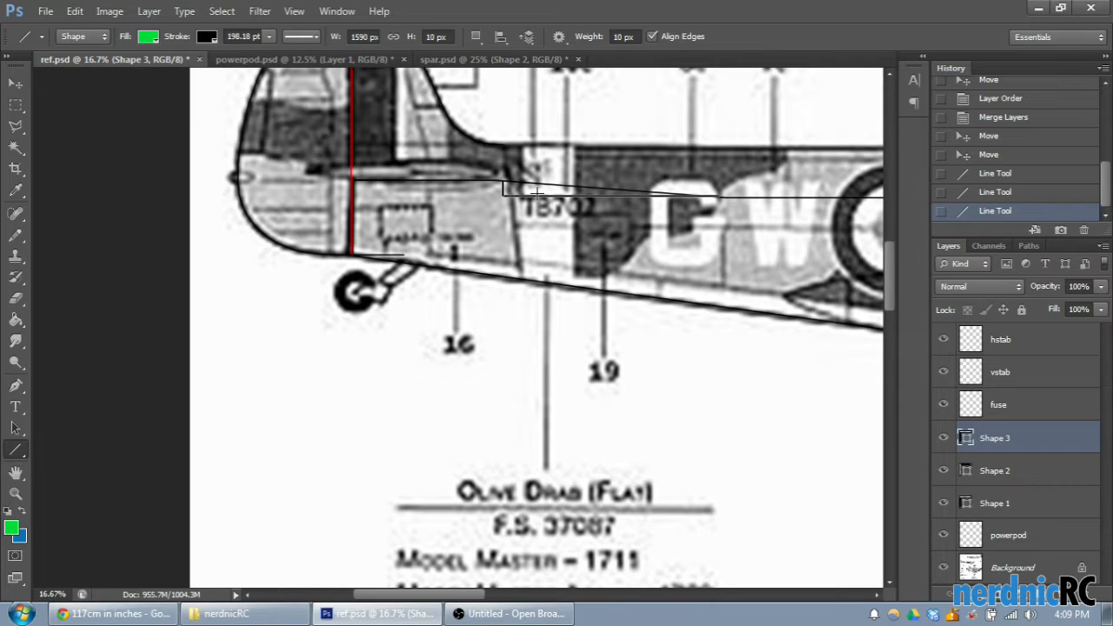
pyautogui.click(1001, 192)
pyautogui.click(998, 174)
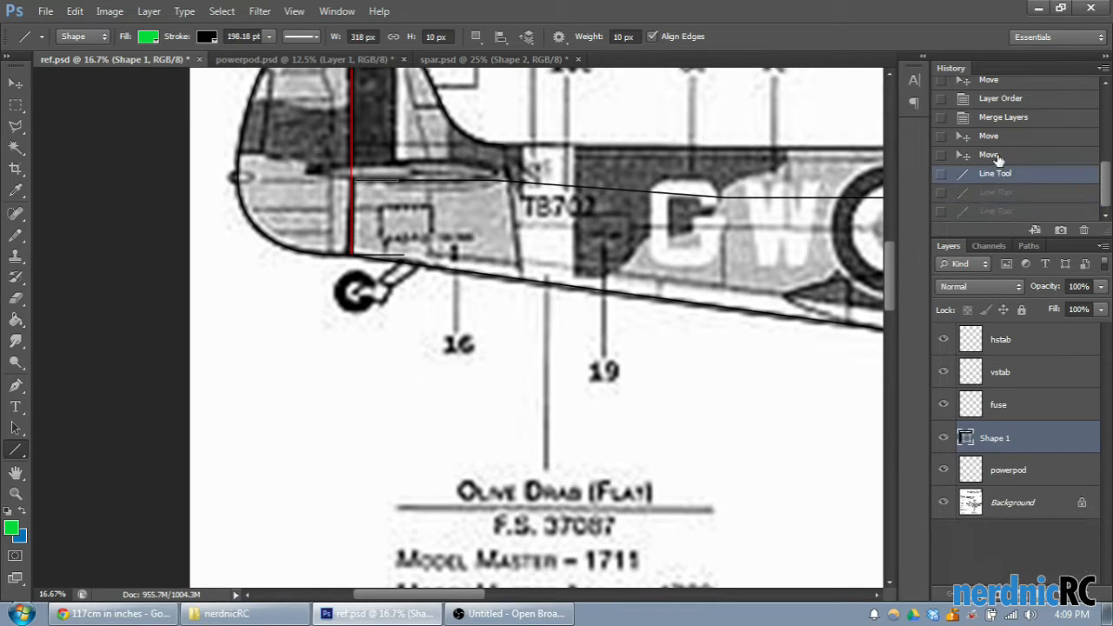
pyautogui.click(992, 156)
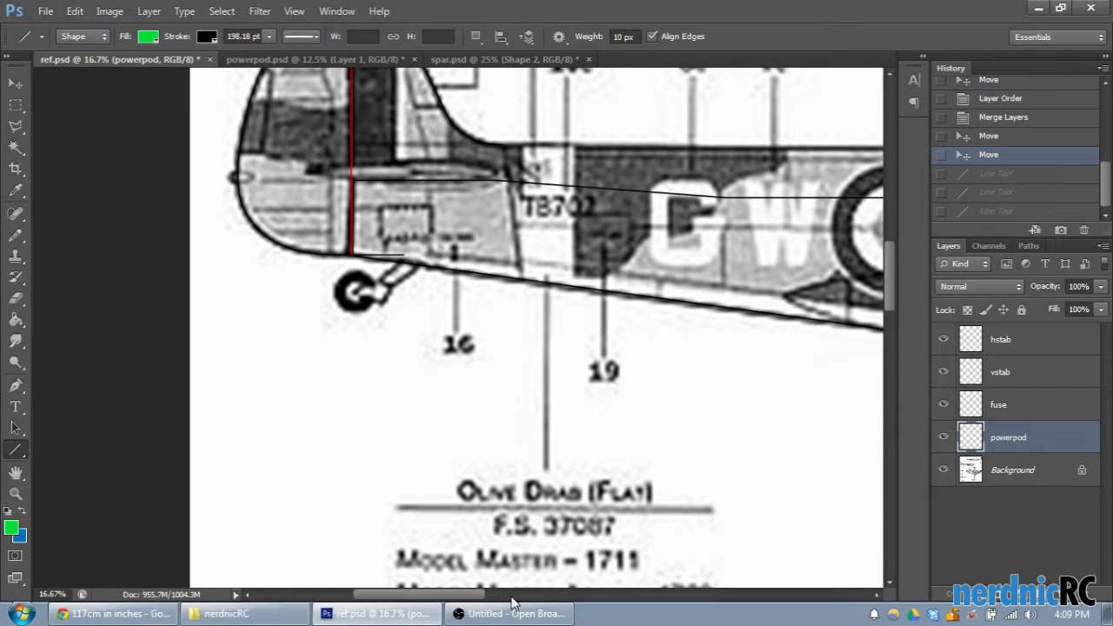
# - Examine the fuselage side view from nose to tail, including its traced upper line and the powerpod's position
pyautogui.moveTo(450, 600); pyautogui.dragTo(580, 599)
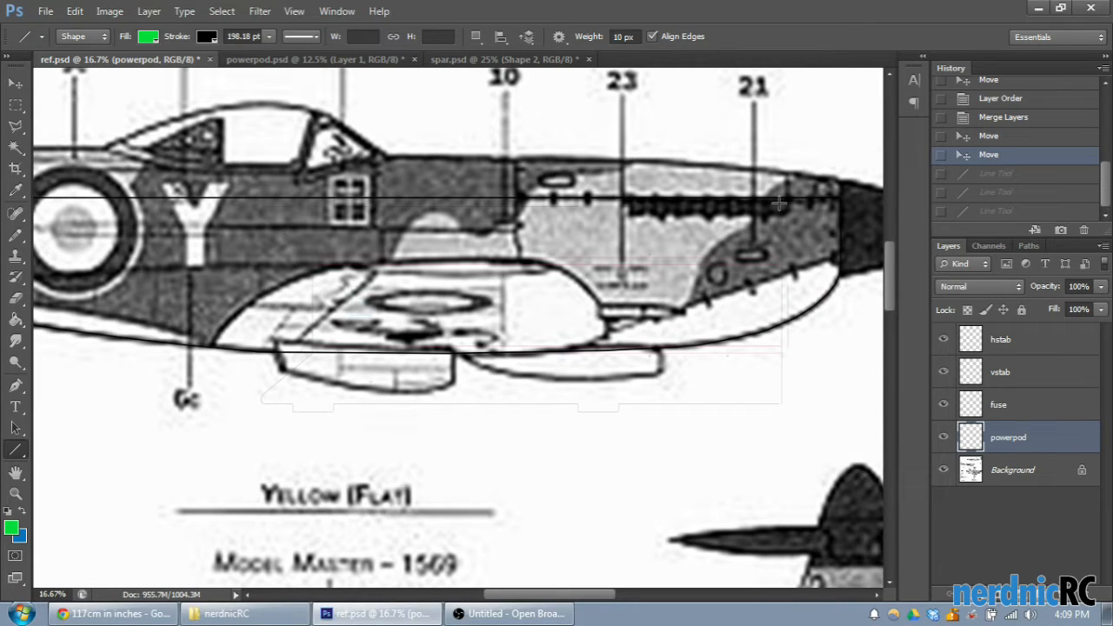
pyautogui.moveTo(607, 601); pyautogui.dragTo(469, 600)
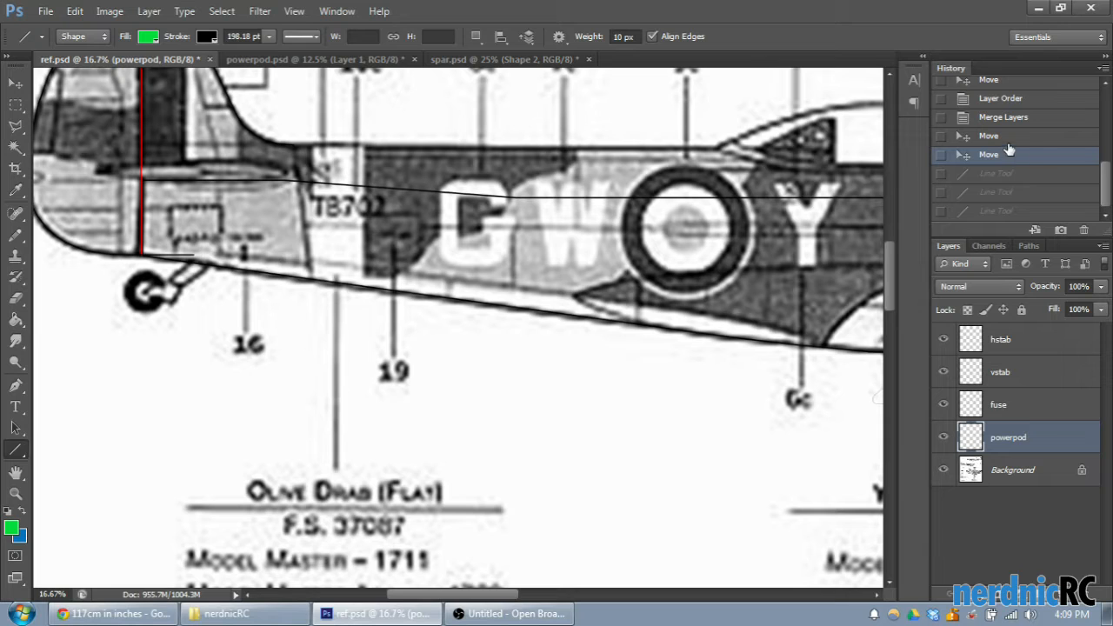
pyautogui.hotkey('ctrl', '-')
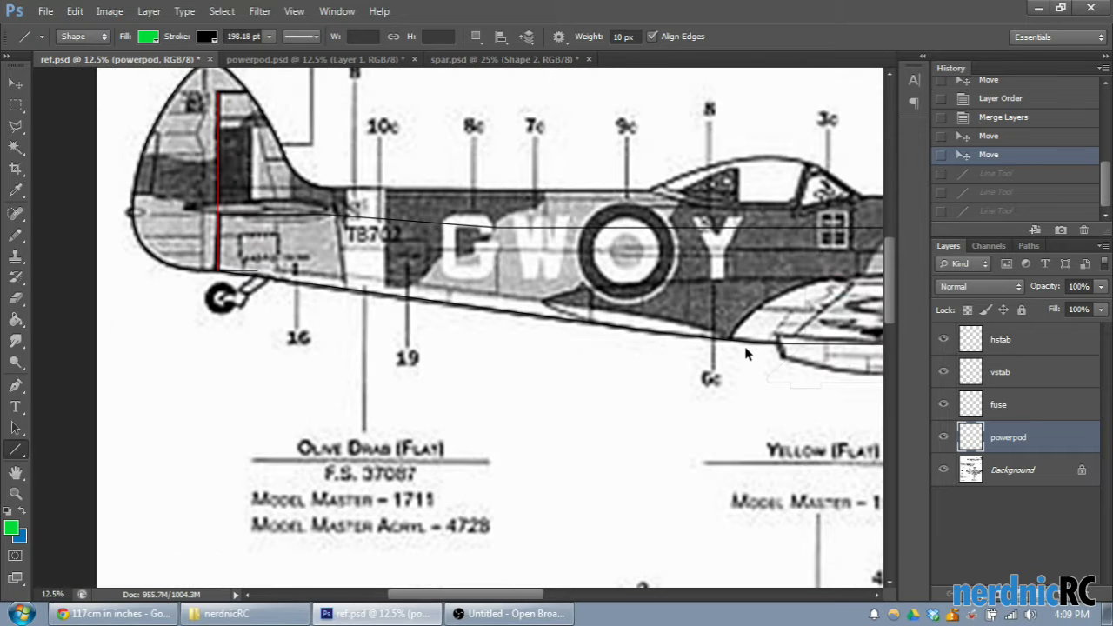
pyautogui.scroll(-2, 729, 296)
pyautogui.moveTo(502, 594); pyautogui.dragTo(550, 579)
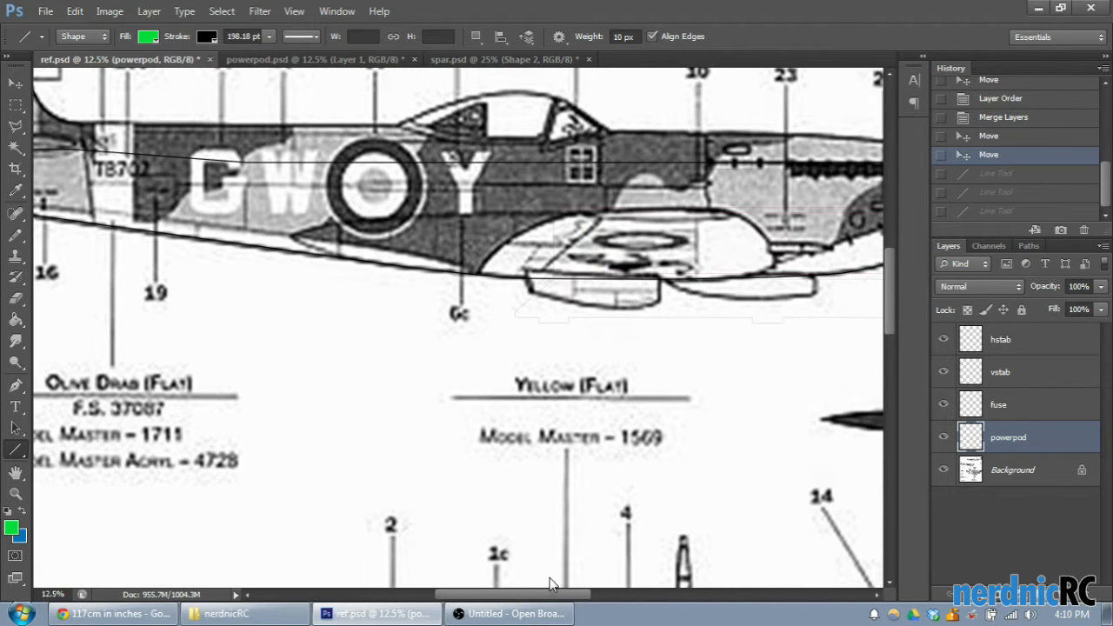
pyautogui.hotkey('ctrl', '-')
pyautogui.hotkey('ctrl', '-')
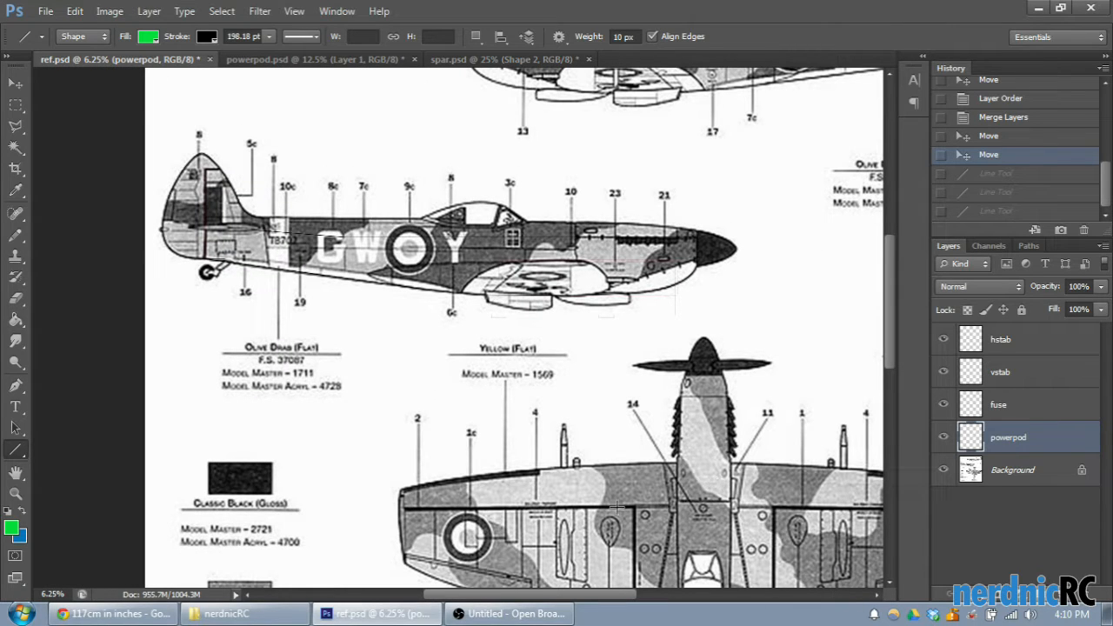
pyautogui.scroll(2, 601, 409)
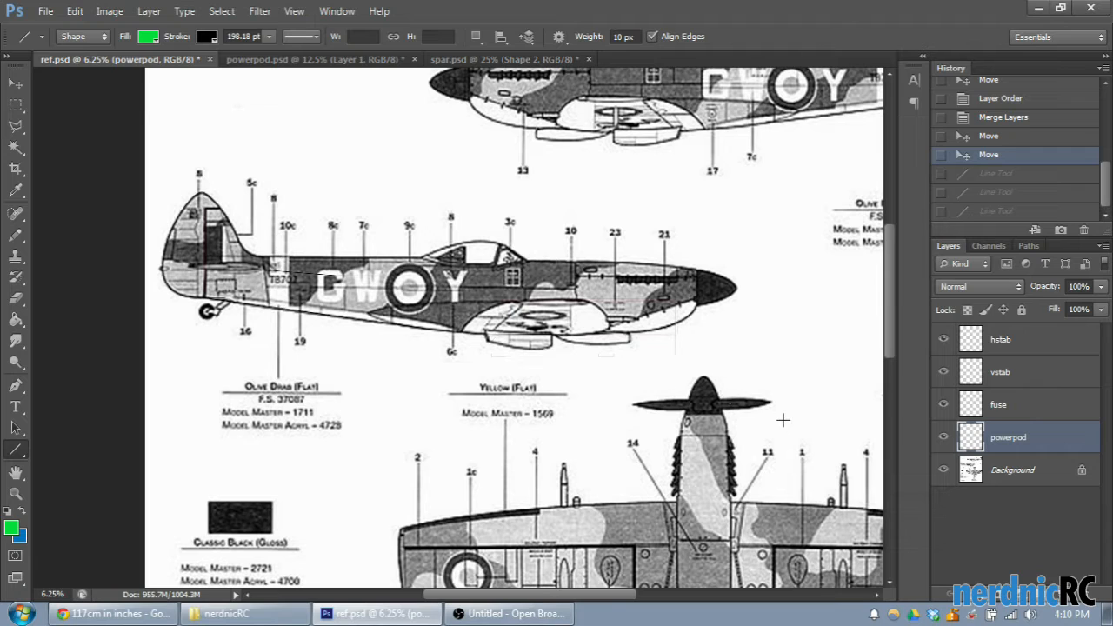
# - Examine the wing's outline and its curved leading edge in the reference drawing's top view
pyautogui.scroll(-2, 581, 392)
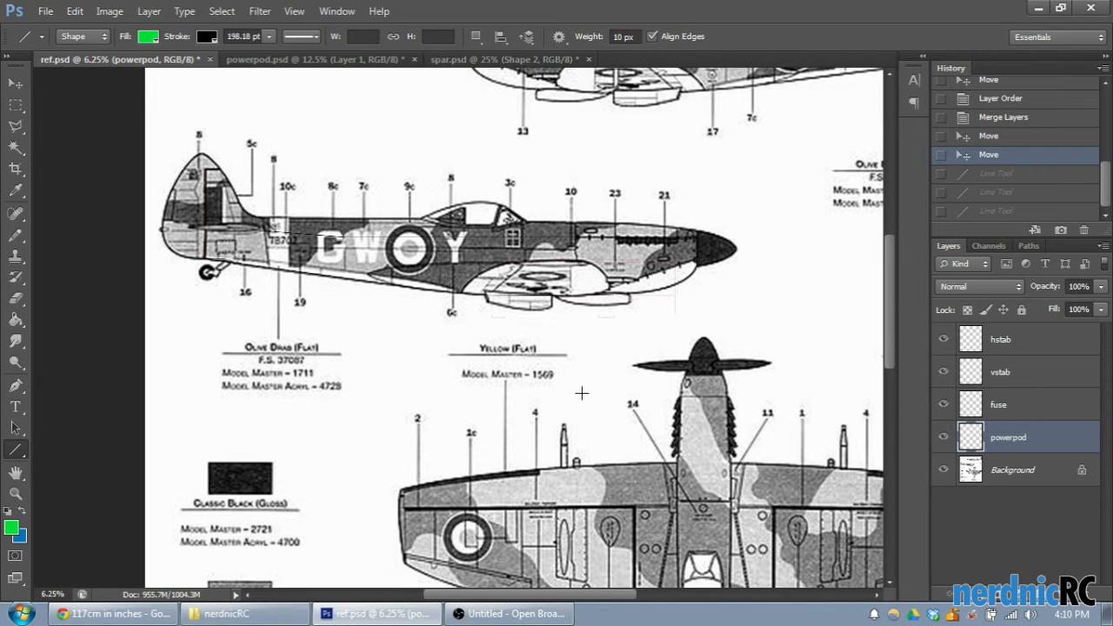
pyautogui.scroll(-1, 680, 341)
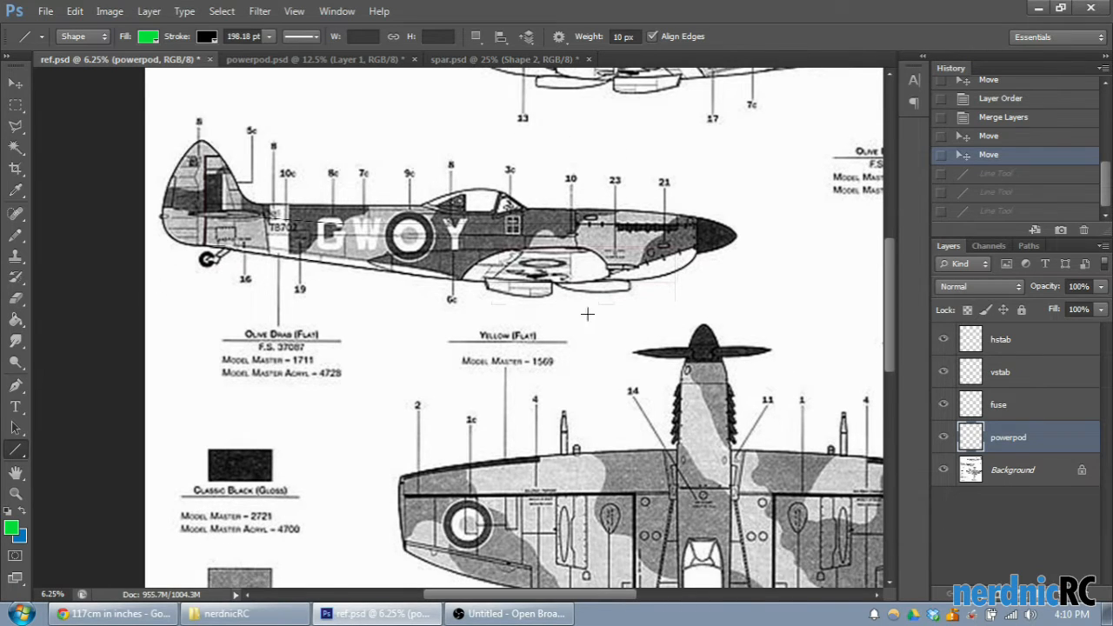
pyautogui.scroll(-3, 713, 454)
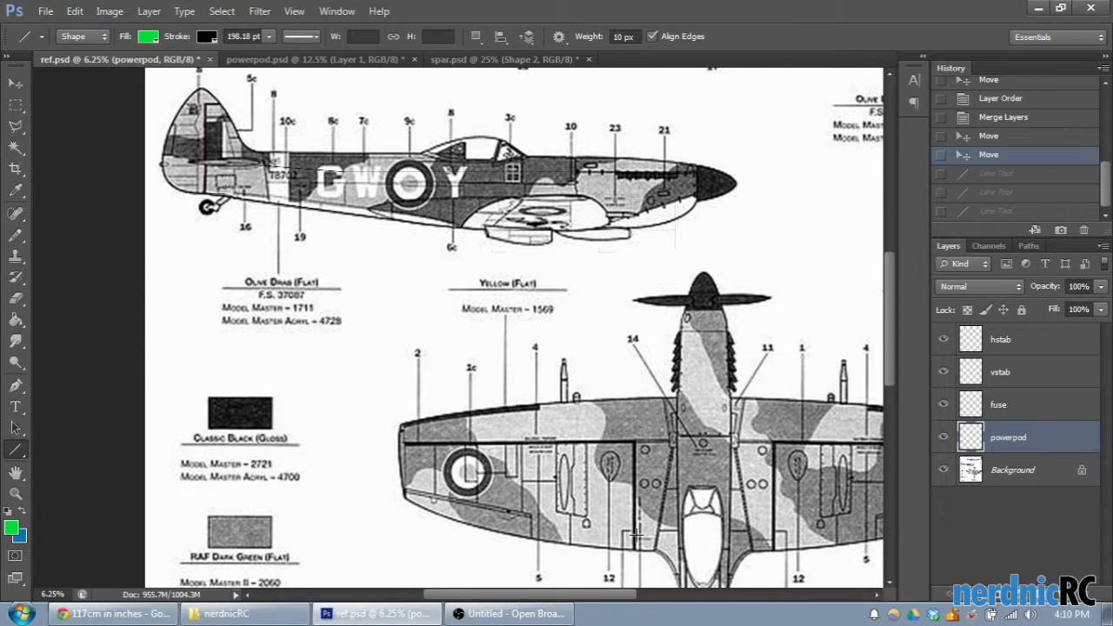
pyautogui.moveTo(612, 594); pyautogui.dragTo(679, 604)
pyautogui.scroll(-5, 653, 484)
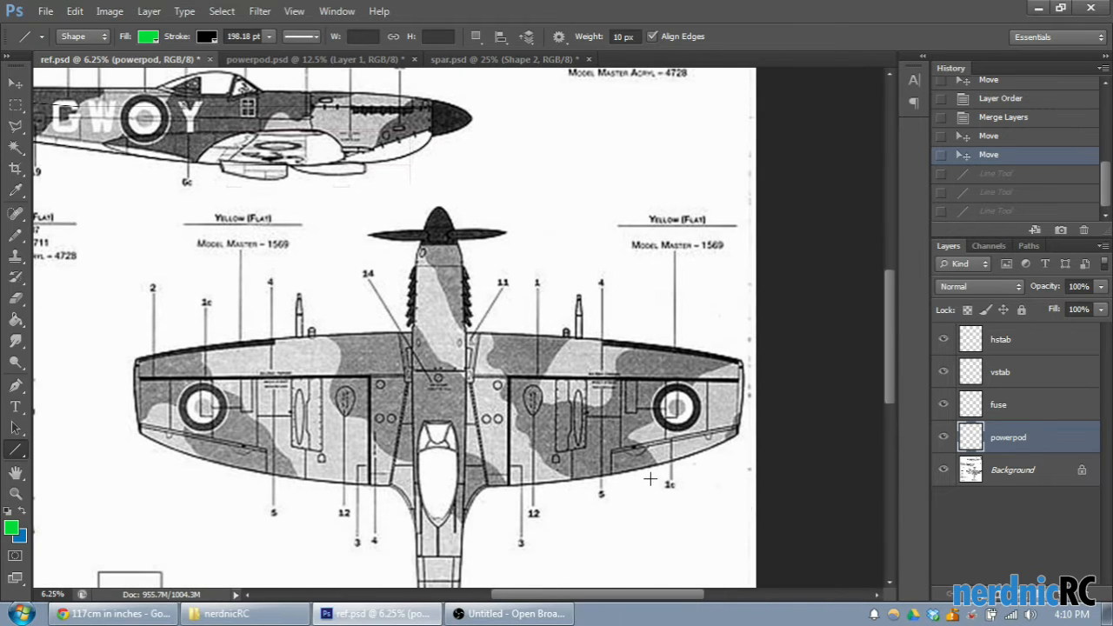
pyautogui.scroll(-5, 659, 473)
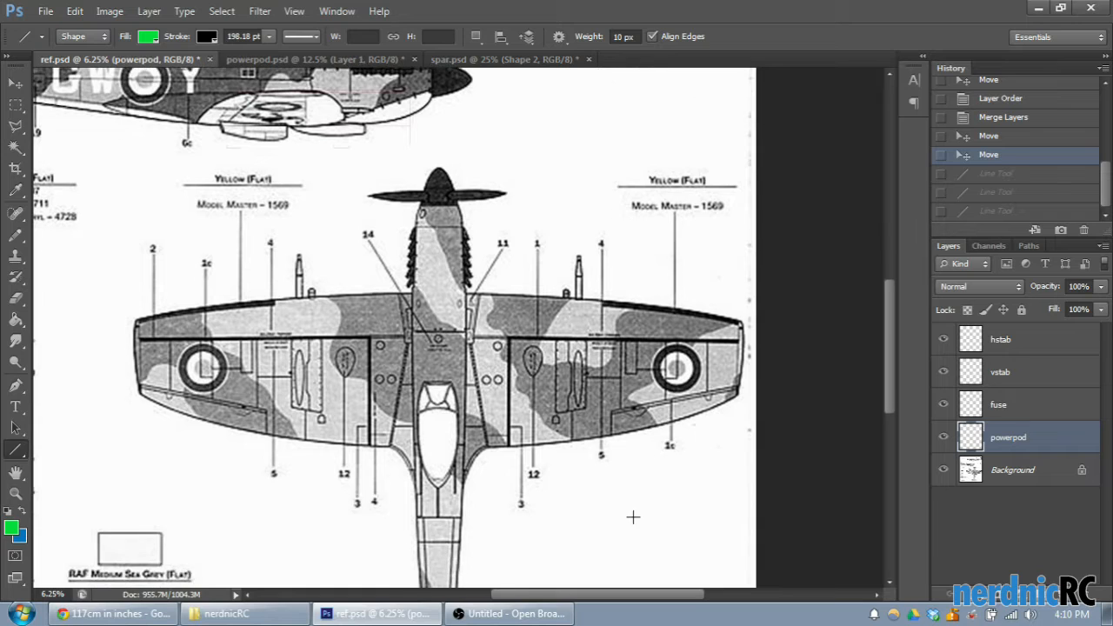
pyautogui.moveTo(582, 597); pyautogui.dragTo(584, 602)
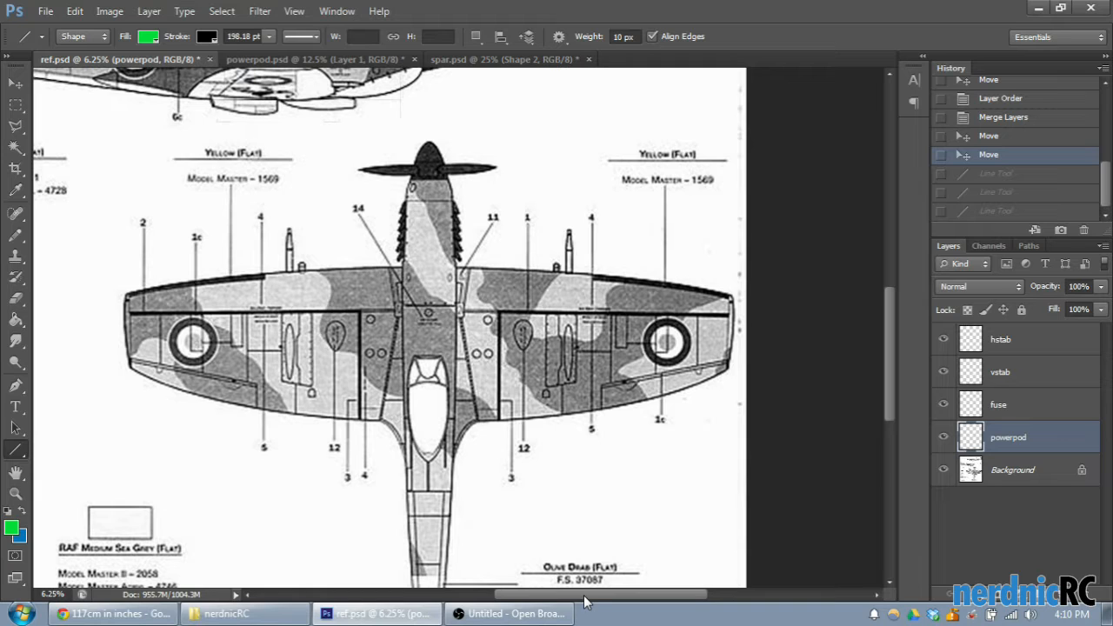
pyautogui.moveTo(585, 602); pyautogui.dragTo(599, 607)
pyautogui.scroll(1, 483, 517)
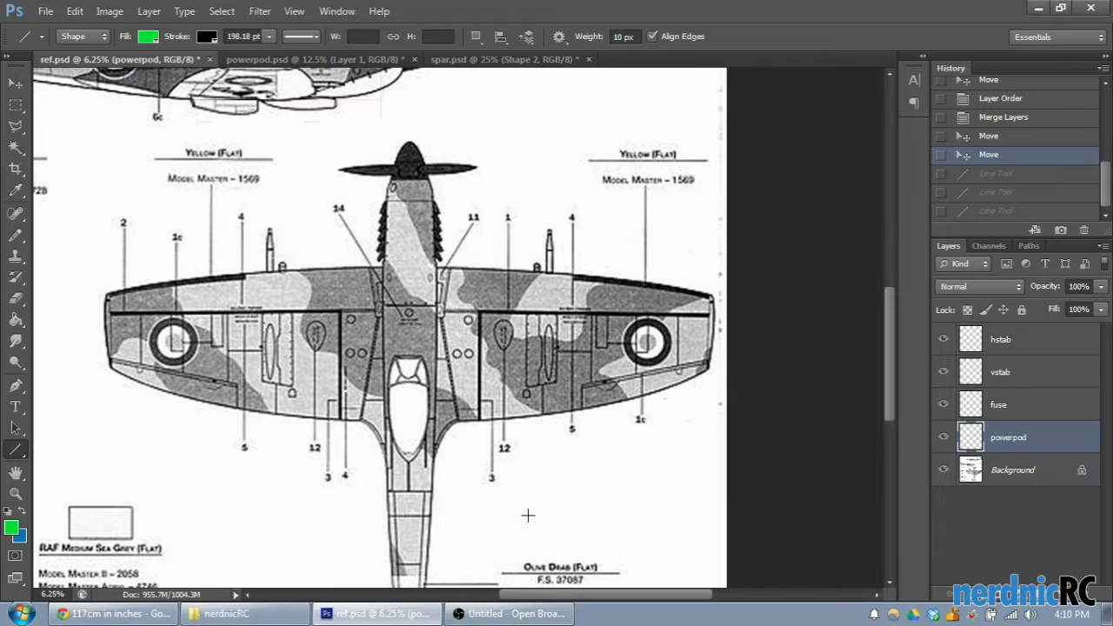
pyautogui.scroll(3, 526, 514)
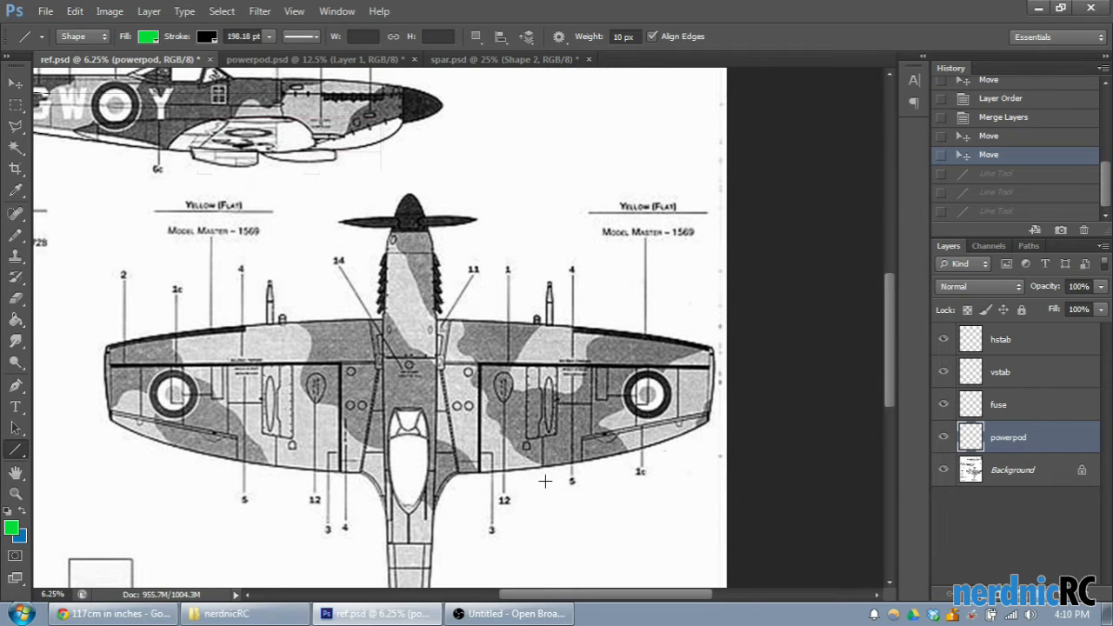
# - Try a straight line about 2832 px wide from the fuselage along the right wing's leading edge, and undo it
pyautogui.scroll(-3, 541, 485)
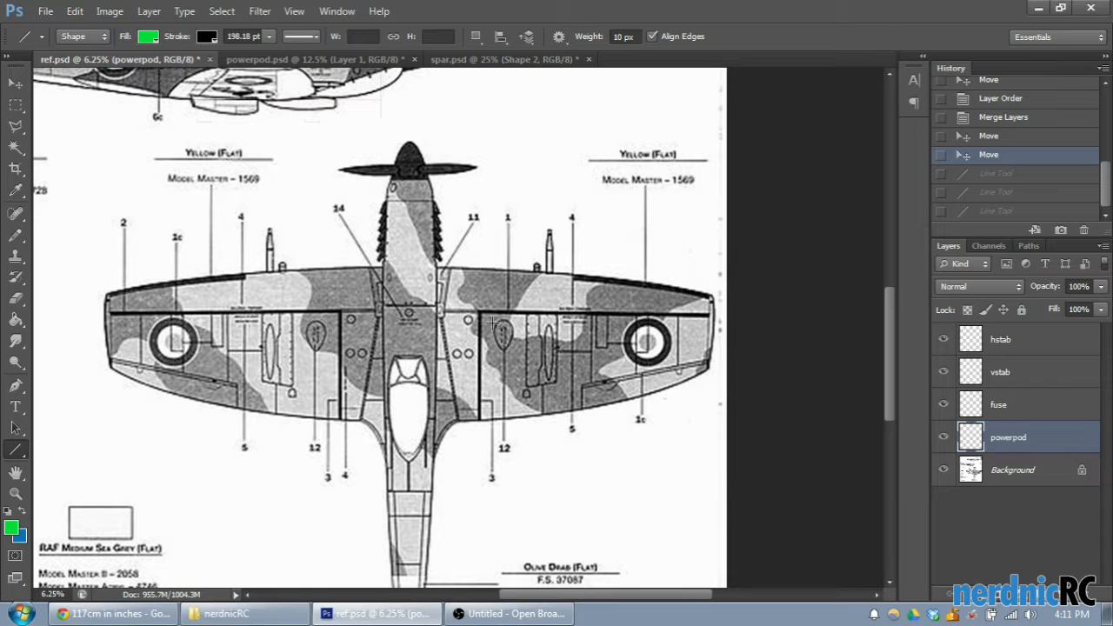
pyautogui.moveTo(437, 268); pyautogui.dragTo(580, 273)
pyautogui.moveTo(580, 272); pyautogui.dragTo(580, 272)
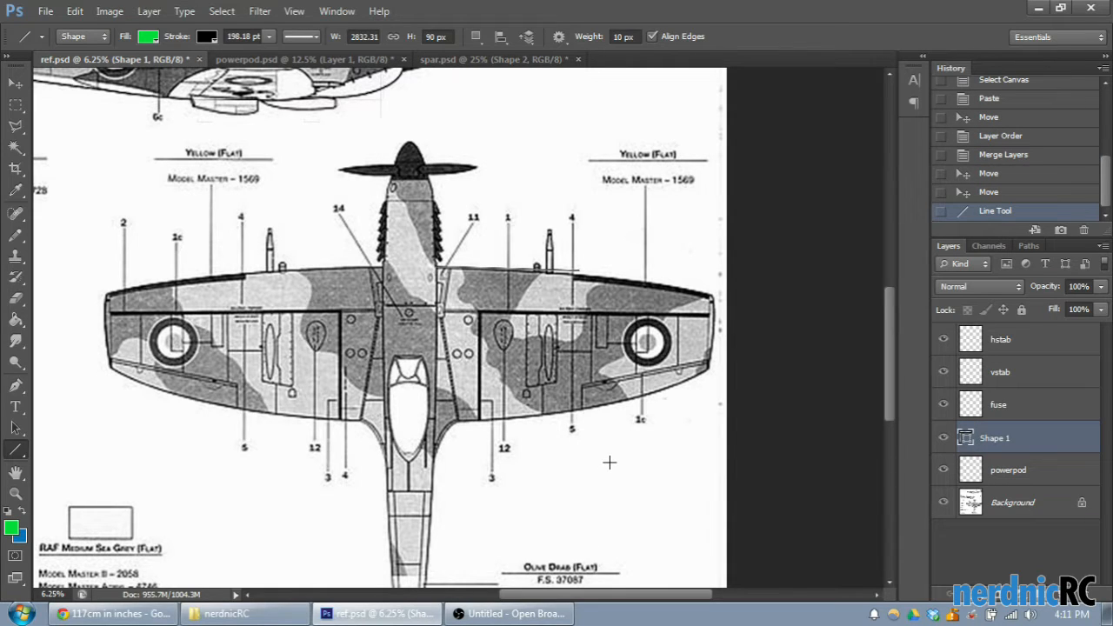
pyautogui.click(1020, 195)
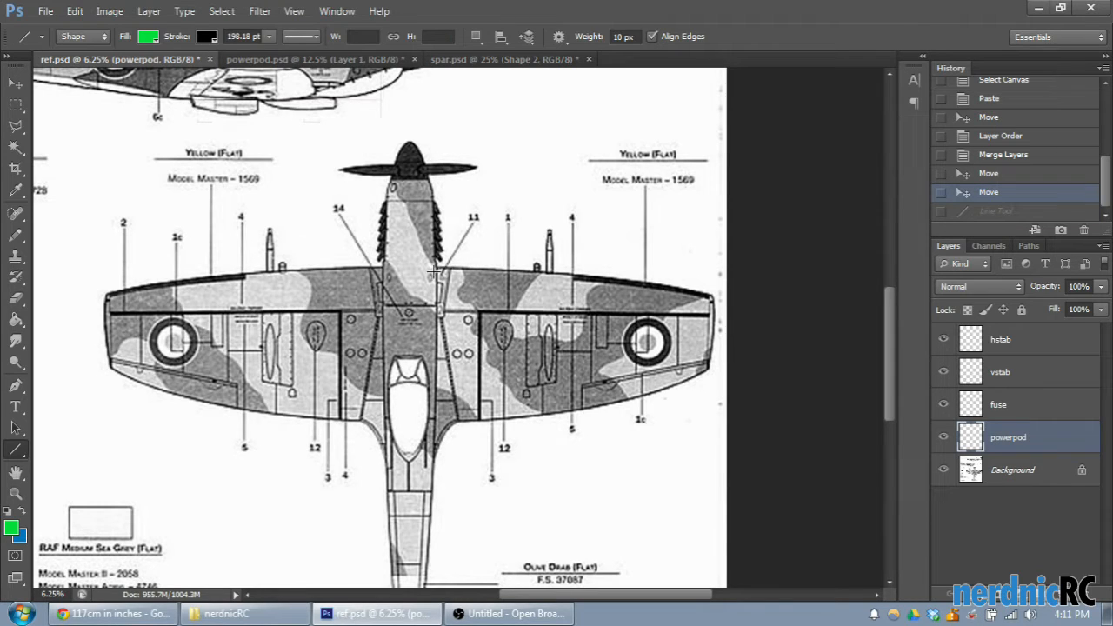
# - Draw two joined lines along the right wing's leading edge, about 2288 px wide from the fuselage and 3154 px wide to the tip
pyautogui.moveTo(433, 273); pyautogui.dragTo(558, 275)
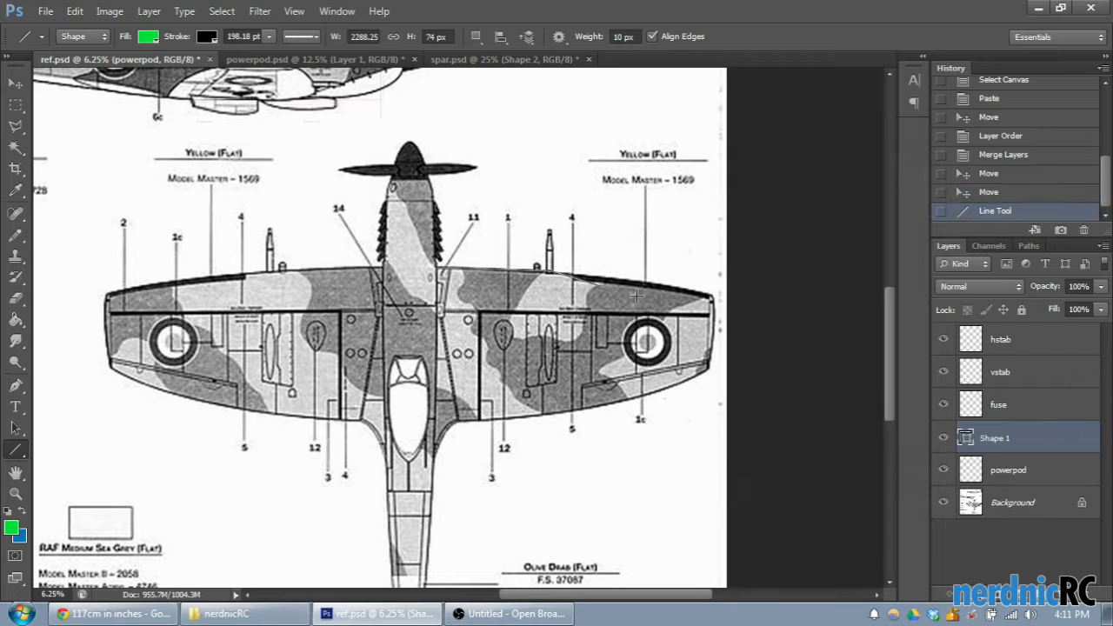
pyautogui.moveTo(711, 319); pyautogui.dragTo(710, 318)
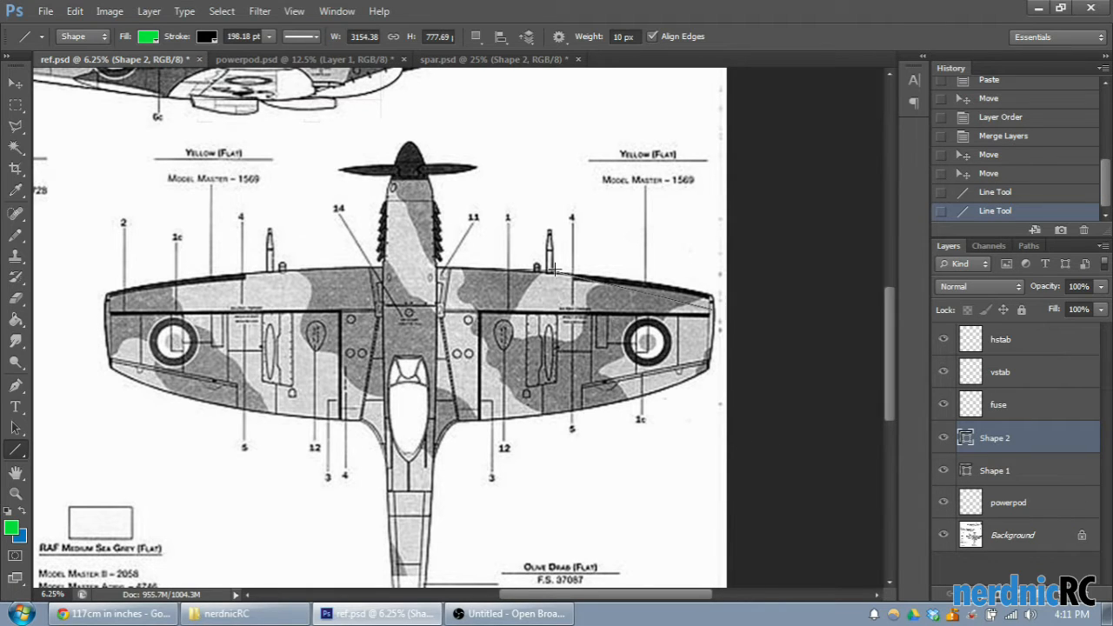
# - Try two diverging lines from the leading-edge bend back across the right wing, and undo both
pyautogui.moveTo(549, 270)
pyautogui.mouseDown()
pyautogui.moveTo(513, 382)
pyautogui.moveTo(561, 341)
pyautogui.moveTo(603, 385)
pyautogui.mouseUp()
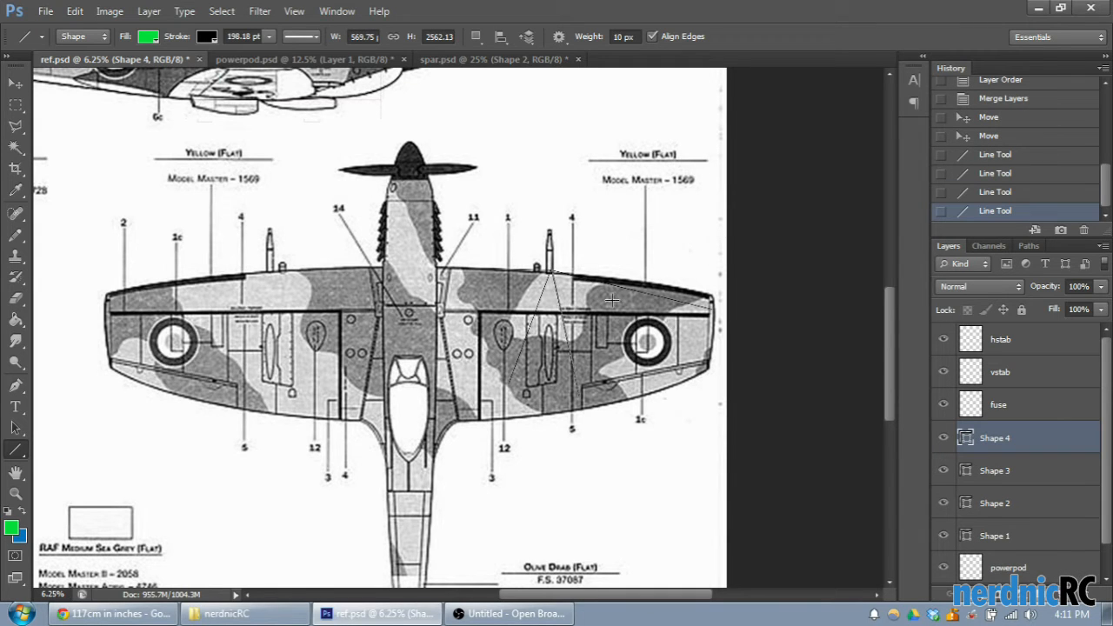
pyautogui.click(982, 192)
pyautogui.click(989, 178)
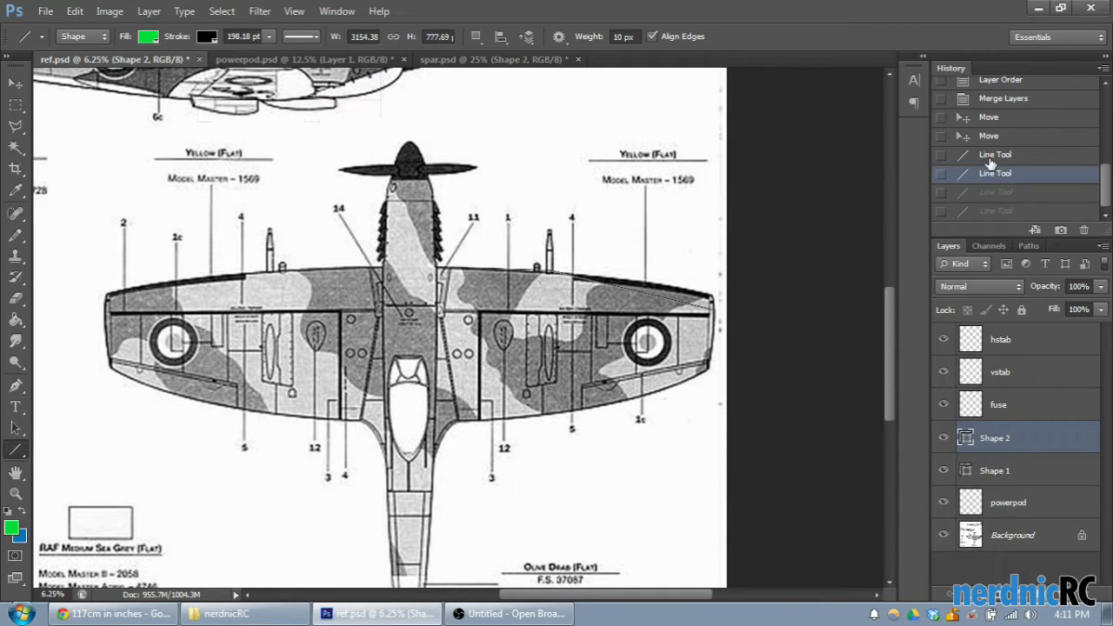
# - Undo both joined lines along the right wing's leading edge
pyautogui.click(994, 153)
pyautogui.click(991, 139)
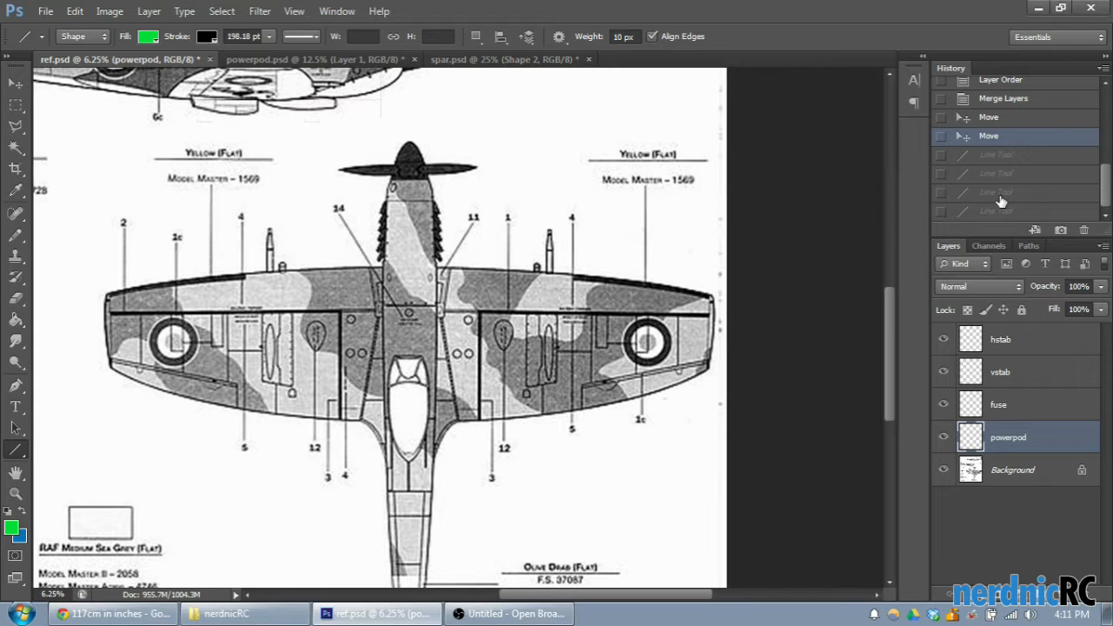
# - Try two horizontal lines, each with an angled line running on from its end, over the nose and wing root, and undo all four
pyautogui.moveTo(244, 157); pyautogui.dragTo(426, 155)
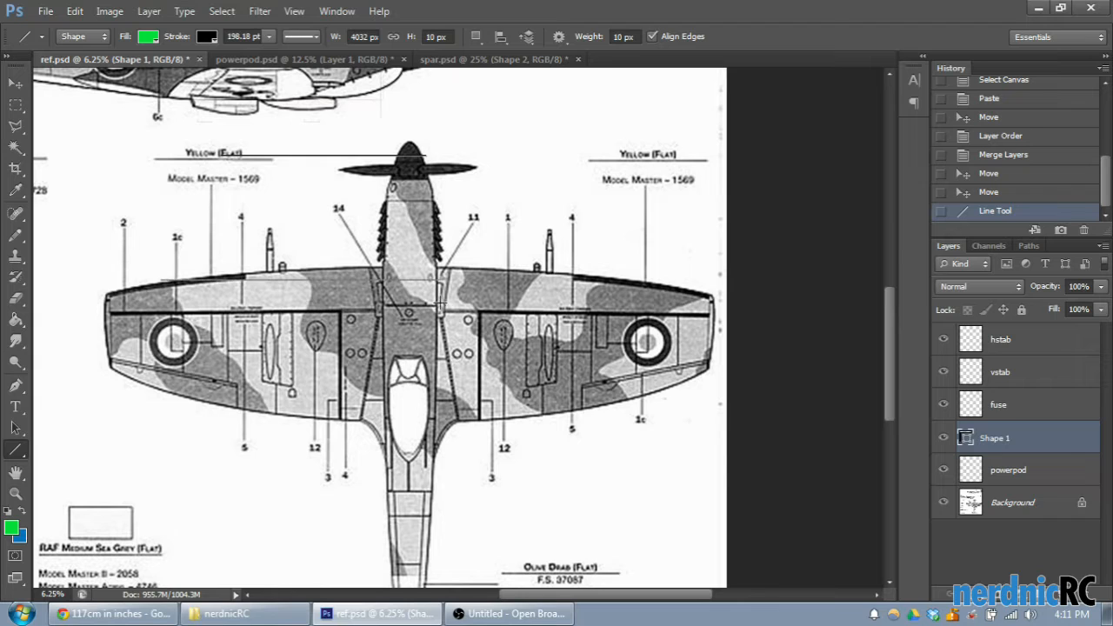
pyautogui.moveTo(439, 302); pyautogui.dragTo(439, 303)
pyautogui.moveTo(421, 154); pyautogui.dragTo(572, 193)
pyautogui.moveTo(440, 279); pyautogui.dragTo(574, 239)
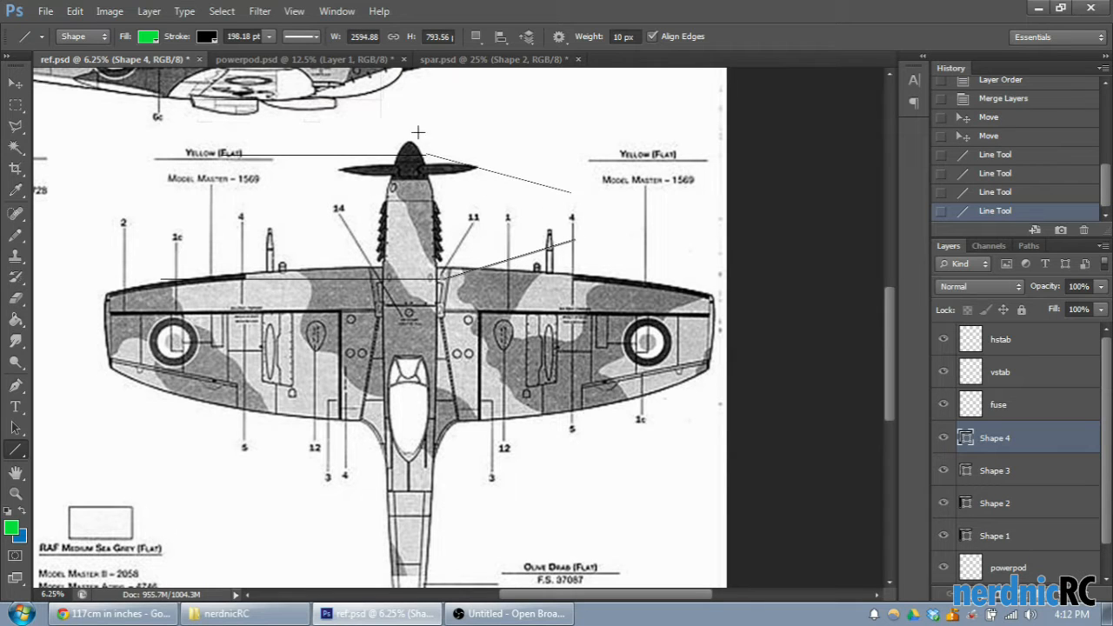
pyautogui.click(1026, 173)
pyautogui.click(1024, 155)
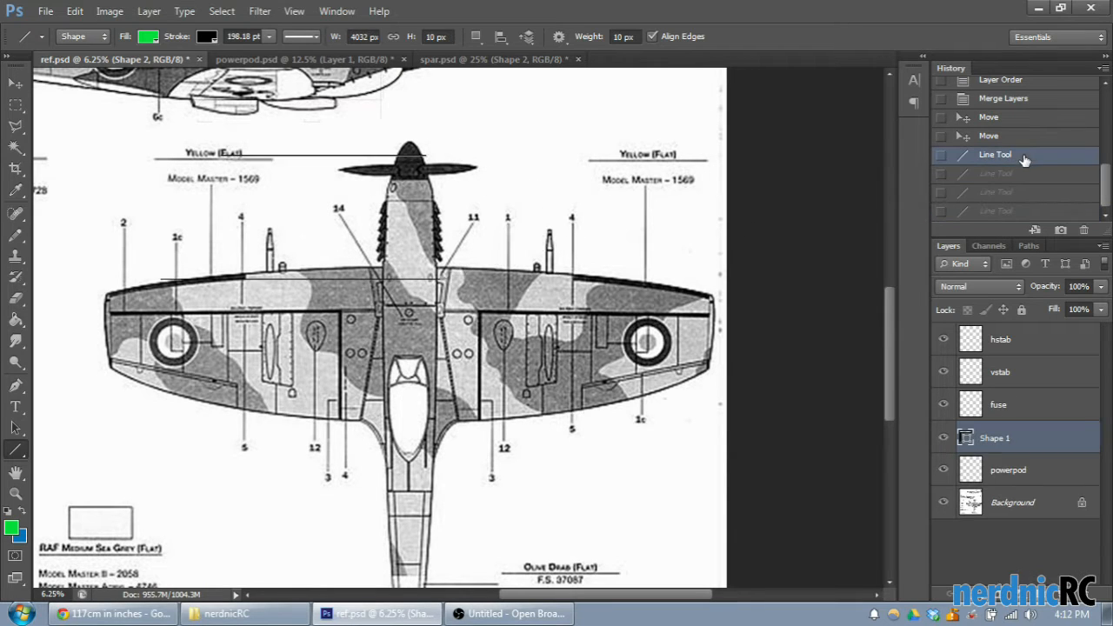
pyautogui.click(1033, 136)
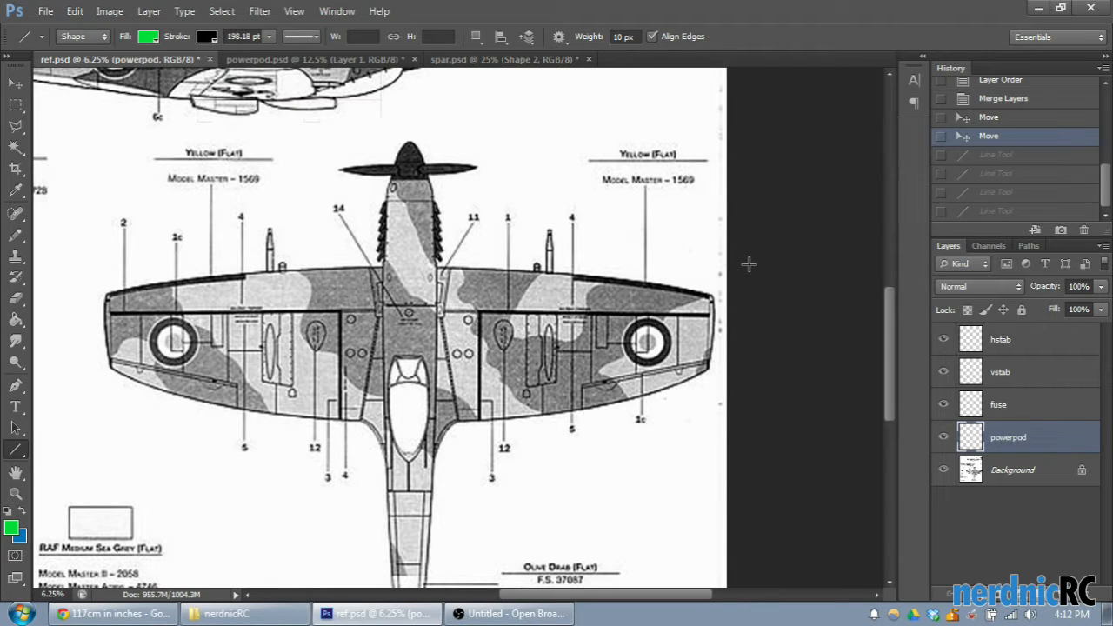
# - Try a line about 4265 px wide from the fuselage centre along the right leading edge plus a vertical 1440 px line, and undo both
pyautogui.hotkey('ctrl', '+')
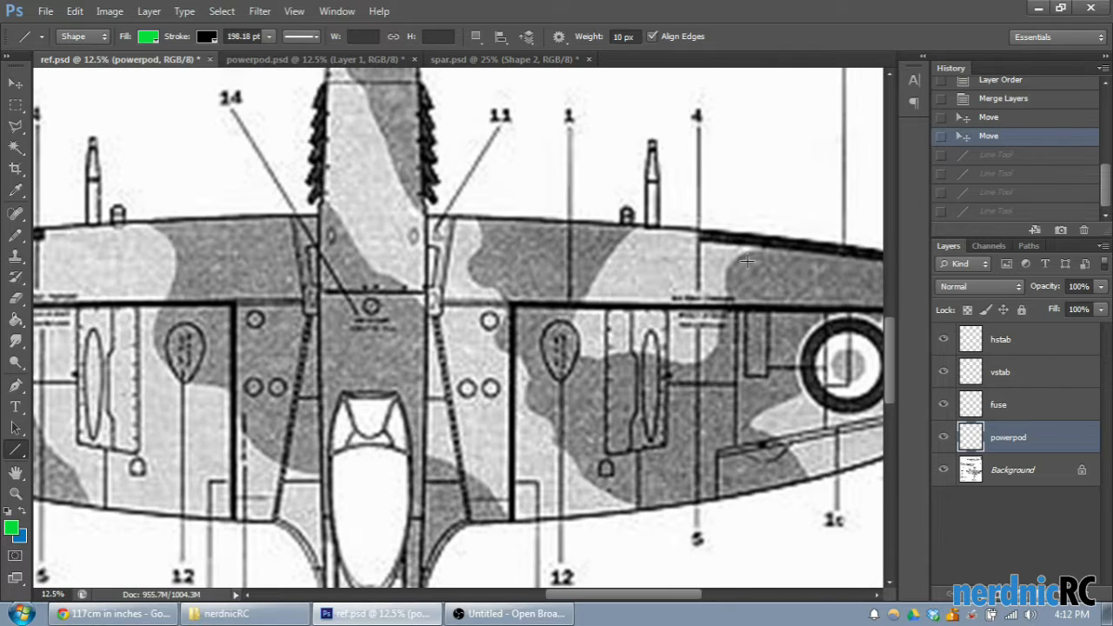
pyautogui.hscroll(3, 661, 598)
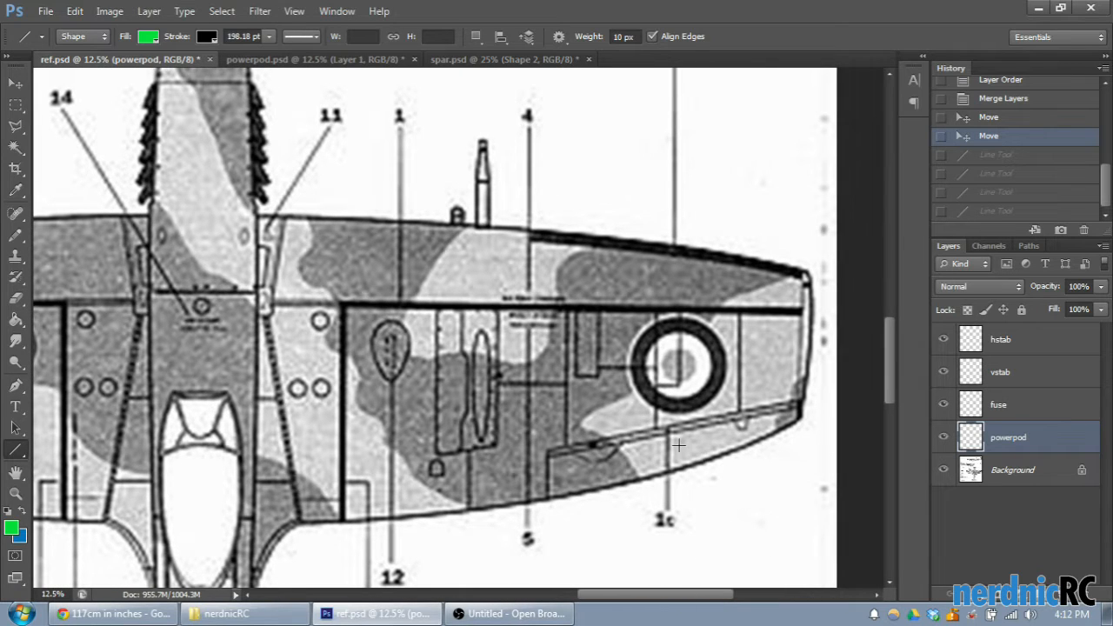
pyautogui.moveTo(656, 598); pyautogui.dragTo(651, 599)
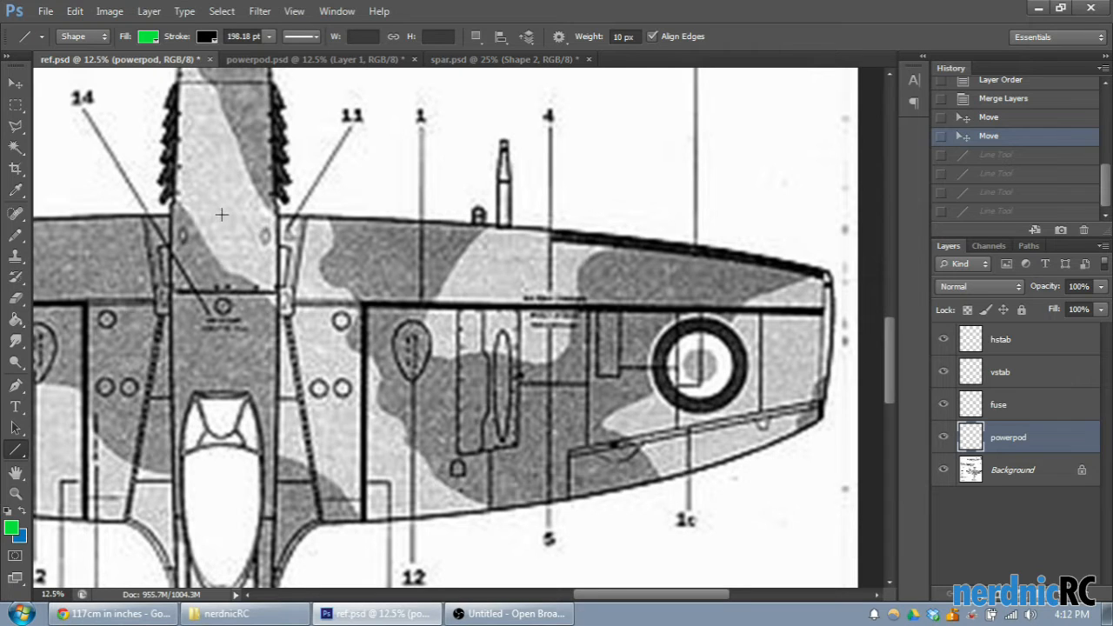
pyautogui.moveTo(221, 213); pyautogui.dragTo(637, 237)
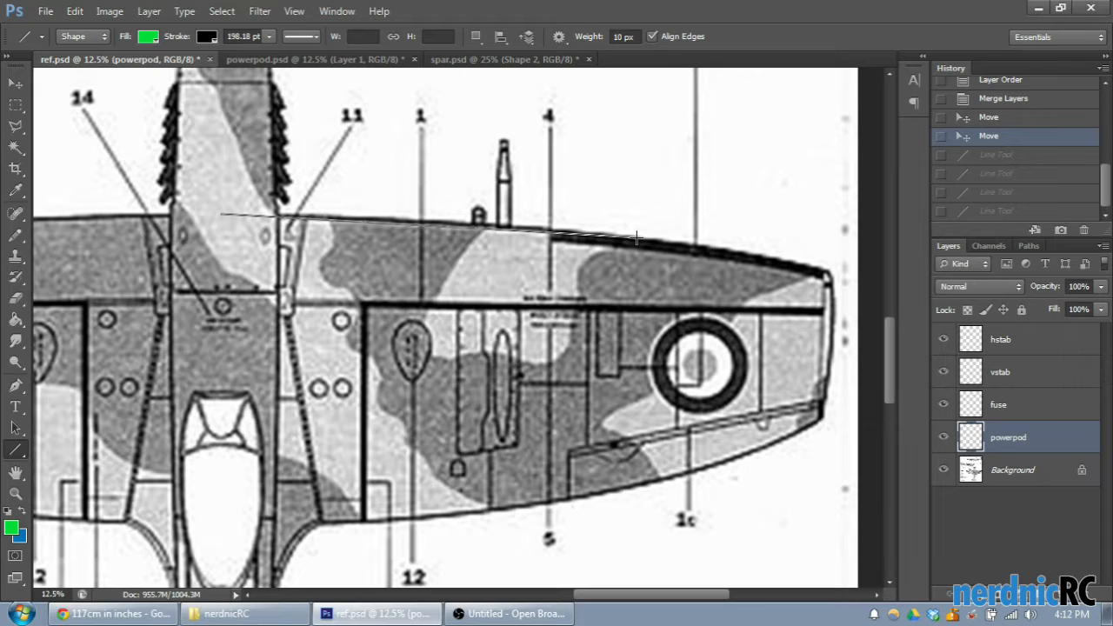
pyautogui.moveTo(637, 238); pyautogui.dragTo(563, 232)
pyautogui.moveTo(563, 231); pyautogui.dragTo(657, 242)
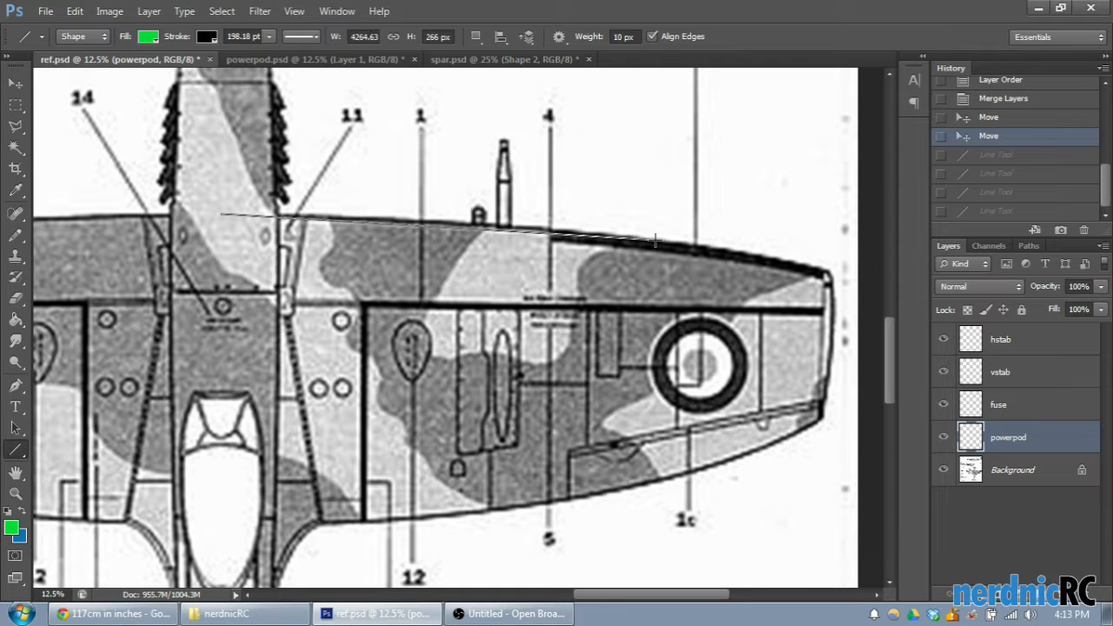
pyautogui.click(666, 383)
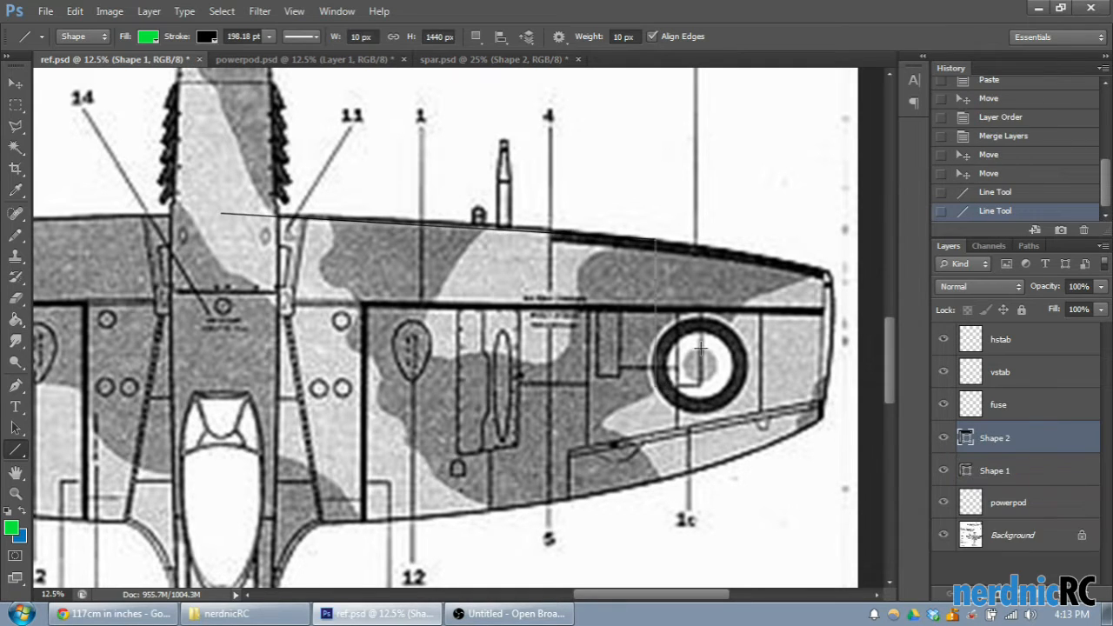
pyautogui.click(993, 193)
pyautogui.click(986, 174)
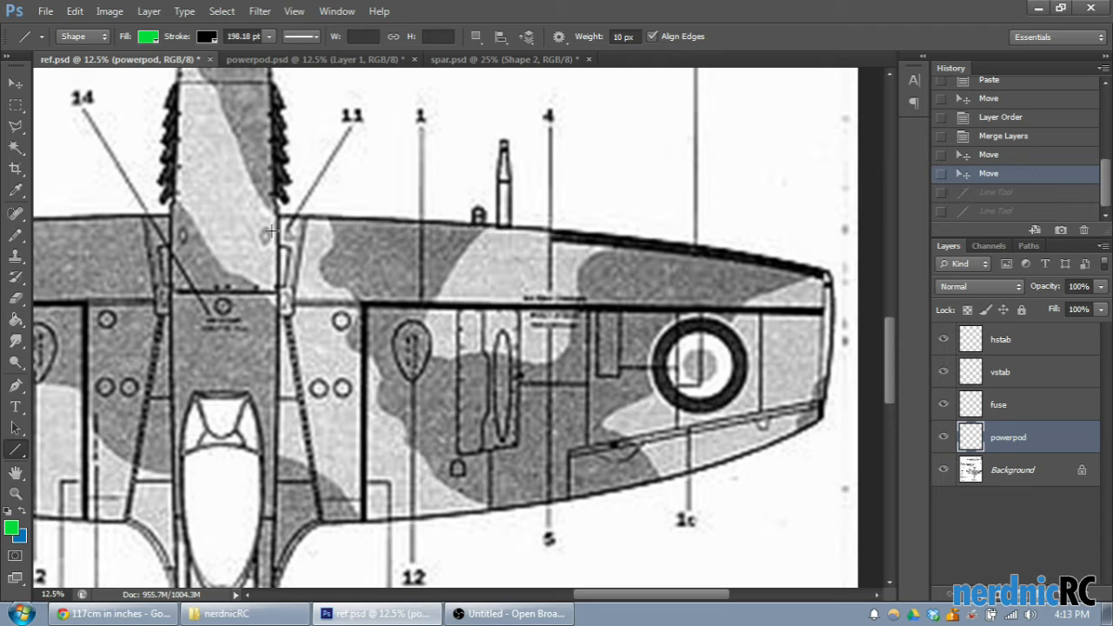
# - Draw a straight line about 4217 px wide and 298 px high from the fuselage centre along the right wing's leading edge
pyautogui.moveTo(275, 215); pyautogui.dragTo(635, 243)
pyautogui.click(987, 194)
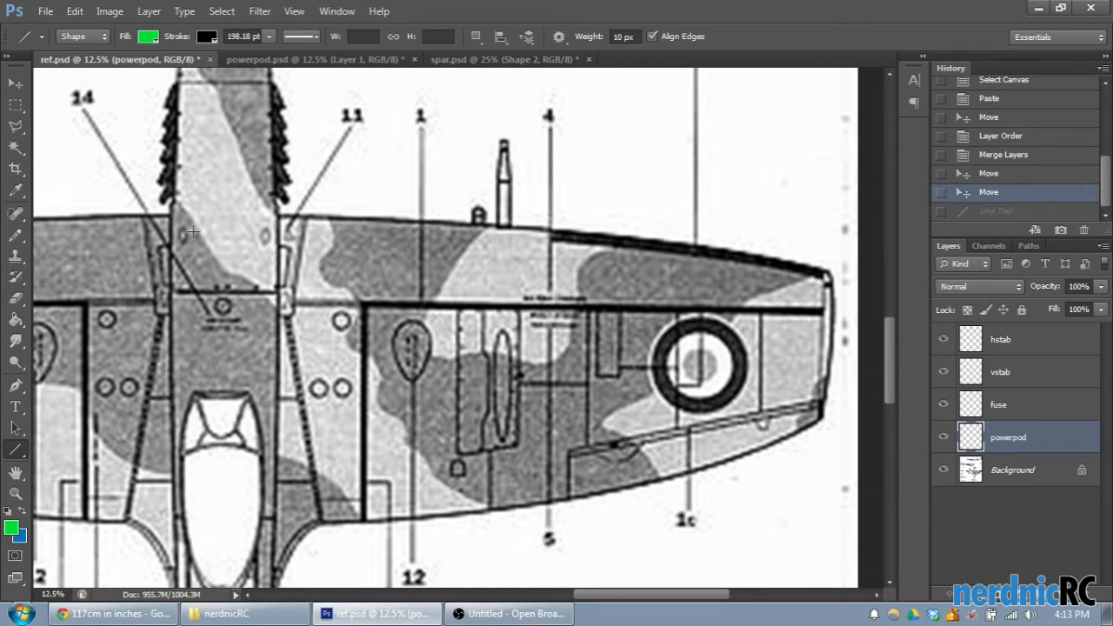
pyautogui.moveTo(224, 213); pyautogui.dragTo(655, 245)
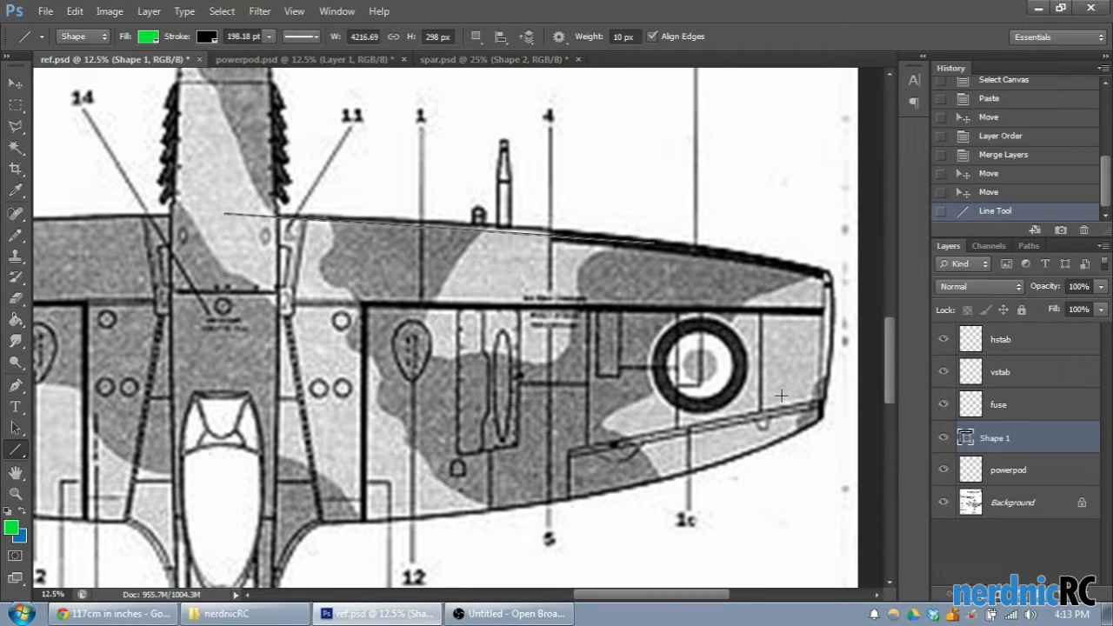
# - Continue the right wing's leading edge with short joined straight lines along its curved outer part and around the front wingtip corner
pyautogui.hotkey('ctrl', '+')
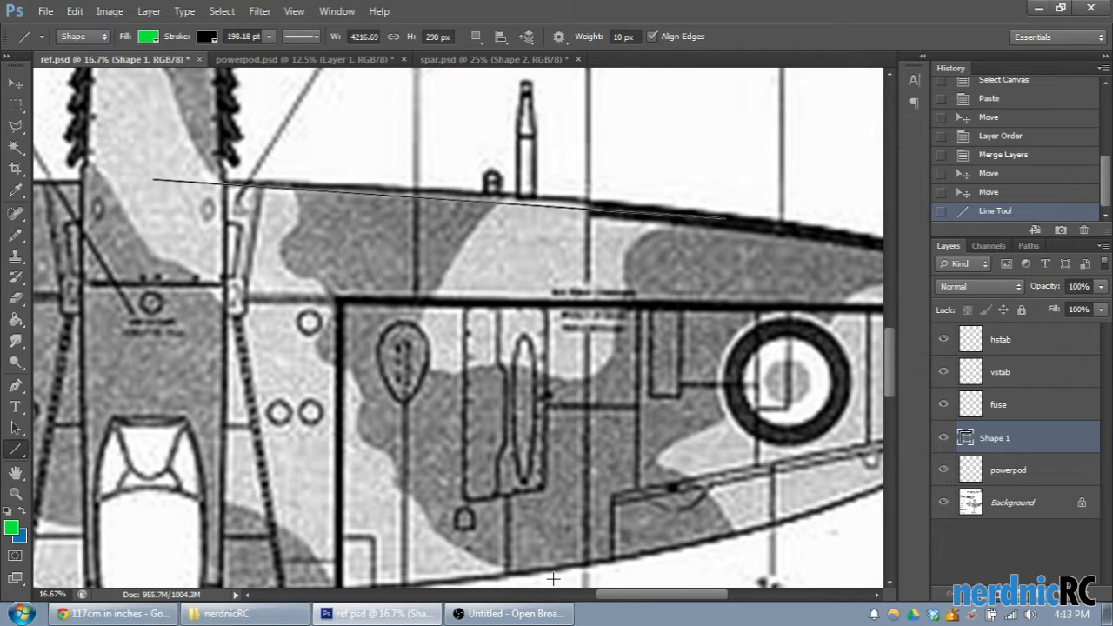
pyautogui.moveTo(613, 596); pyautogui.dragTo(653, 596)
pyautogui.scroll(2, 497, 325)
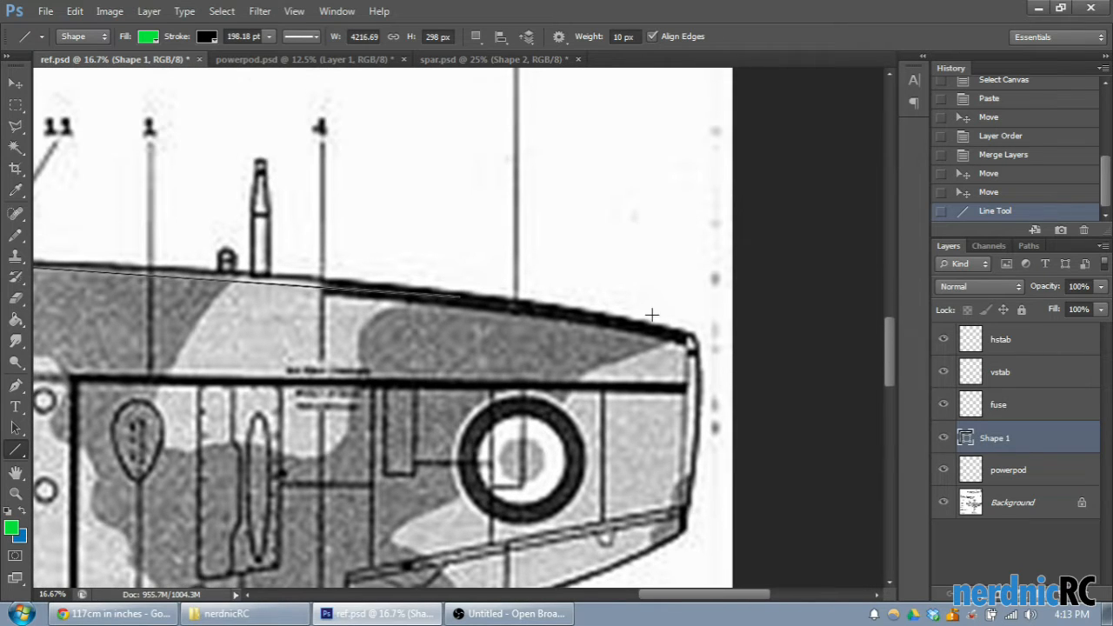
pyautogui.scroll(-1, 448, 297)
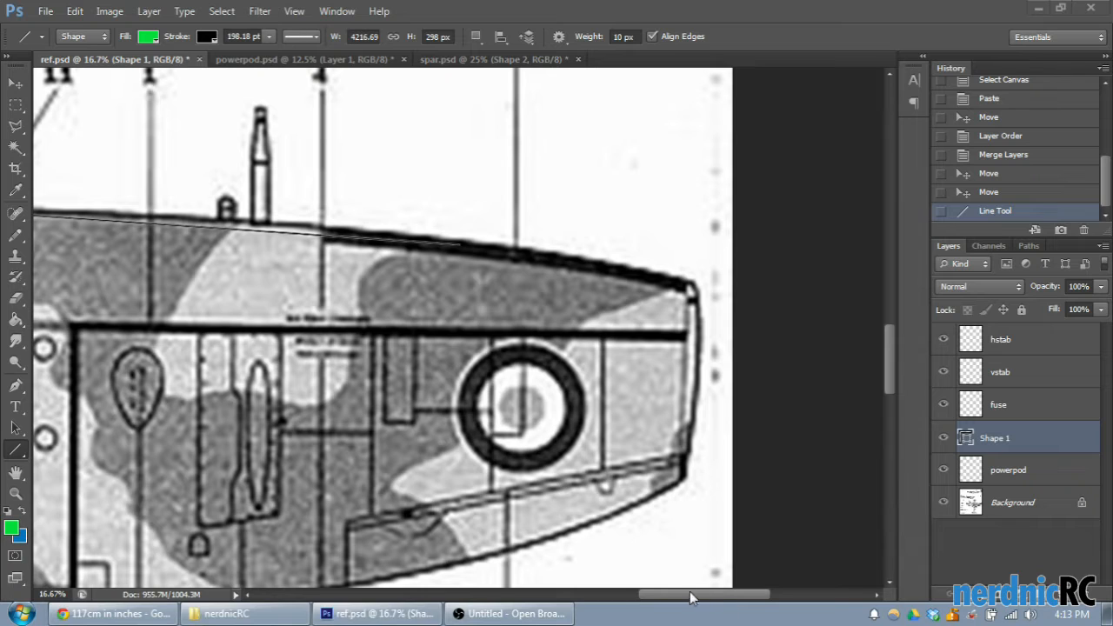
pyautogui.moveTo(677, 600); pyautogui.dragTo(645, 597)
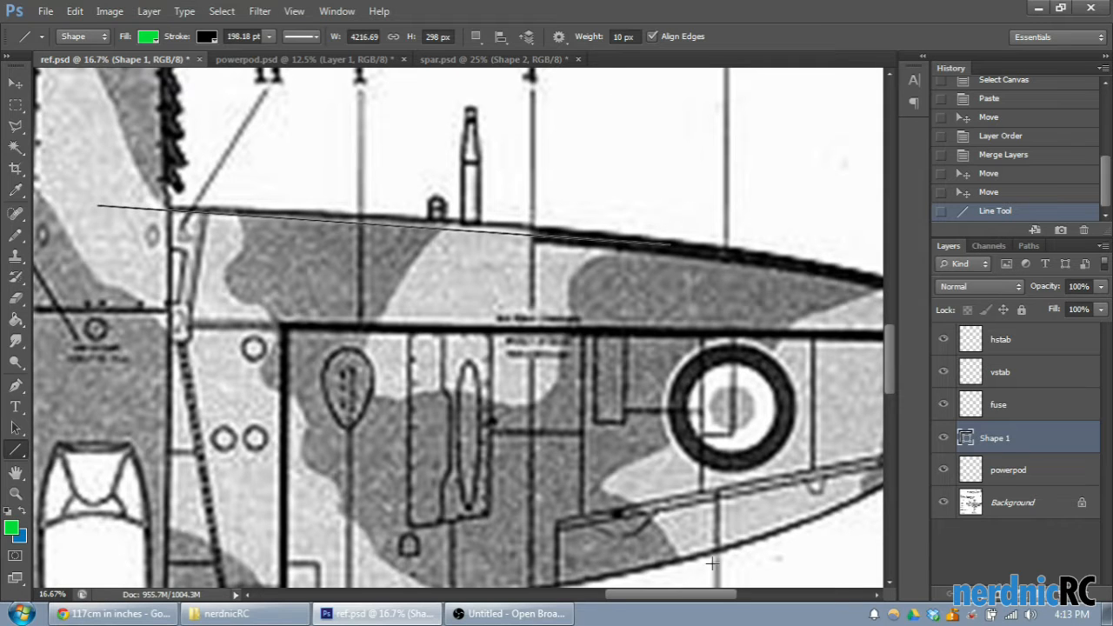
pyautogui.moveTo(693, 597); pyautogui.dragTo(725, 598)
pyautogui.hotkey('ctrl', '+')
pyautogui.scroll(2, 666, 380)
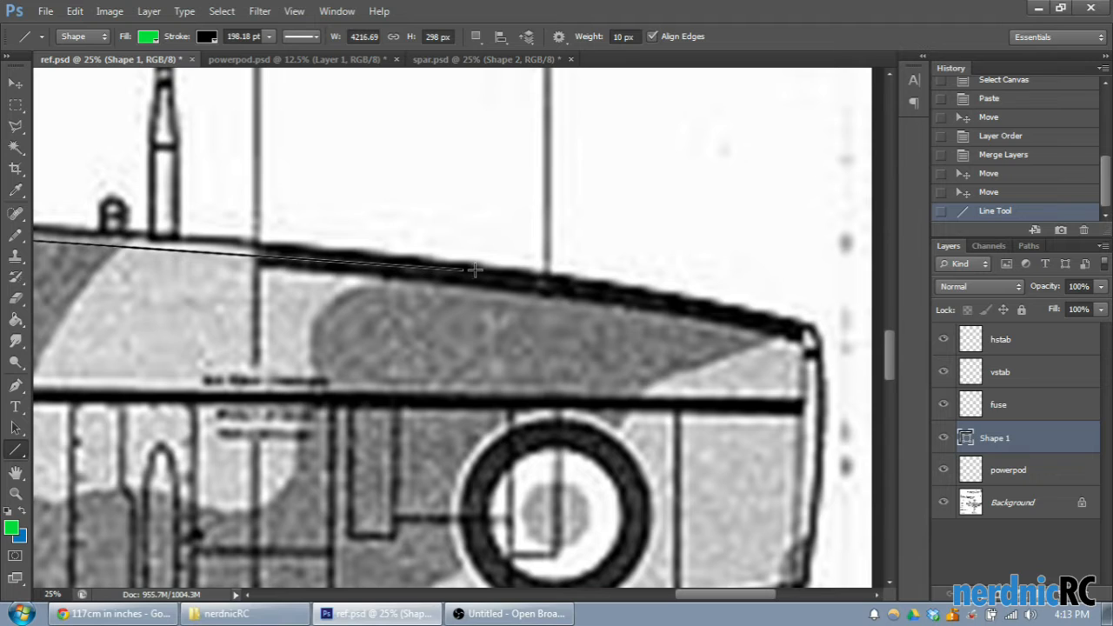
pyautogui.moveTo(463, 270); pyautogui.dragTo(750, 312)
pyautogui.moveTo(750, 312); pyautogui.dragTo(814, 329)
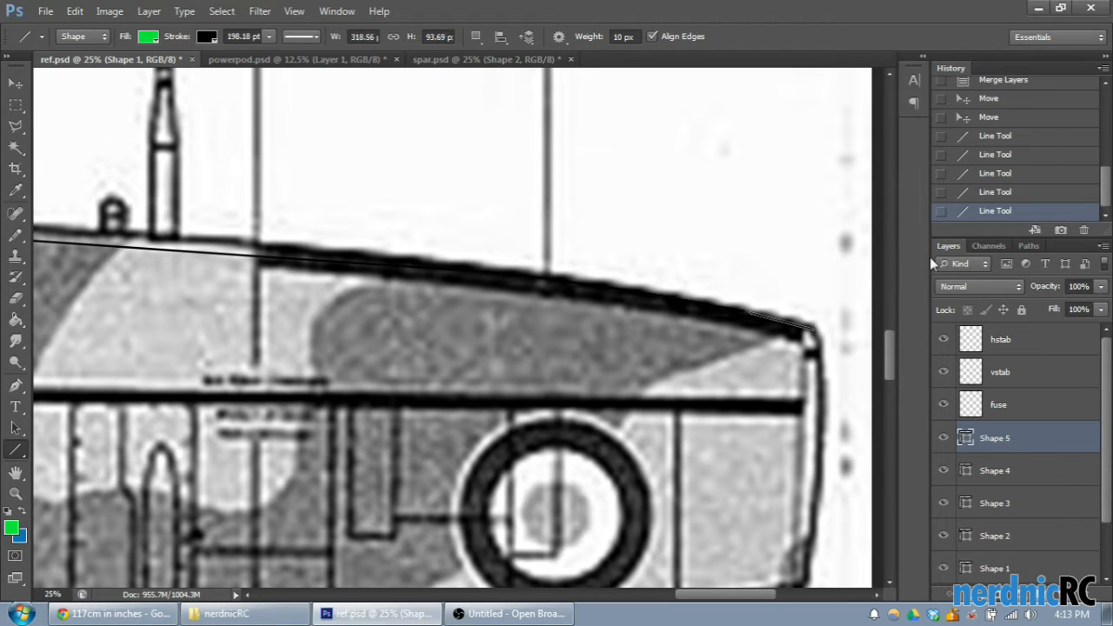
pyautogui.click(984, 191)
pyautogui.click(992, 176)
pyautogui.click(989, 194)
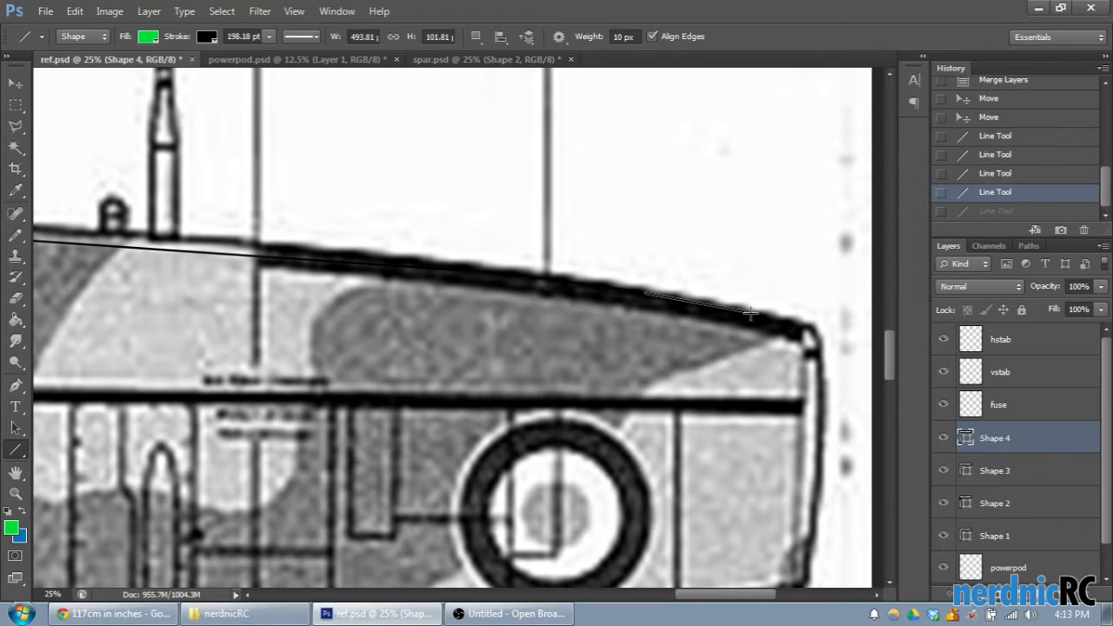
pyautogui.moveTo(745, 311); pyautogui.dragTo(821, 359)
# - Trace the right wingtip's outer edge with short joined lines down to the rear corner
pyautogui.scroll(-2, 821, 359)
pyautogui.moveTo(820, 250); pyautogui.dragTo(816, 400)
pyautogui.moveTo(816, 402); pyautogui.dragTo(809, 449)
pyautogui.moveTo(808, 449); pyautogui.dragTo(801, 511)
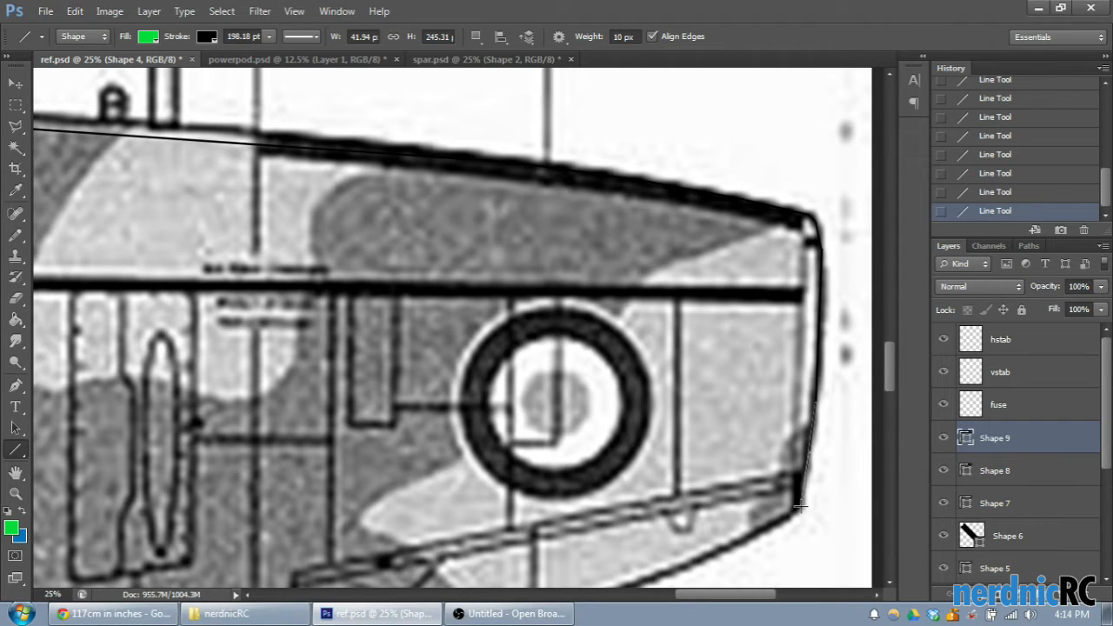
pyautogui.moveTo(802, 503); pyautogui.dragTo(802, 502)
# - Trace the right wing's curved trailing edge with joined lines, ending with a horizontal 1380 px line to the fuselage centre
pyautogui.scroll(-4, 802, 503)
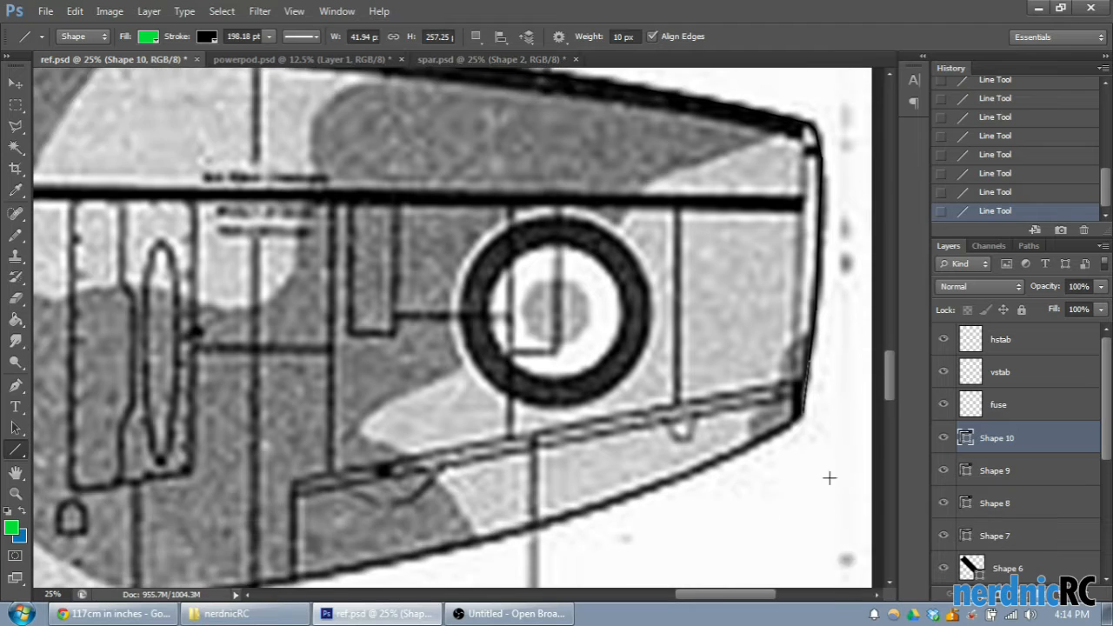
pyautogui.moveTo(803, 280)
pyautogui.mouseDown()
pyautogui.moveTo(789, 300)
pyautogui.moveTo(666, 349)
pyautogui.mouseUp()
pyautogui.moveTo(665, 349); pyautogui.dragTo(500, 407)
pyautogui.moveTo(500, 406); pyautogui.dragTo(416, 424)
pyautogui.moveTo(415, 424); pyautogui.dragTo(320, 443)
pyautogui.moveTo(320, 444)
pyautogui.mouseDown()
pyautogui.moveTo(3, 493)
pyautogui.moveTo(475, 457)
pyautogui.moveTo(307, 486)
pyautogui.moveTo(343, 477)
pyautogui.mouseUp()
pyautogui.moveTo(343, 477)
pyautogui.mouseDown()
pyautogui.moveTo(18, 492)
pyautogui.moveTo(343, 502)
pyautogui.moveTo(350, 493)
pyautogui.moveTo(323, 495)
pyautogui.mouseUp()
pyautogui.moveTo(323, 495); pyautogui.dragTo(509, 502)
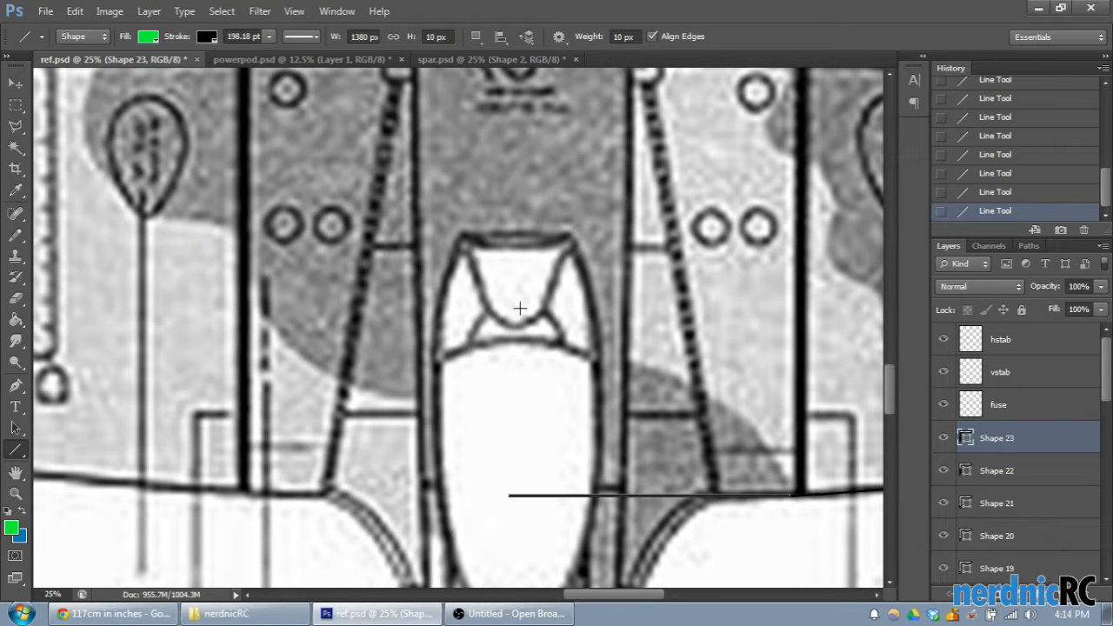
# - Outline the right aileron with a vertical line up from the trailing edge and a hinge line 2531 px wide to the wingtip
pyautogui.scroll(3, 540, 347)
pyautogui.moveTo(609, 596)
pyautogui.mouseDown()
pyautogui.moveTo(658, 595)
pyautogui.moveTo(615, 602)
pyautogui.mouseUp()
pyautogui.hotkey('ctrl', '-')
pyautogui.hotkey('ctrl', '-')
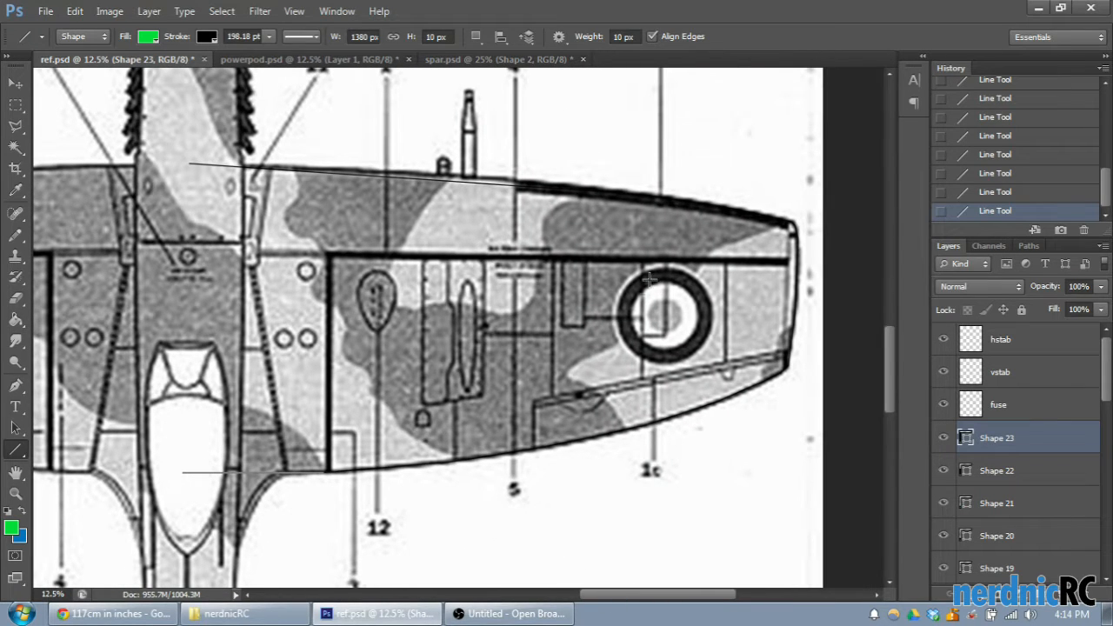
pyautogui.scroll(1, 651, 277)
pyautogui.hotkey('ctrl', '+')
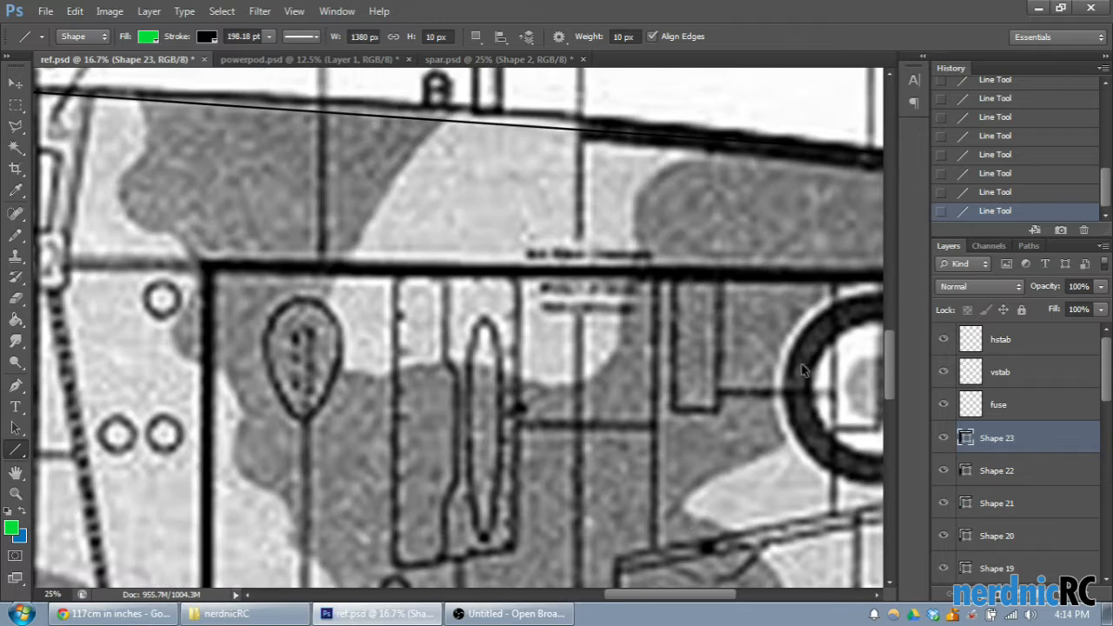
pyautogui.hotkey('ctrl', '+')
pyautogui.hotkey('ctrl', '+')
pyautogui.moveTo(704, 597); pyautogui.dragTo(717, 597)
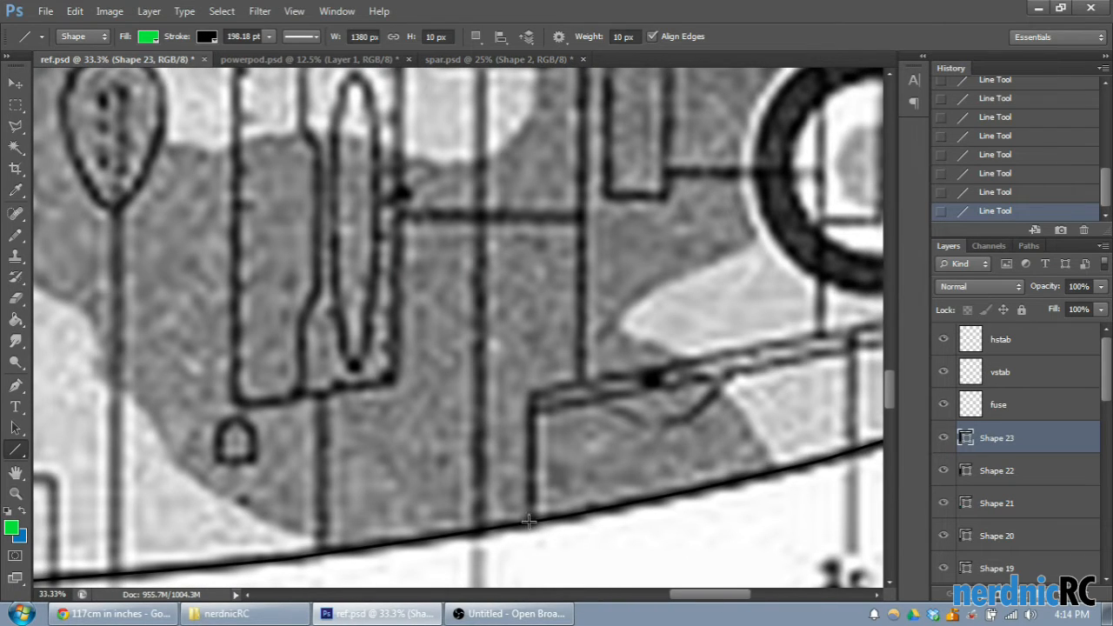
pyautogui.moveTo(530, 521)
pyautogui.mouseDown()
pyautogui.moveTo(548, 394)
pyautogui.moveTo(882, 288)
pyautogui.moveTo(882, 199)
pyautogui.moveTo(633, 254)
pyautogui.mouseUp()
# - Set the aileron hinge line's stroke color to red and switch to the Rectangular Marquee tool
pyautogui.click(211, 33)
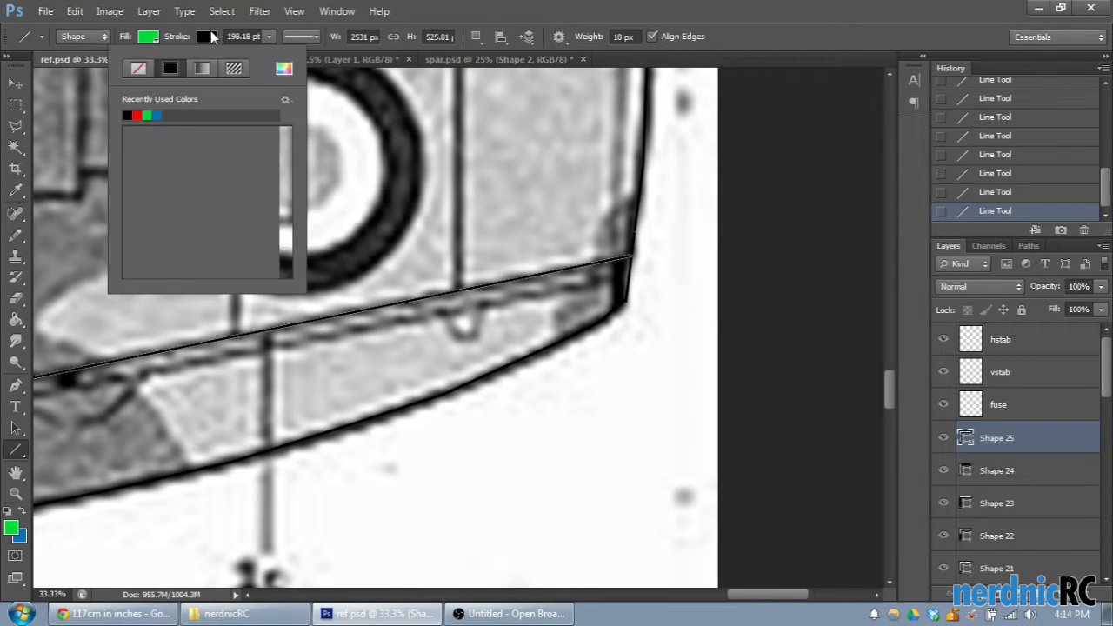
pyautogui.click(136, 115)
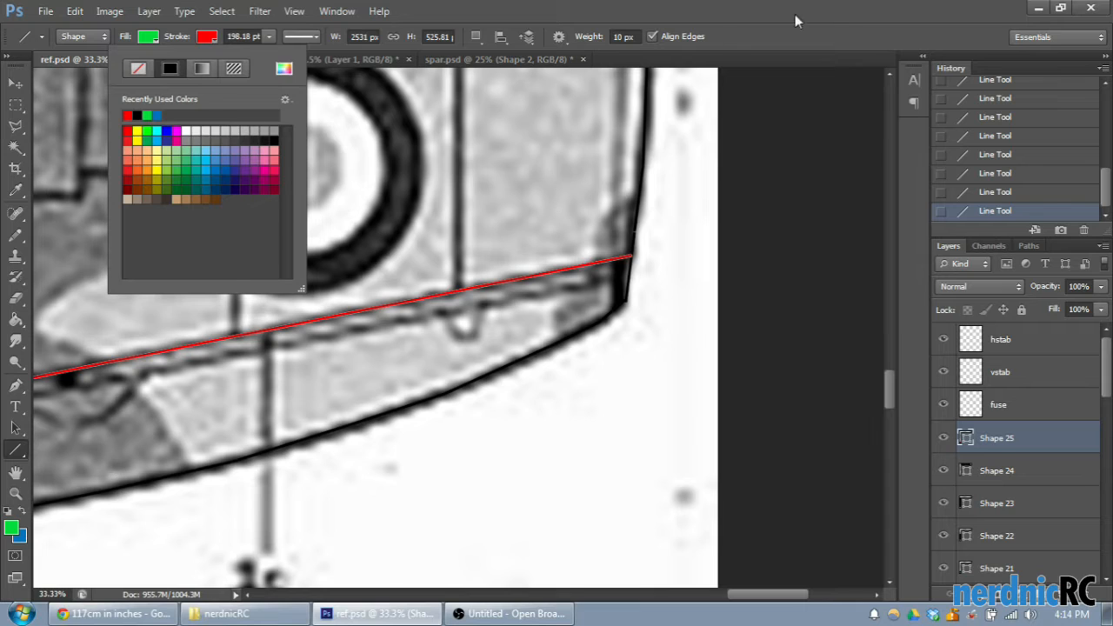
pyautogui.click(796, 19)
pyautogui.click(17, 105)
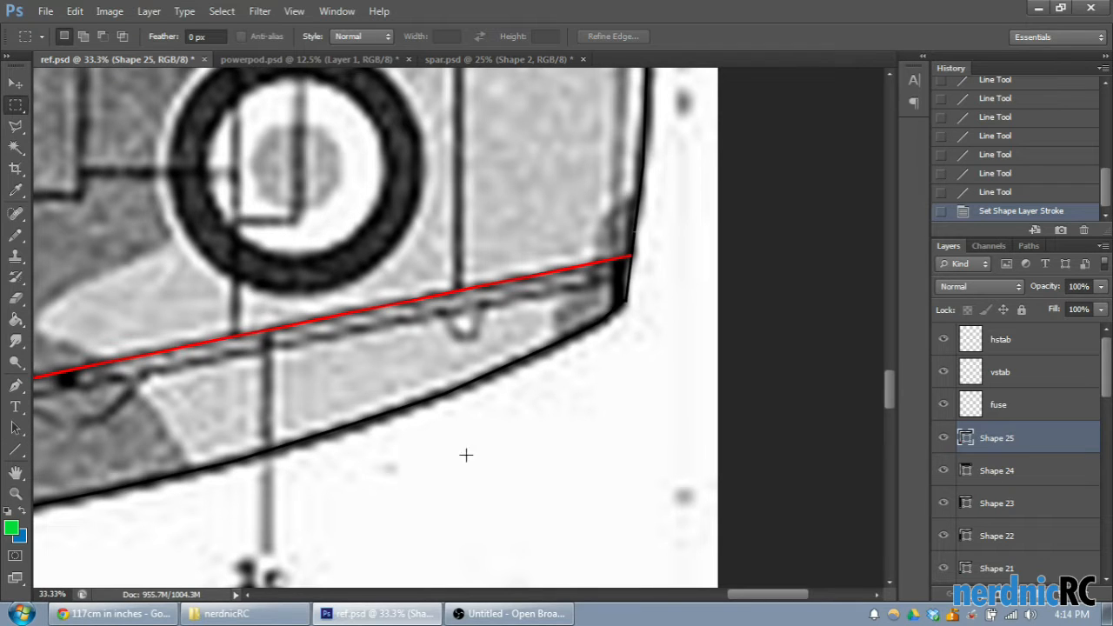
# - Check the hinge line by toggling its visibility, and move its layer, Shape 25, between Shape 7 and Shape 6
pyautogui.moveTo(750, 600); pyautogui.dragTo(737, 600)
pyautogui.scroll(-1, 663, 520)
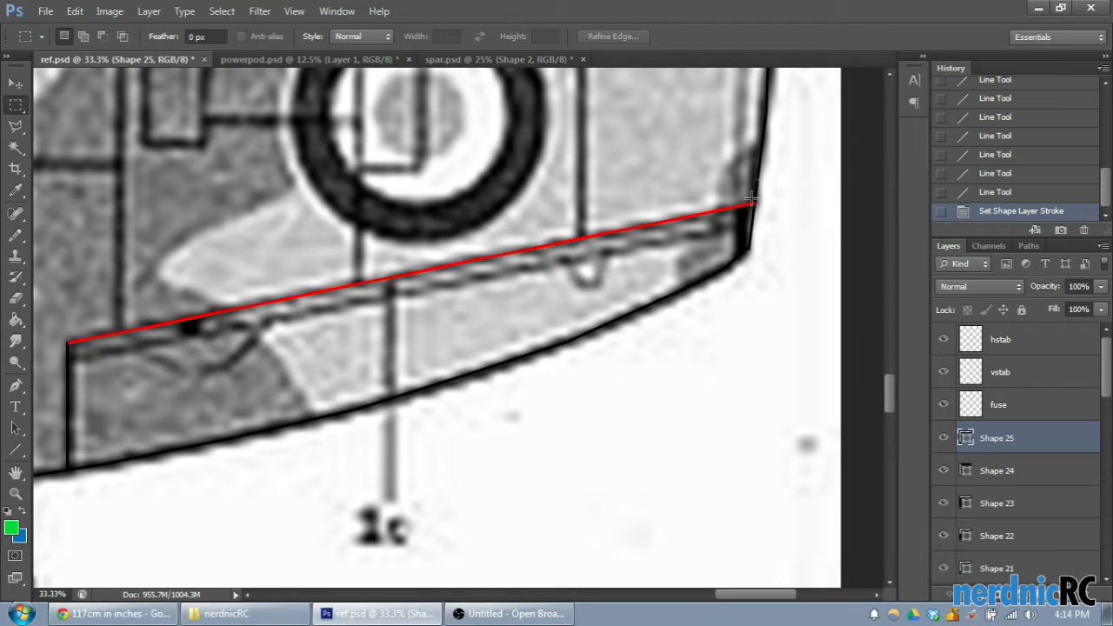
pyautogui.click(944, 441)
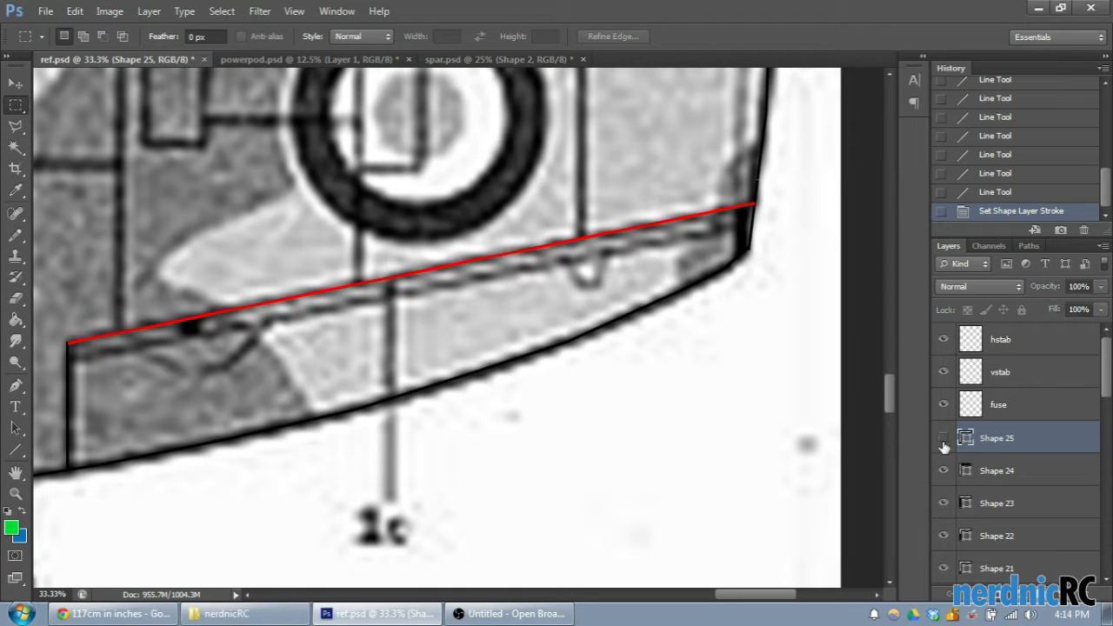
pyautogui.click(944, 441)
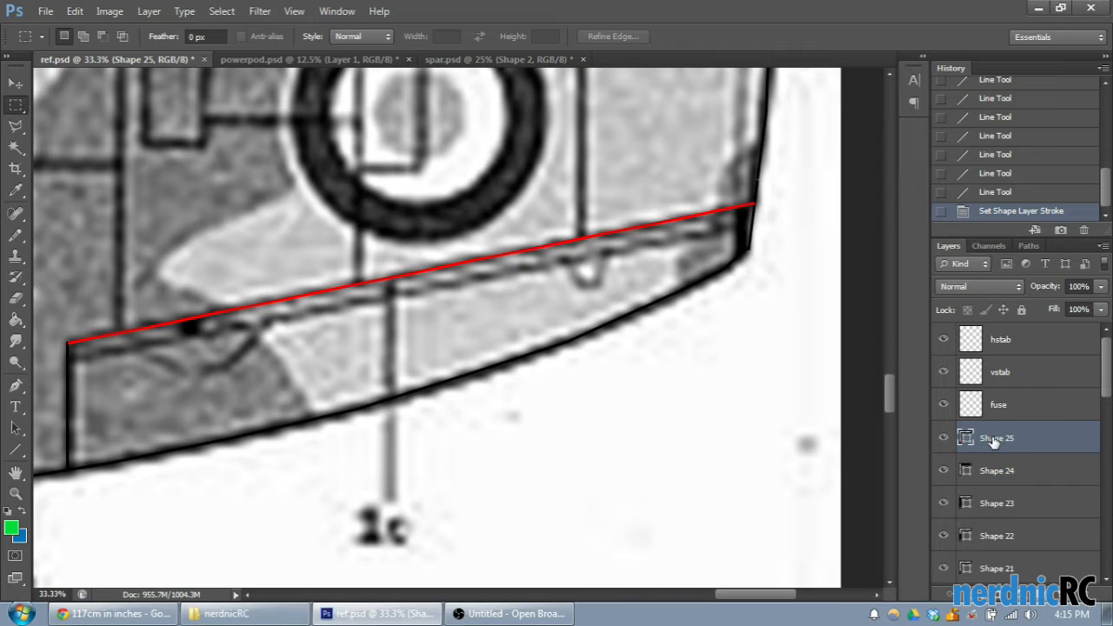
pyautogui.scroll(-2, 1026, 539)
pyautogui.scroll(-7, 1028, 569)
pyautogui.scroll(-7, 1016, 535)
pyautogui.moveTo(1016, 536); pyautogui.dragTo(1016, 520)
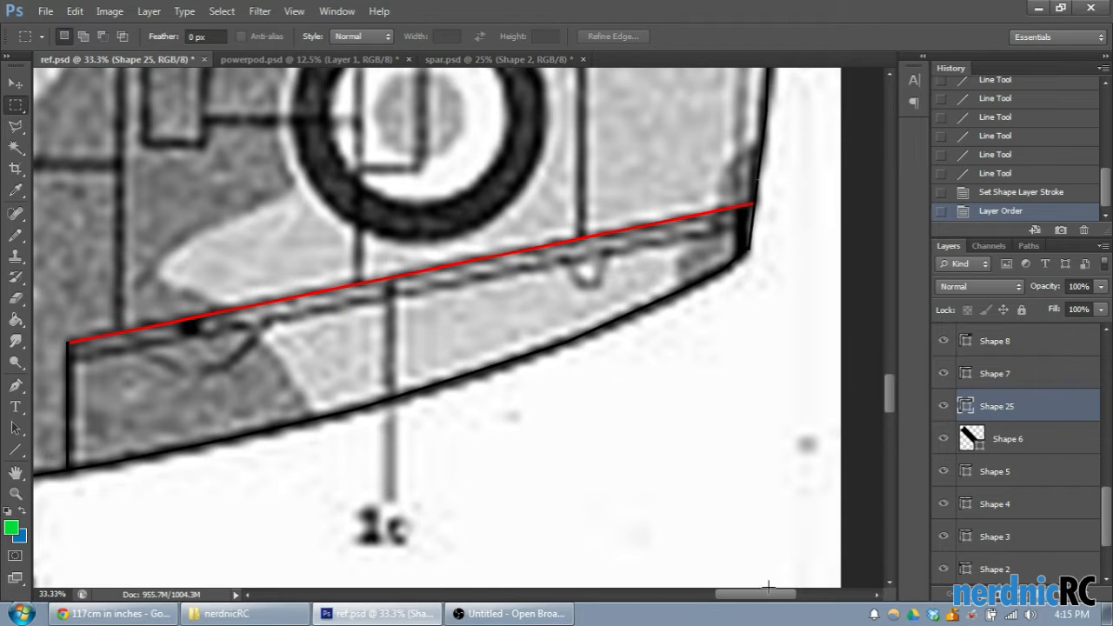
pyautogui.scroll(-3, 743, 484)
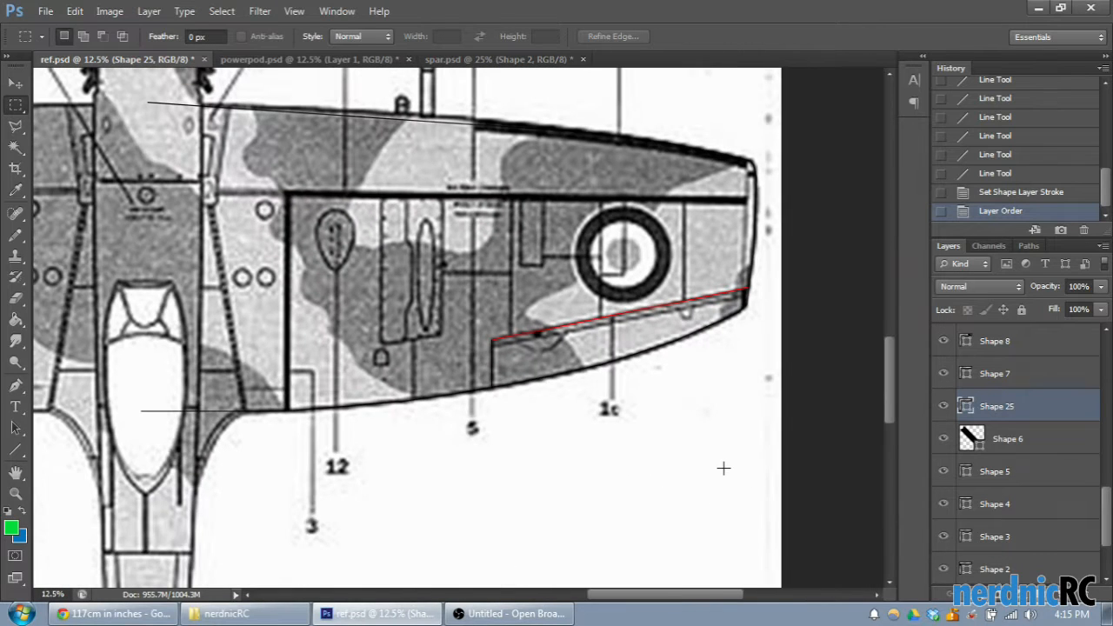
# - Merge all the numbered wing shape layers, down to Shape 1 above the powerpod layer, into a single layer
pyautogui.scroll(2, 657, 379)
pyautogui.moveTo(666, 599); pyautogui.dragTo(684, 599)
pyautogui.scroll(2, 809, 513)
pyautogui.scroll(12, 1078, 414)
pyautogui.click(1000, 450)
pyautogui.scroll(-10, 1035, 451)
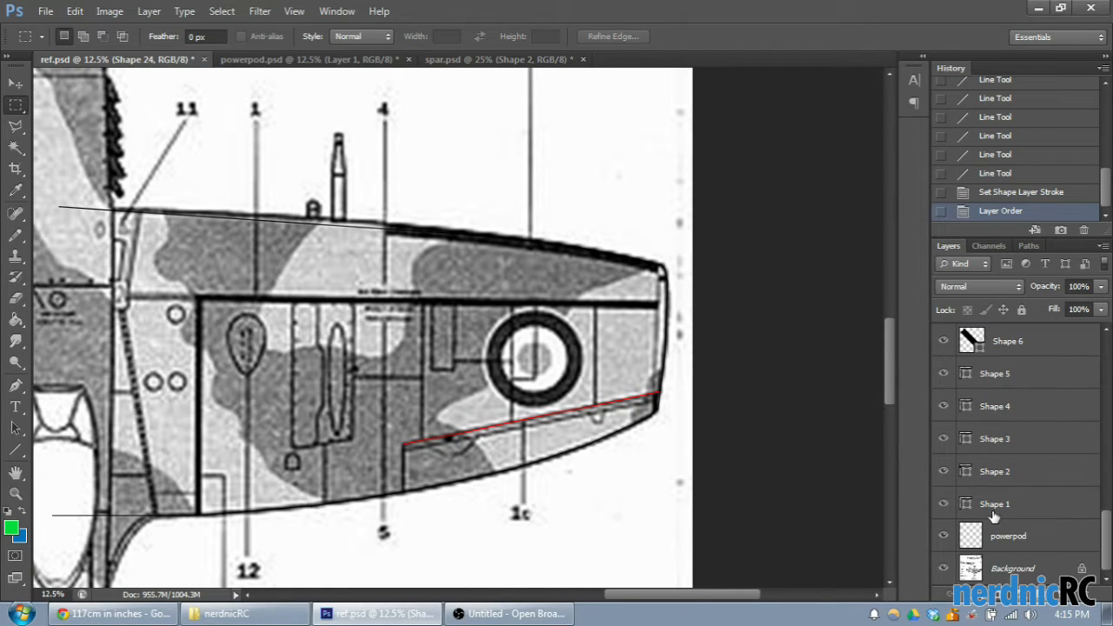
pyautogui.keyDown('shift'); pyautogui.click(994, 516); pyautogui.keyUp('shift')
pyautogui.rightClick(998, 511)
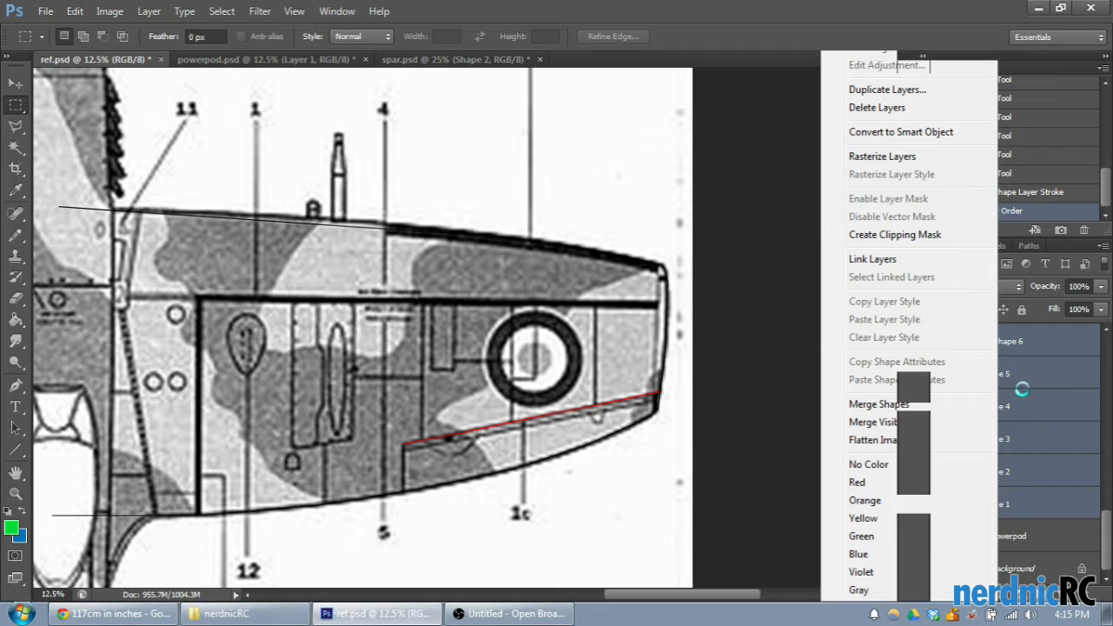
pyautogui.click(861, 404)
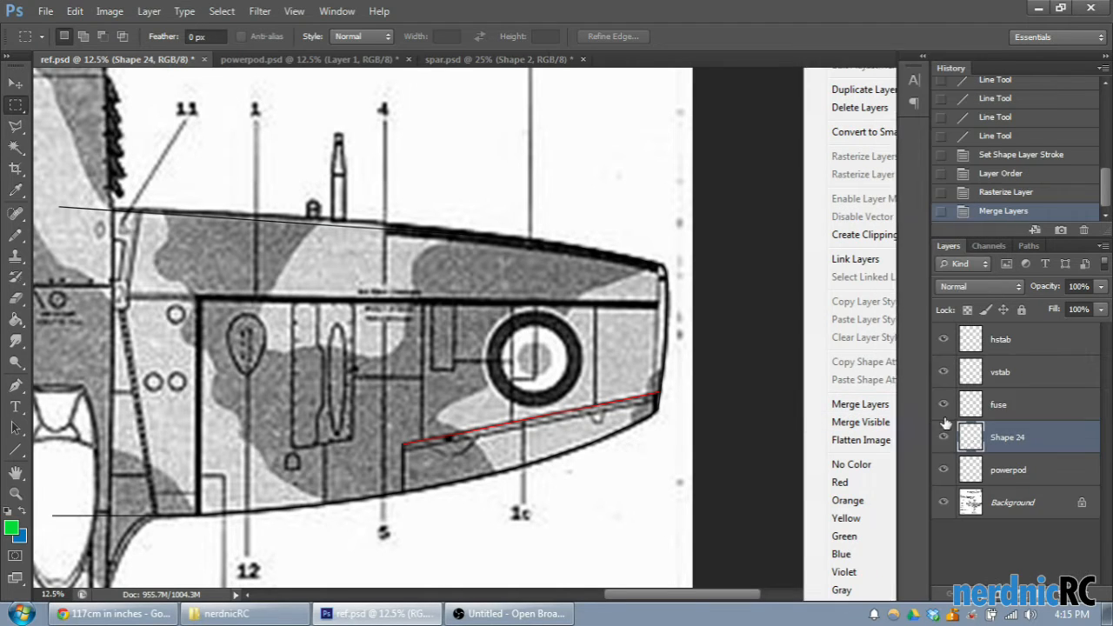
# - Rename the merged wing layer as wing top
pyautogui.doubleClick(1008, 437)
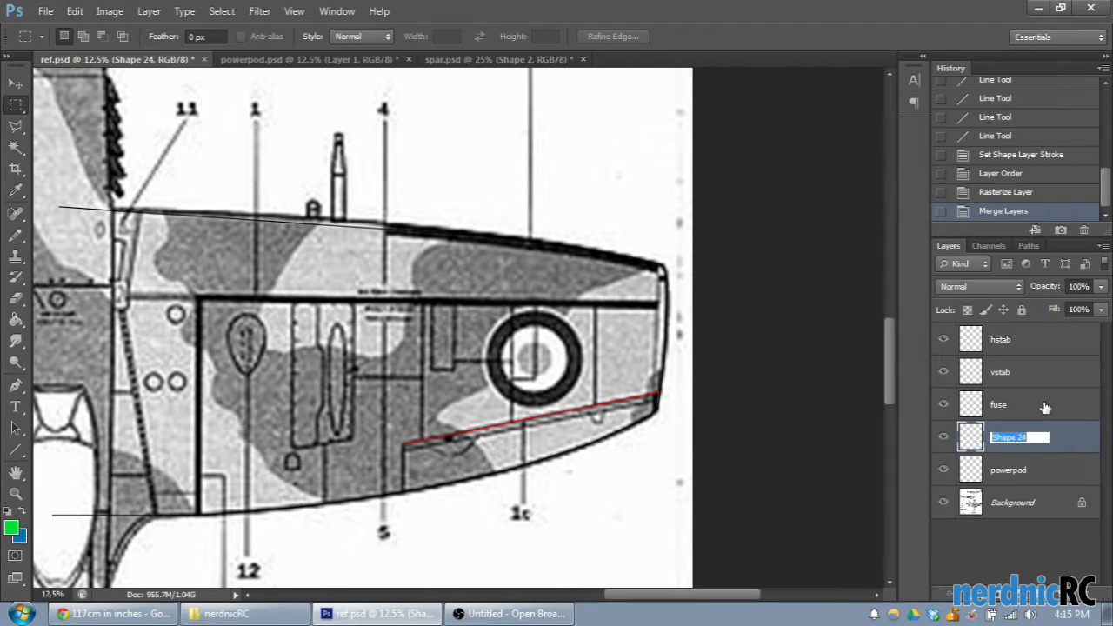
pyautogui.write('wing top')
pyautogui.press('Return')
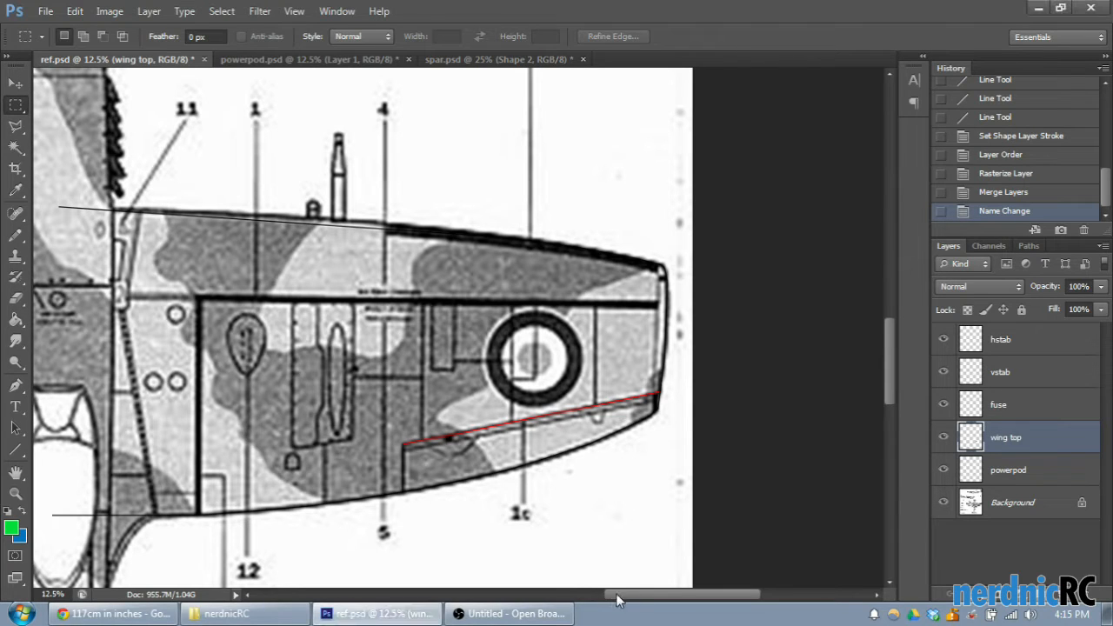
# - Draw a vertical line about 4859 px tall along the fuselage centre, from behind the propeller to just past the wing's trailing edge
pyautogui.moveTo(631, 602); pyautogui.dragTo(589, 596)
pyautogui.click(16, 449)
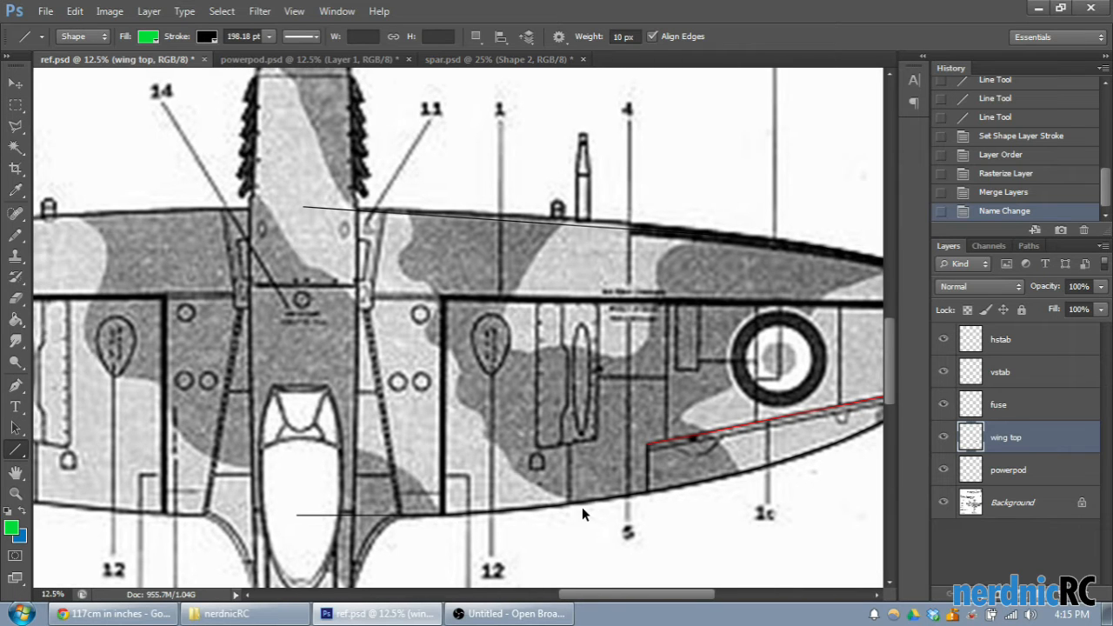
pyautogui.scroll(2, 582, 508)
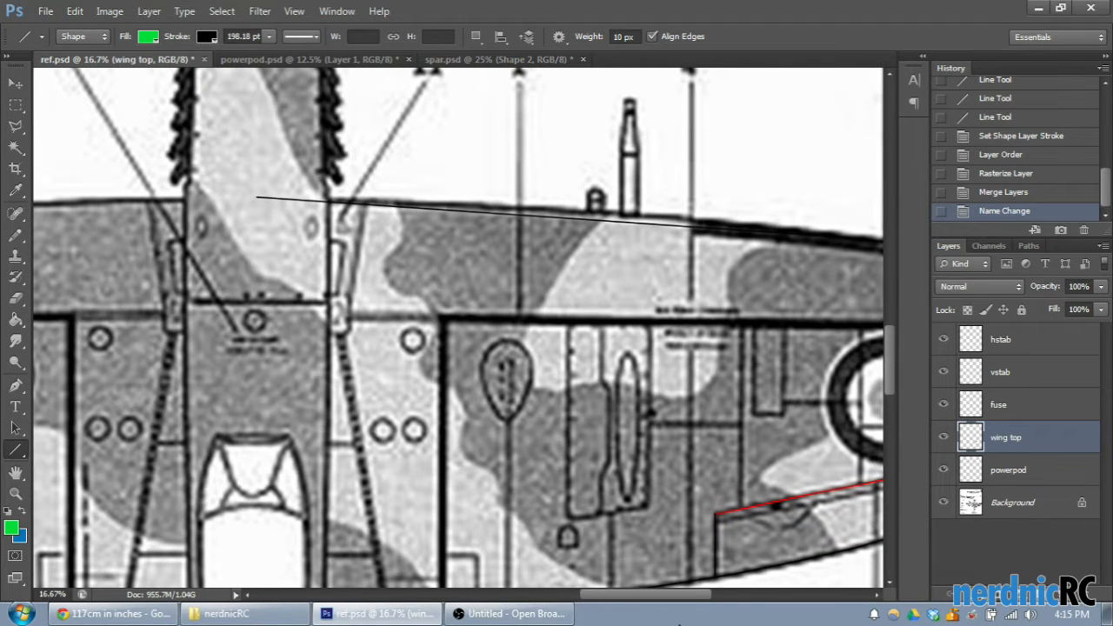
pyautogui.moveTo(651, 600); pyautogui.dragTo(635, 600)
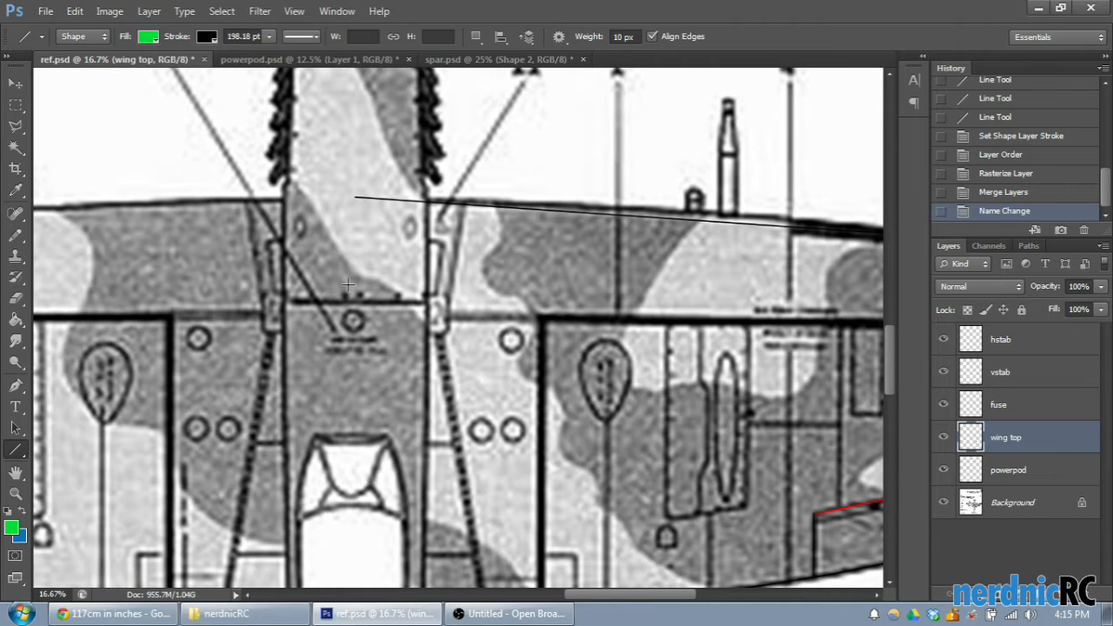
pyautogui.scroll(3, 367, 231)
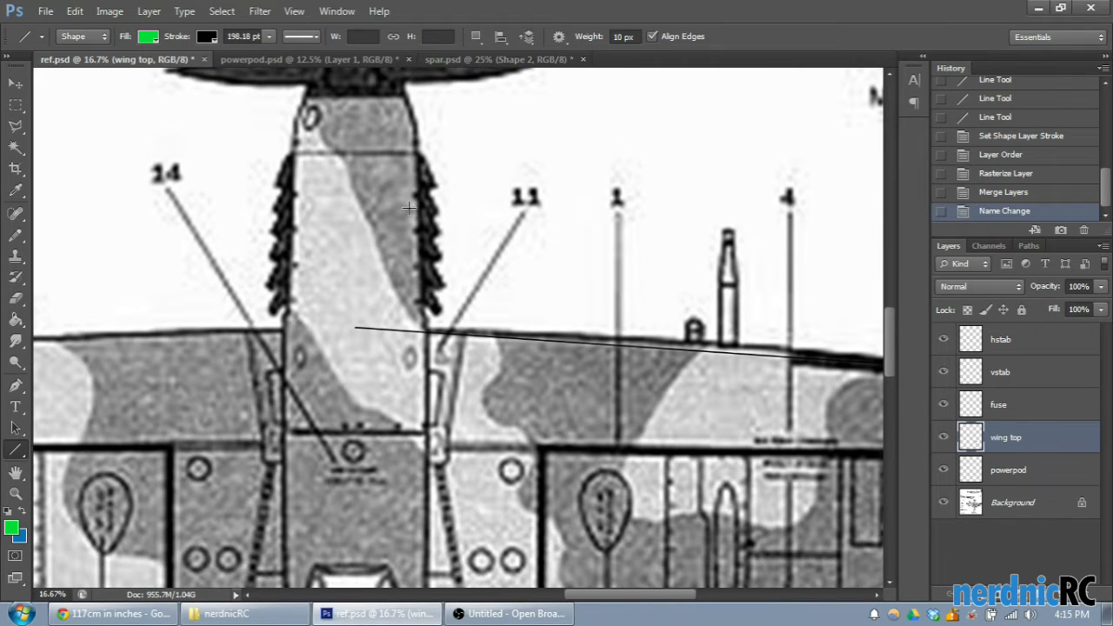
pyautogui.scroll(2, 452, 267)
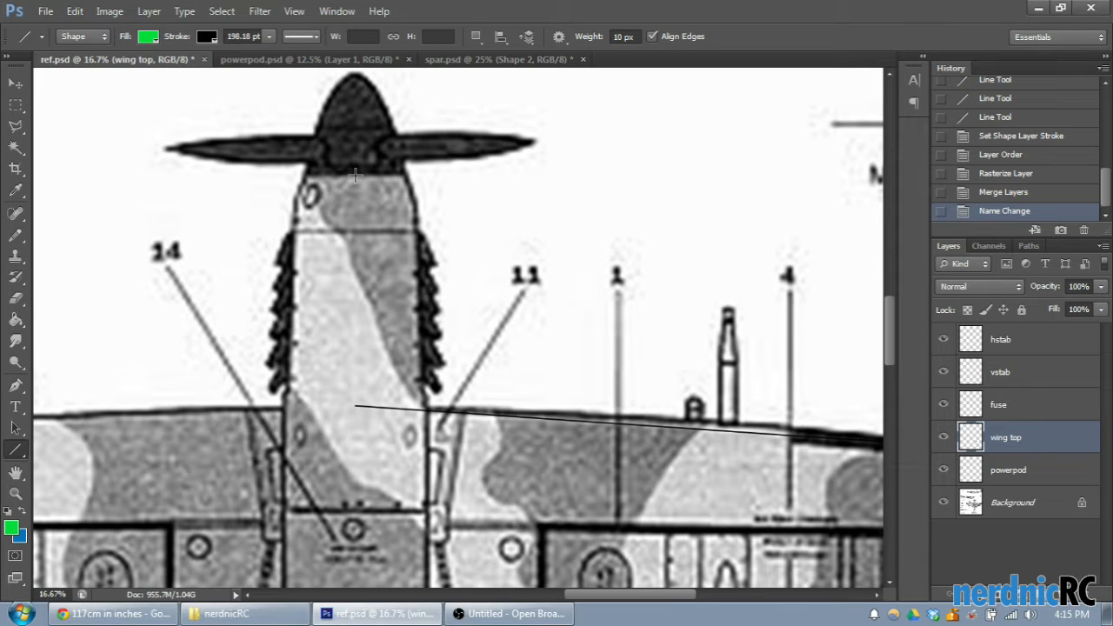
pyautogui.moveTo(355, 177); pyautogui.dragTo(401, 468)
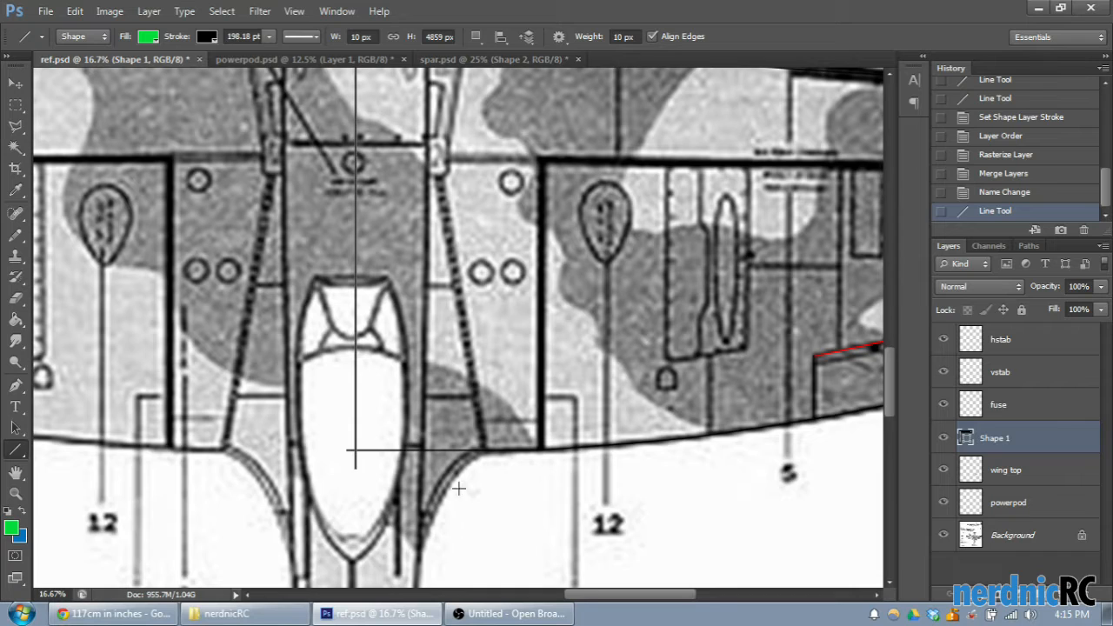
# - Rasterize the vertical centre line's layer and erase most of the line above the wing's leading edge with the Eraser
pyautogui.scroll(3, 534, 507)
pyautogui.scroll(4, 498, 397)
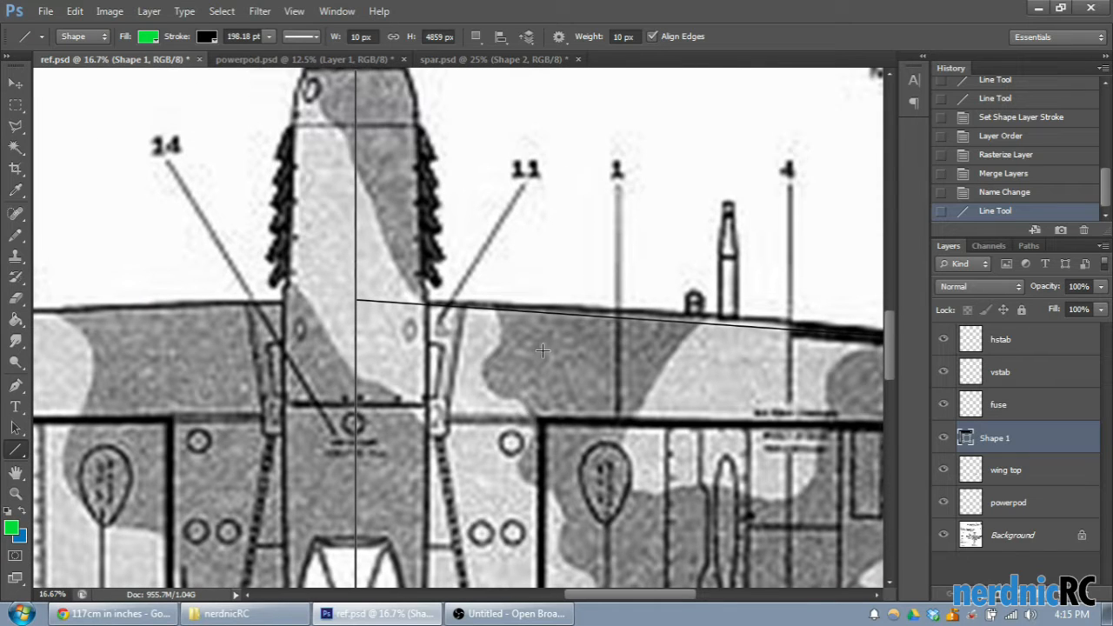
pyautogui.scroll(2, 541, 352)
pyautogui.scroll(-1, 534, 356)
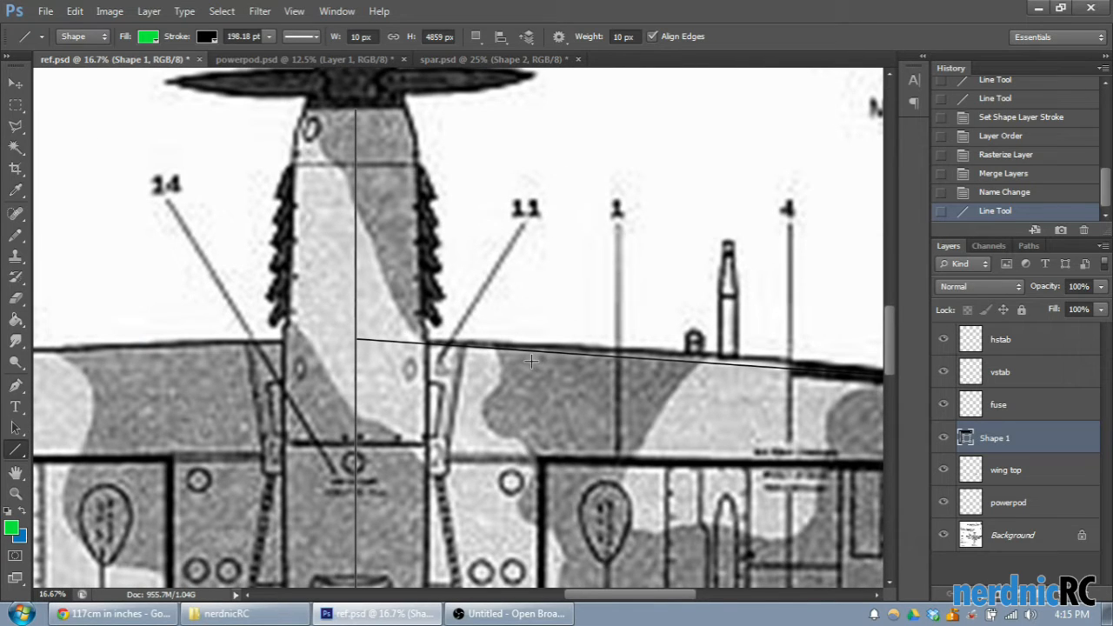
pyautogui.scroll(-5, 542, 355)
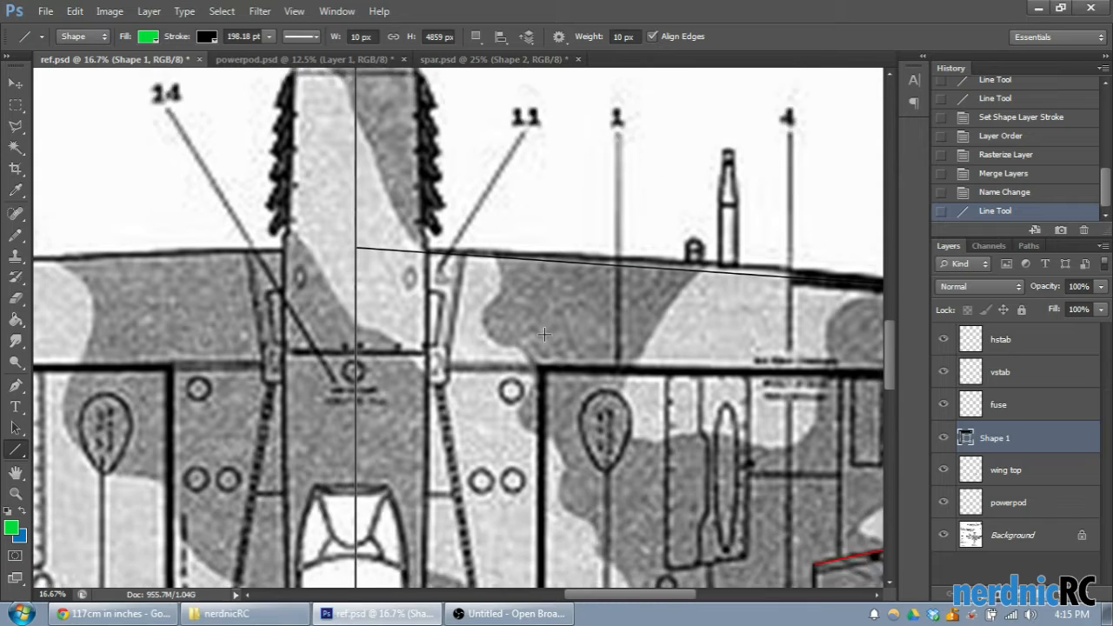
pyautogui.scroll(3, 542, 355)
pyautogui.rightClick(1008, 436)
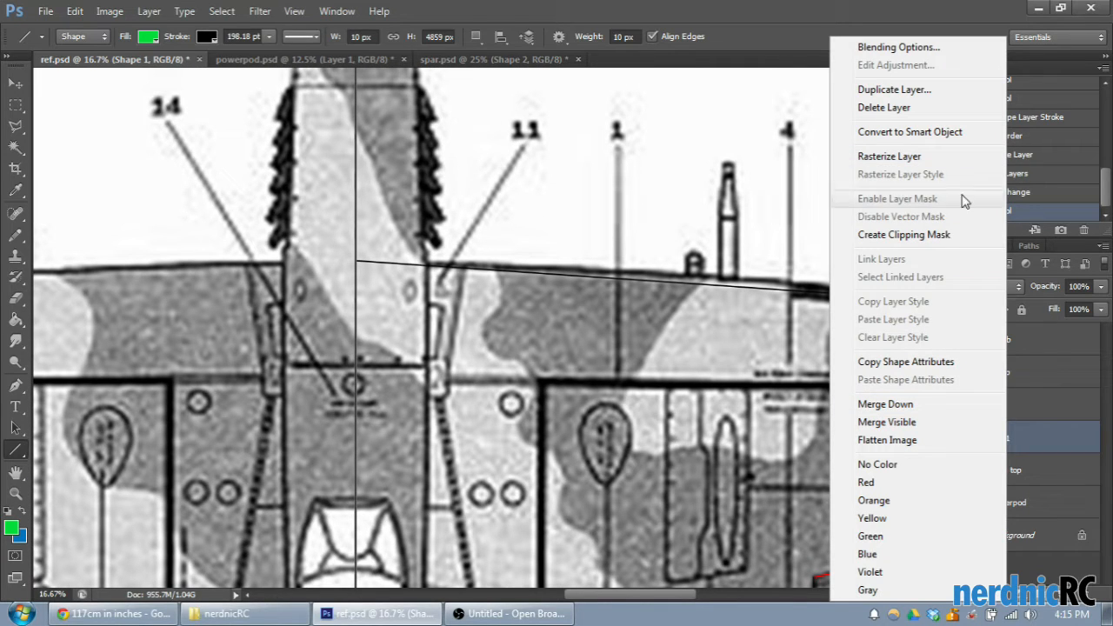
pyautogui.click(937, 157)
pyautogui.click(16, 298)
pyautogui.scroll(3, 109, 266)
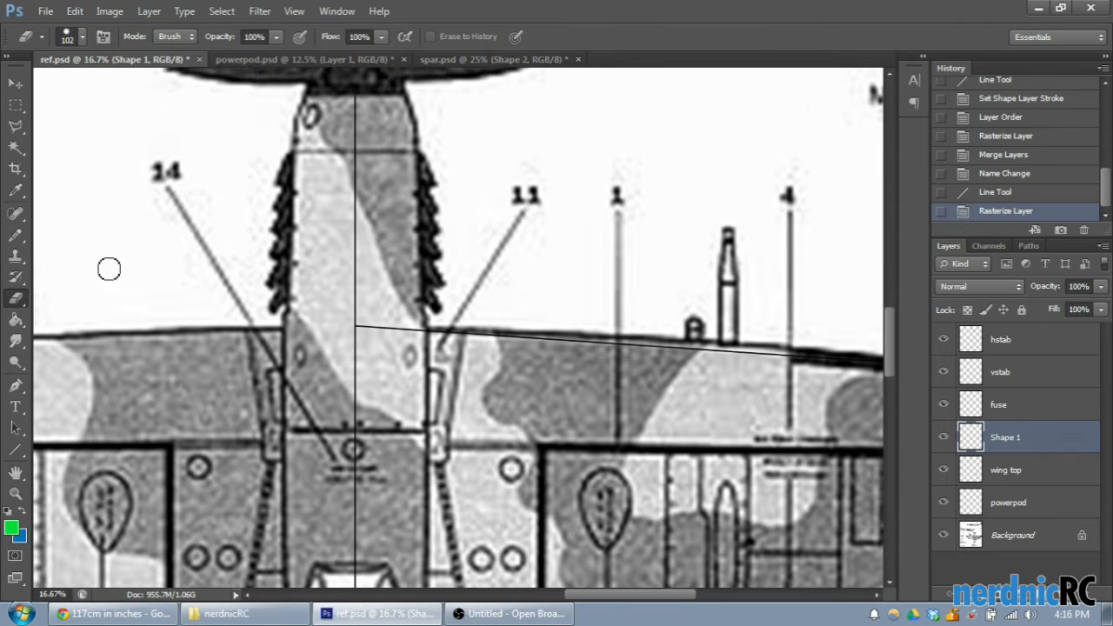
pyautogui.moveTo(362, 252)
pyautogui.mouseDown()
pyautogui.moveTo(355, 352)
pyautogui.moveTo(348, 341)
pyautogui.mouseUp()
# - Erase the remaining stub of the centre line above its corner with the leading-edge line
pyautogui.hotkey('ctrl', '+')
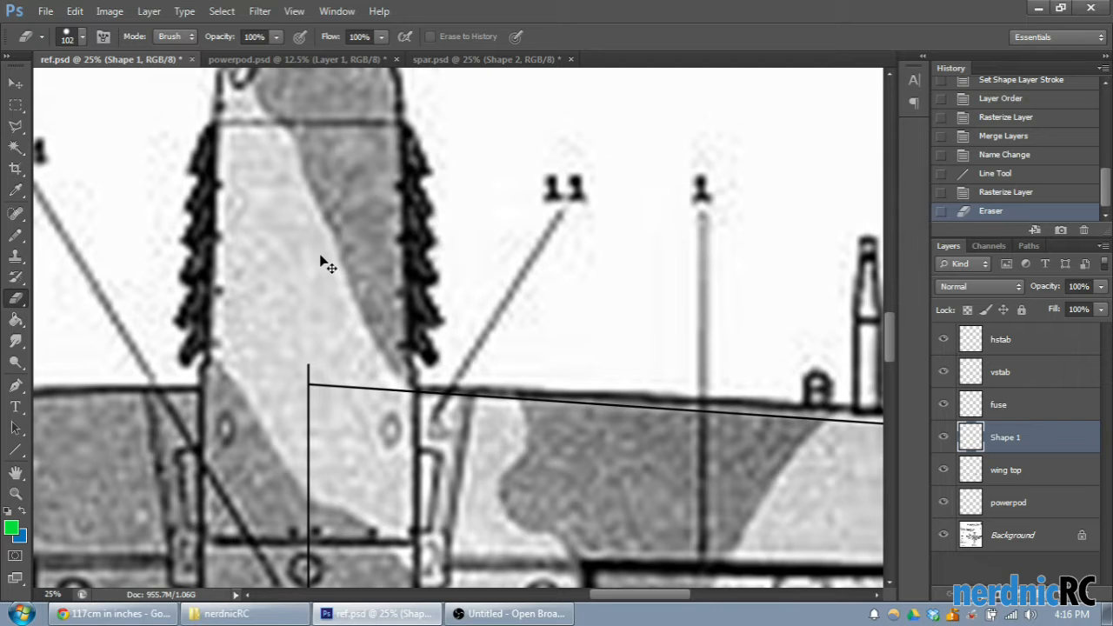
pyautogui.hotkey('ctrl', '+')
pyautogui.scroll(-2, 322, 261)
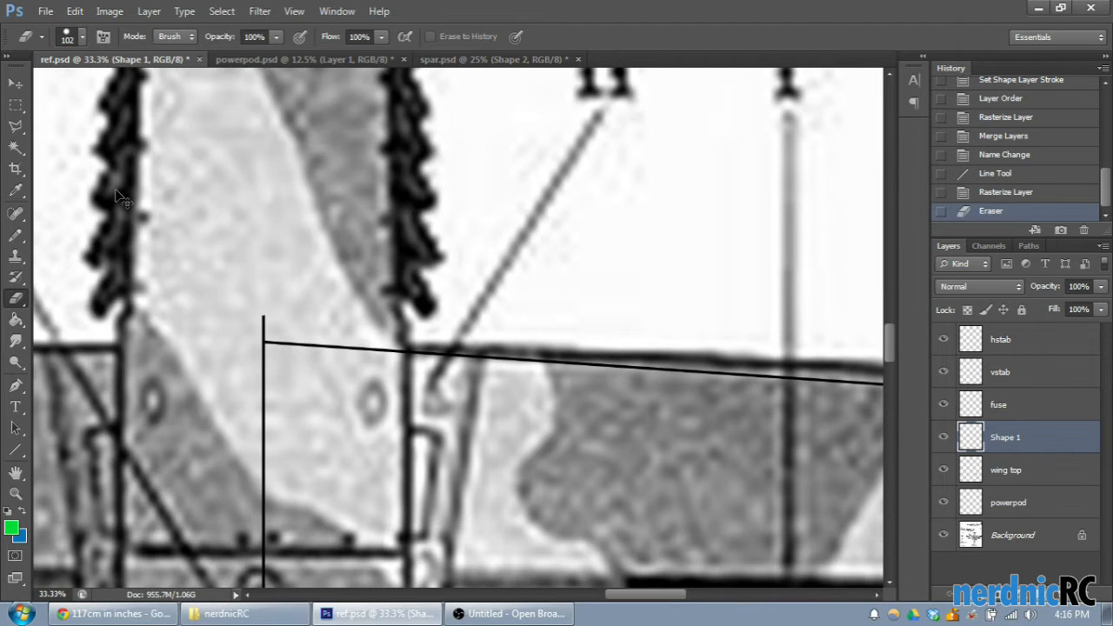
pyautogui.hotkey('ctrl', '+')
pyautogui.scroll(-2, 348, 417)
pyautogui.hotkey('ctrl', '+')
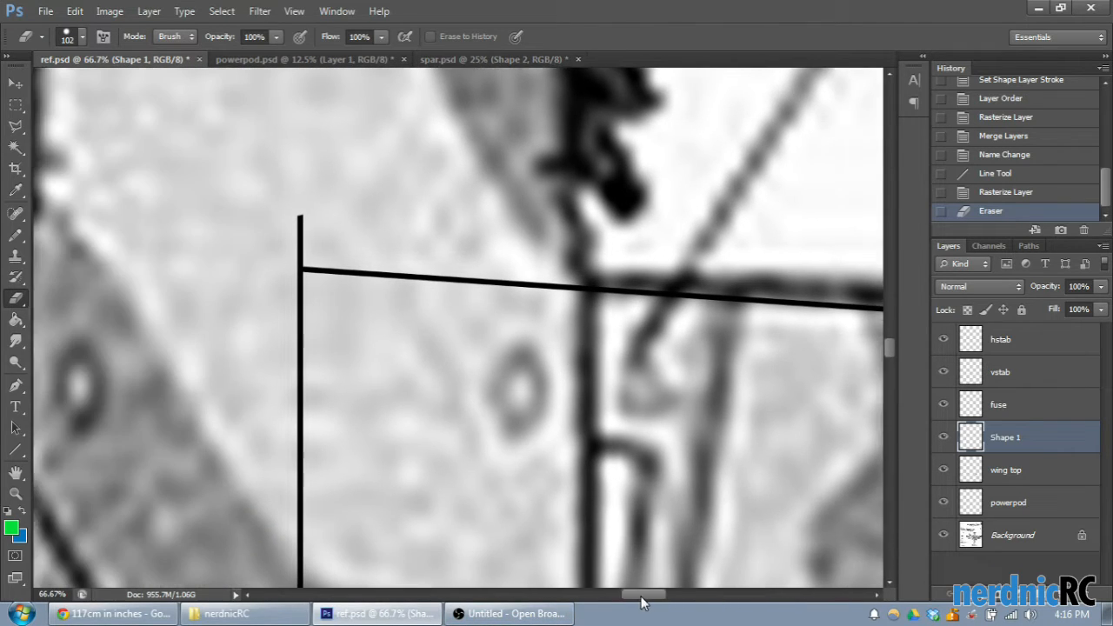
pyautogui.hscroll(-2, 366, 190)
pyautogui.moveTo(366, 191); pyautogui.dragTo(368, 221)
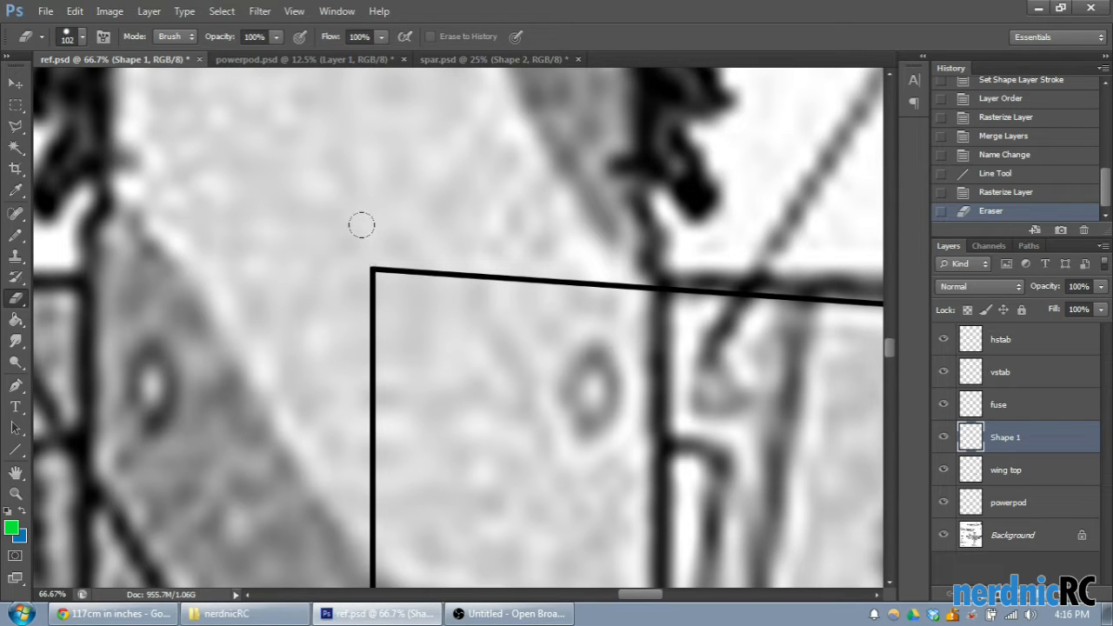
pyautogui.click(354, 255)
# - Erase the centre line below the trailing edge, and on the wing top layer erase the horizontal line's overhang past the centre line
pyautogui.scroll(-10, 450, 324)
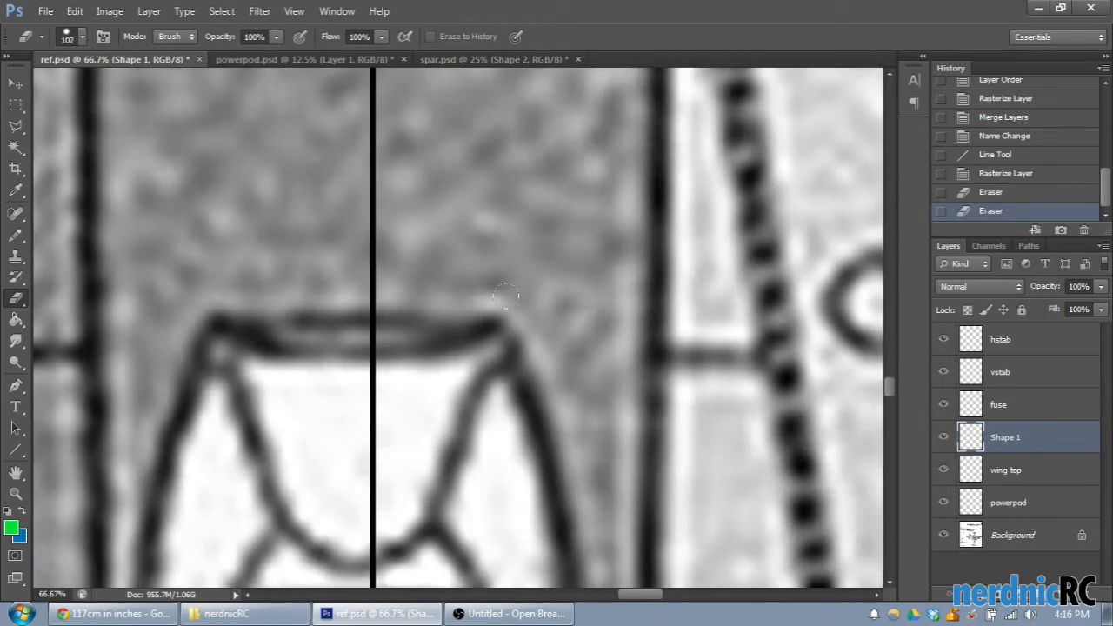
pyautogui.scroll(8, 450, 324)
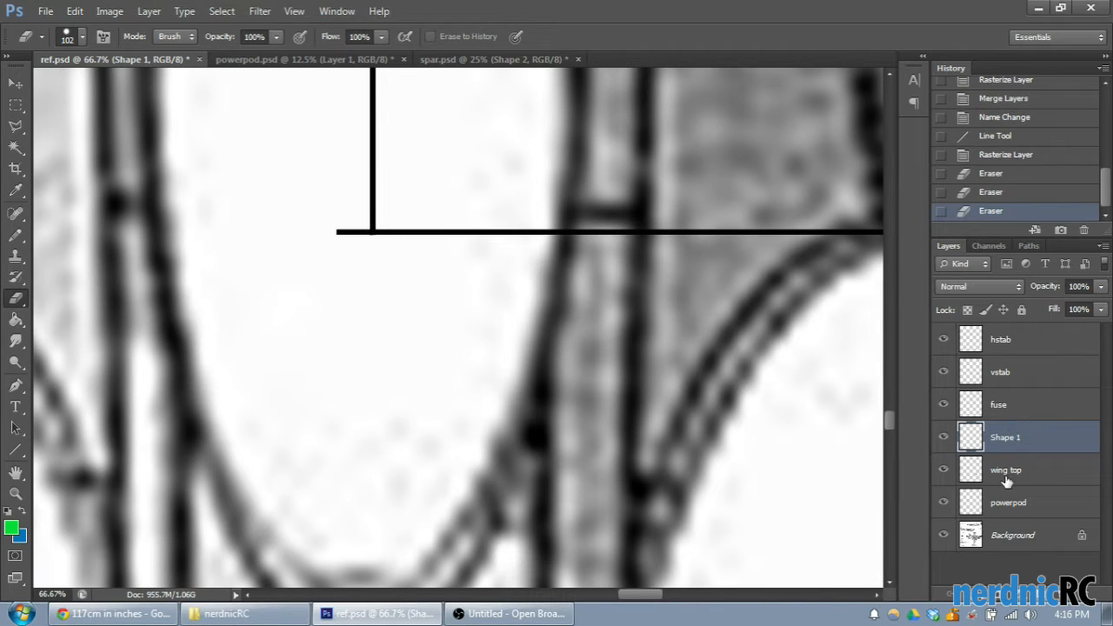
pyautogui.click(1005, 471)
pyautogui.click(349, 231)
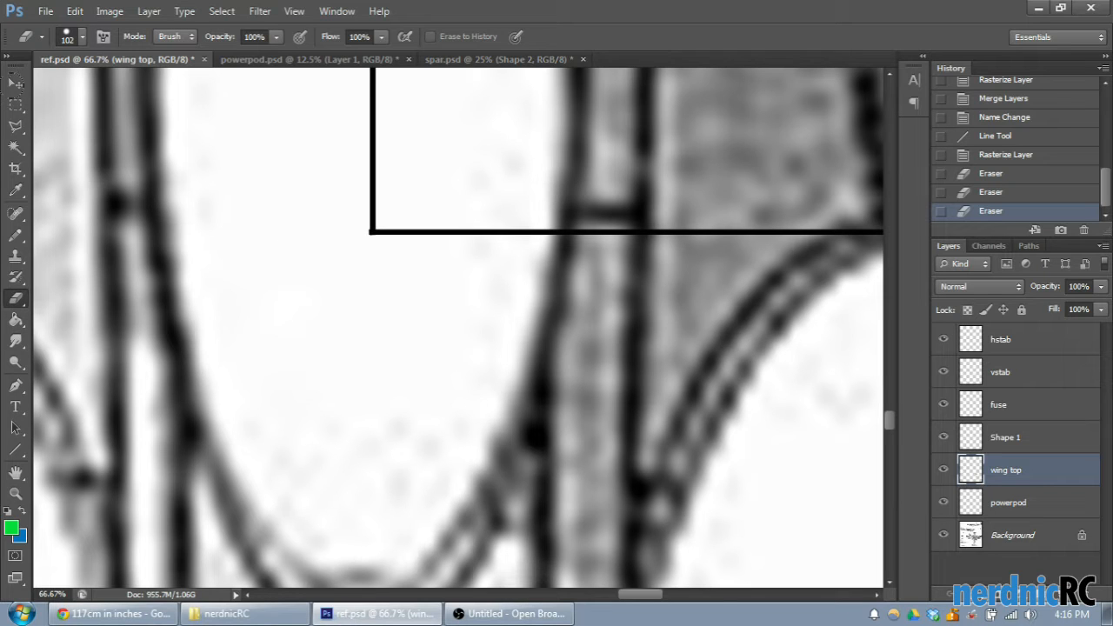
# - Square off the trailing-edge corner by deleting marquee selections of the leftover pixels on the wing top and Shape 1 layers
pyautogui.click(19, 105)
pyautogui.hotkey('ctrl', '+')
pyautogui.hotkey('ctrl', '+')
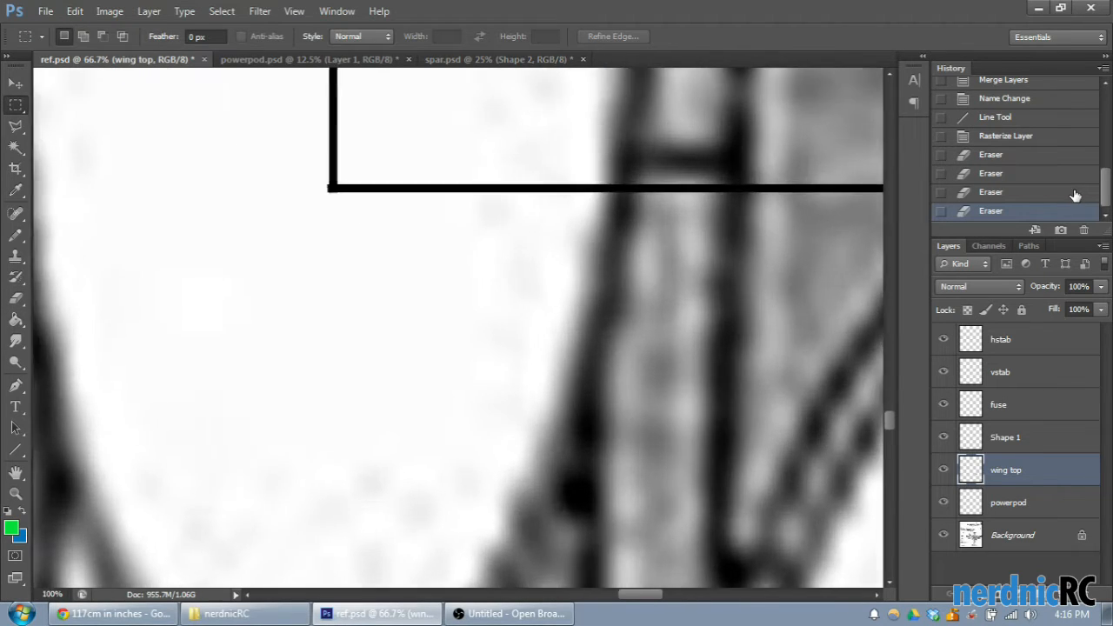
pyautogui.moveTo(185, 216); pyautogui.dragTo(204, 244)
pyautogui.press('Delete')
pyautogui.moveTo(306, 244); pyautogui.dragTo(184, 177)
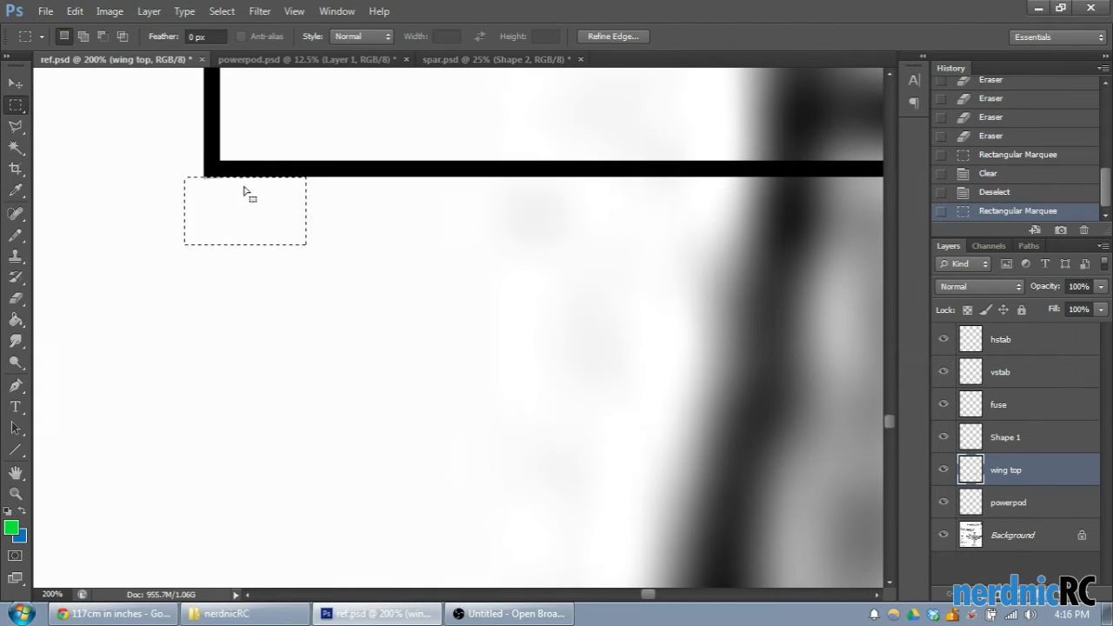
pyautogui.click(1000, 437)
pyautogui.press('Delete')
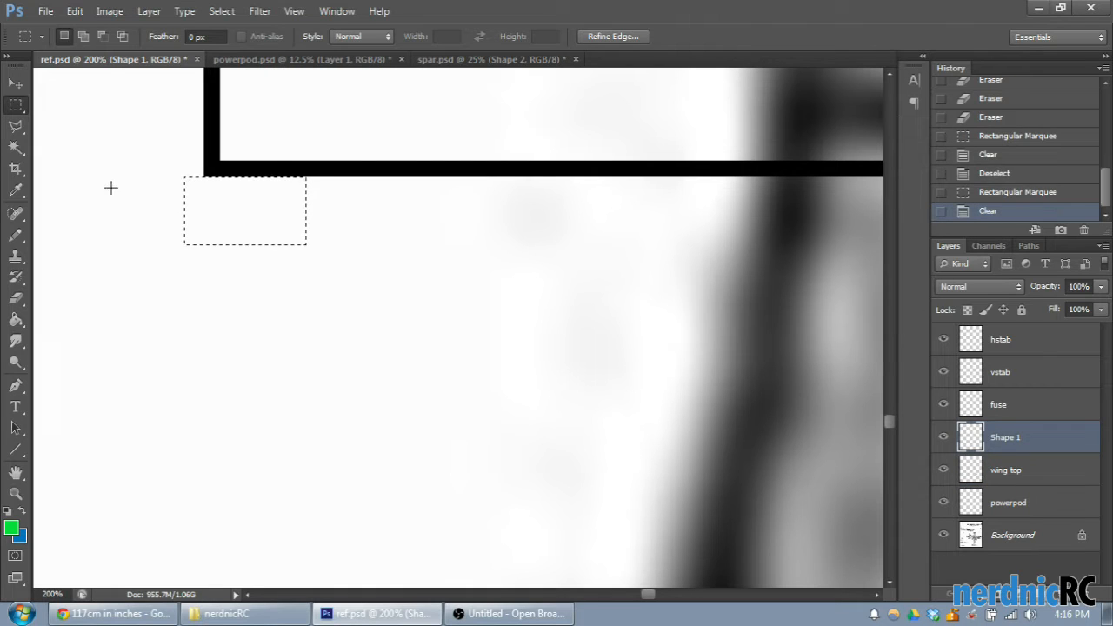
pyautogui.hotkey('ctrl', 'd')
# - Move the wing top layer above Shape 1 and merge the two layers
pyautogui.scroll(3, 751, 295)
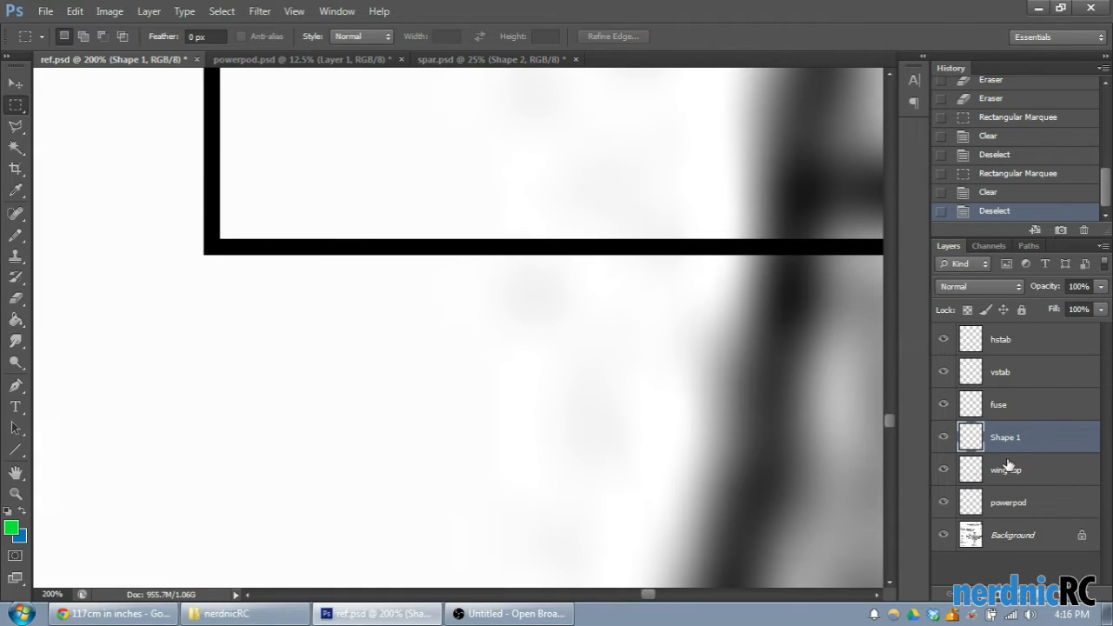
pyautogui.moveTo(1017, 477); pyautogui.dragTo(1017, 428)
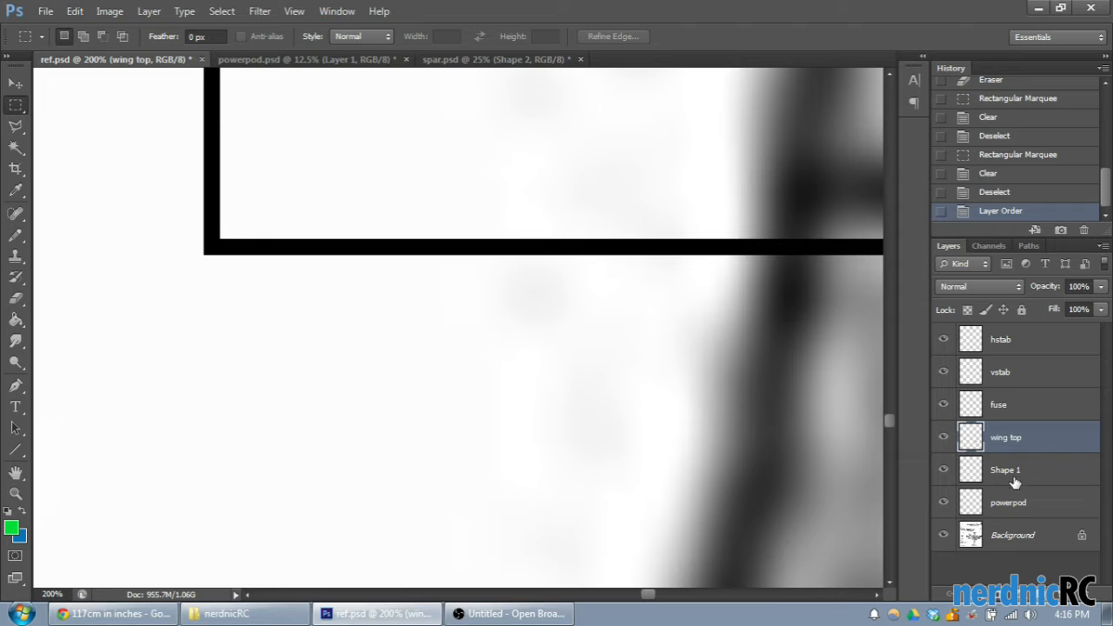
pyautogui.keyDown('shift'); pyautogui.click(1016, 473); pyautogui.keyUp('shift')
pyautogui.rightClick(1015, 447)
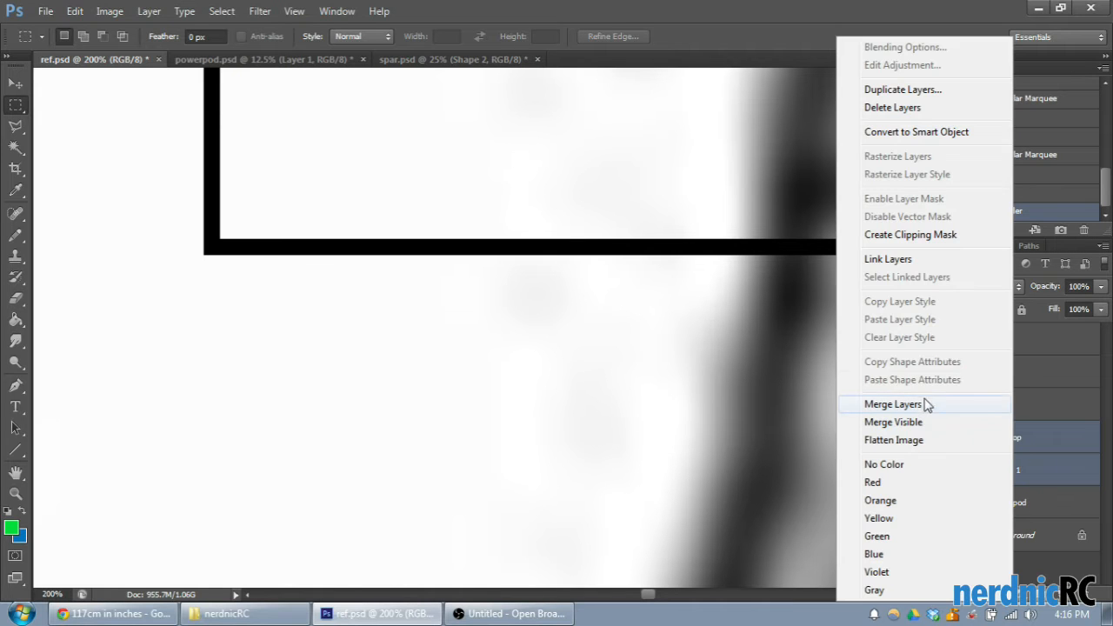
pyautogui.click(927, 409)
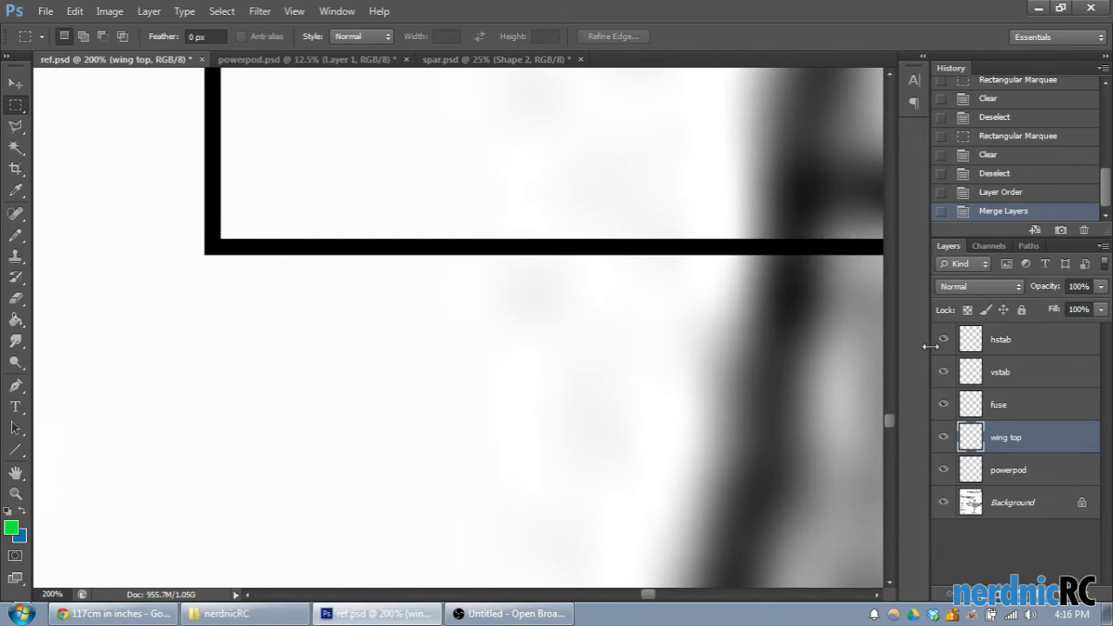
# - Examine the merged right-wing outline against the reference drawing, toggling the wing top layer's visibility and inspecting the leading edge
pyautogui.hotkey('ctrl', '-')
pyautogui.hotkey('ctrl', '-')
pyautogui.hotkey('ctrl', '-')
pyautogui.hotkey('ctrl', '-')
pyautogui.hotkey('ctrl', '-')
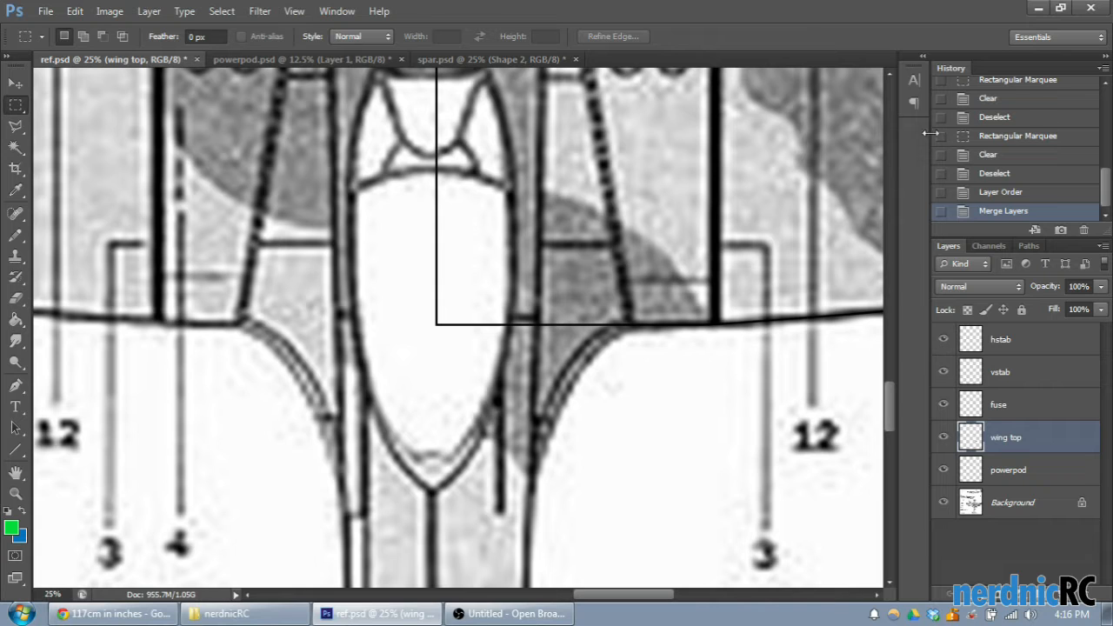
pyautogui.hotkey('ctrl', '-')
pyautogui.hotkey('ctrl', '-')
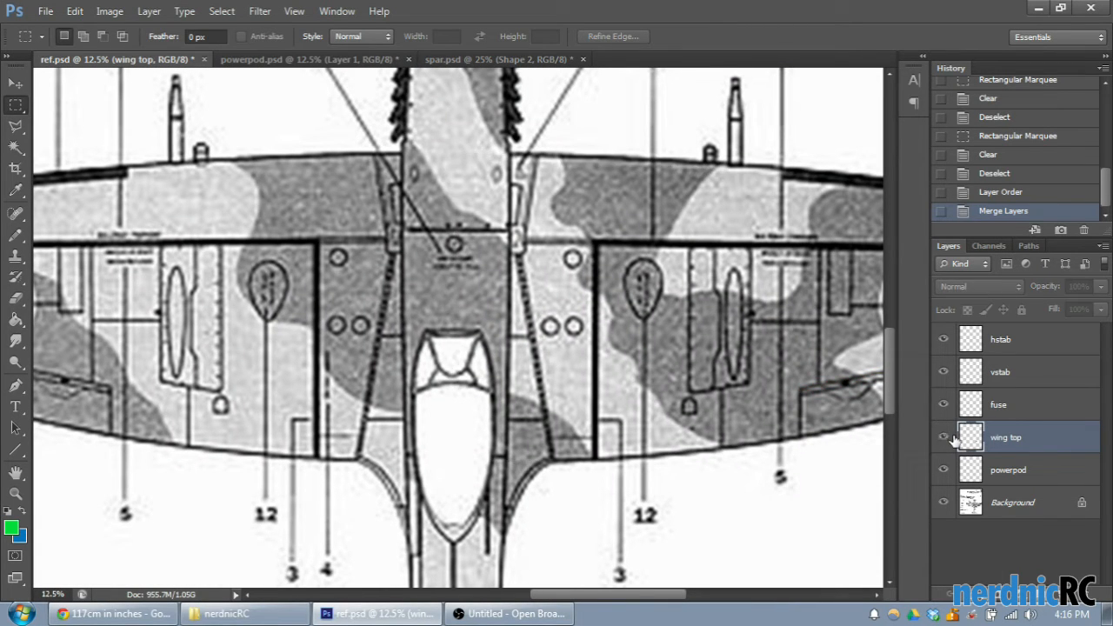
pyautogui.moveTo(561, 600); pyautogui.dragTo(608, 576)
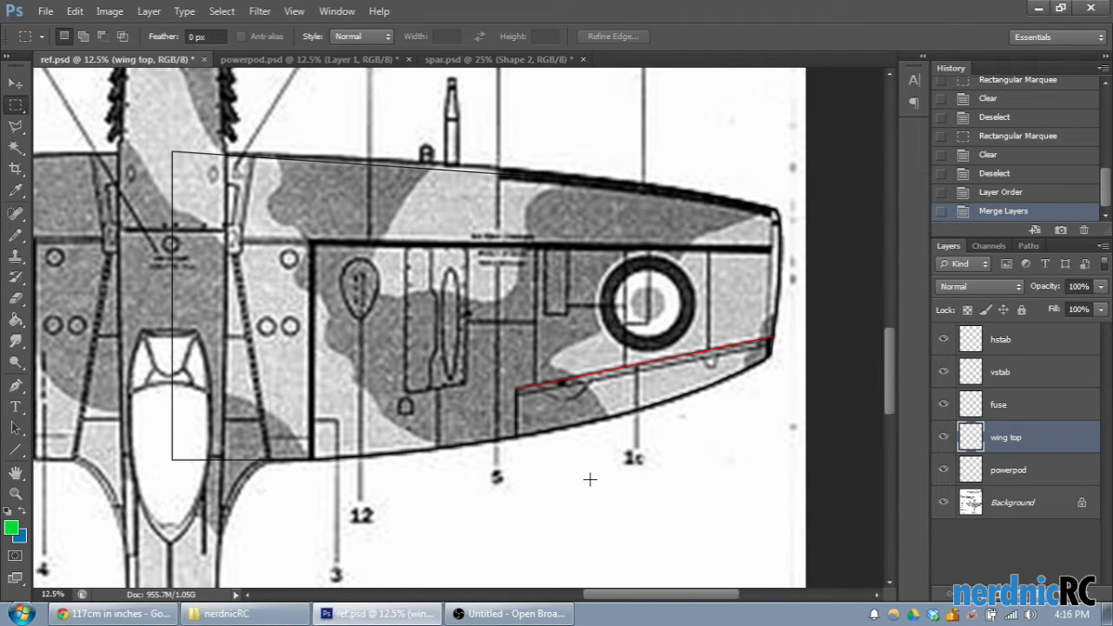
pyautogui.scroll(-1, 609, 465)
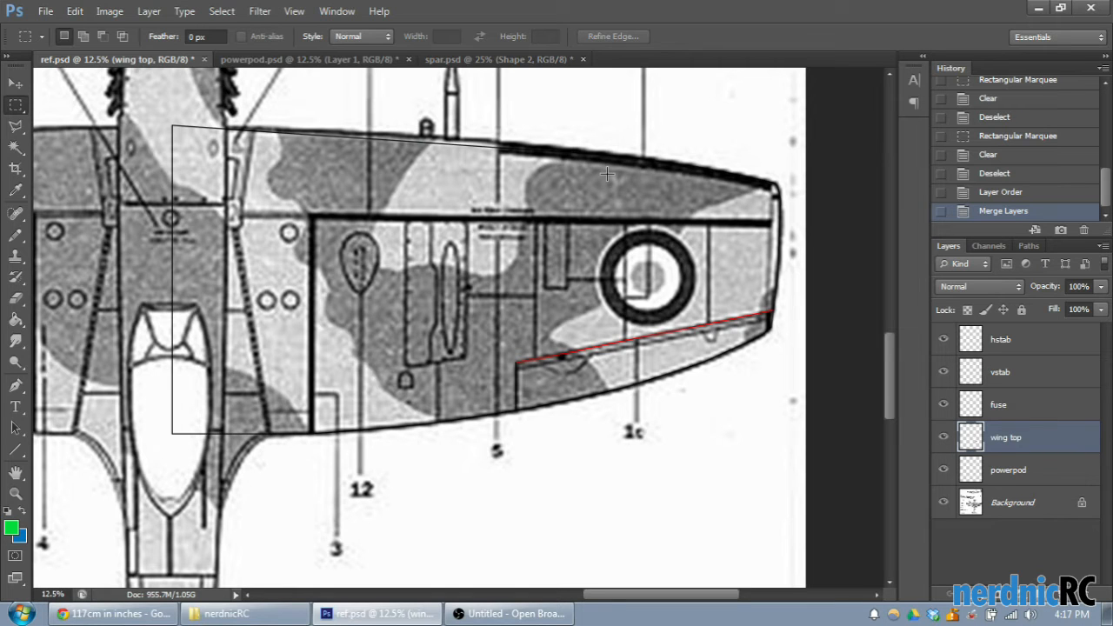
pyautogui.hotkey('ctrl', '+')
pyautogui.hotkey('ctrl', '+')
pyautogui.scroll(3, 614, 140)
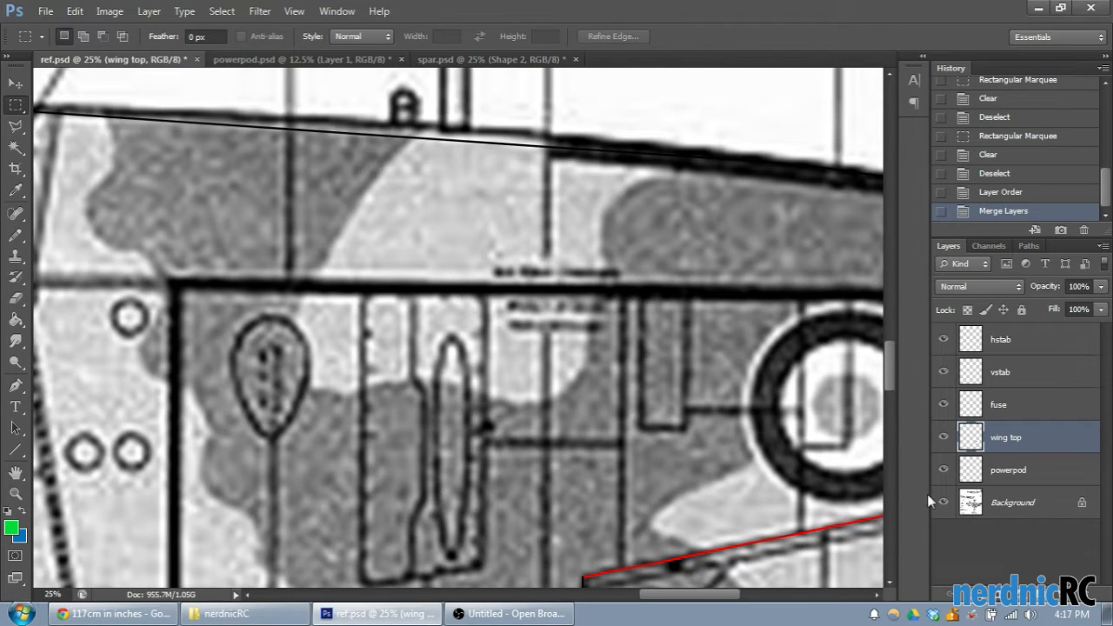
# - Hide the Background reference layer and activate the Line tool for drawing inside the wing outline
pyautogui.click(944, 501)
pyautogui.moveTo(653, 595); pyautogui.dragTo(675, 596)
pyautogui.click(16, 449)
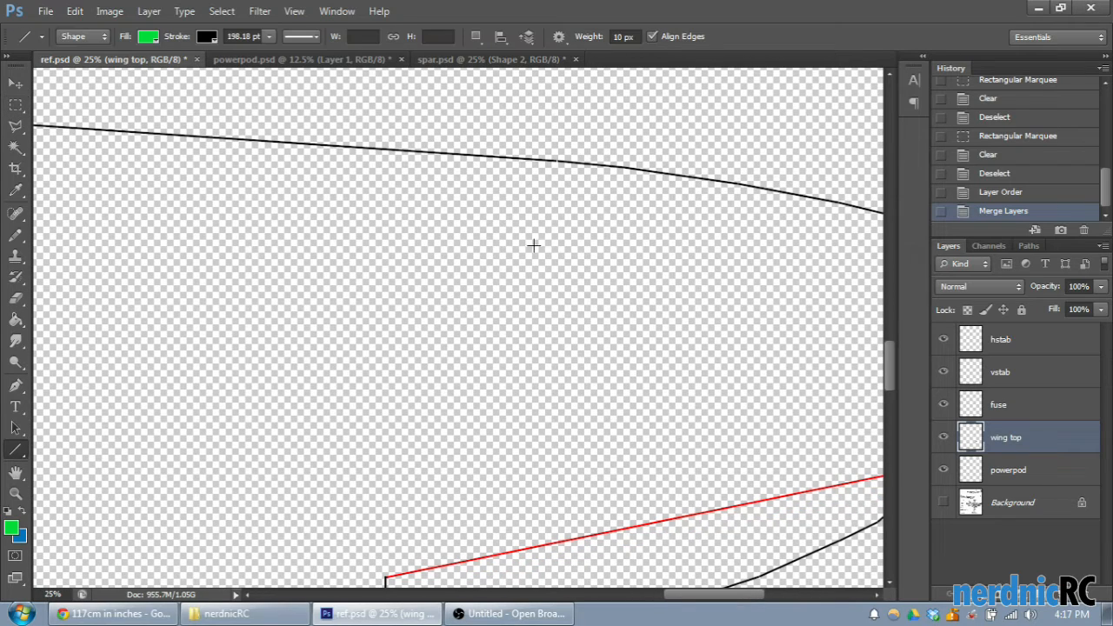
pyautogui.scroll(2, 570, 186)
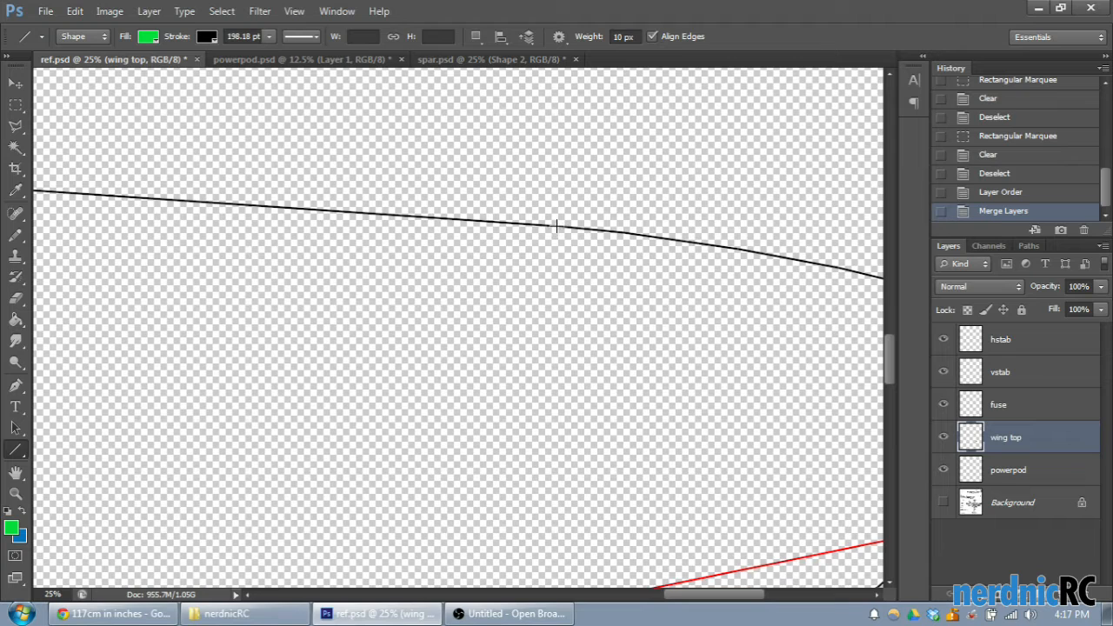
# - Try vertical lines across the wing, one from the leading edge to the red aileron line and one further inboard to the trailing edge
pyautogui.moveTo(557, 226); pyautogui.dragTo(577, 477)
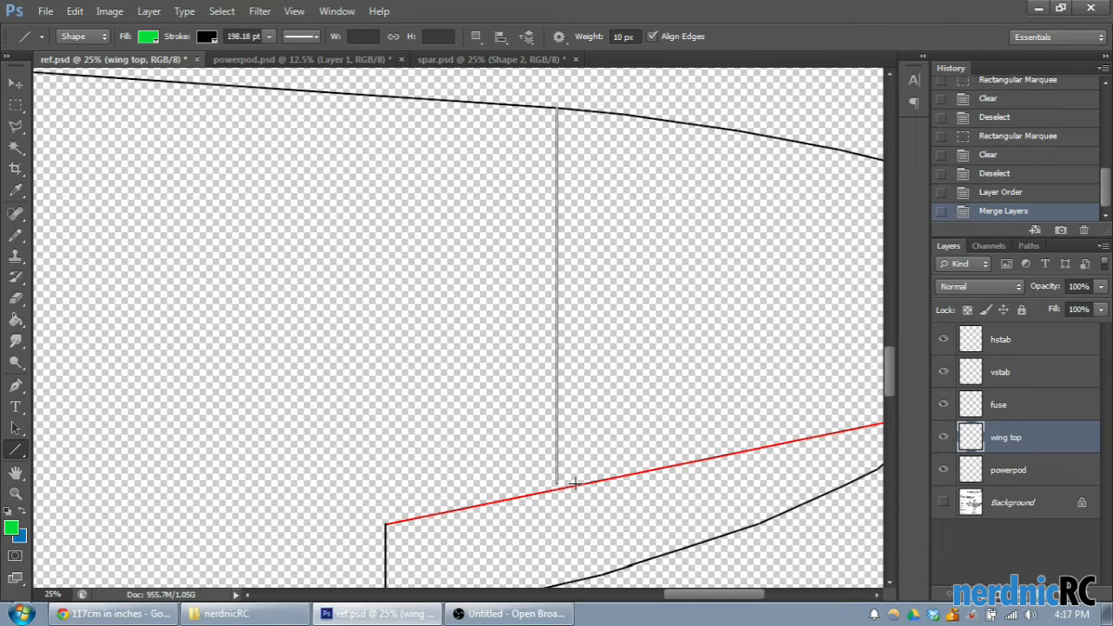
pyautogui.moveTo(573, 484); pyautogui.dragTo(594, 492)
pyautogui.moveTo(556, 485); pyautogui.dragTo(556, 486)
pyautogui.click(996, 190)
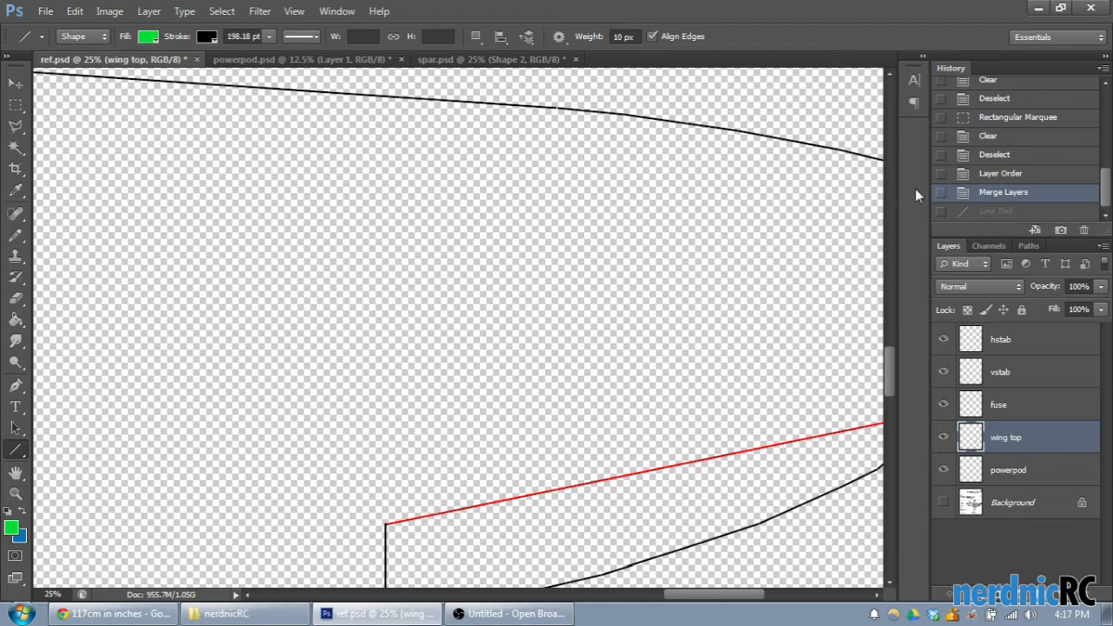
pyautogui.hotkey('ctrl', '-')
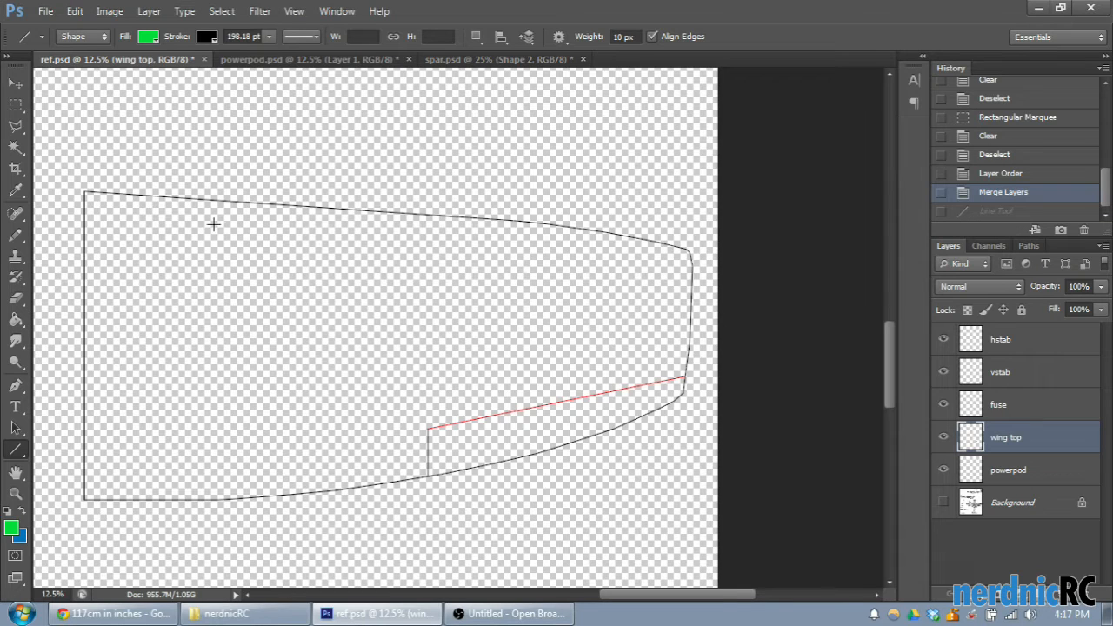
pyautogui.moveTo(231, 200); pyautogui.dragTo(287, 493)
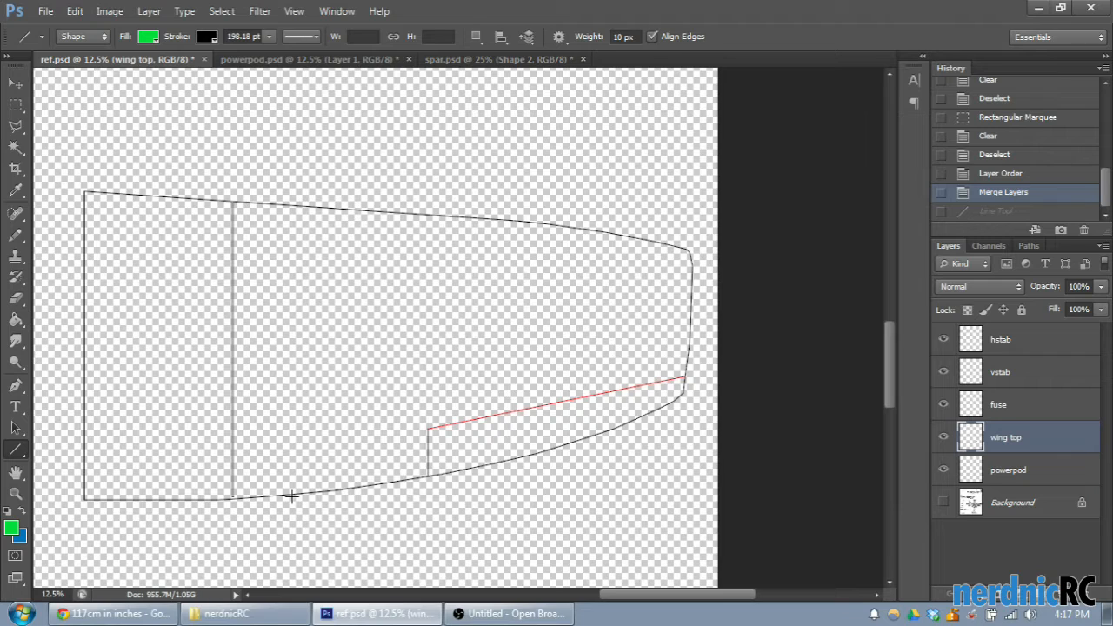
pyautogui.moveTo(294, 497); pyautogui.dragTo(296, 484)
pyautogui.moveTo(302, 489); pyautogui.dragTo(302, 489)
pyautogui.click(1009, 193)
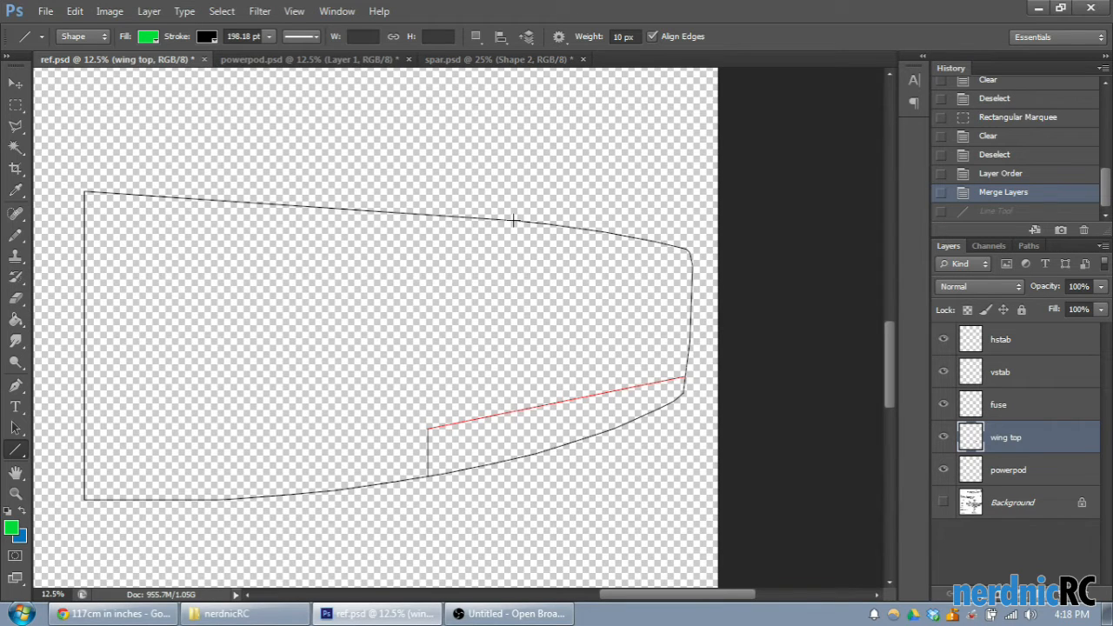
# - Examine the right-wing outline between the leading edge, the wing tip and the aileron cut-out
pyautogui.hotkey('ctrl', '+')
pyautogui.scroll(1, 413, 387)
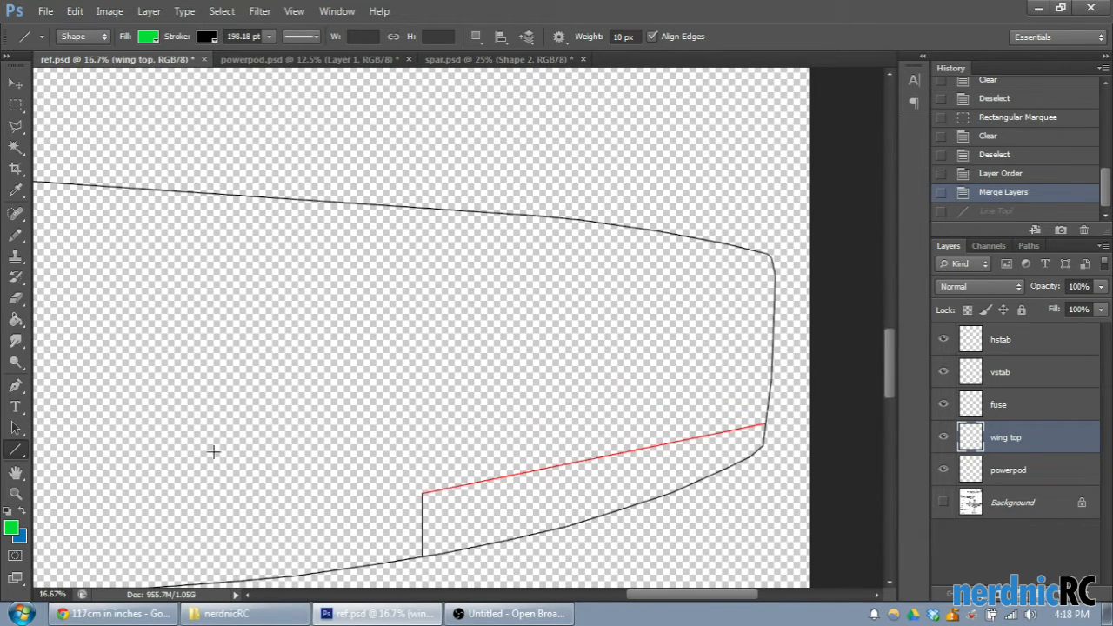
pyautogui.scroll(-1, 187, 373)
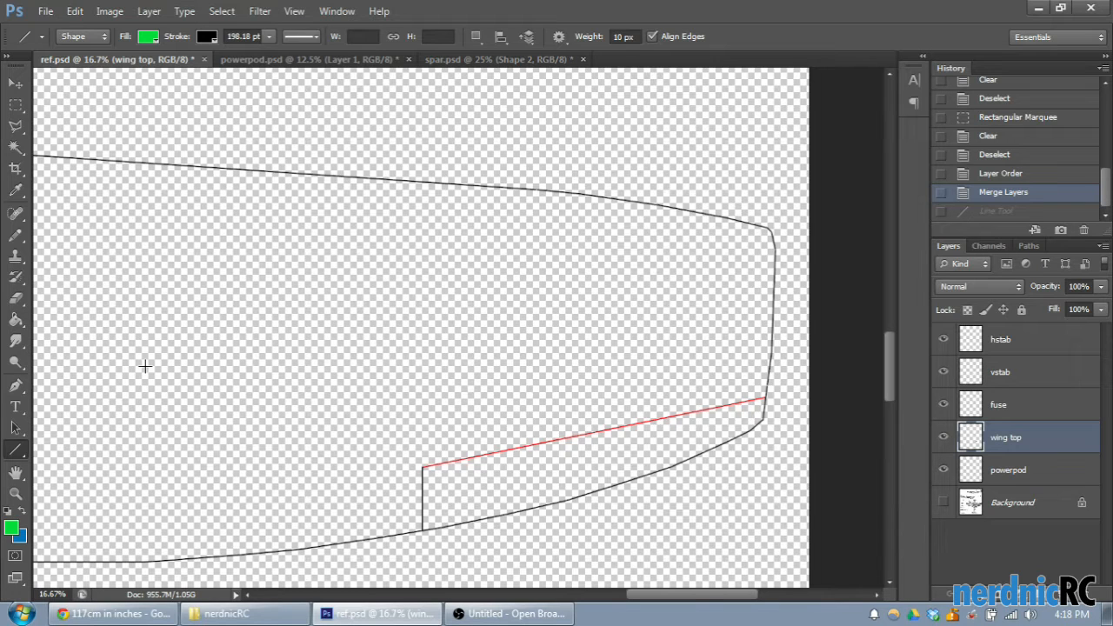
pyautogui.scroll(2, 286, 479)
pyautogui.scroll(-1, 499, 518)
pyautogui.scroll(-2, 505, 515)
pyautogui.scroll(1, 509, 514)
pyautogui.moveTo(668, 596)
pyautogui.mouseDown()
pyautogui.moveTo(654, 599)
pyautogui.moveTo(677, 607)
pyautogui.mouseUp()
pyautogui.scroll(2, 474, 515)
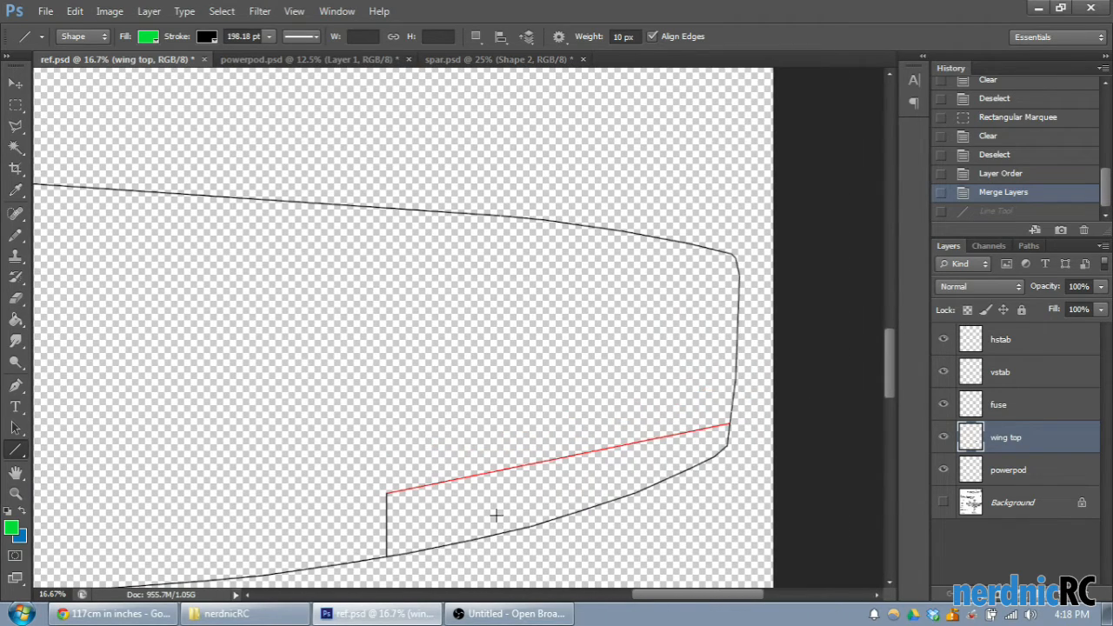
# - Try a vertical line from the leading edge down to the red aileron line, with a short second line beside its lower end
pyautogui.hotkey('ctrl', '+')
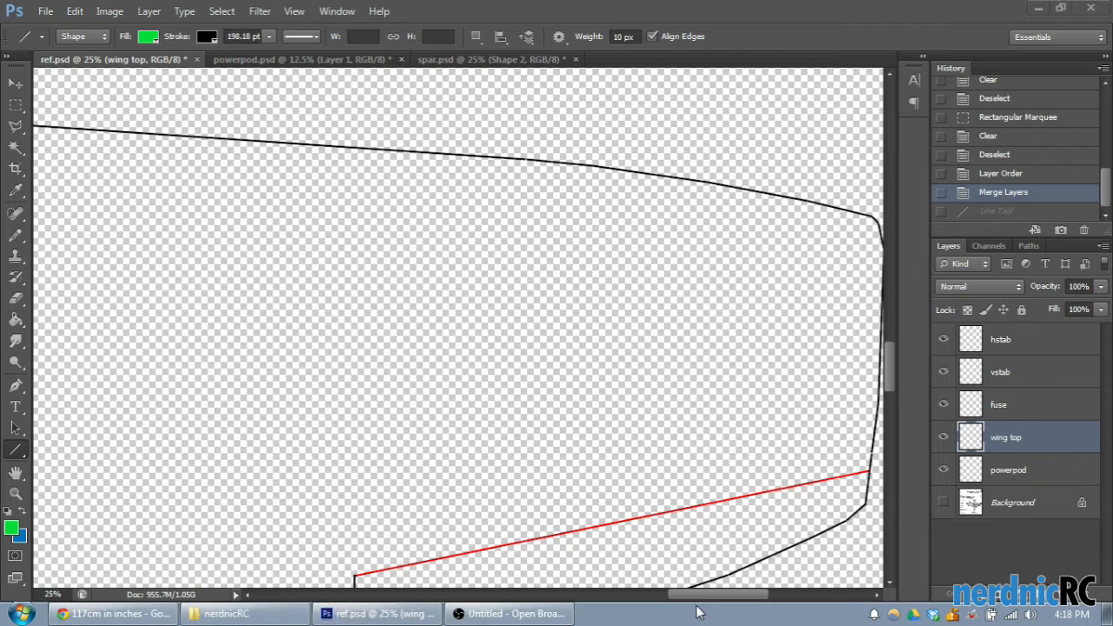
pyautogui.scroll(-1, 705, 522)
pyautogui.moveTo(888, 368); pyautogui.dragTo(886, 372)
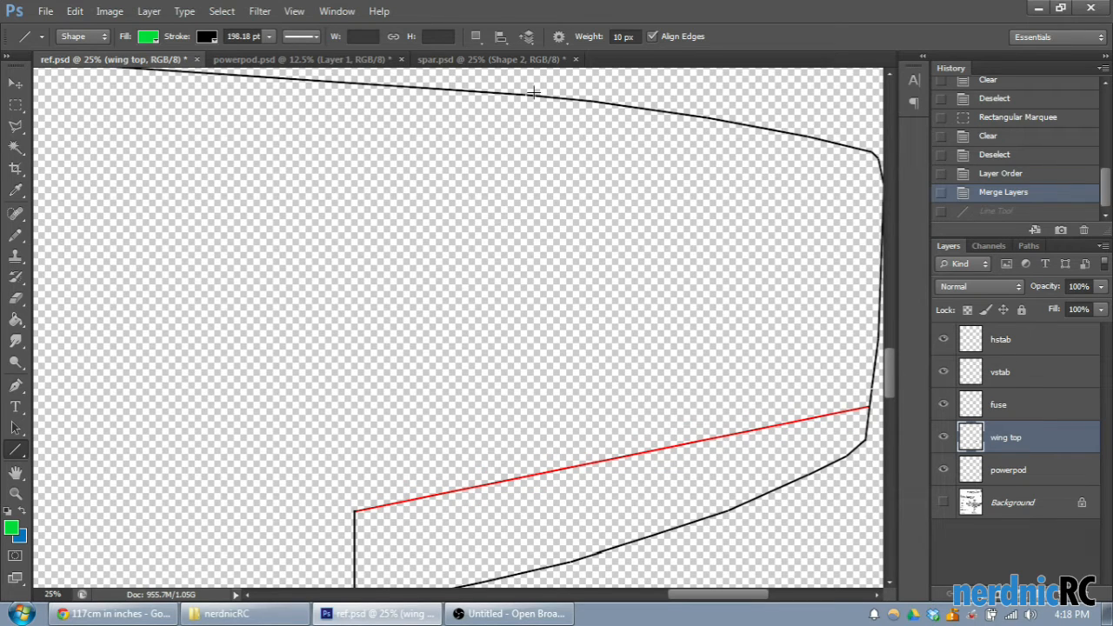
pyautogui.moveTo(525, 93); pyautogui.dragTo(558, 475)
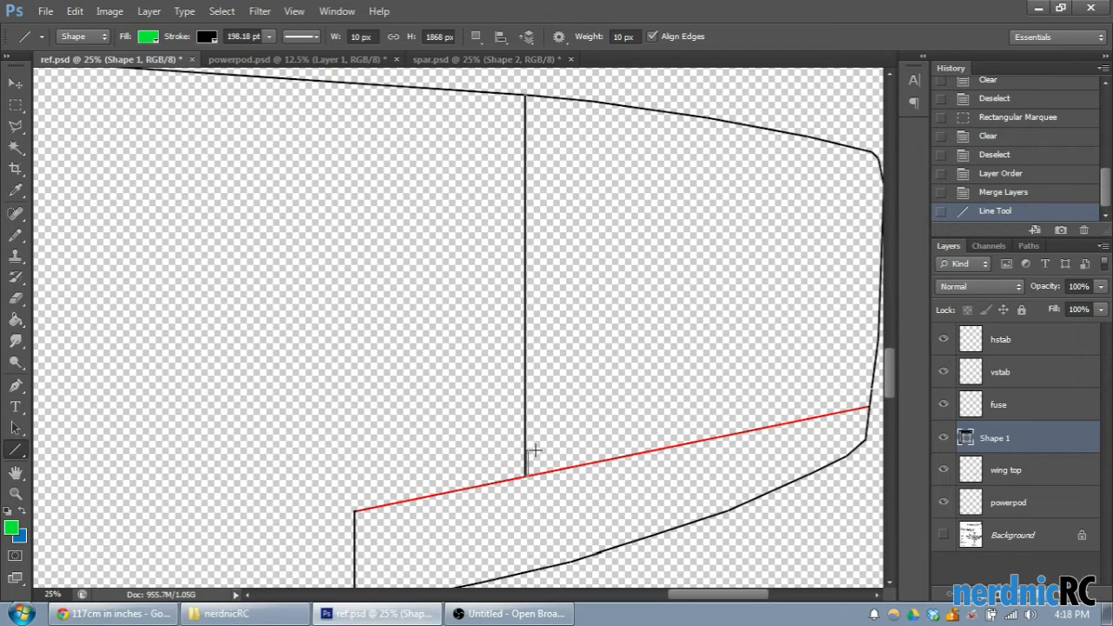
pyautogui.moveTo(534, 451); pyautogui.dragTo(533, 454)
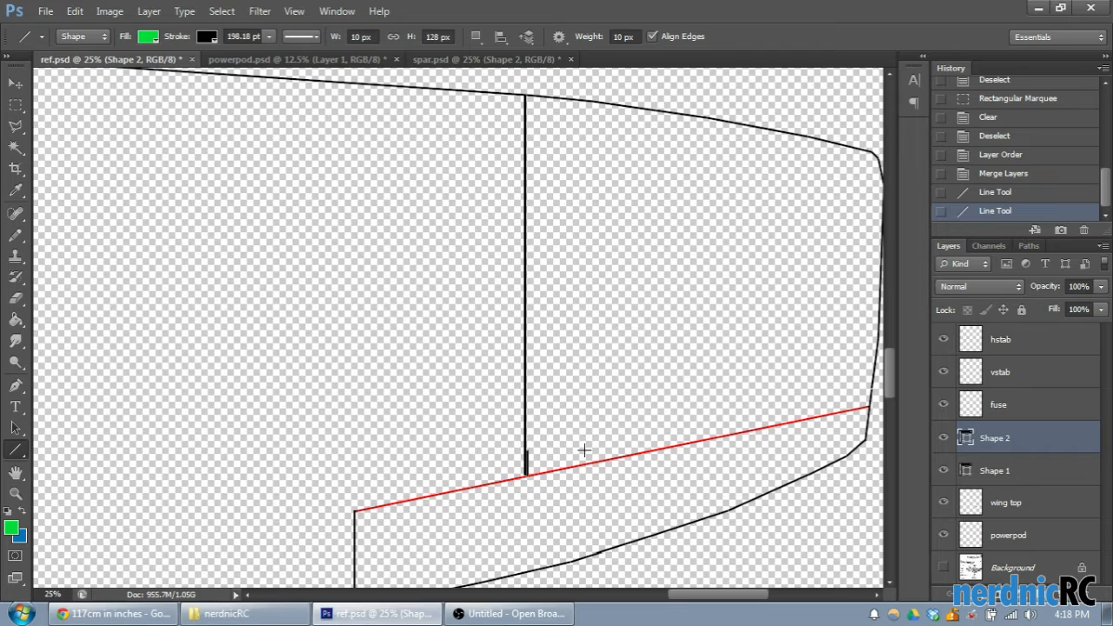
pyautogui.click(1025, 193)
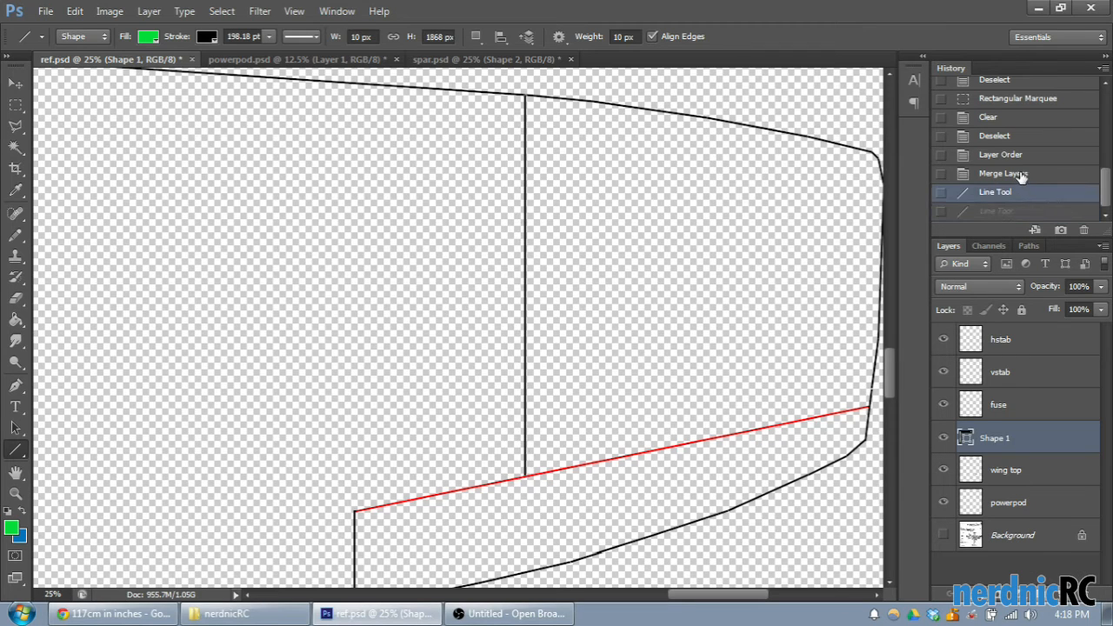
pyautogui.click(1023, 174)
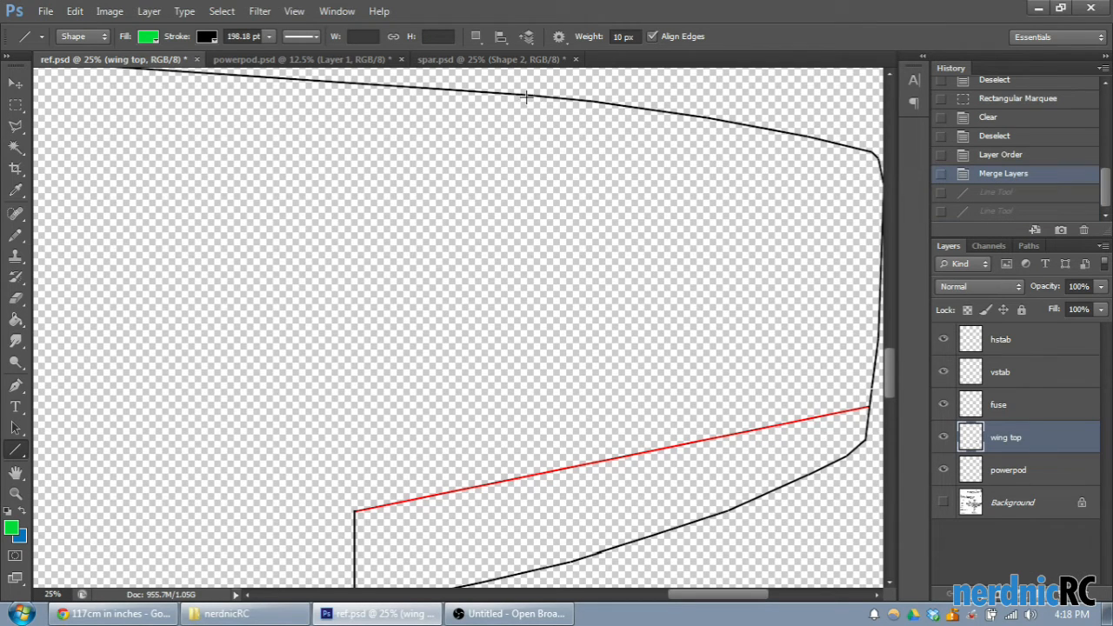
# - Draw a 10 px wide vertical line about 1756 px long from the leading edge, ending just above the red aileron line
pyautogui.moveTo(525, 96); pyautogui.dragTo(579, 453)
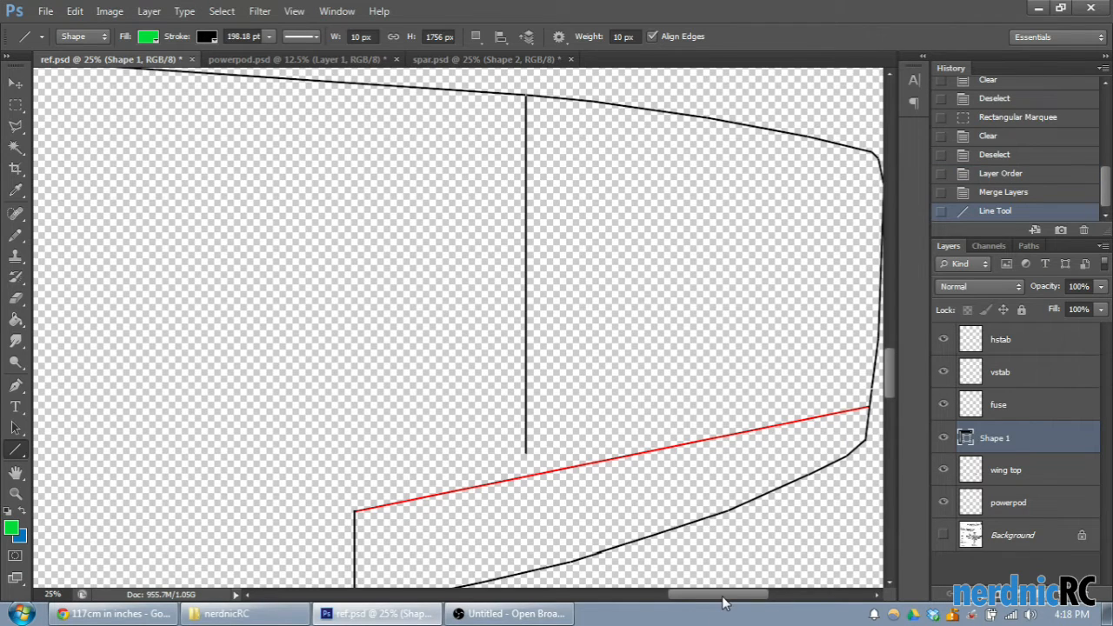
pyautogui.moveTo(726, 596); pyautogui.dragTo(709, 597)
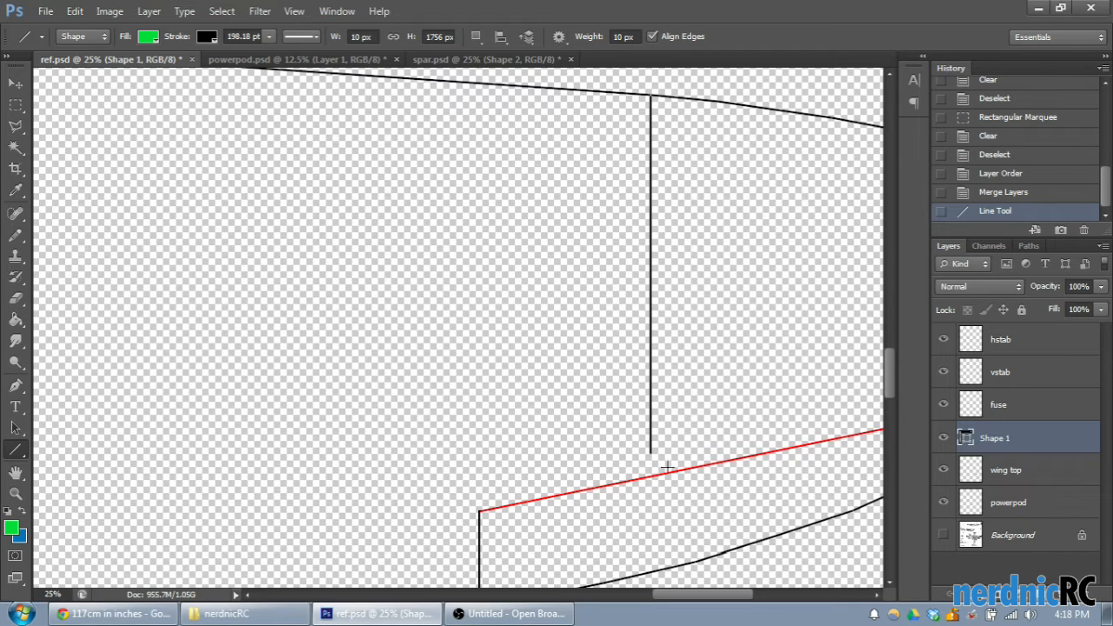
pyautogui.moveTo(698, 596); pyautogui.dragTo(675, 597)
pyautogui.scroll(-2, 706, 599)
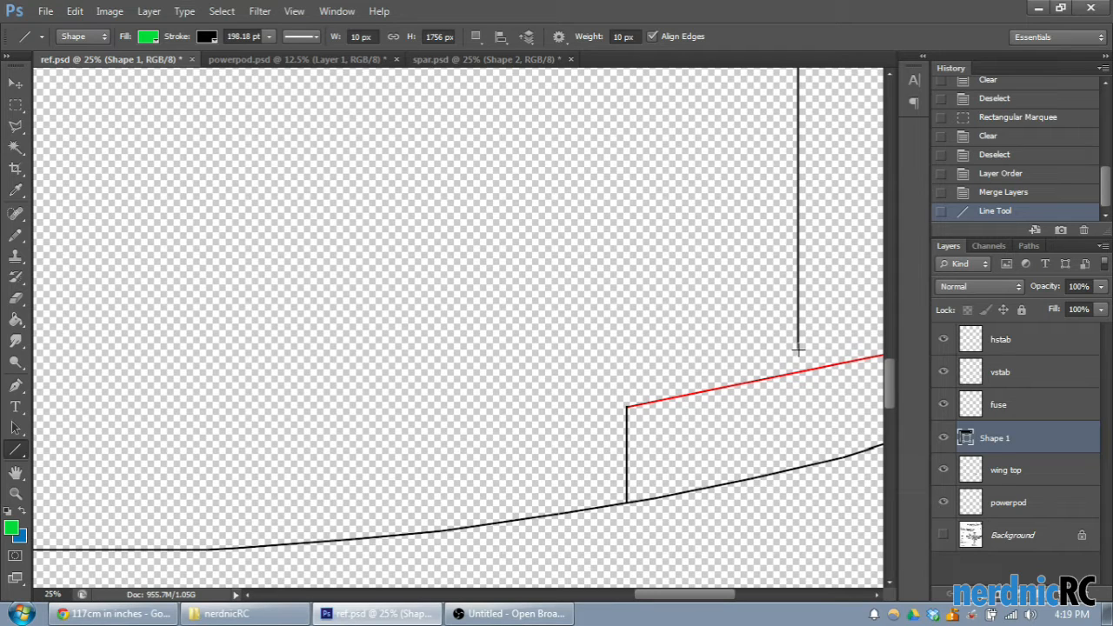
# - Try a freehand slanted line from the vertical line's lower end inboard, above the red aileron line
pyautogui.moveTo(798, 347); pyautogui.dragTo(616, 379)
pyautogui.scroll(-3, 656, 455)
pyautogui.hotkey('ctrl', '+')
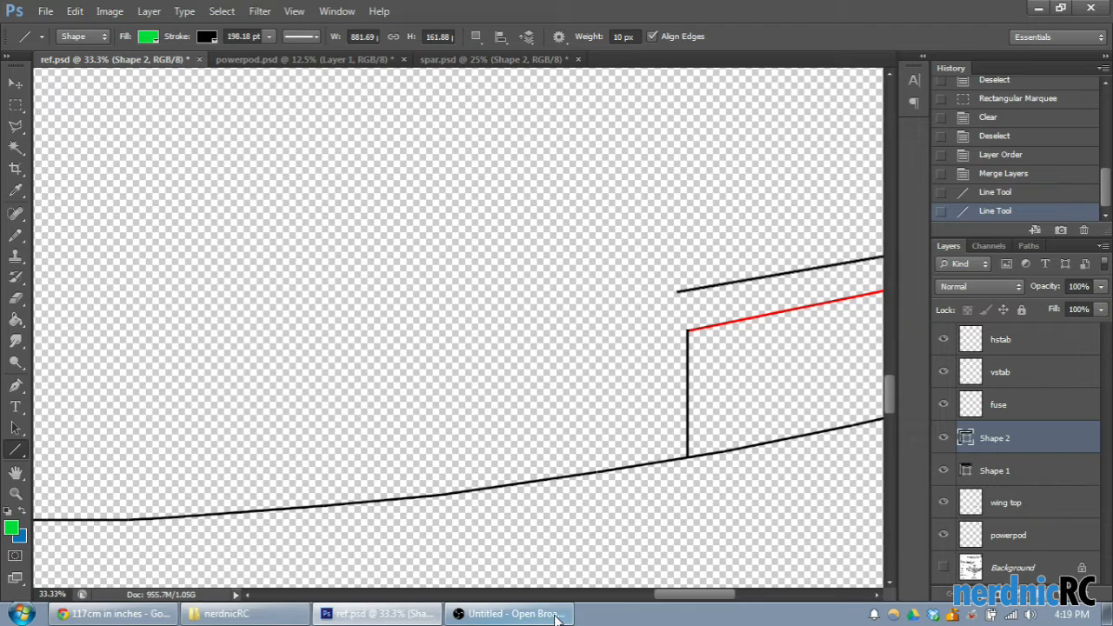
pyautogui.moveTo(663, 596); pyautogui.dragTo(697, 595)
pyautogui.click(1026, 191)
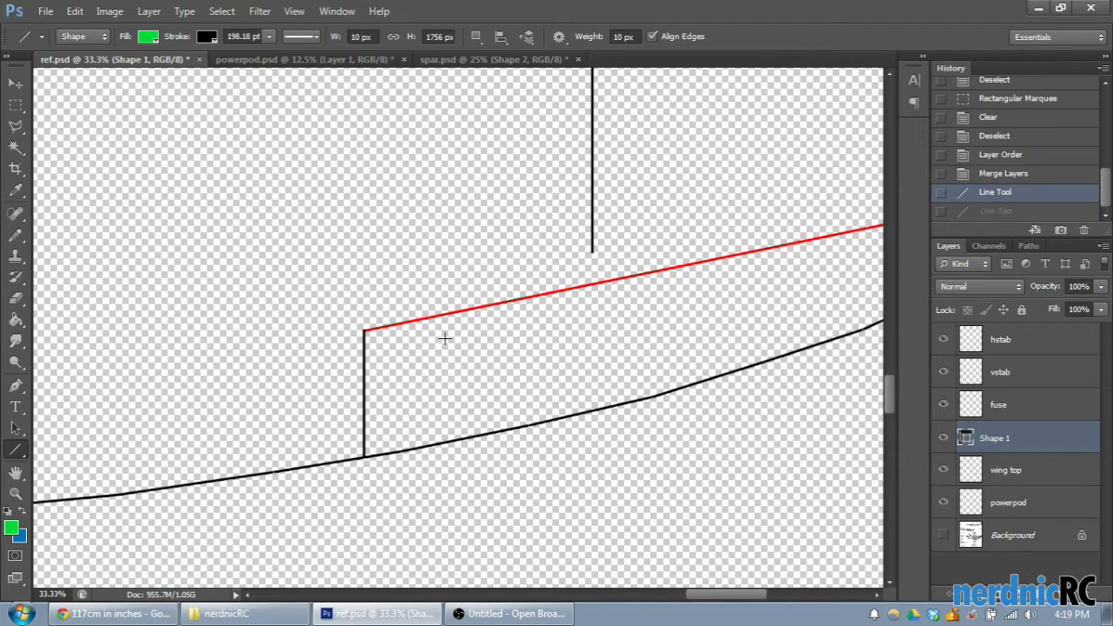
# - Trace the inboard part of the red aileron line with a line about 851 px wide and raise it to meet the vertical line's lower end
pyautogui.moveTo(365, 330)
pyautogui.mouseDown()
pyautogui.moveTo(603, 282)
pyautogui.moveTo(594, 285)
pyautogui.mouseUp()
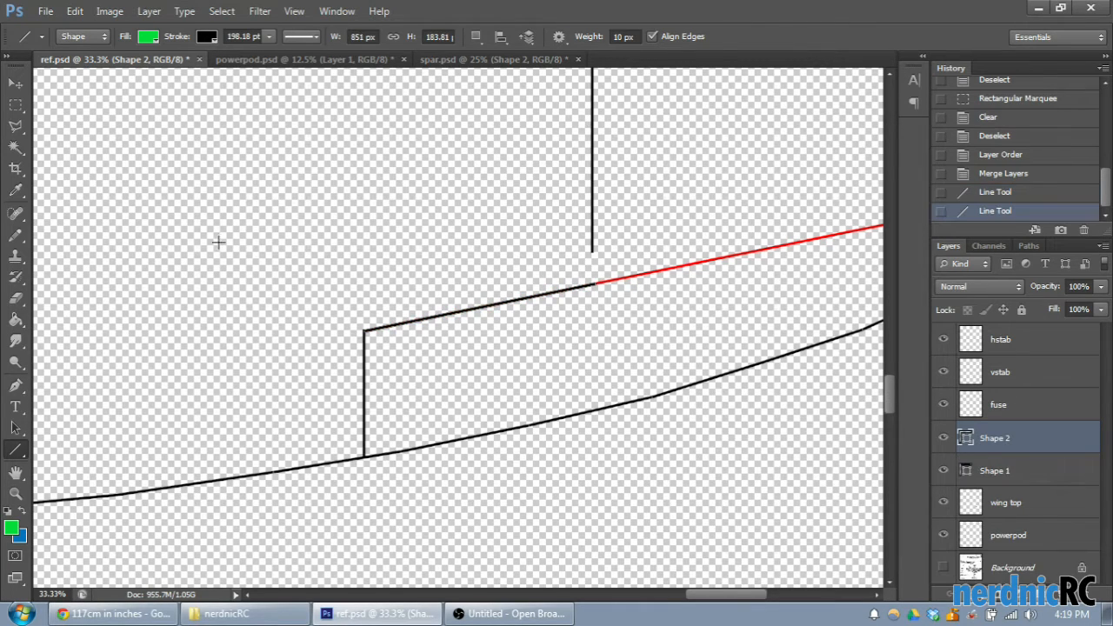
pyautogui.click(16, 84)
pyautogui.moveTo(512, 306); pyautogui.dragTo(511, 285)
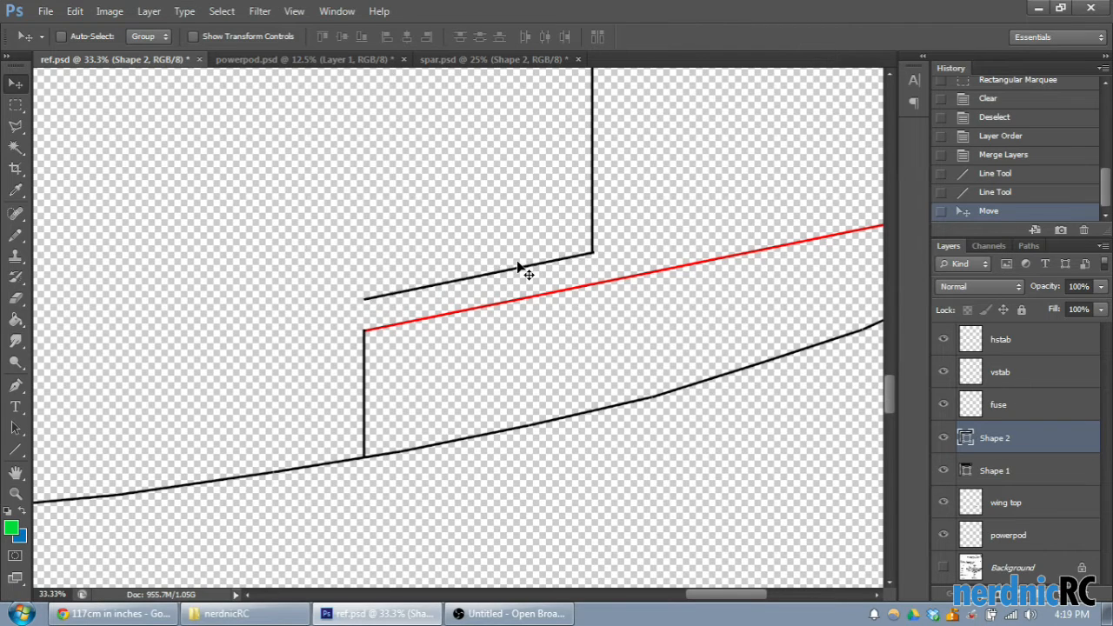
# - Try a 582 px vertical line from the trailing edge up to the slanted line's inboard end, beside the aileron's inner edge
pyautogui.moveTo(714, 595); pyautogui.dragTo(701, 595)
pyautogui.click(16, 450)
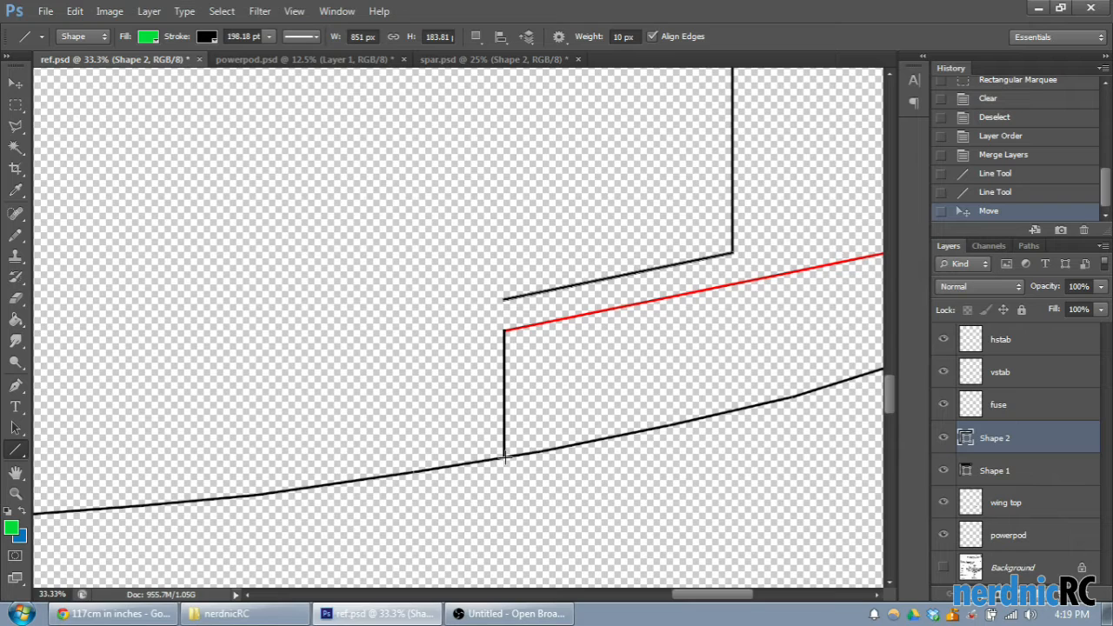
pyautogui.moveTo(503, 458); pyautogui.dragTo(519, 299)
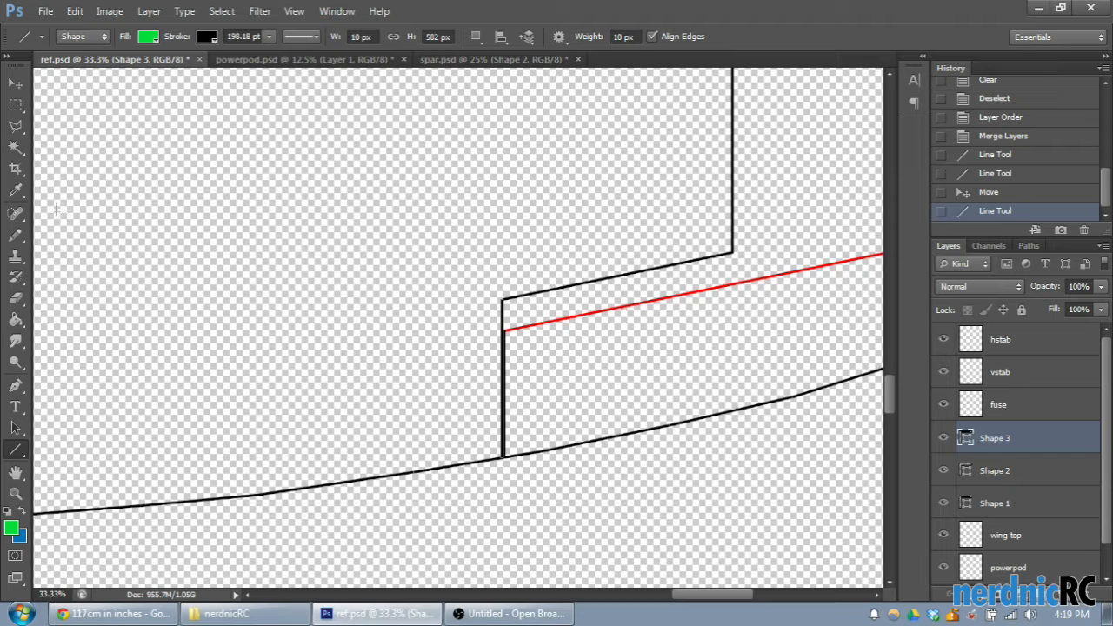
pyautogui.click(15, 105)
pyautogui.click(246, 286)
pyautogui.moveTo(731, 596); pyautogui.dragTo(718, 595)
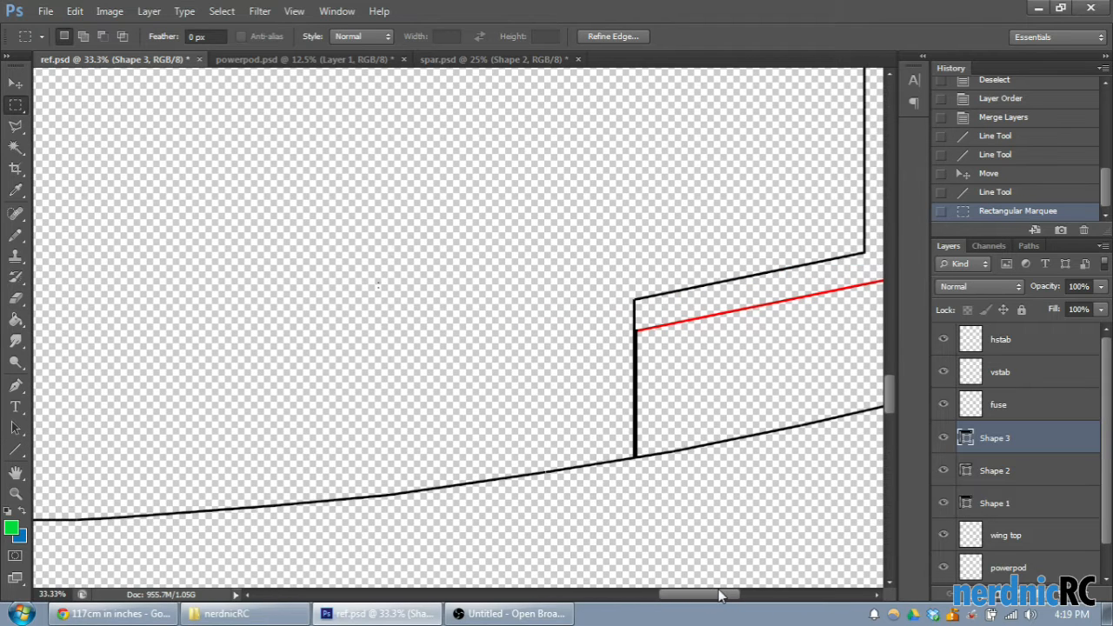
pyautogui.click(1020, 192)
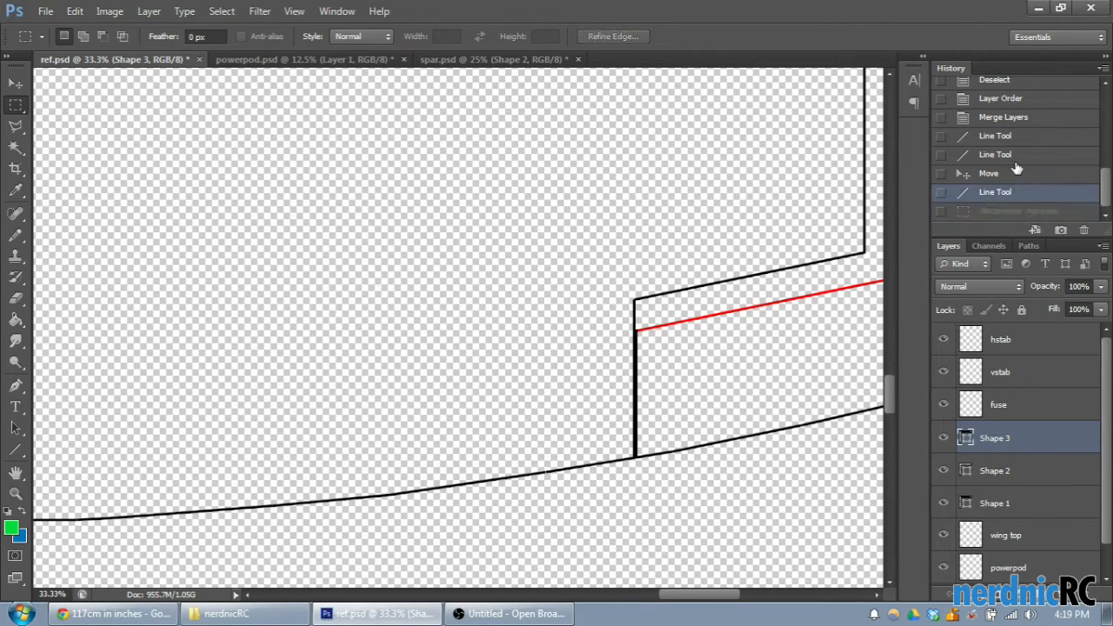
pyautogui.click(1013, 157)
pyautogui.click(1005, 175)
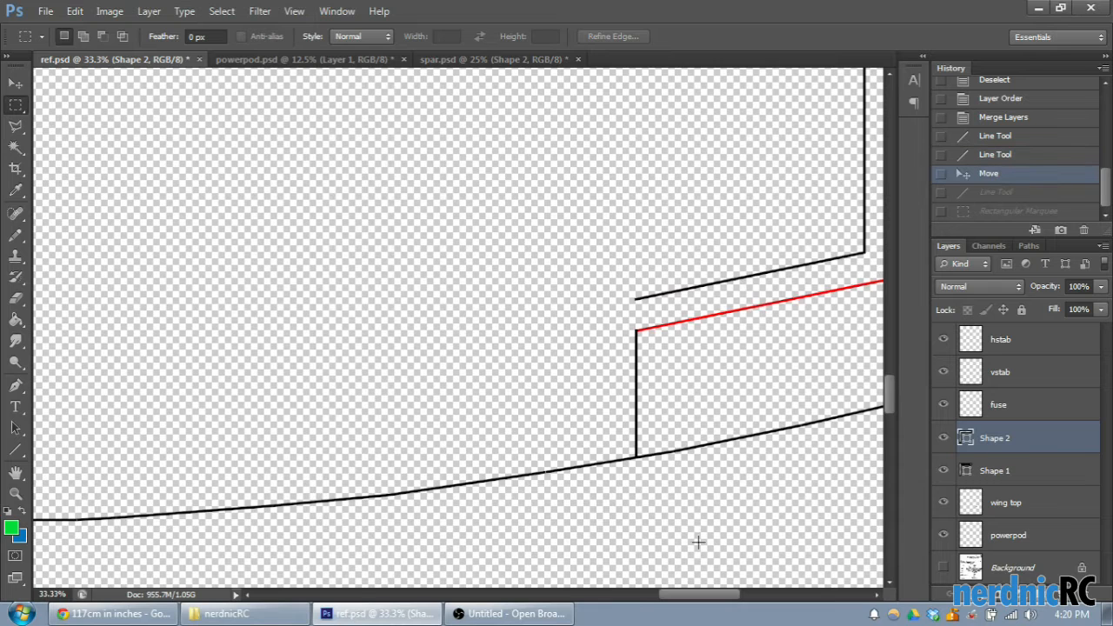
pyautogui.moveTo(705, 587); pyautogui.dragTo(715, 596)
pyautogui.click(683, 525)
# - Try a horizontal line about 4208 px long across the wing from the centre line to the vertical line
pyautogui.click(18, 451)
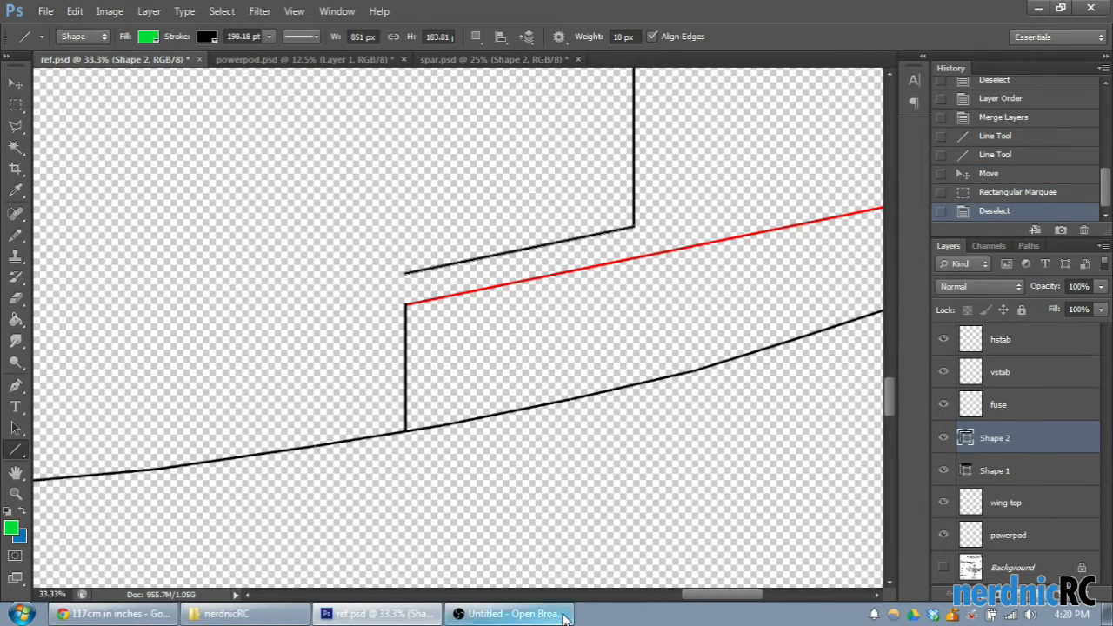
pyautogui.moveTo(684, 595); pyautogui.dragTo(672, 595)
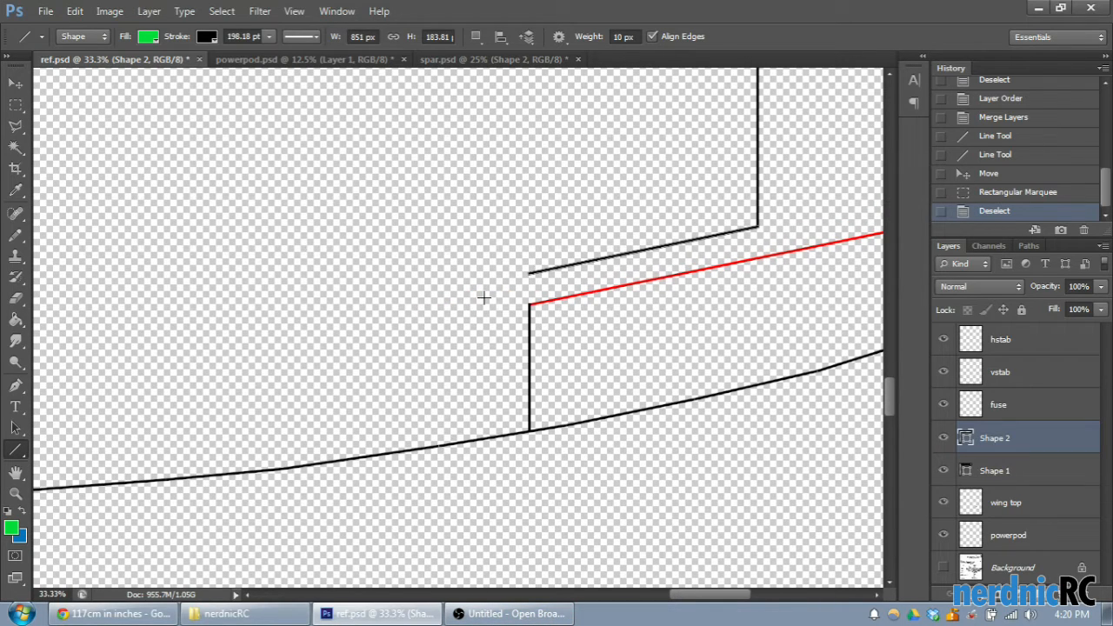
pyautogui.hotkey('ctrl', '-')
pyautogui.hotkey('ctrl', '-')
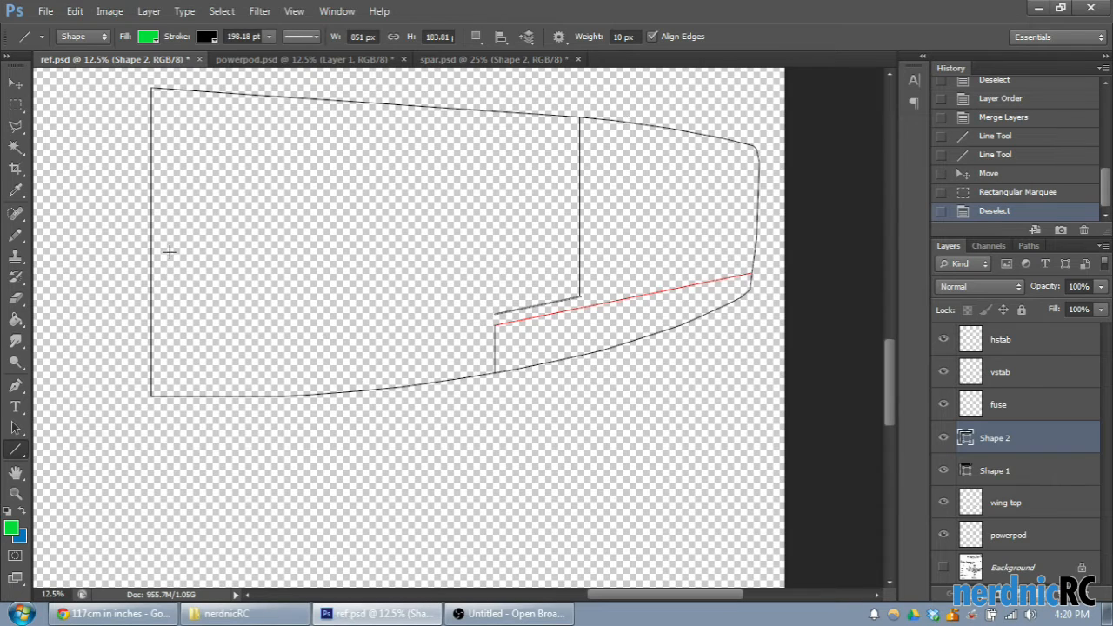
pyautogui.moveTo(150, 235); pyautogui.dragTo(576, 246)
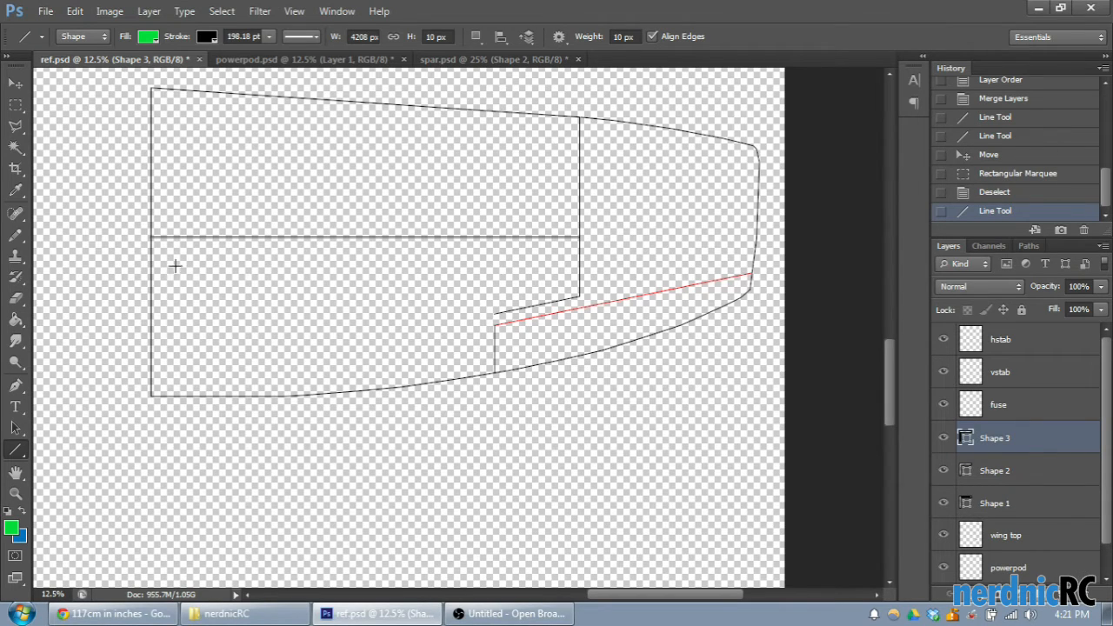
pyautogui.click(994, 192)
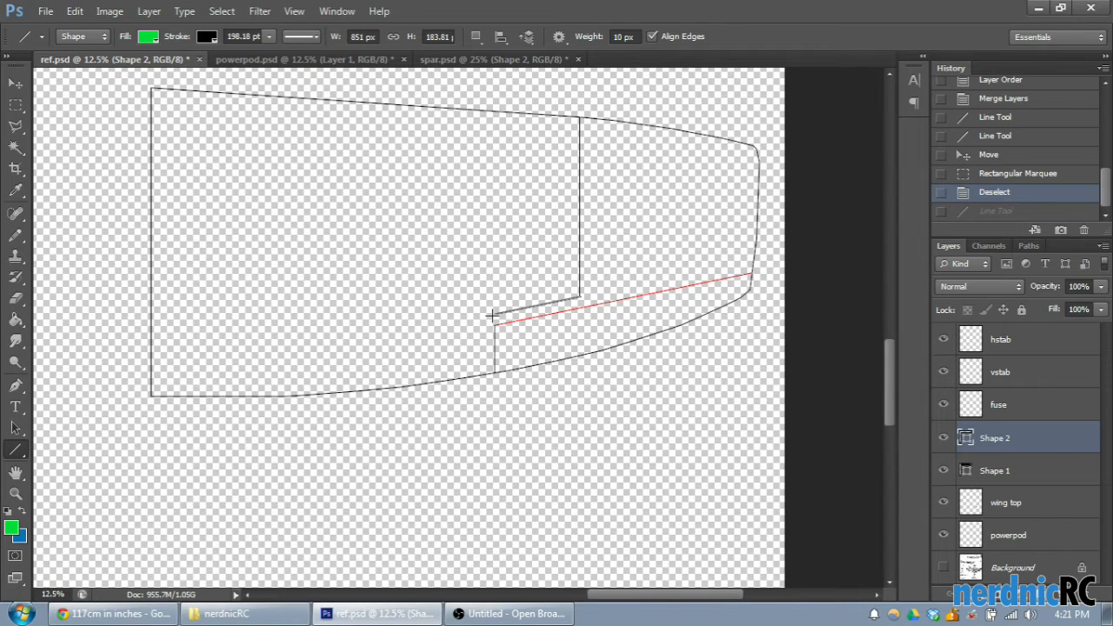
# - Draw a line from the slanted line's inboard end to the centre line, a parallel line below it, and a short line joining their outer ends
pyautogui.moveTo(494, 314); pyautogui.dragTo(152, 334)
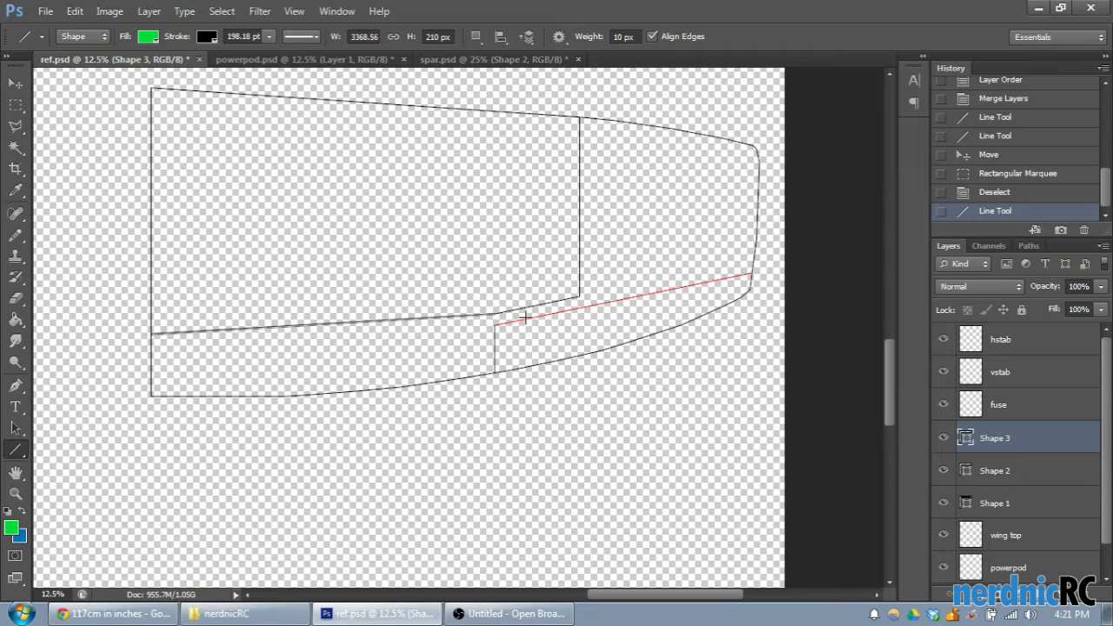
pyautogui.moveTo(482, 320)
pyautogui.mouseDown()
pyautogui.moveTo(484, 360)
pyautogui.moveTo(151, 380)
pyautogui.mouseUp()
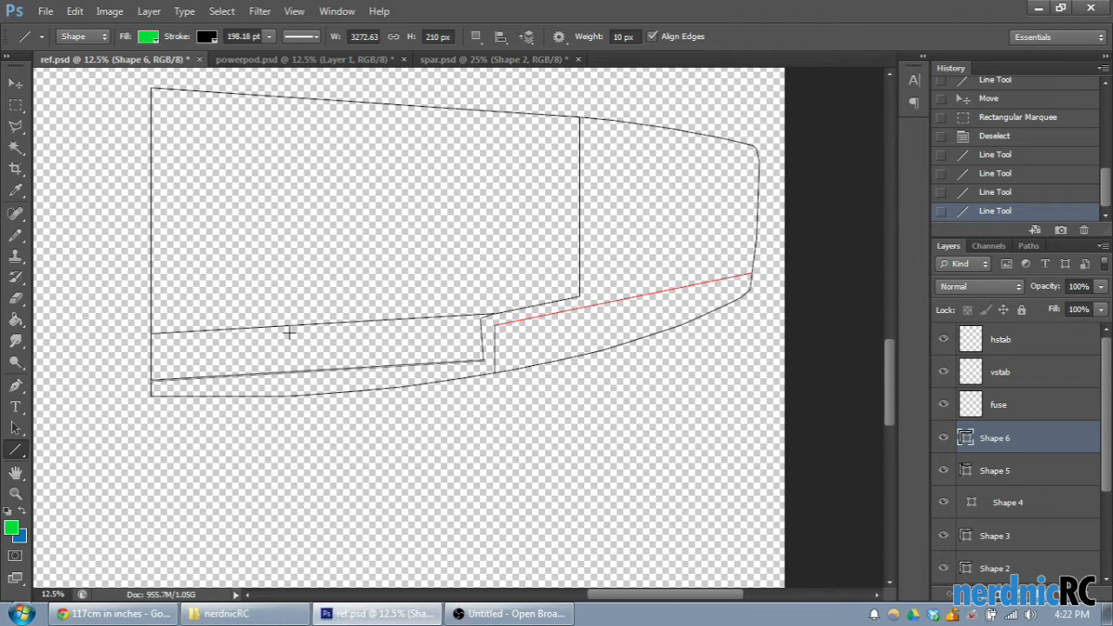
# - Try a line about 3304 px wide from the centre line to the slanted line's inboard end, and one about 962 px wide along the slanted line
pyautogui.moveTo(149, 323); pyautogui.dragTo(488, 309)
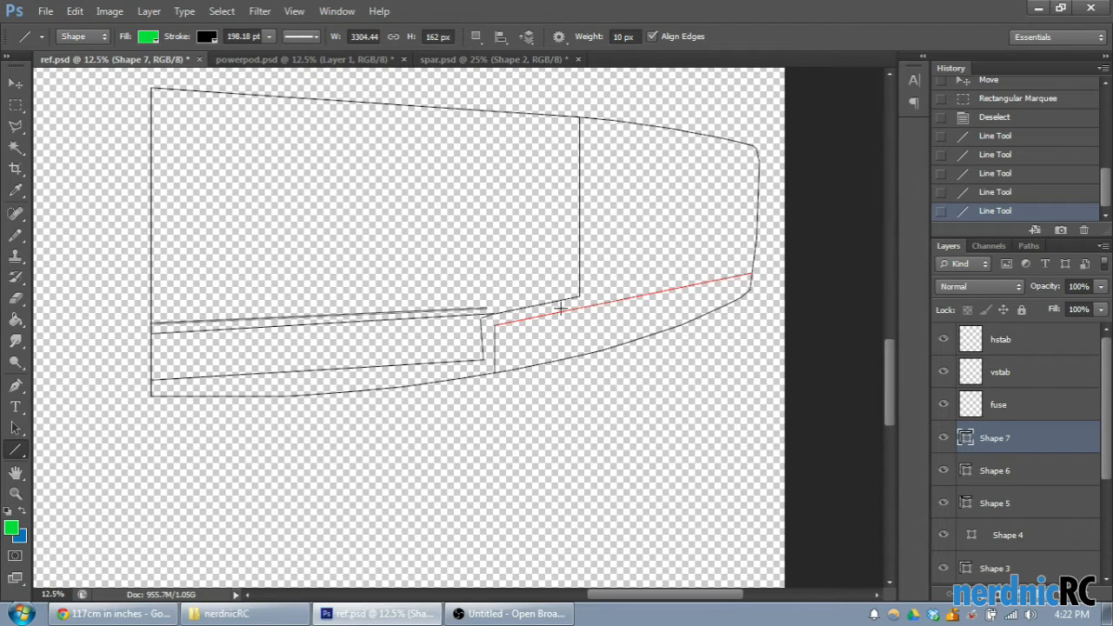
pyautogui.moveTo(485, 317); pyautogui.dragTo(578, 296)
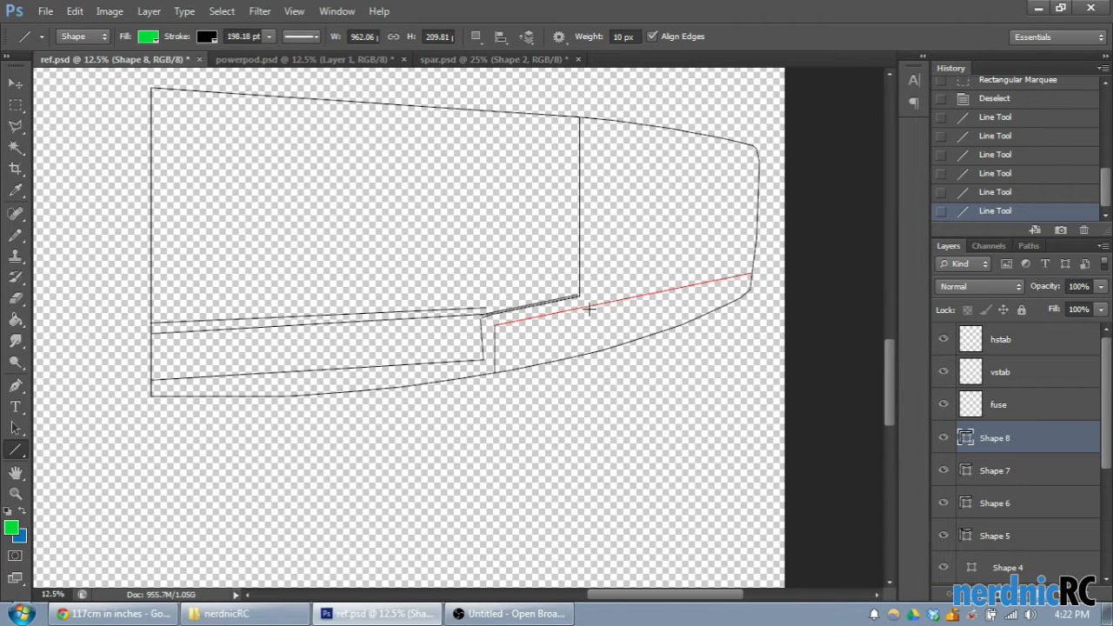
# - Step the history back to the last deselection, undoing all six lines drawn since
pyautogui.click(1000, 192)
pyautogui.click(1000, 173)
pyautogui.click(1000, 155)
pyautogui.click(995, 135)
pyautogui.click(996, 117)
pyautogui.click(1000, 98)
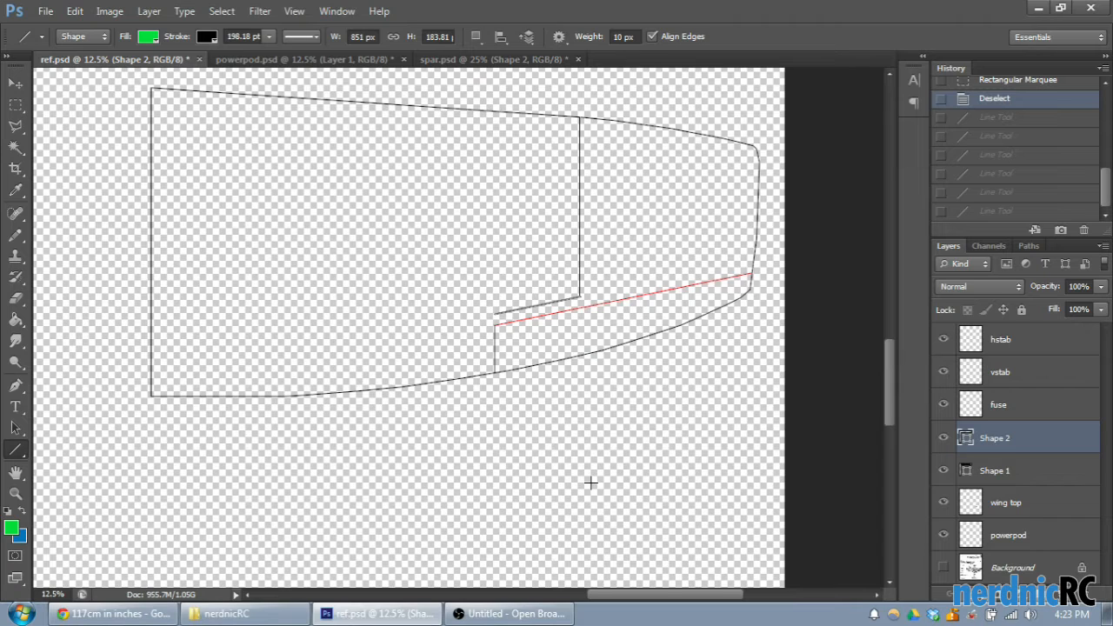
# - Draw a vertical line about 261 px long down from the slanted line's inboard end, just beside the aileron's inner edge
pyautogui.scroll(2, 511, 329)
pyautogui.scroll(1, 527, 428)
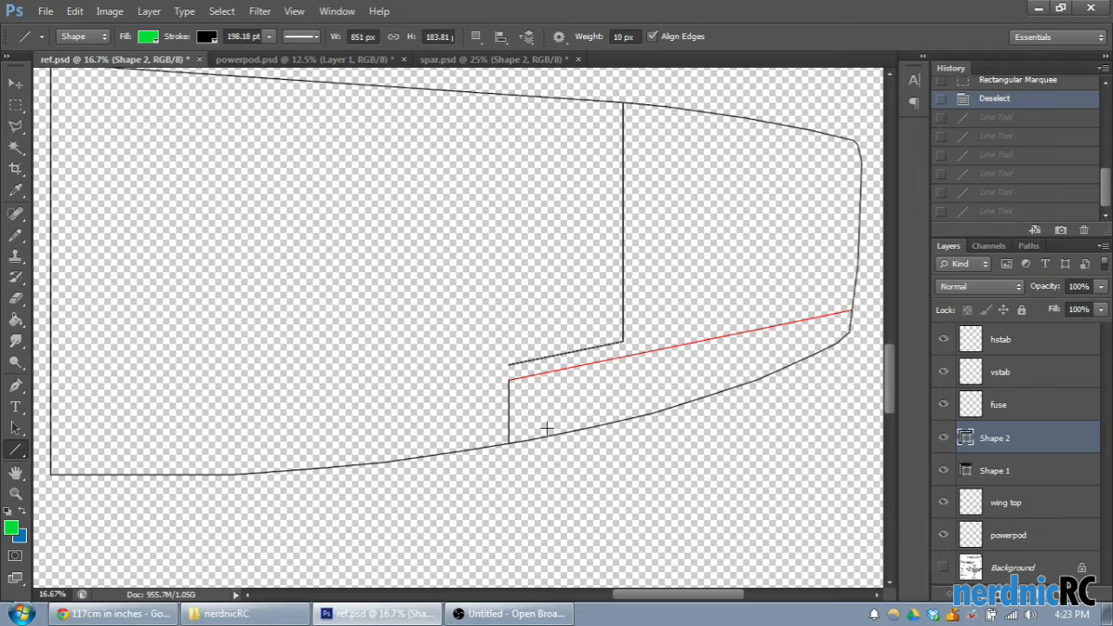
pyautogui.moveTo(683, 597); pyautogui.dragTo(665, 596)
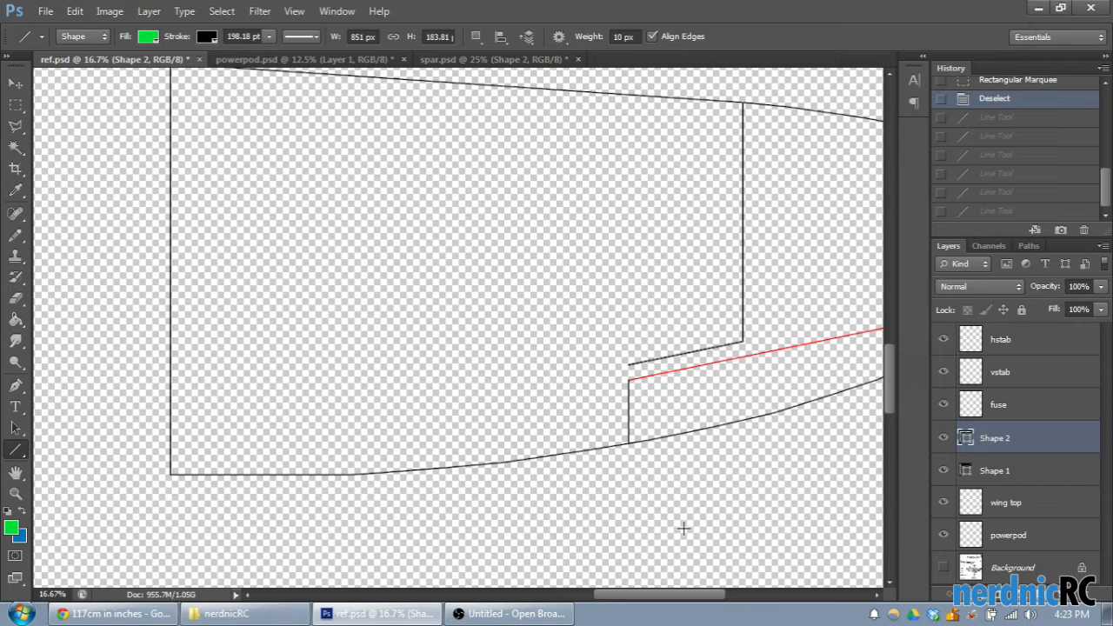
pyautogui.moveTo(682, 598); pyautogui.dragTo(686, 598)
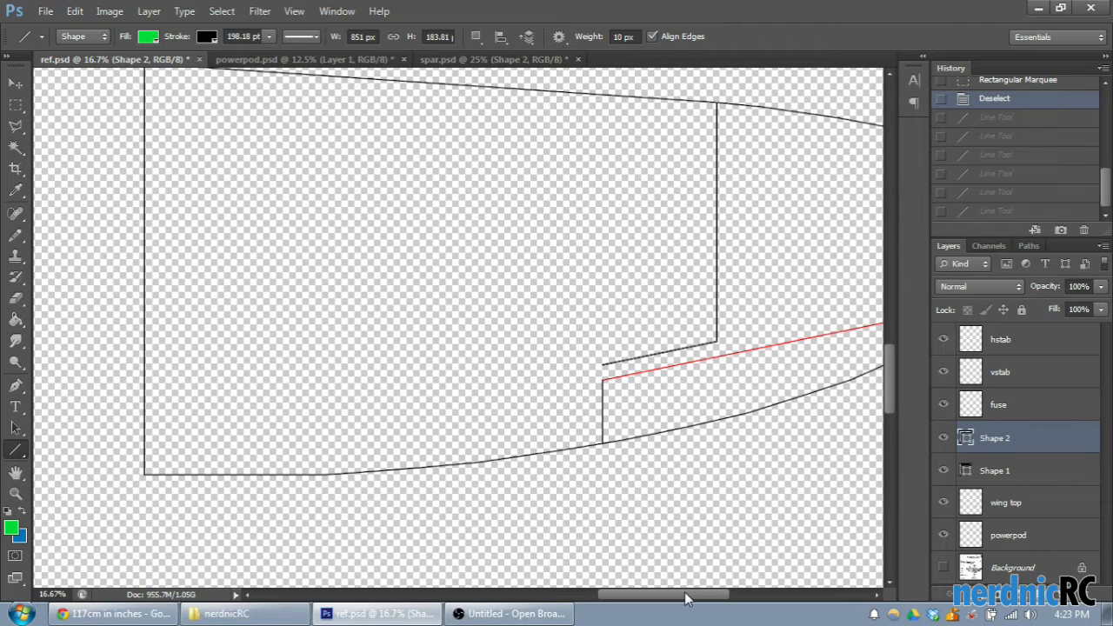
pyautogui.scroll(2, 698, 548)
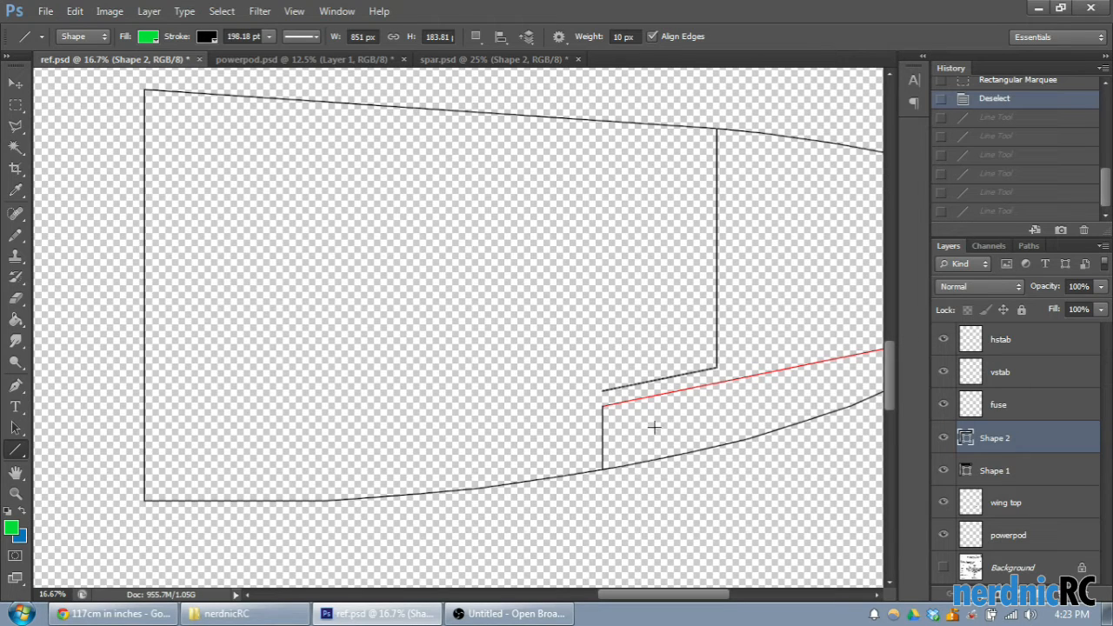
pyautogui.hotkey('ctrl', '+')
pyautogui.scroll(1, 670, 522)
pyautogui.moveTo(662, 597); pyautogui.dragTo(677, 598)
pyautogui.scroll(-8, 626, 542)
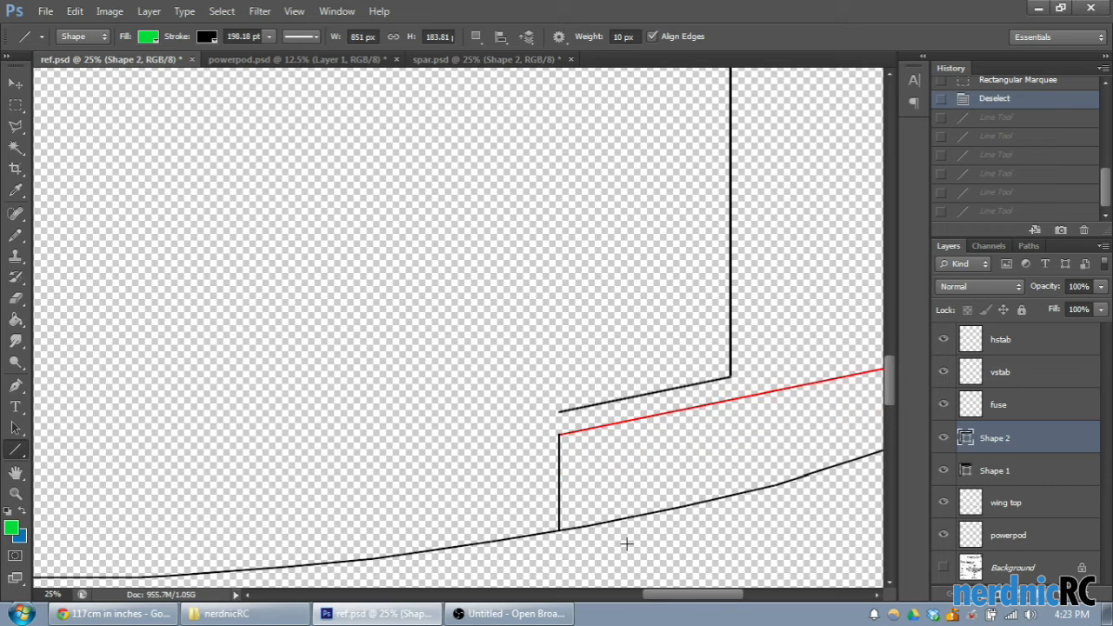
pyautogui.hotkey('ctrl', '+')
pyautogui.scroll(1, 599, 428)
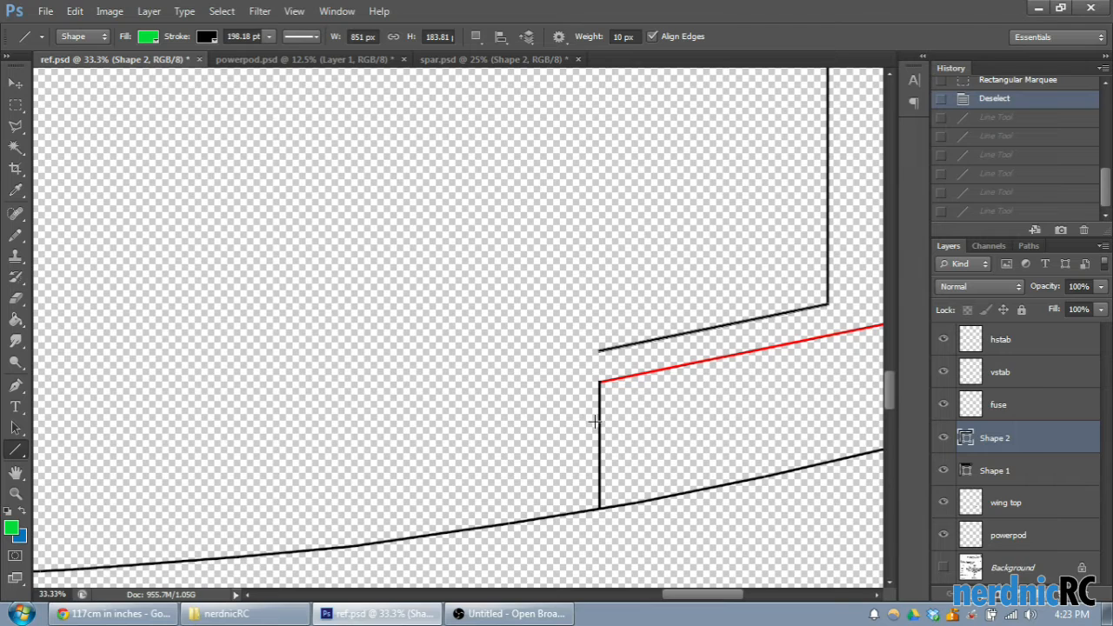
pyautogui.moveTo(595, 423)
pyautogui.mouseDown()
pyautogui.moveTo(596, 365)
pyautogui.moveTo(613, 360)
pyautogui.mouseUp()
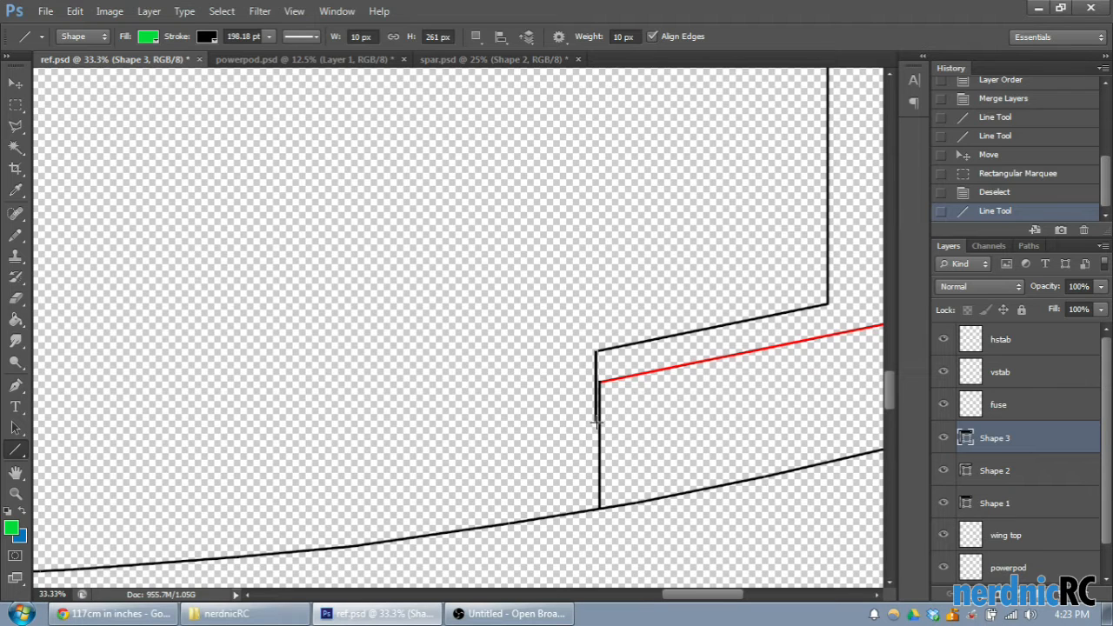
# - Copy the trailing edge between the centre line and the aileron from the wing top layer and paste it on a new layer
pyautogui.moveTo(701, 599); pyautogui.dragTo(683, 599)
pyautogui.scroll(-4, 685, 554)
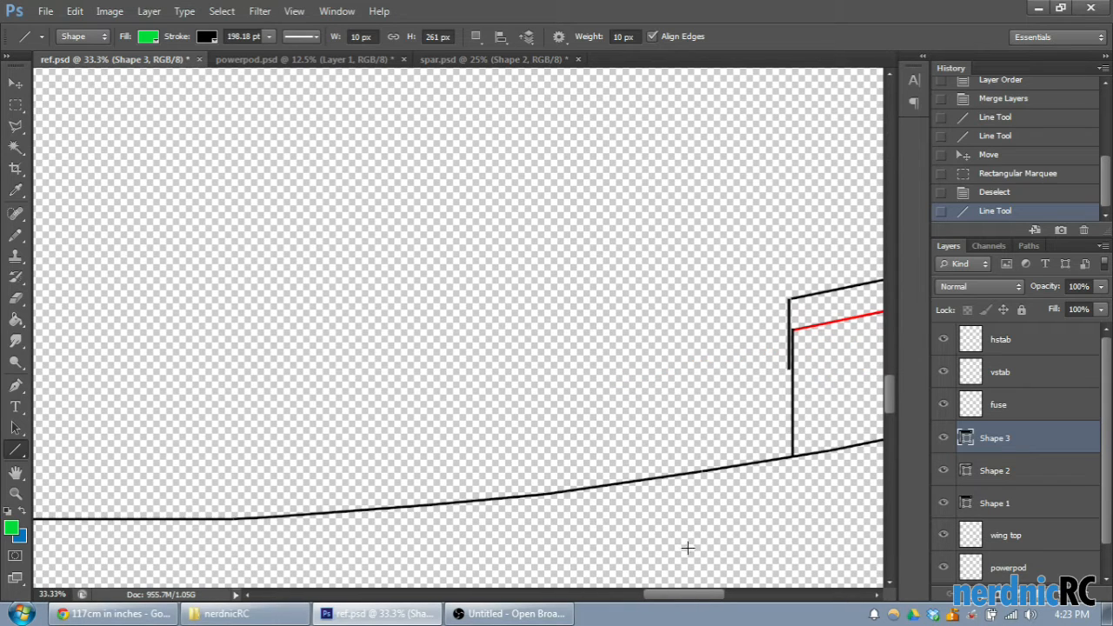
pyautogui.hotkey('ctrl', '-')
pyautogui.hotkey('ctrl', '-')
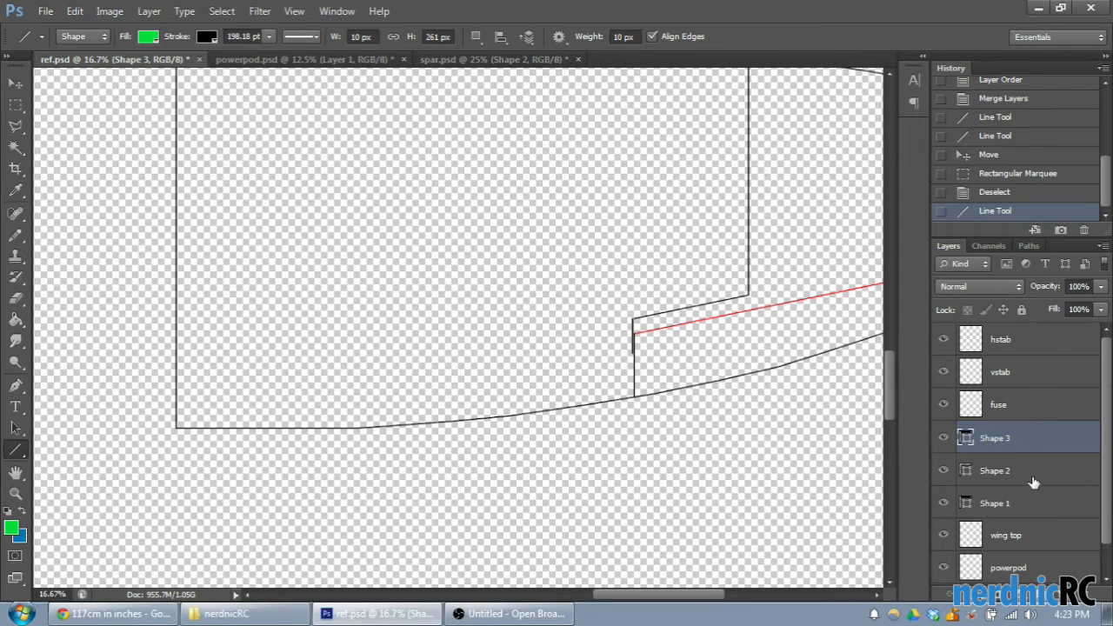
pyautogui.scroll(-1, 1022, 480)
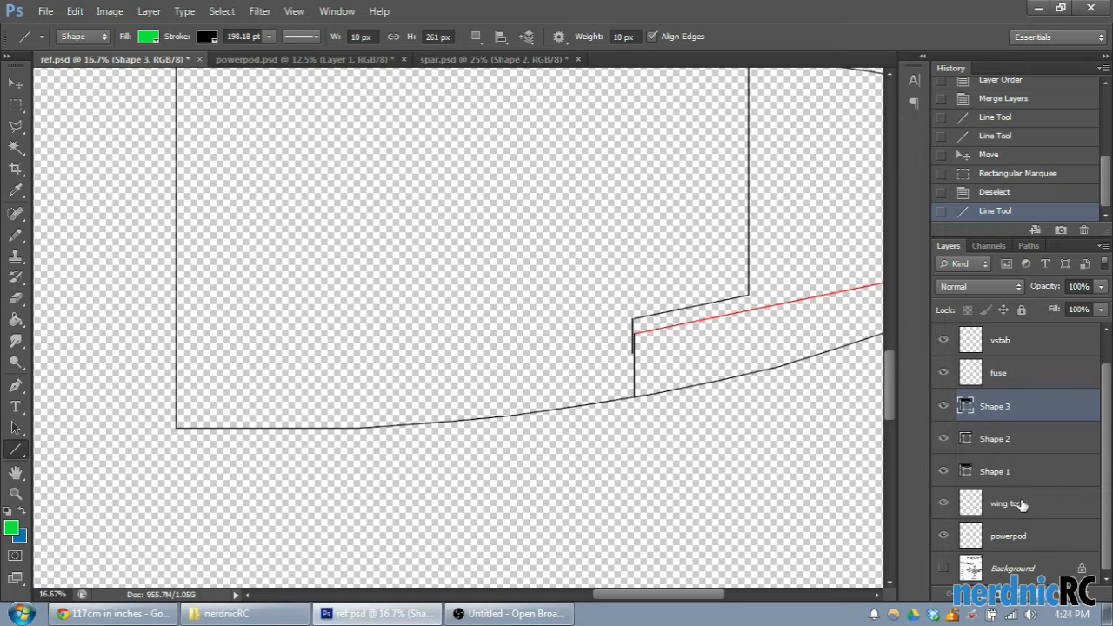
pyautogui.scroll(1, 1053, 526)
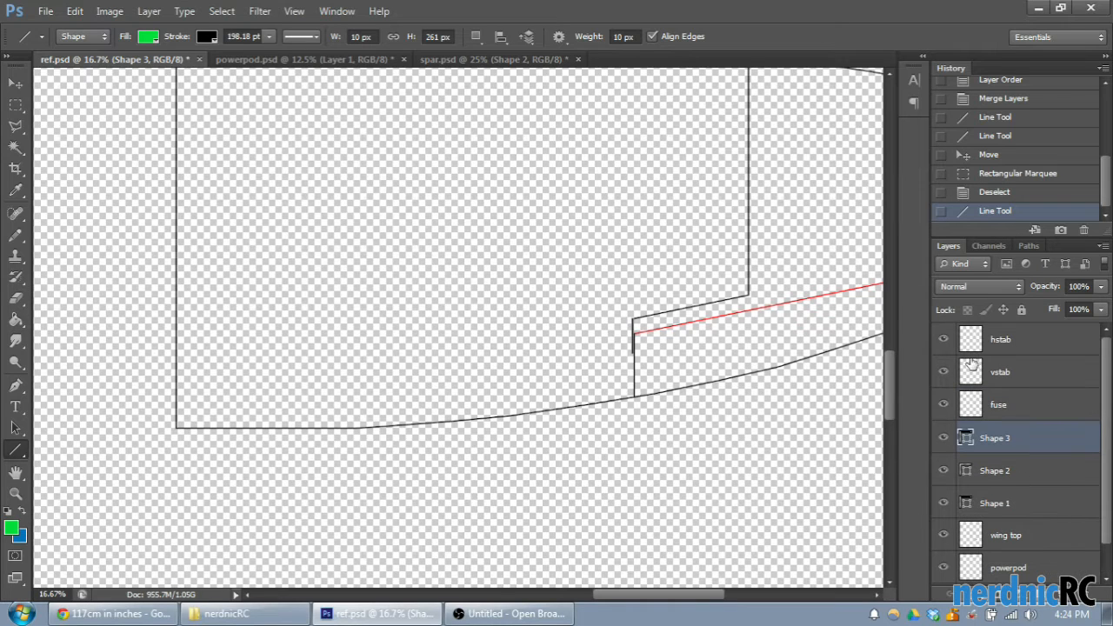
pyautogui.click(1011, 538)
pyautogui.click(16, 105)
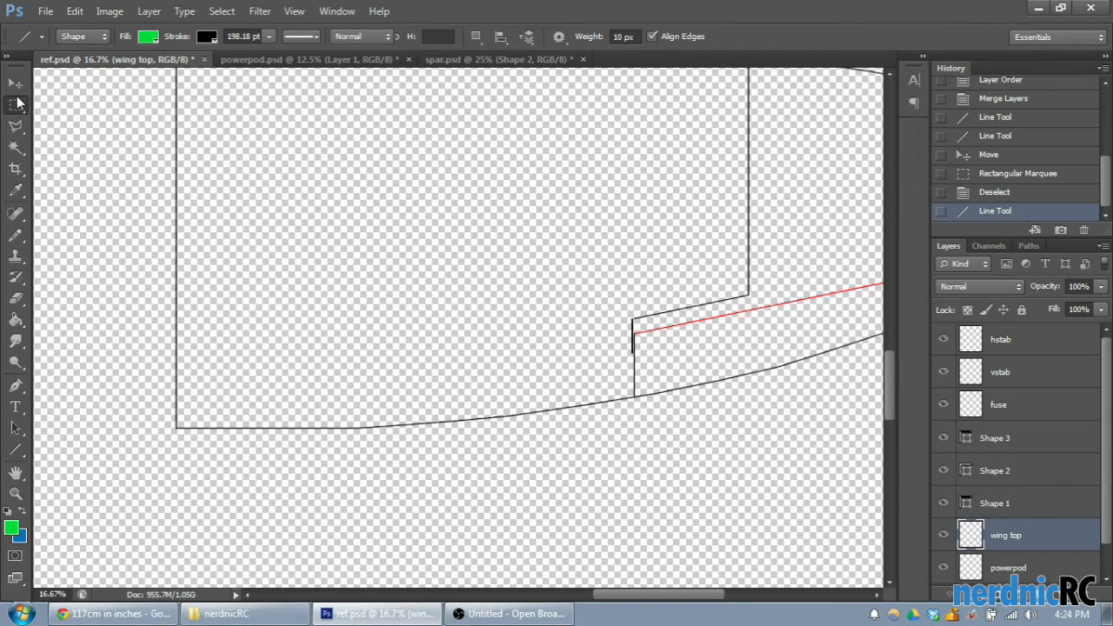
pyautogui.moveTo(184, 423); pyautogui.dragTo(258, 448)
pyautogui.moveTo(184, 352)
pyautogui.mouseDown()
pyautogui.moveTo(207, 382)
pyautogui.moveTo(559, 484)
pyautogui.moveTo(630, 492)
pyautogui.mouseUp()
pyautogui.hotkey('ctrl', 'c')
pyautogui.hotkey('ctrl', 'v')
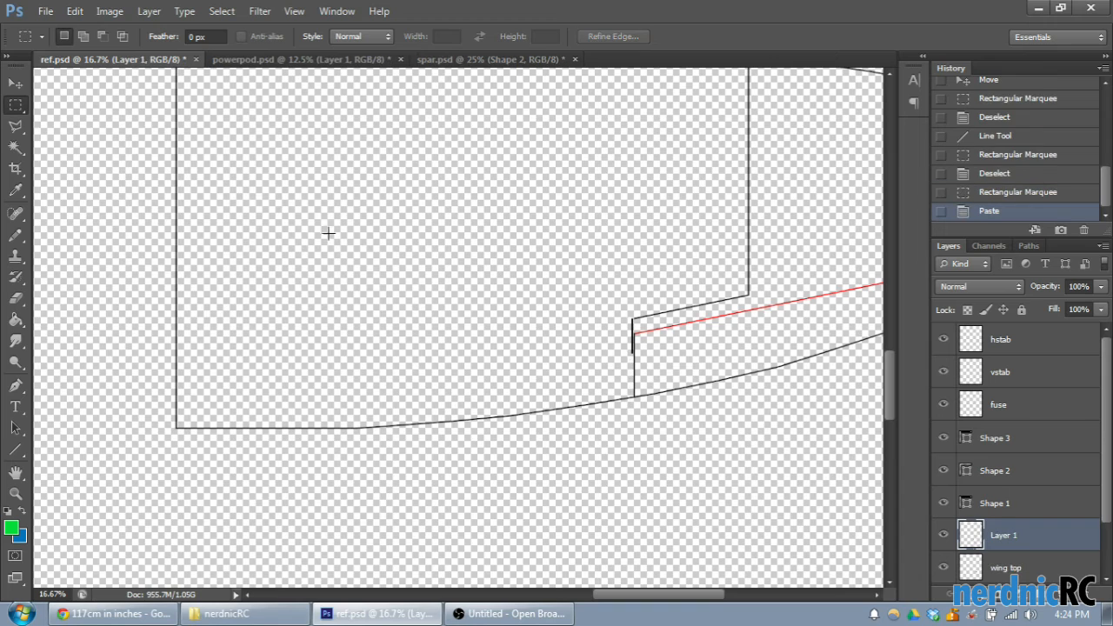
# - Move the pasted trailing-edge copy up until its outer end meets the short vertical line's lower end
pyautogui.click(15, 83)
pyautogui.moveTo(355, 427); pyautogui.dragTo(360, 380)
pyautogui.scroll(3, 360, 380)
pyautogui.moveTo(665, 597); pyautogui.dragTo(692, 596)
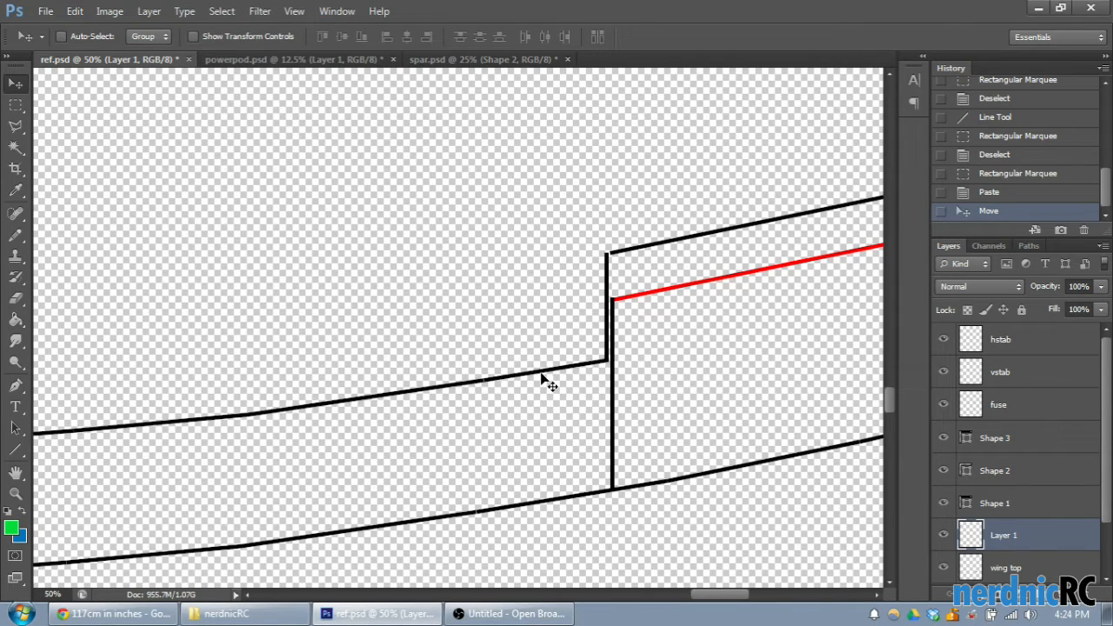
# - Extend the copied edge to the centre line with a short horizontal line and nudge that line into alignment
pyautogui.moveTo(718, 597); pyautogui.dragTo(623, 597)
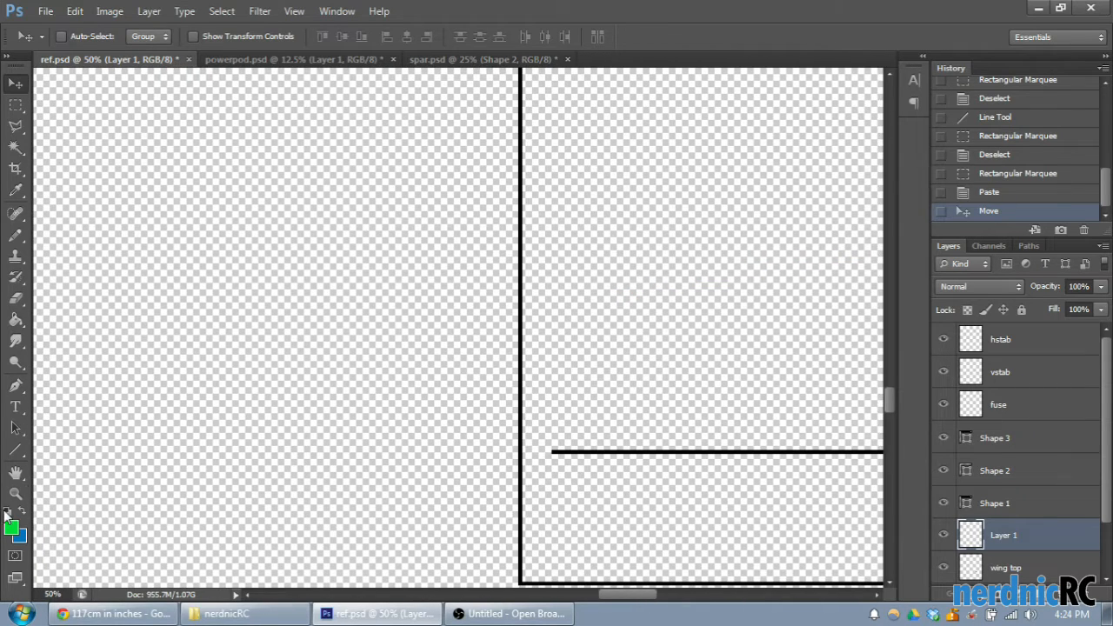
pyautogui.click(15, 448)
pyautogui.moveTo(562, 452); pyautogui.dragTo(522, 452)
pyautogui.click(17, 83)
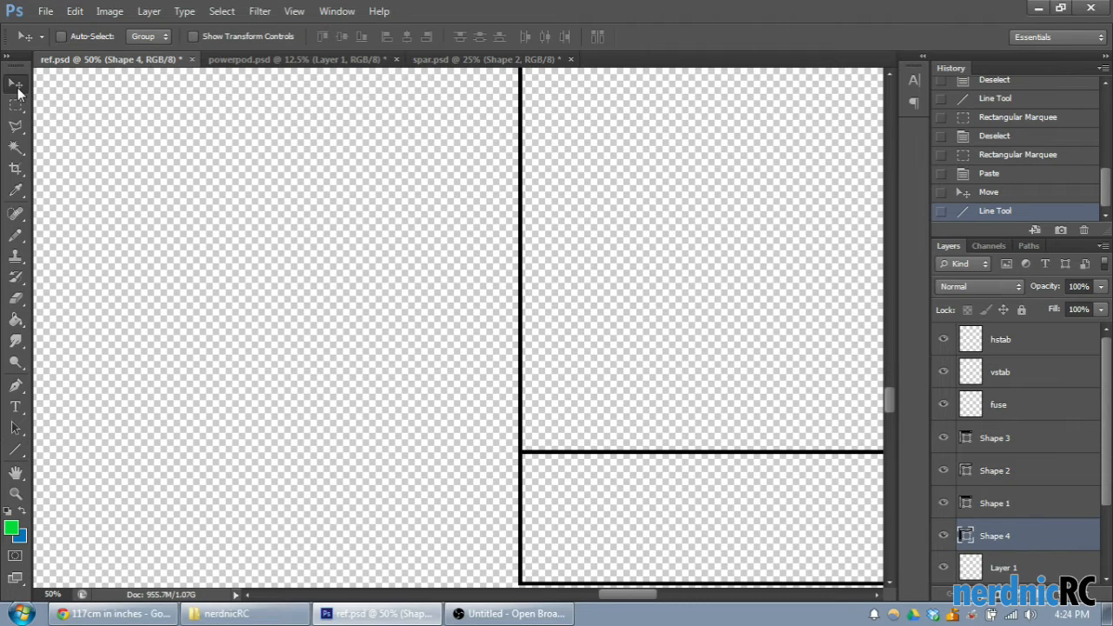
pyautogui.press('Up')
pyautogui.press('Down')
pyautogui.press('Down')
pyautogui.press('Up')
# - Rasterize the layers Shape 1 to Shape 4 and merge them into one layer
pyautogui.hotkey('ctrl', '-')
pyautogui.hotkey('ctrl', '-')
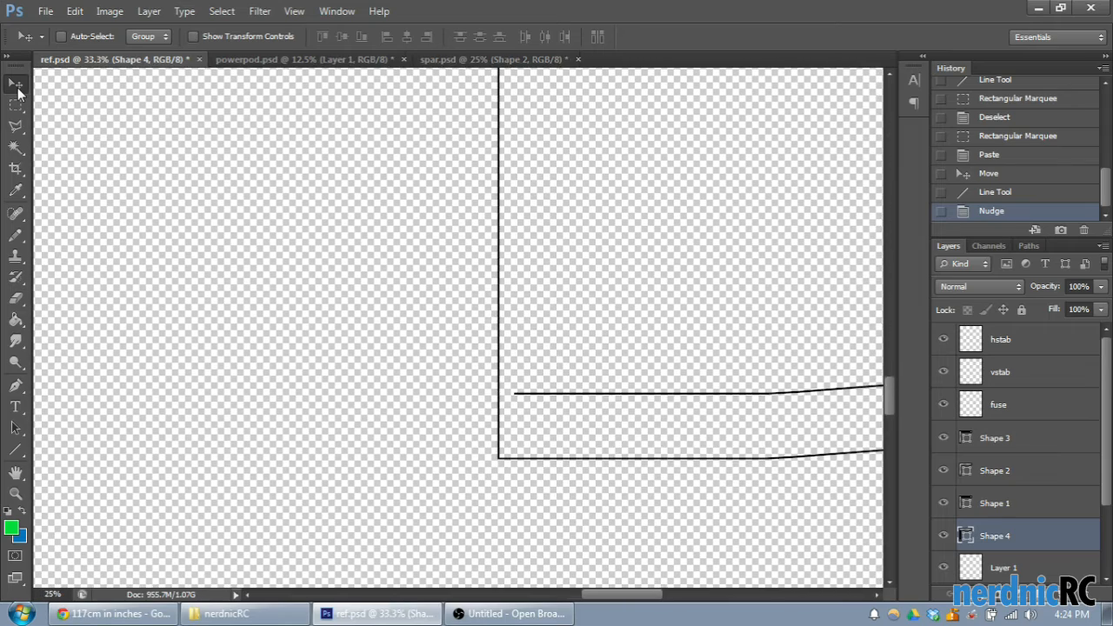
pyautogui.moveTo(629, 592); pyautogui.dragTo(681, 604)
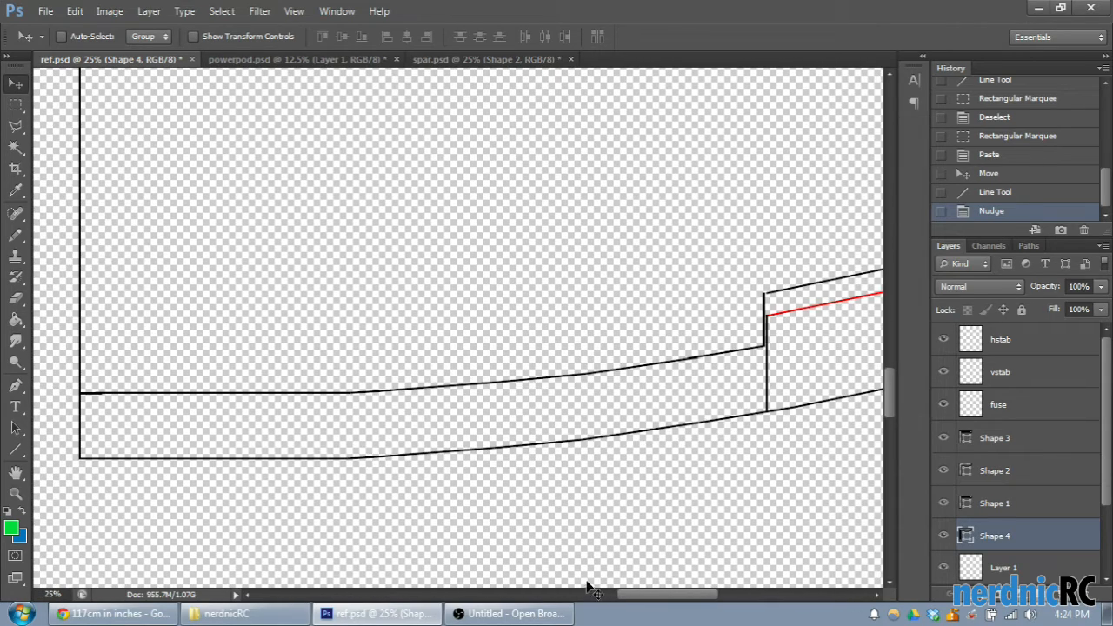
pyautogui.hotkey('ctrl', '-')
pyautogui.hotkey('ctrl', '-')
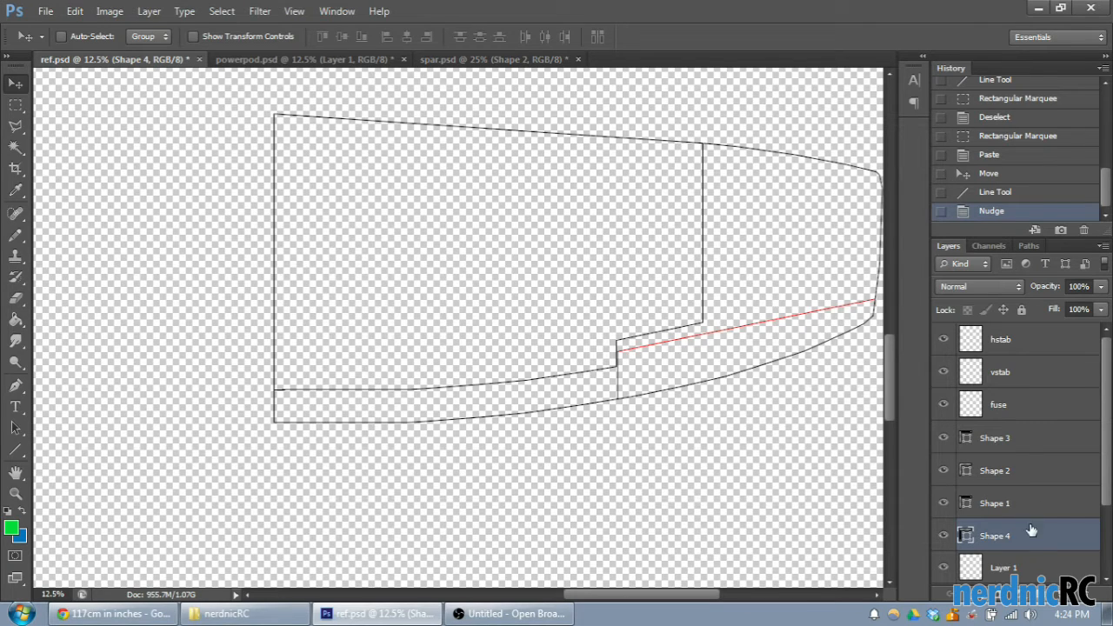
pyautogui.keyDown('shift'); pyautogui.click(1009, 449); pyautogui.keyUp('shift')
pyautogui.rightClick(1008, 450)
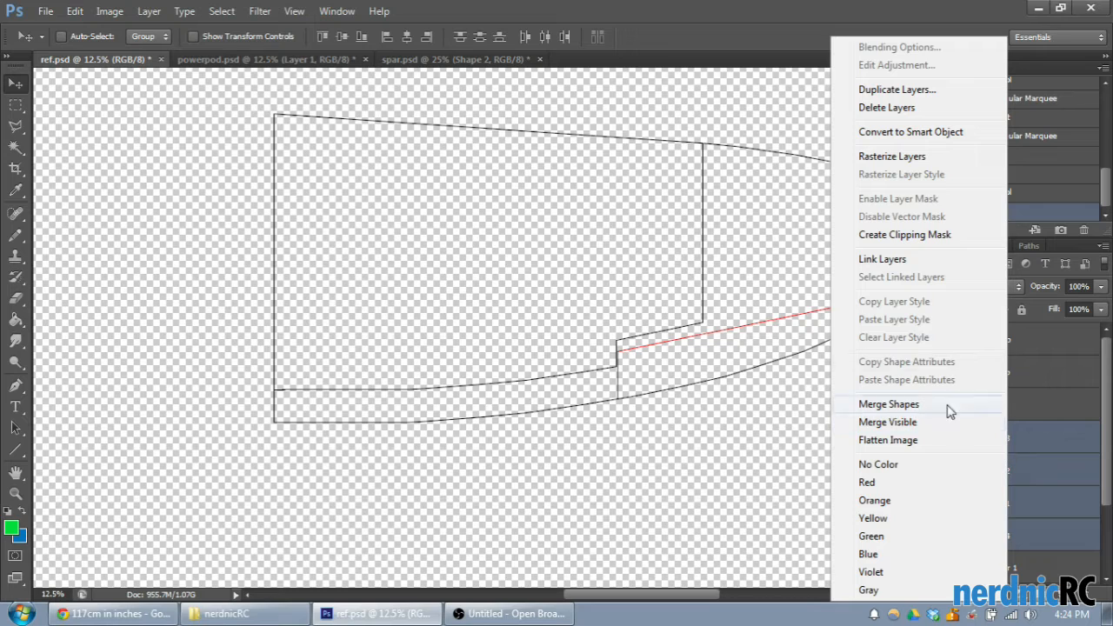
pyautogui.click(904, 157)
pyautogui.rightClick(974, 447)
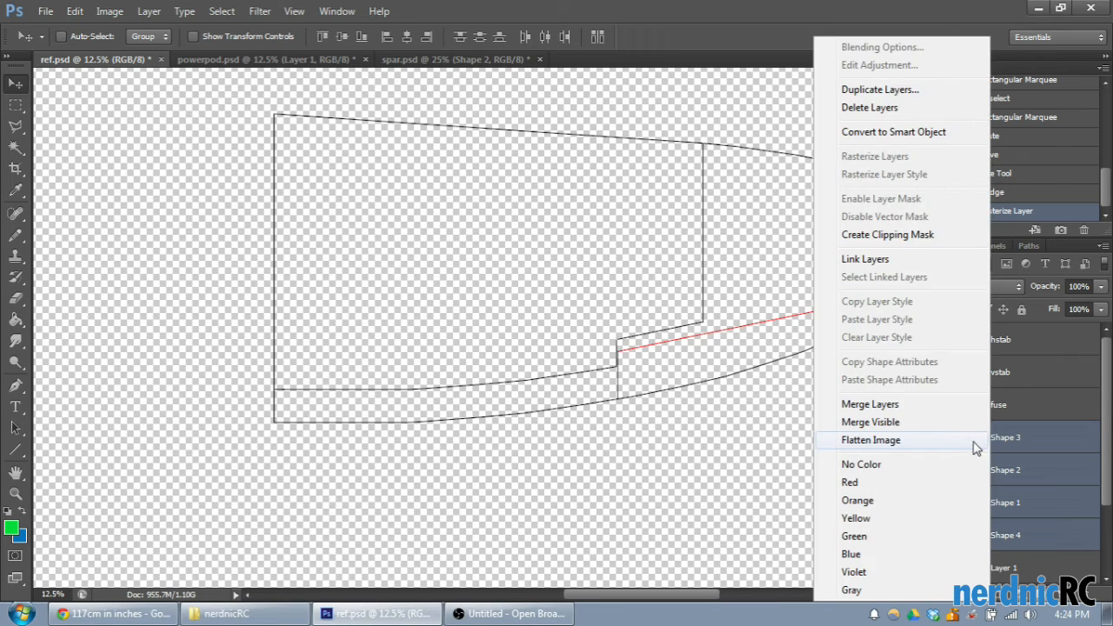
pyautogui.click(905, 406)
# - Check the merged lines by toggling their visibility, and merge the Shape 3 layer with Layer 1
pyautogui.click(943, 437)
pyautogui.click(943, 438)
pyautogui.click(944, 437)
pyautogui.click(943, 437)
pyautogui.click(943, 469)
pyautogui.click(943, 470)
pyautogui.keyDown('shift'); pyautogui.click(1009, 470); pyautogui.keyUp('shift')
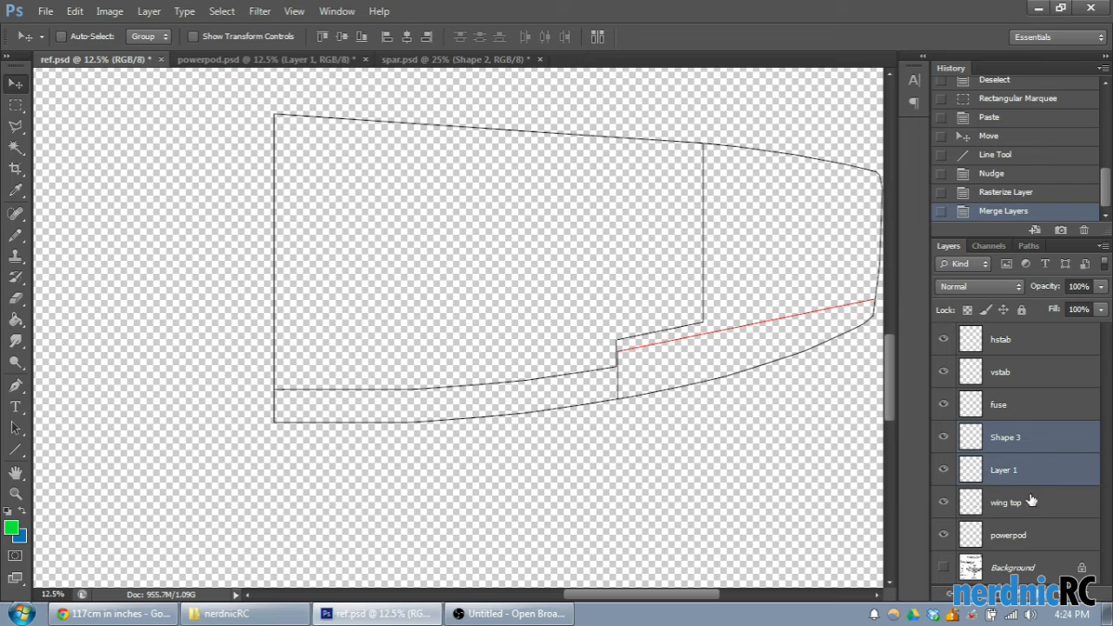
pyautogui.rightClick(1021, 446)
pyautogui.click(896, 398)
# - Rename the merged layer "bottom wing" and toggle its visibility to check its lines
pyautogui.click(943, 437)
pyautogui.click(944, 437)
pyautogui.doubleClick(1018, 439)
pyautogui.write('bottom wing')
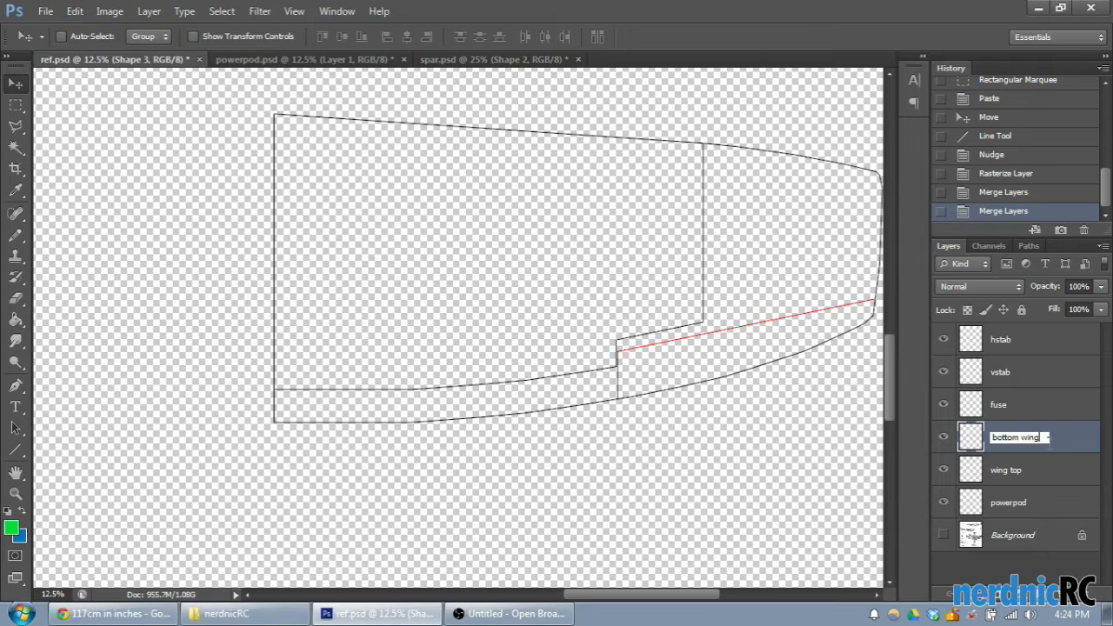
pyautogui.press('Return')
pyautogui.click(943, 437)
pyautogui.click(944, 438)
pyautogui.click(944, 438)
pyautogui.click(943, 437)
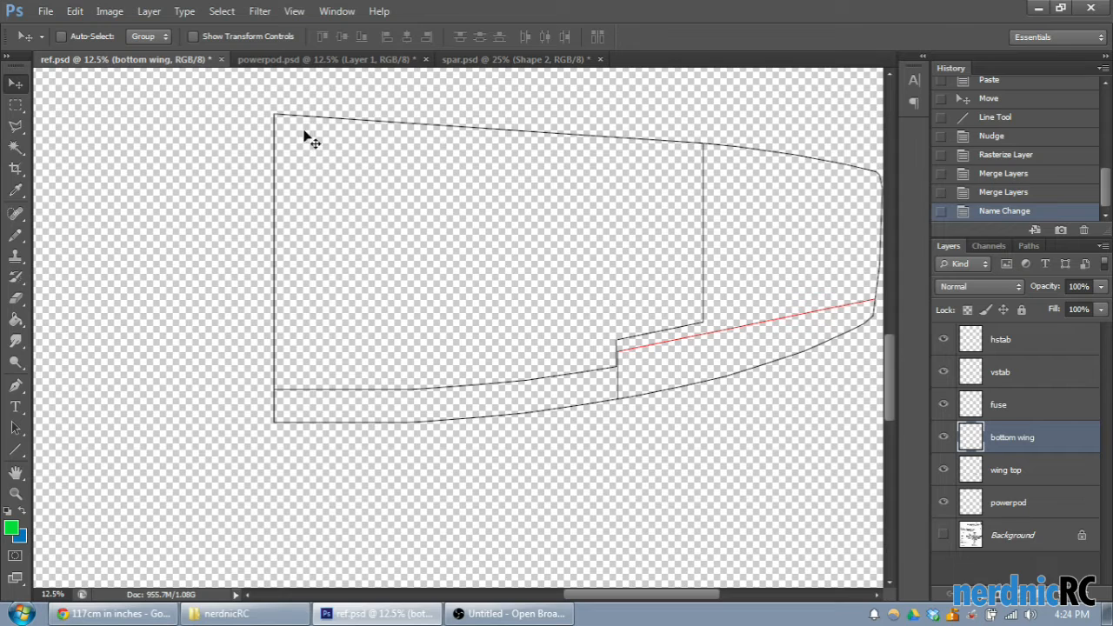
pyautogui.scroll(2, 513, 374)
pyautogui.scroll(-1, 546, 392)
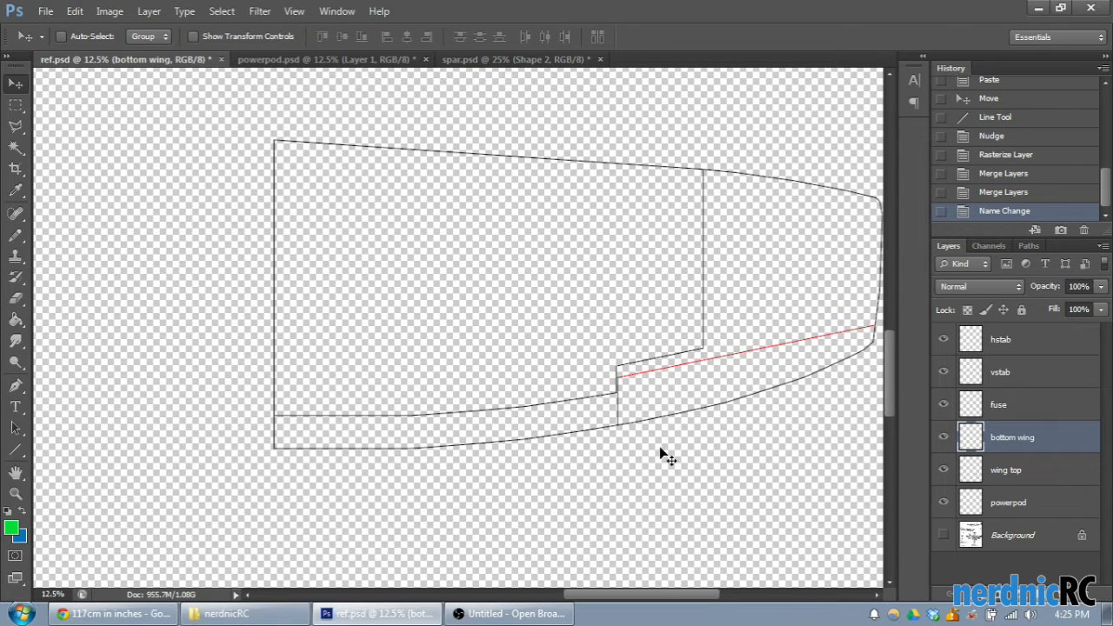
pyautogui.scroll(1, 660, 460)
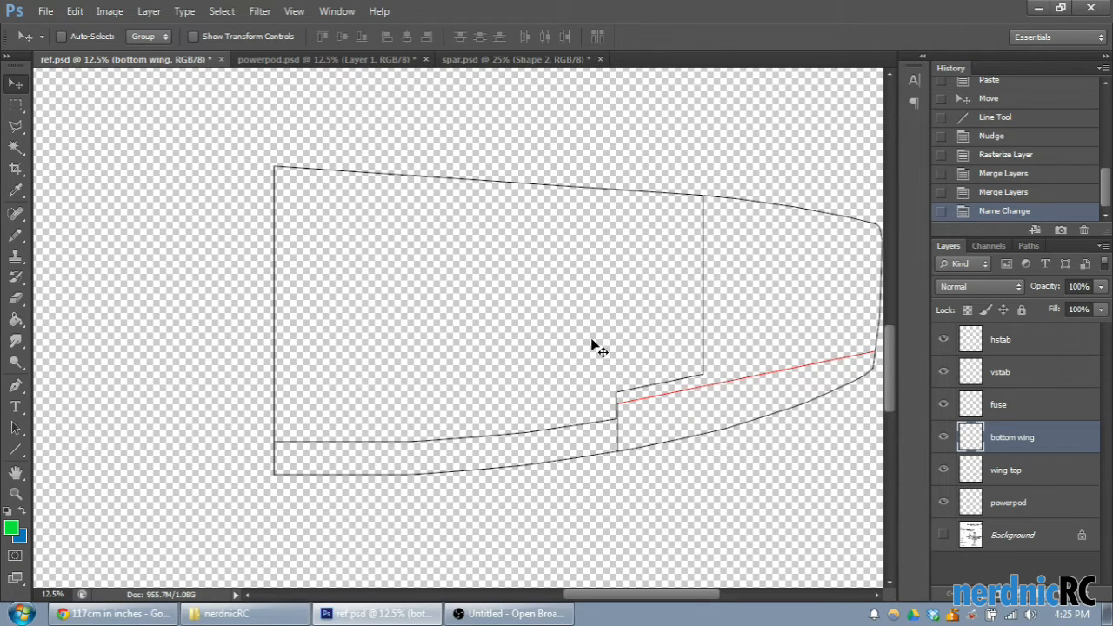
pyautogui.moveTo(672, 596)
pyautogui.mouseDown()
pyautogui.moveTo(687, 596)
pyautogui.moveTo(653, 590)
pyautogui.mouseUp()
pyautogui.hotkey('ctrl', '+')
pyautogui.scroll(3, 708, 525)
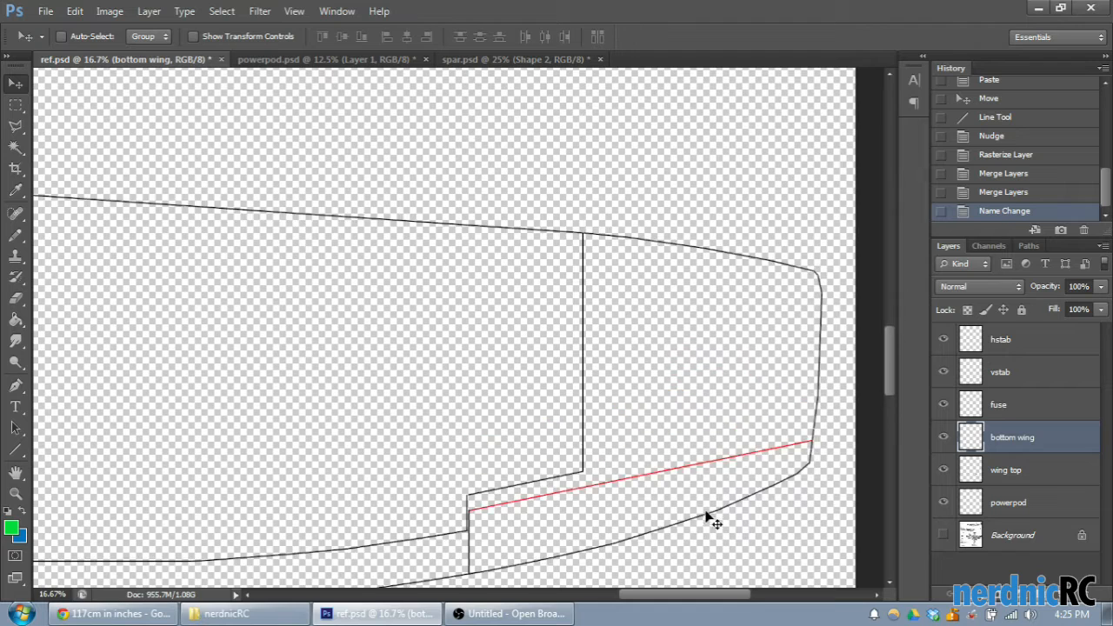
pyautogui.scroll(-1, 703, 532)
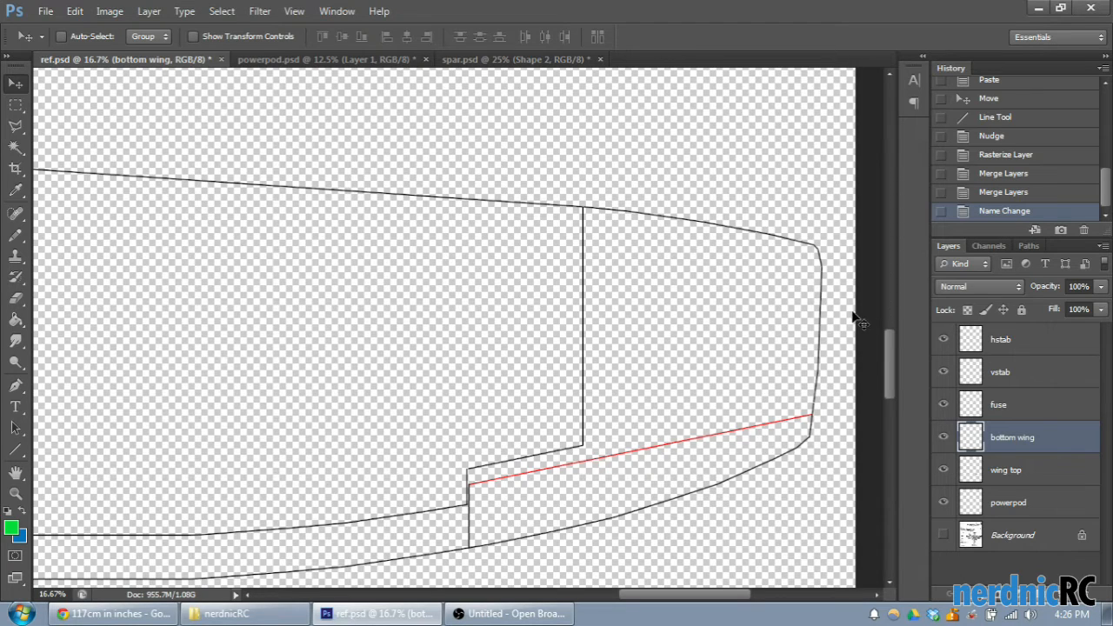
pyautogui.click(16, 450)
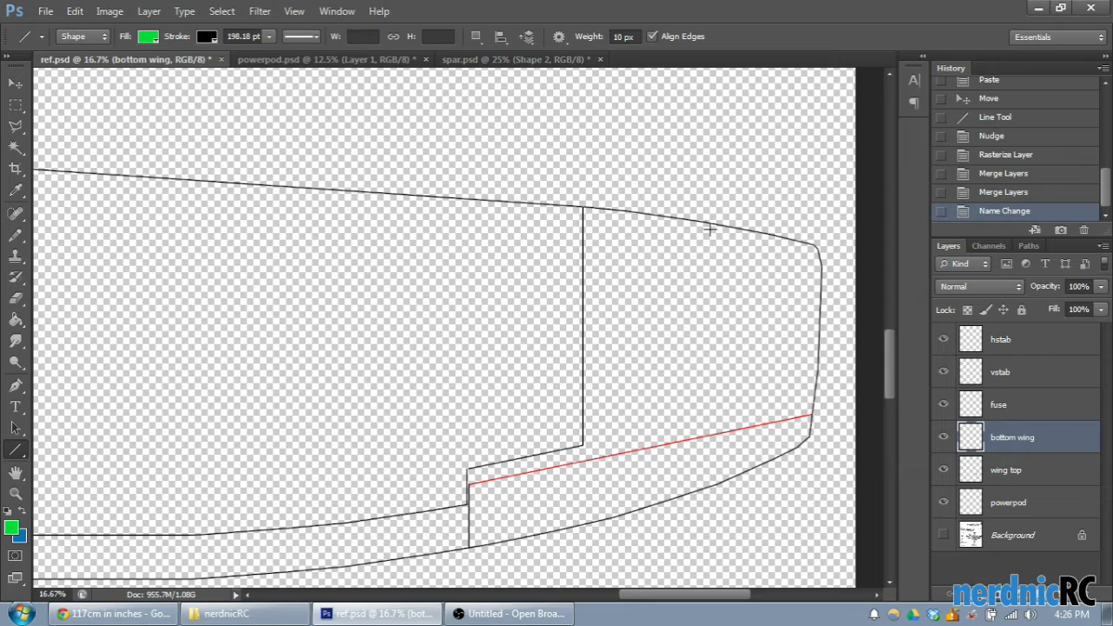
pyautogui.moveTo(701, 225); pyautogui.dragTo(703, 432)
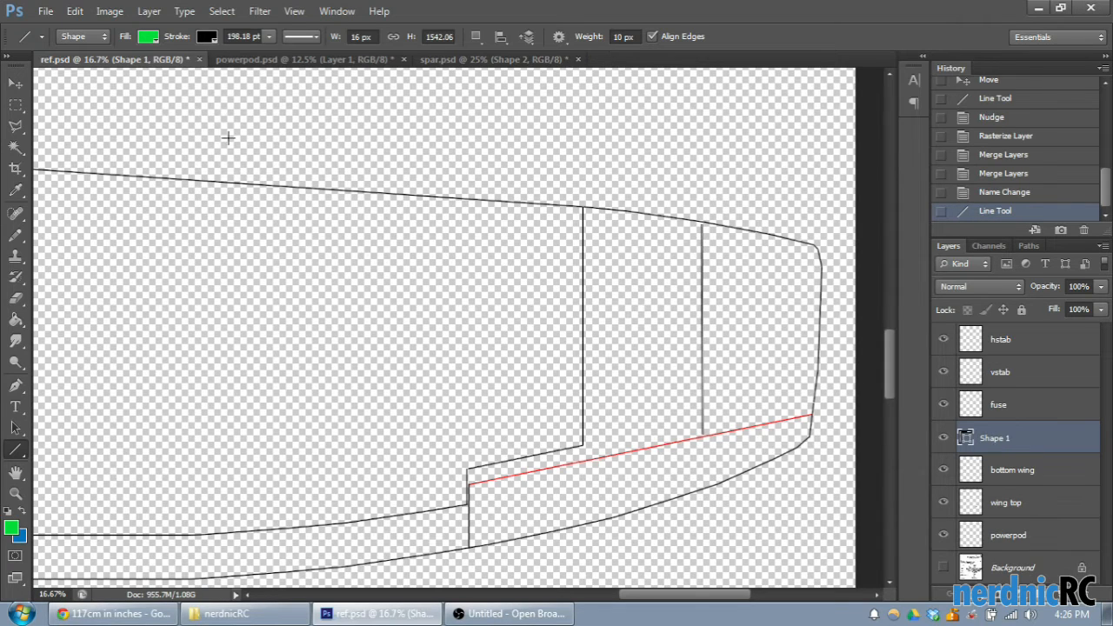
pyautogui.click(1005, 193)
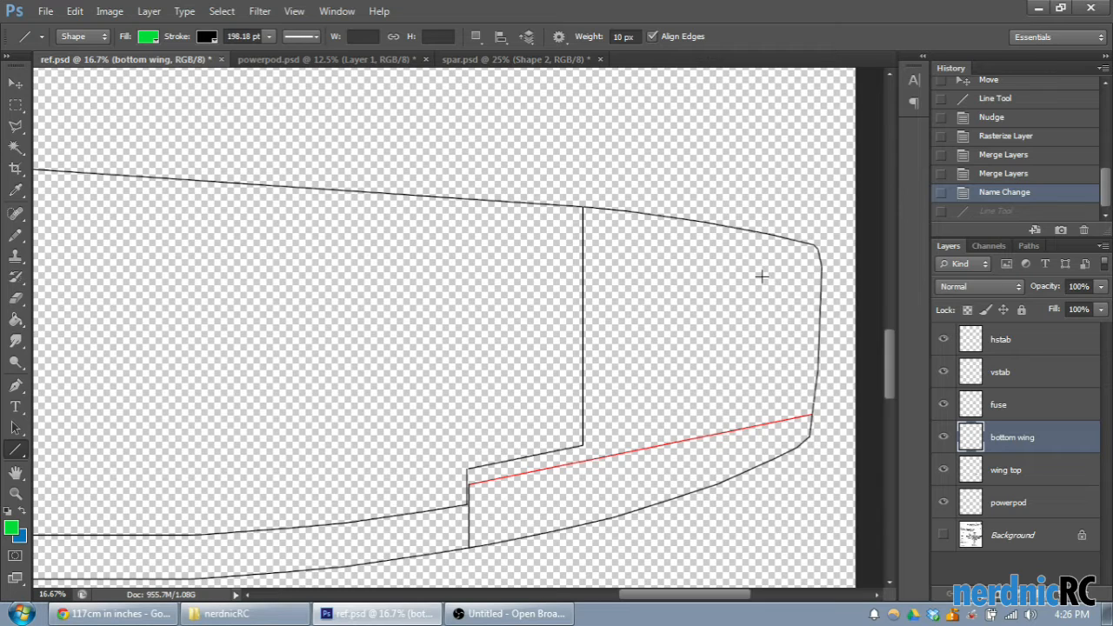
pyautogui.hotkey('ctrl', '-')
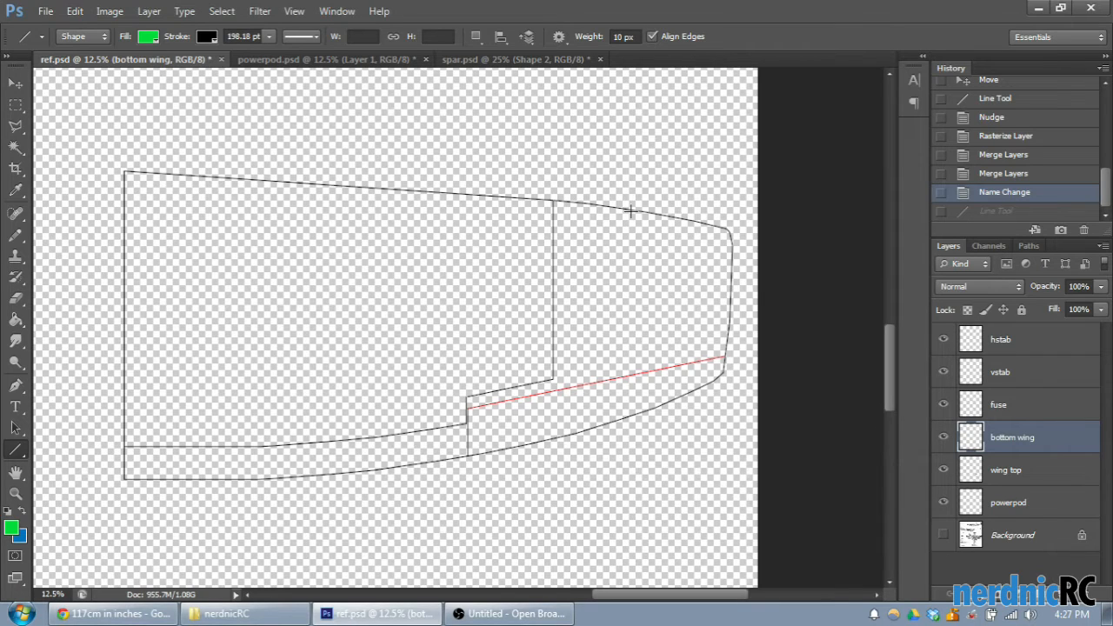
pyautogui.moveTo(631, 211); pyautogui.dragTo(639, 369)
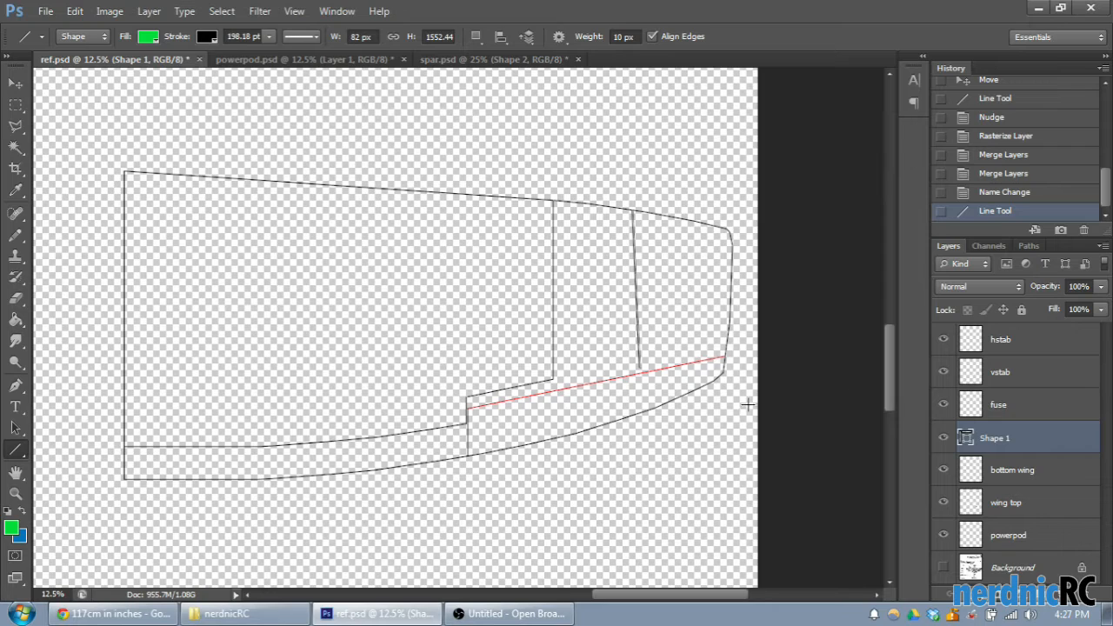
pyautogui.click(1000, 199)
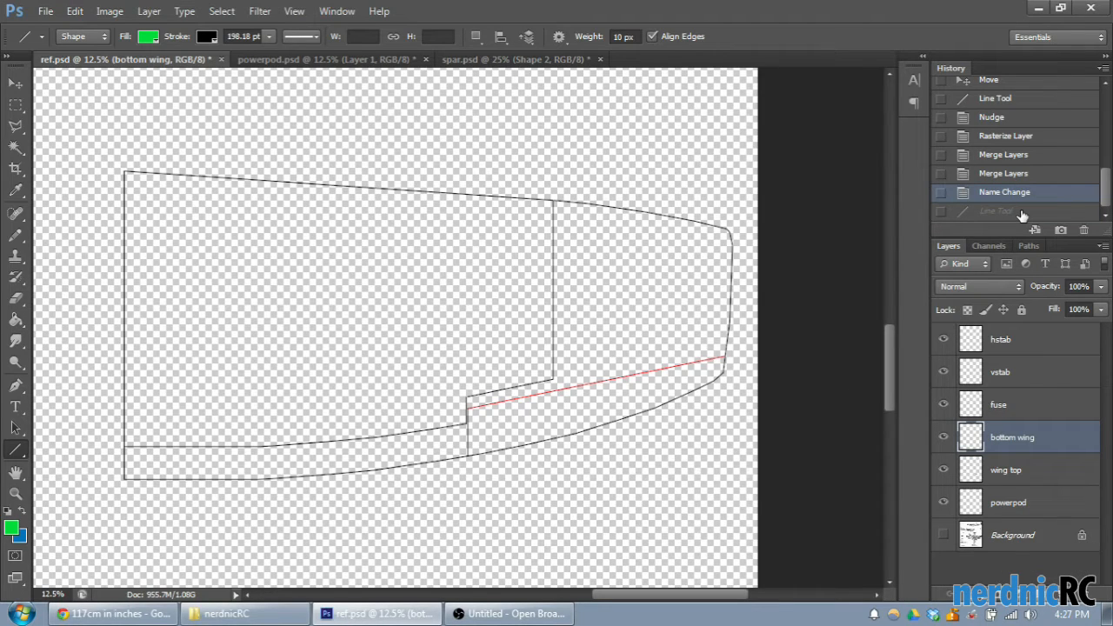
pyautogui.moveTo(638, 211); pyautogui.dragTo(641, 369)
pyautogui.moveTo(709, 227); pyautogui.dragTo(709, 358)
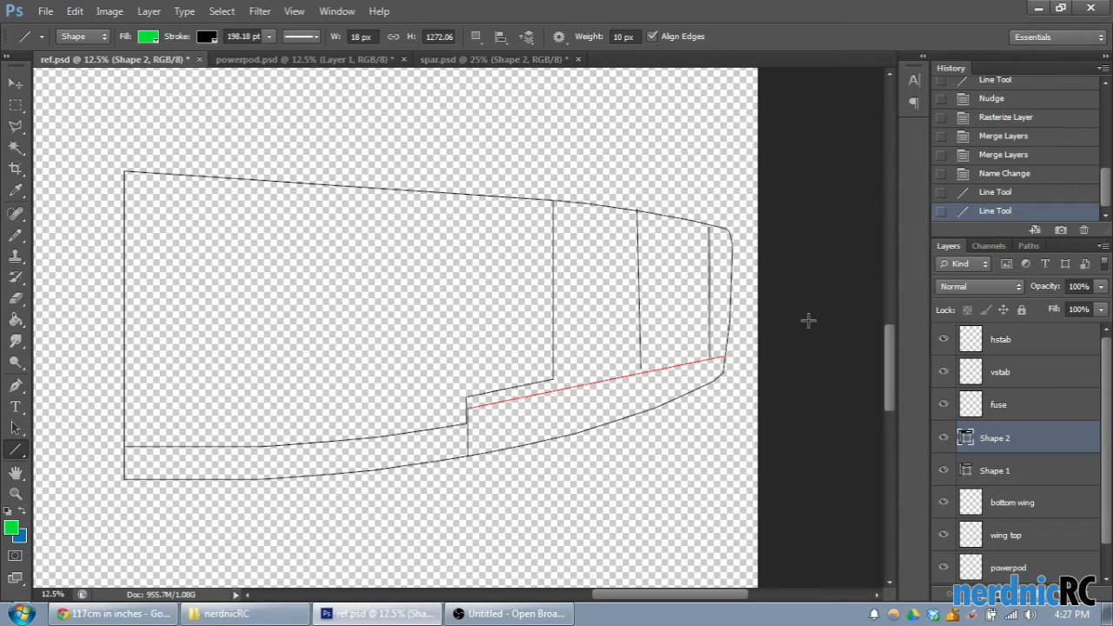
pyautogui.click(1002, 173)
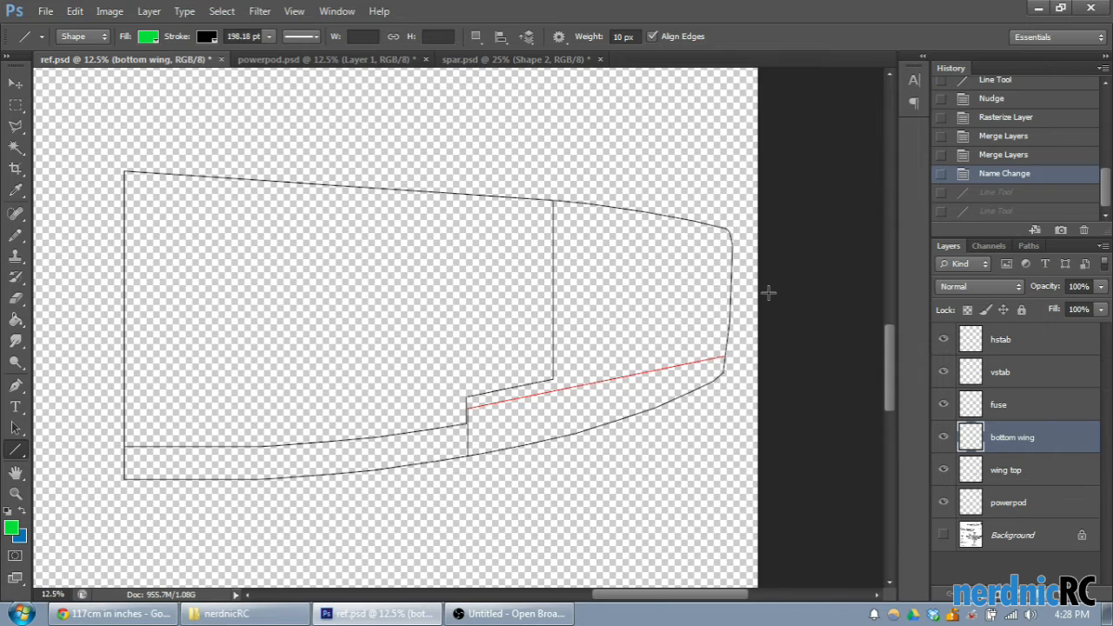
# - Switch to spar.psd and revert it to its opened state, discarding the two short lines drawn between the spar tabs
pyautogui.moveTo(626, 596); pyautogui.dragTo(607, 602)
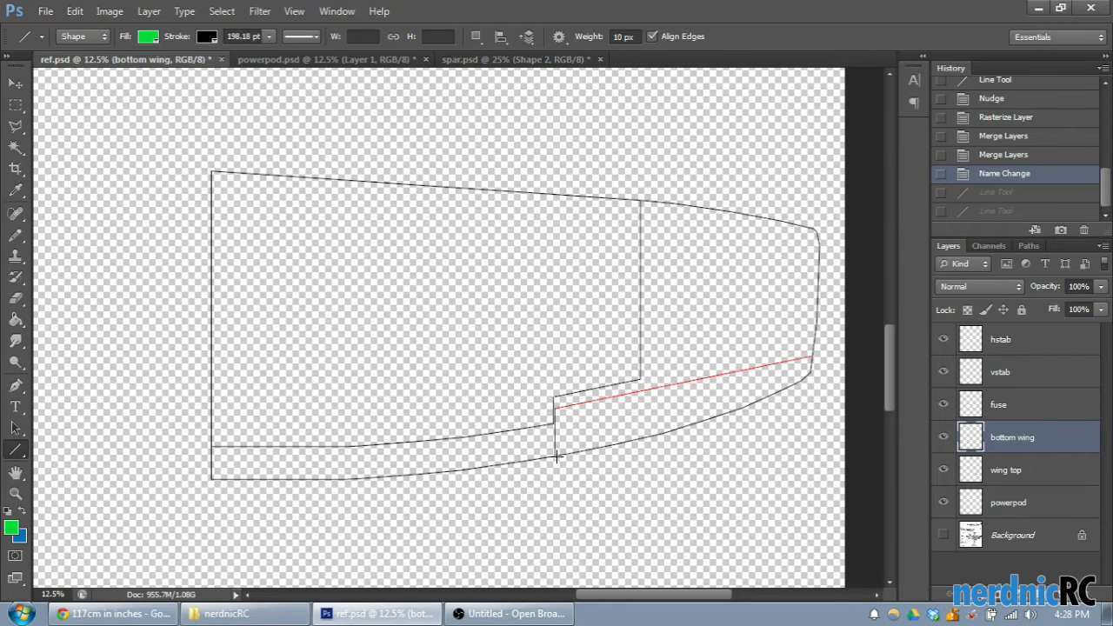
pyautogui.hotkey('ctrl', 'shift', 'Tab')
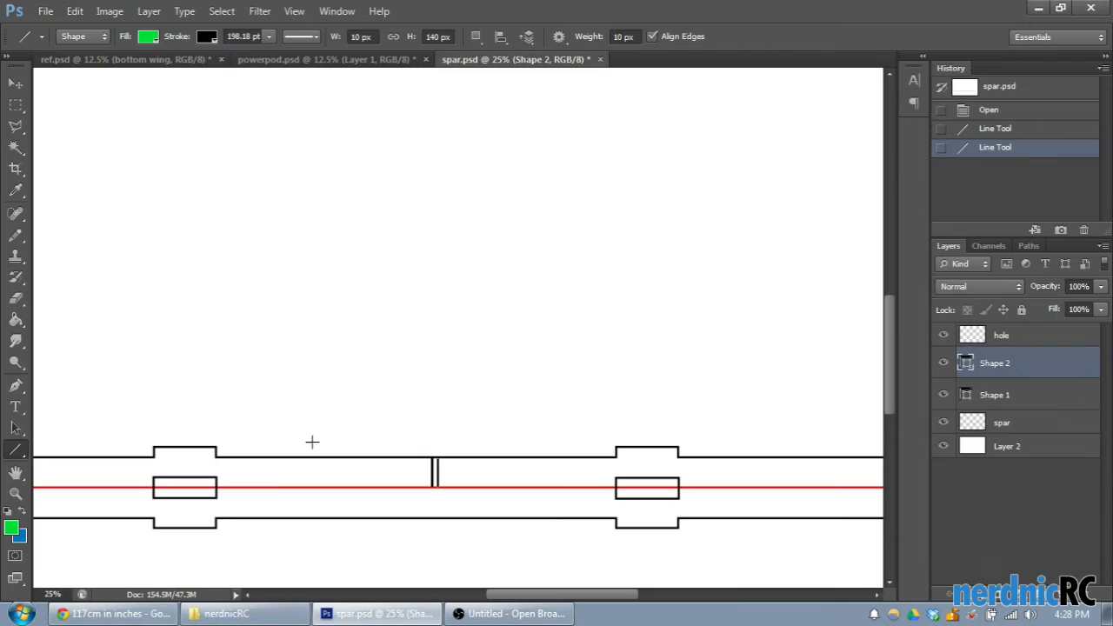
pyautogui.hotkey('ctrl', '-')
pyautogui.hotkey('ctrl', '-')
pyautogui.hotkey('ctrl', '-')
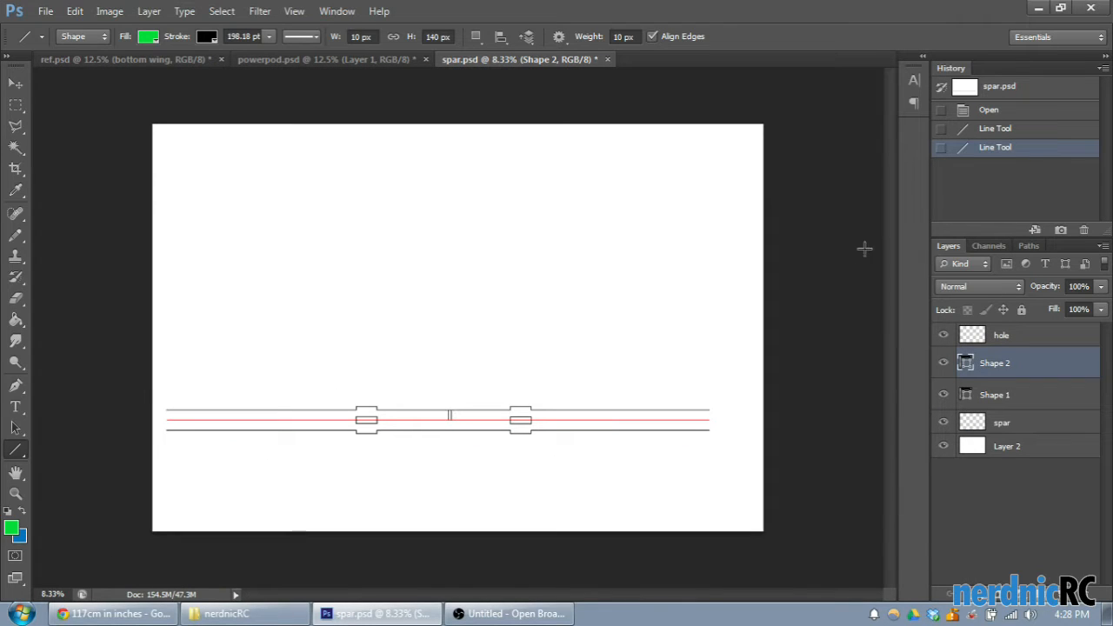
pyautogui.click(1009, 115)
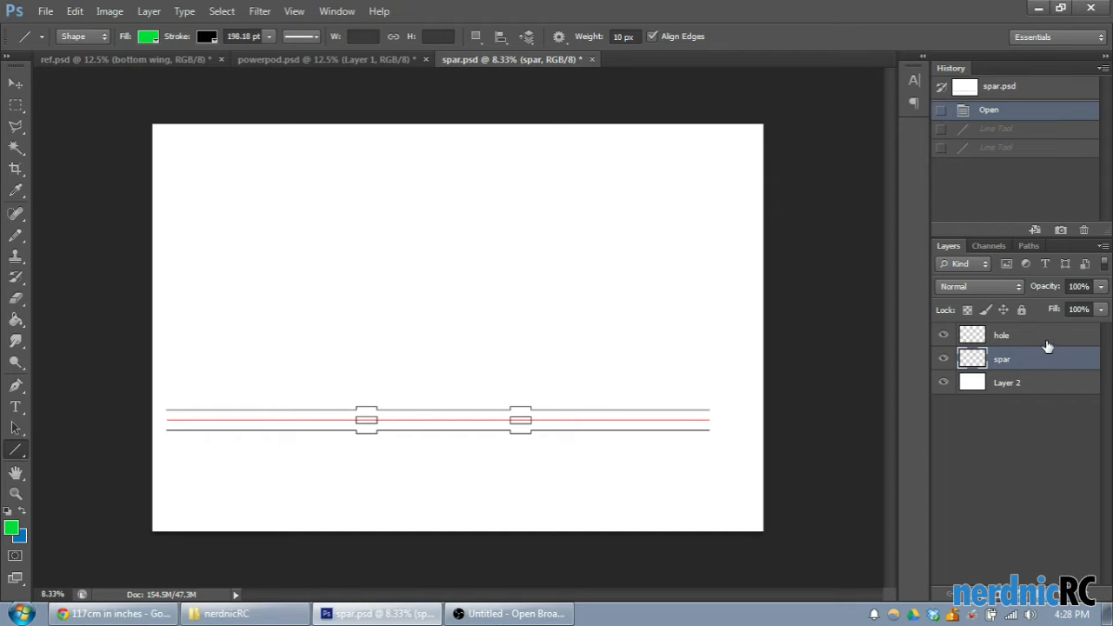
# - Copy the spar from spar.psd into ref.psd and position it lengthwise across the wing outline
pyautogui.press('m')
pyautogui.moveTo(154, 354)
pyautogui.mouseDown()
pyautogui.moveTo(279, 476)
pyautogui.moveTo(721, 505)
pyautogui.moveTo(742, 496)
pyautogui.mouseUp()
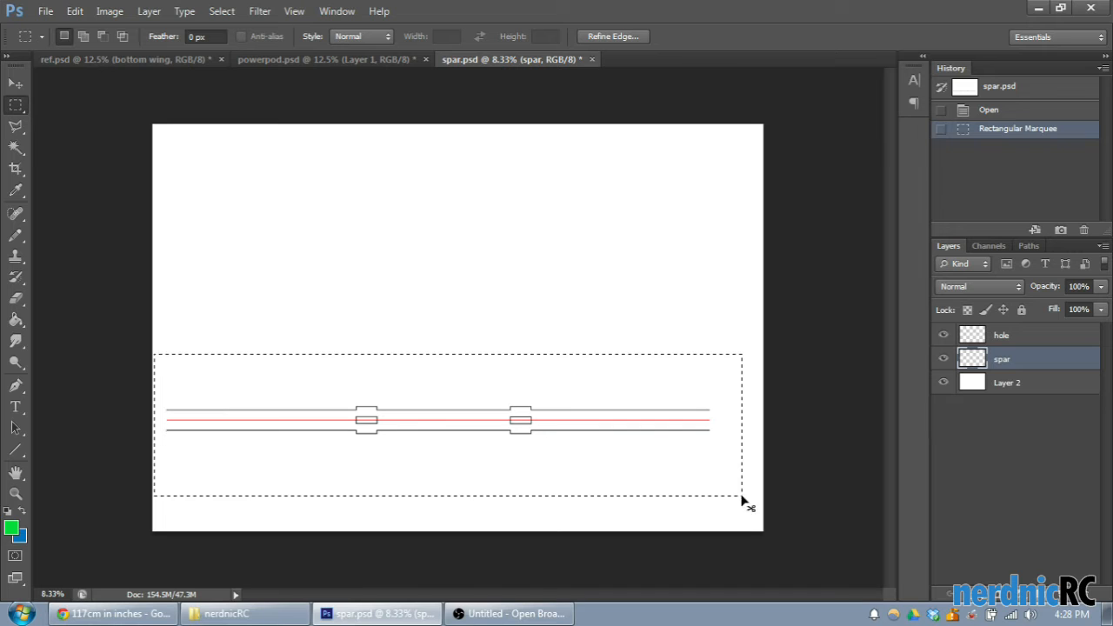
pyautogui.hotkey('ctrl', 'c')
pyautogui.click(104, 60)
pyautogui.hotkey('ctrl', 'v')
pyautogui.click(15, 82)
pyautogui.moveTo(443, 335); pyautogui.dragTo(414, 319)
pyautogui.moveTo(542, 313)
pyautogui.mouseDown()
pyautogui.moveTo(509, 311)
pyautogui.moveTo(647, 301)
pyautogui.moveTo(524, 304)
pyautogui.mouseUp()
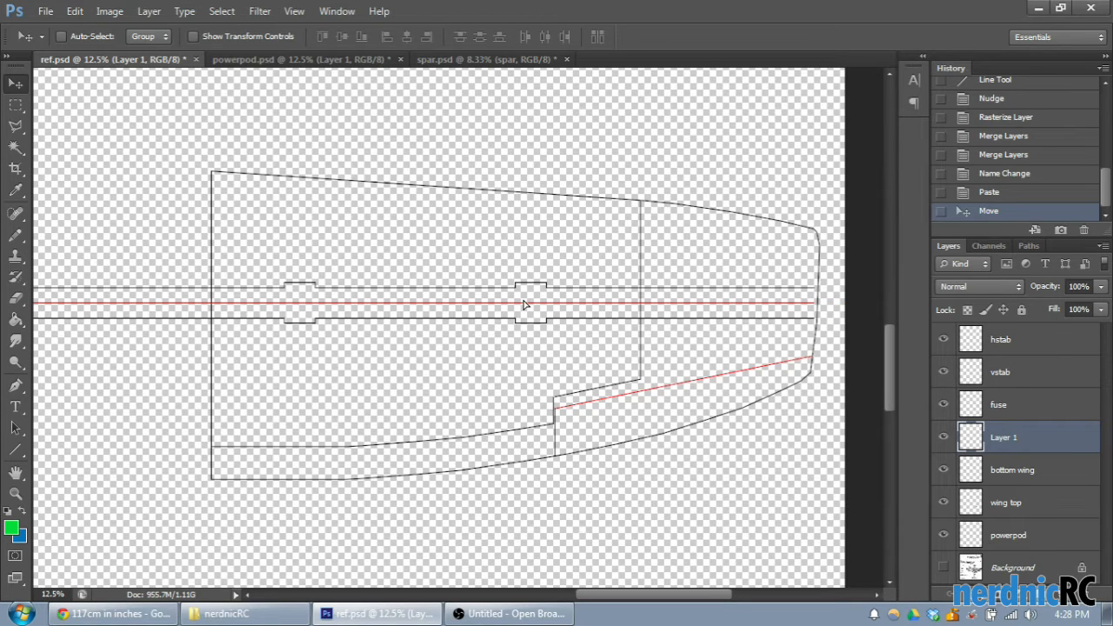
pyautogui.hotkey('ctrl', '-')
pyautogui.hotkey('ctrl', '-')
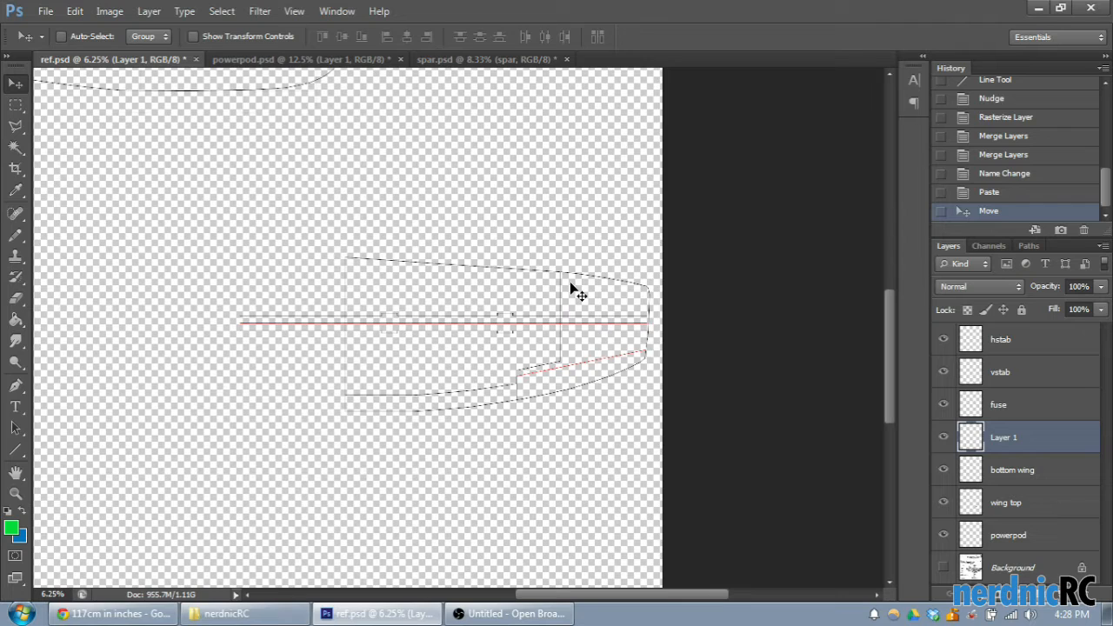
pyautogui.moveTo(484, 319)
pyautogui.mouseDown()
pyautogui.moveTo(462, 313)
pyautogui.moveTo(474, 312)
pyautogui.mouseUp()
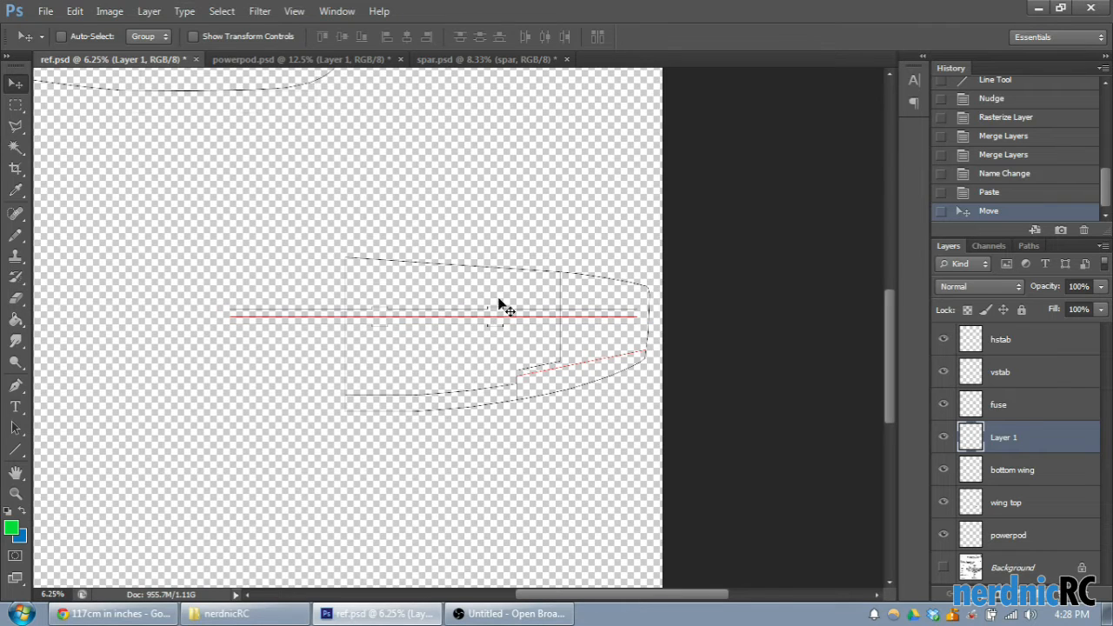
# - Copy the hole layer's rectangles from spar.psd into ref.psd and align them with the spar's tabs on the red centre line
pyautogui.click(461, 59)
pyautogui.click(1009, 338)
pyautogui.hotkey('ctrl', 'c')
pyautogui.click(113, 59)
pyautogui.hotkey('ctrl', 'v')
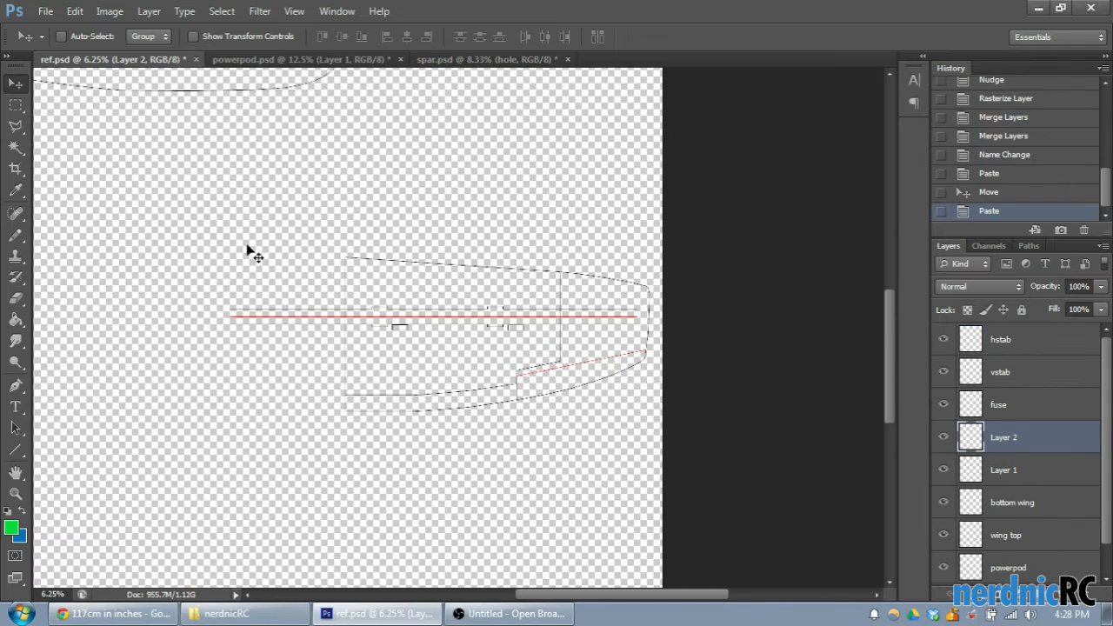
pyautogui.moveTo(490, 331); pyautogui.dragTo(465, 318)
pyautogui.scroll(4, 471, 319)
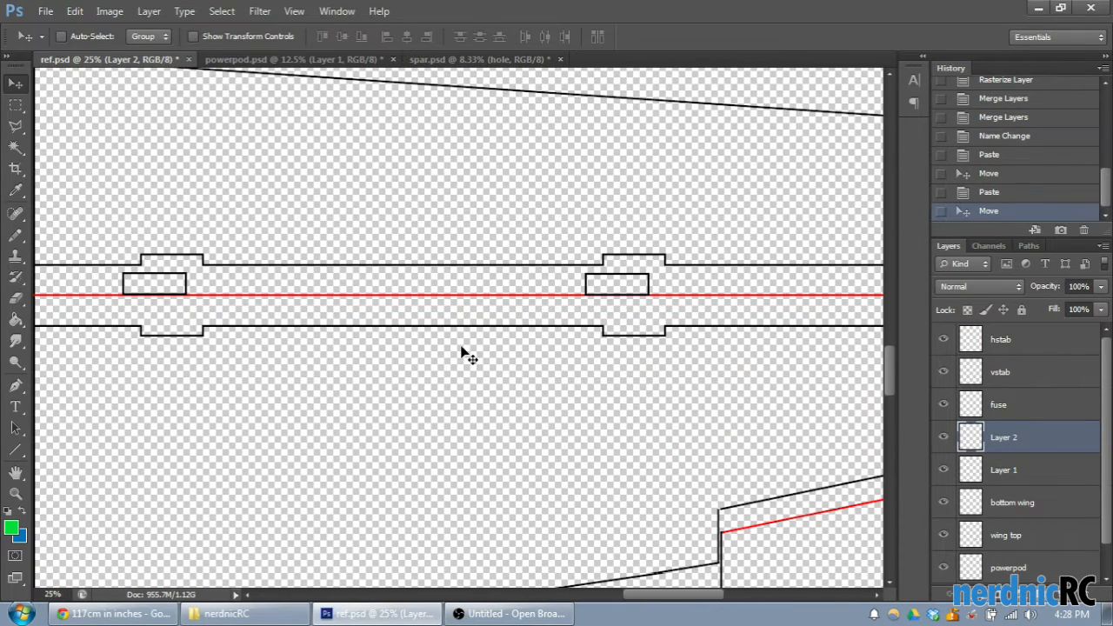
pyautogui.moveTo(644, 295); pyautogui.dragTo(659, 305)
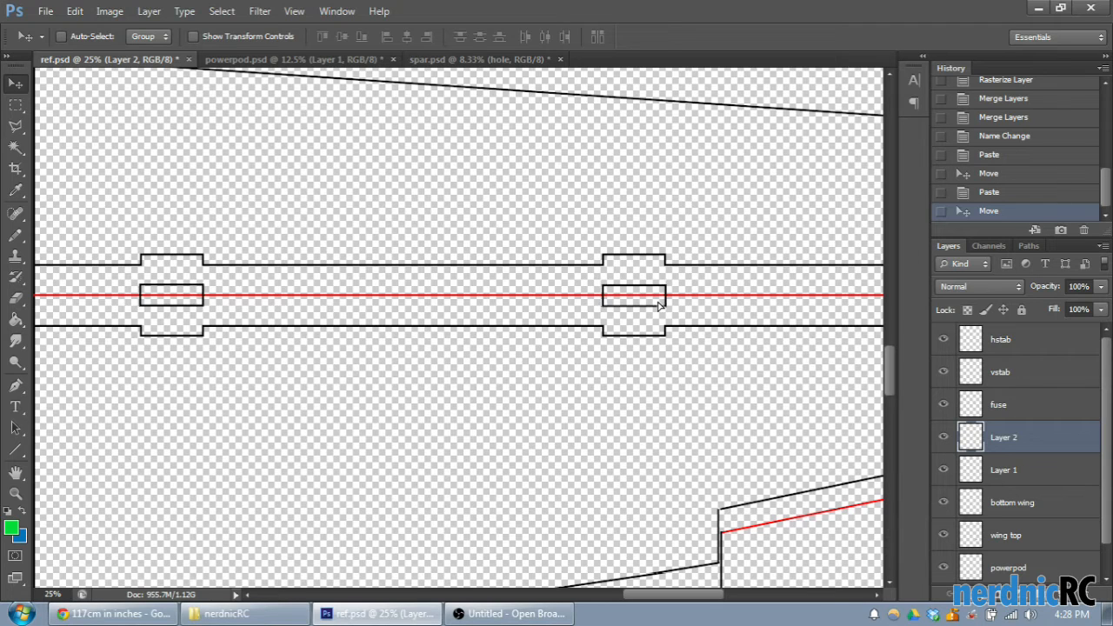
pyautogui.press('Right')
pyautogui.hotkey('ctrl', '-')
pyautogui.hotkey('ctrl', '-')
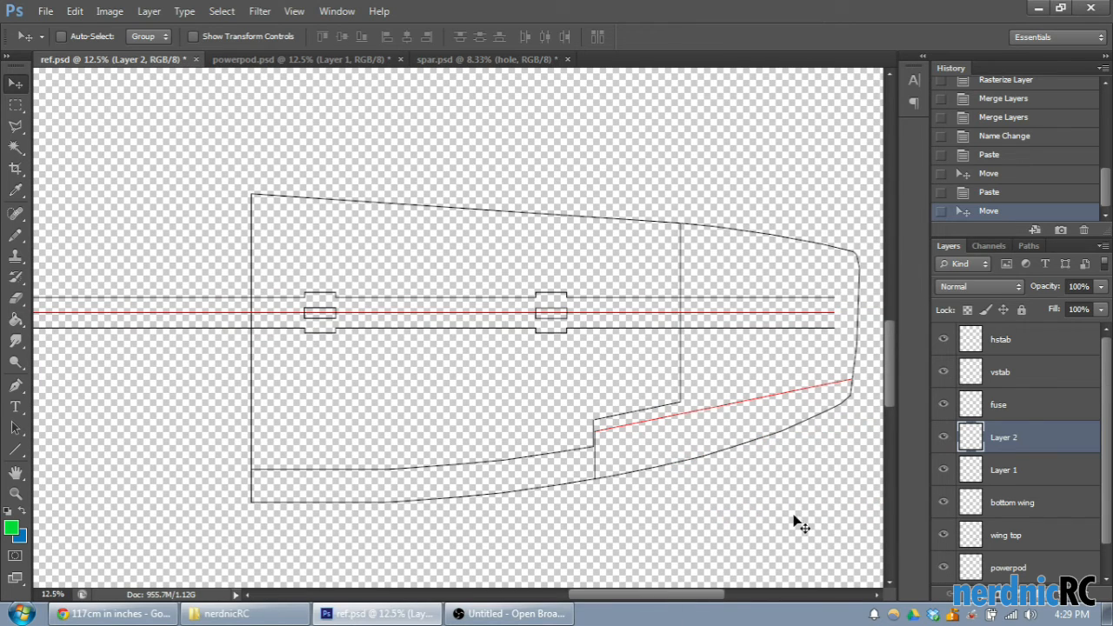
# - Rename Layer 2 as "spar hole" and Layer 1 as "spar"
pyautogui.doubleClick(1008, 450)
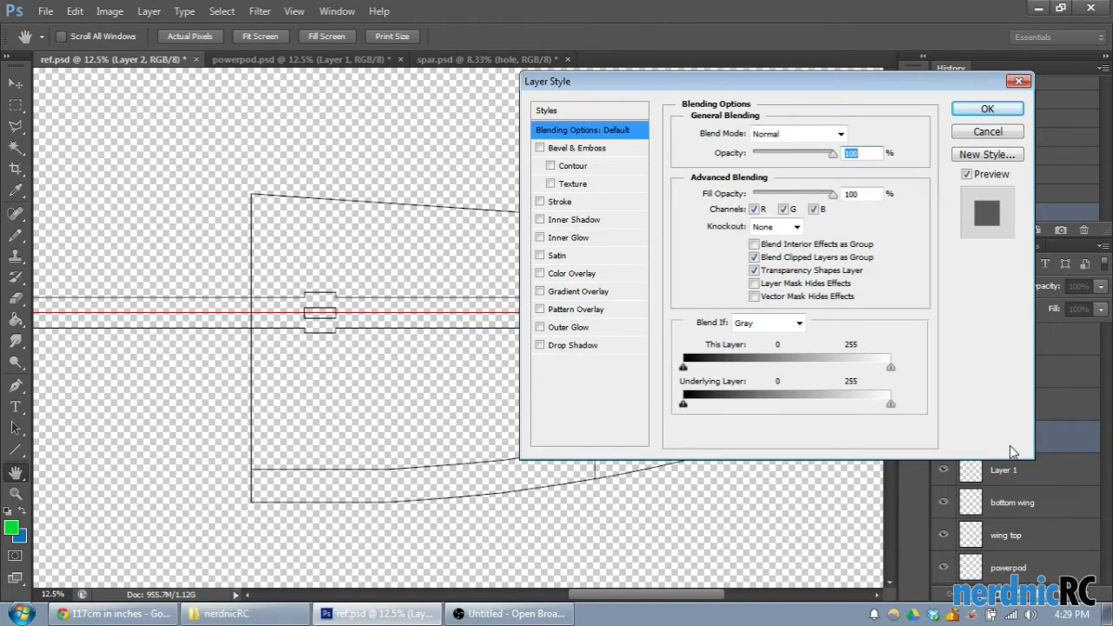
pyautogui.press('Escape')
pyautogui.doubleClick(1009, 437)
pyautogui.write('sapar hole')
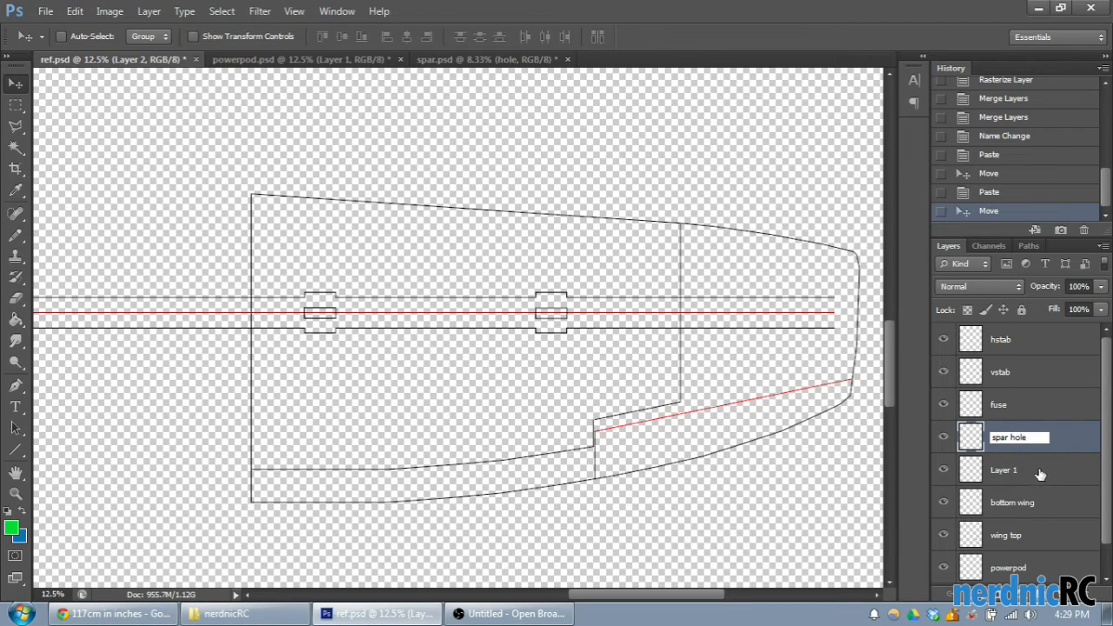
pyautogui.click(997, 474)
pyautogui.doubleClick(1002, 470)
pyautogui.write('spar')
pyautogui.press('Return')
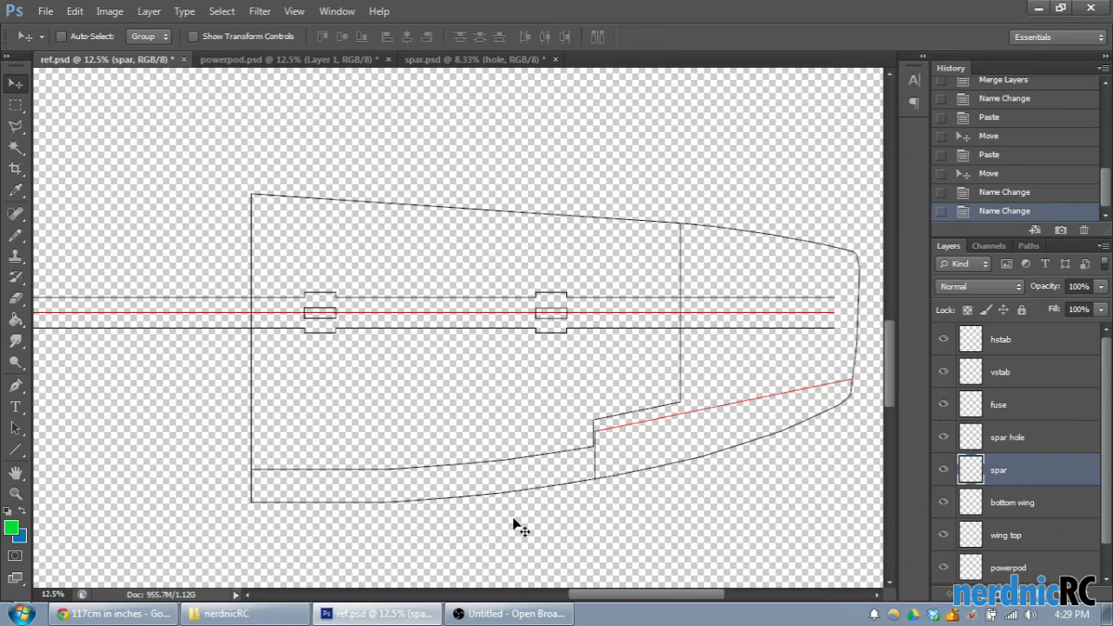
# - Nudge the spar, and shift the spar and spar hole layers together slightly towards the wing tip and leading edge
pyautogui.moveTo(454, 331)
pyautogui.mouseDown()
pyautogui.moveTo(439, 329)
pyautogui.moveTo(451, 328)
pyautogui.mouseUp()
pyautogui.moveTo(578, 596); pyautogui.dragTo(536, 595)
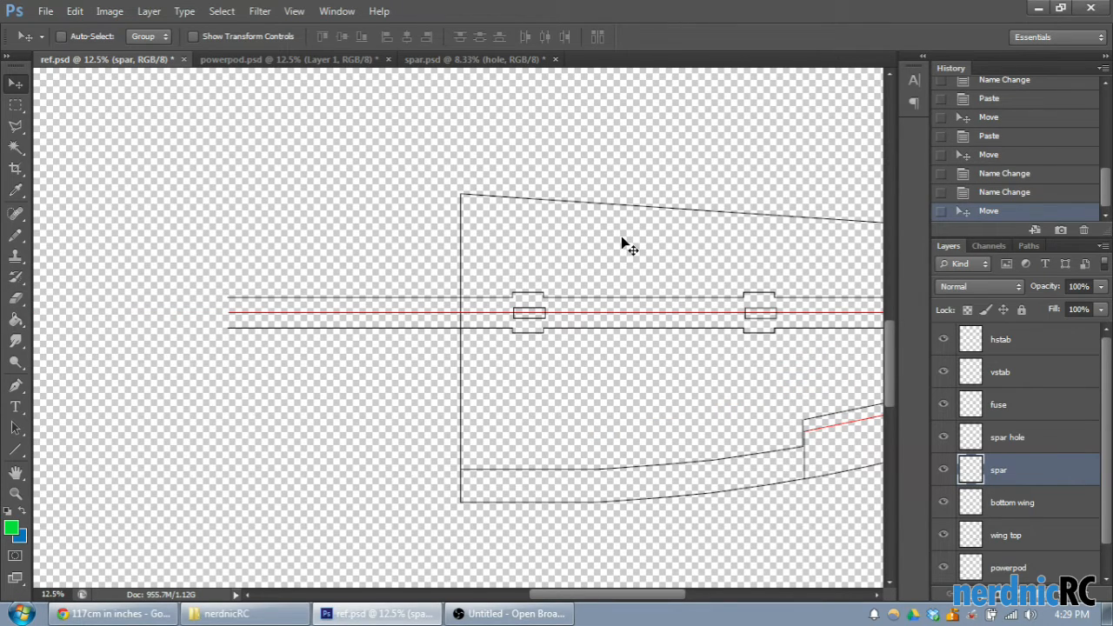
pyautogui.hotkey('ctrl', '-')
pyautogui.hotkey('ctrl', '-')
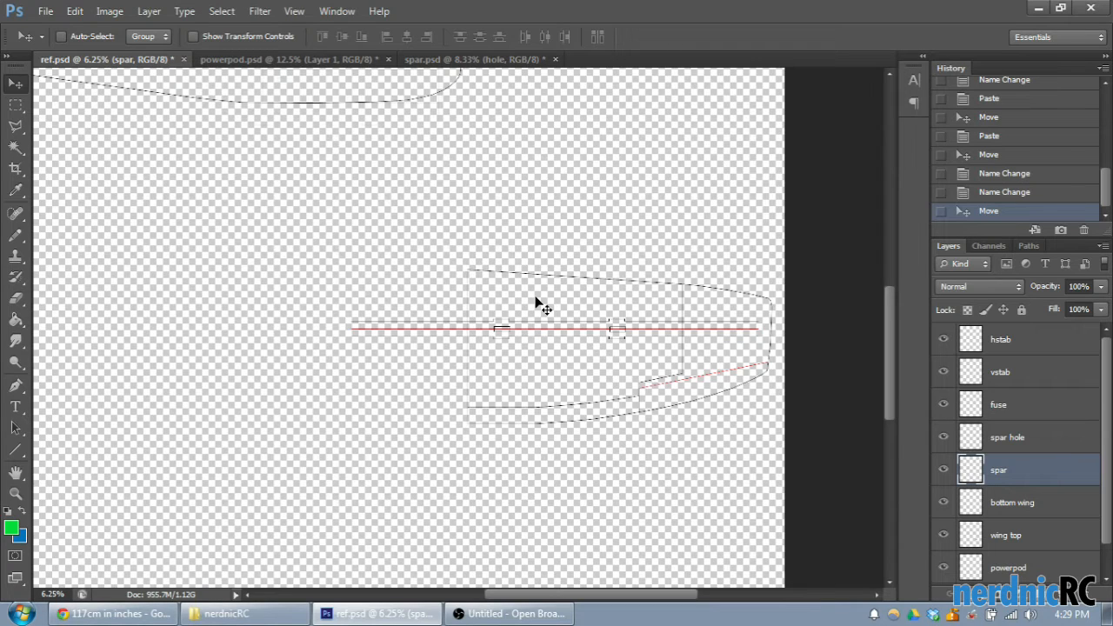
pyautogui.hotkey('ctrl', '+')
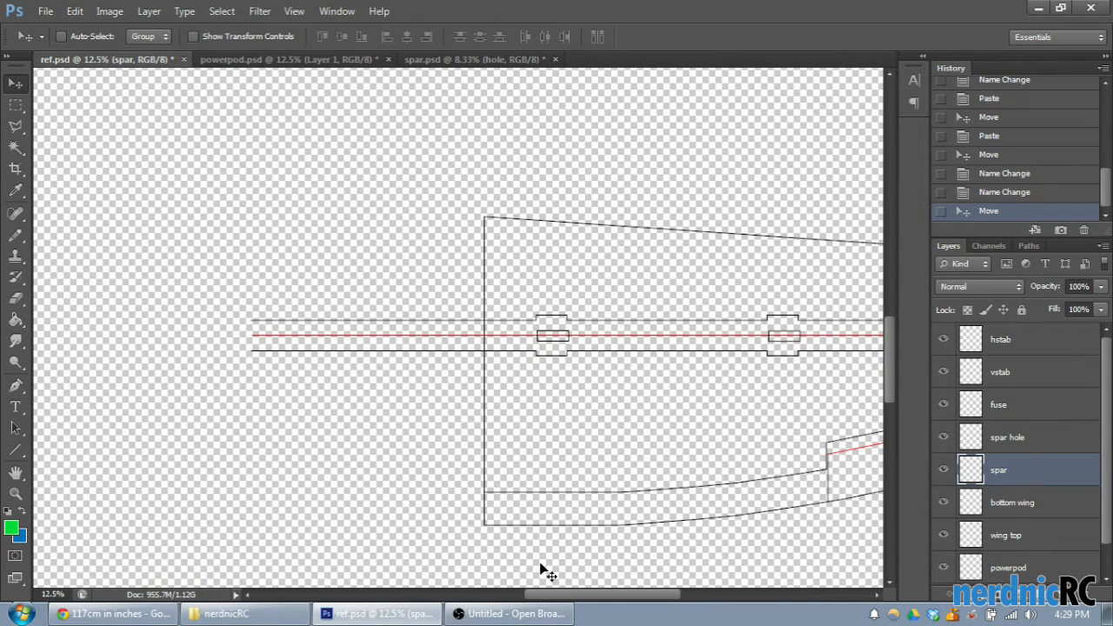
pyautogui.hscroll(5, 543, 574)
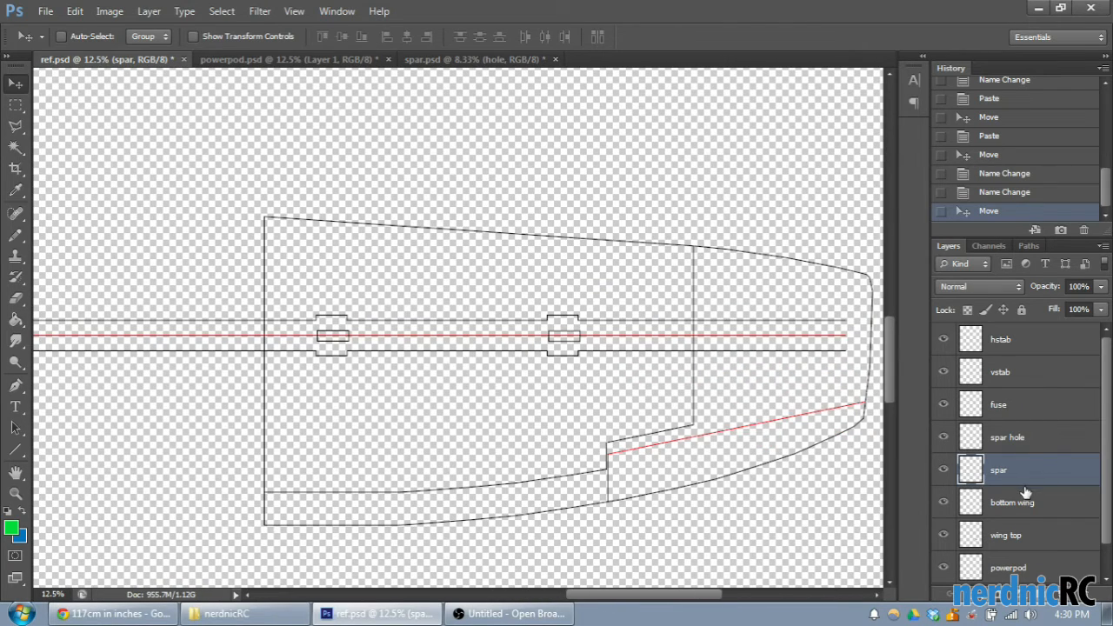
pyautogui.keyDown('ctrl'); pyautogui.click(1007, 440); pyautogui.keyUp('ctrl')
pyautogui.moveTo(516, 347)
pyautogui.mouseDown()
pyautogui.moveTo(544, 350)
pyautogui.moveTo(547, 336)
pyautogui.moveTo(553, 350)
pyautogui.moveTo(414, 316)
pyautogui.moveTo(604, 331)
pyautogui.moveTo(435, 351)
pyautogui.moveTo(437, 335)
pyautogui.moveTo(510, 348)
pyautogui.moveTo(504, 331)
pyautogui.moveTo(523, 341)
pyautogui.mouseUp()
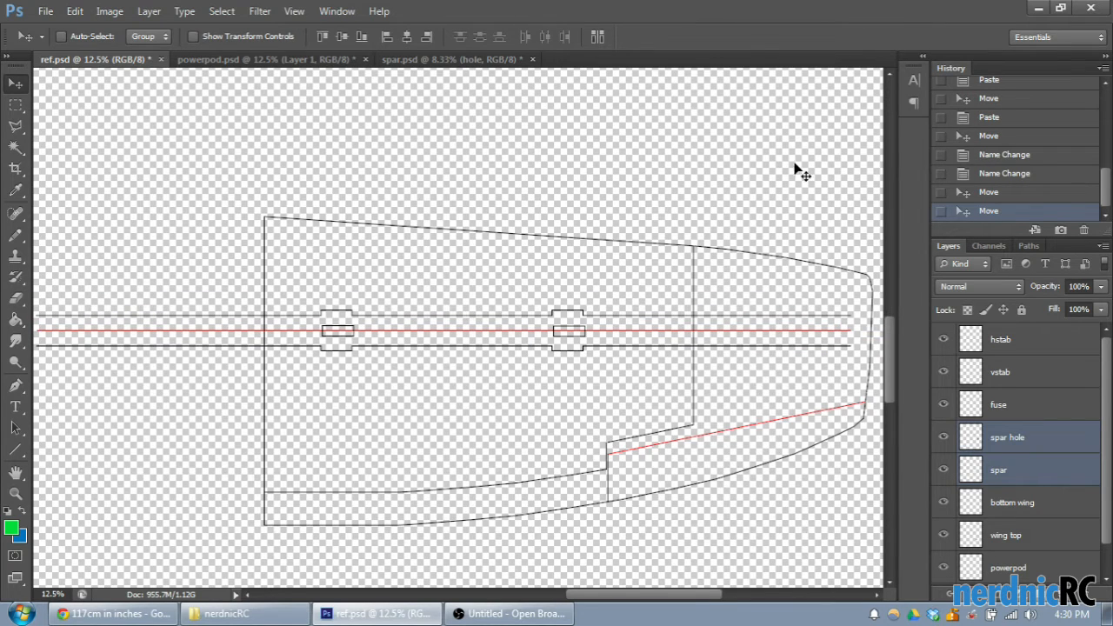
pyautogui.hotkey('ctrl', 't')
pyautogui.moveTo(826, 204); pyautogui.dragTo(727, 300)
pyautogui.moveTo(496, 345); pyautogui.dragTo(540, 345)
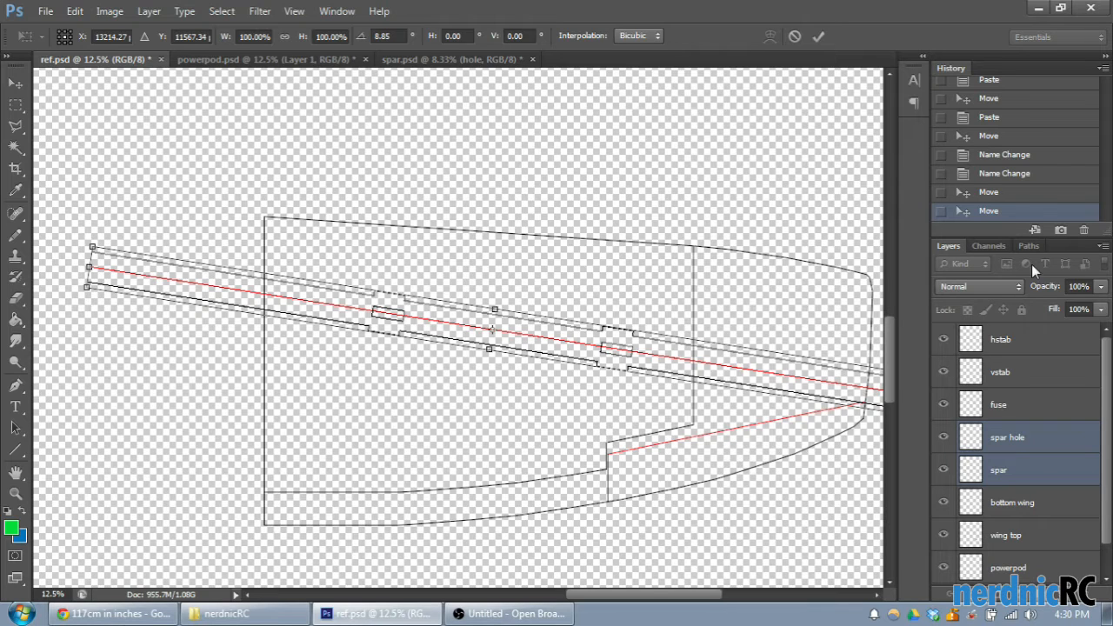
pyautogui.press('Escape')
# - Move the spar and spar hole layers together so that the spar's end meets the wing tip outline
pyautogui.moveTo(471, 331); pyautogui.dragTo(503, 336)
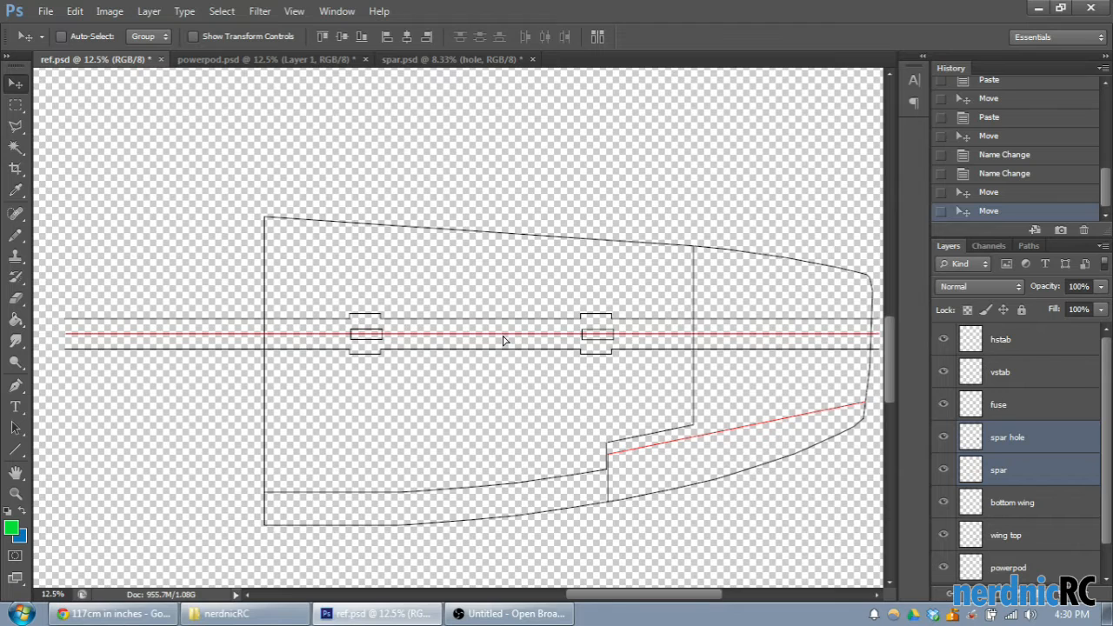
pyautogui.moveTo(534, 351); pyautogui.dragTo(504, 336)
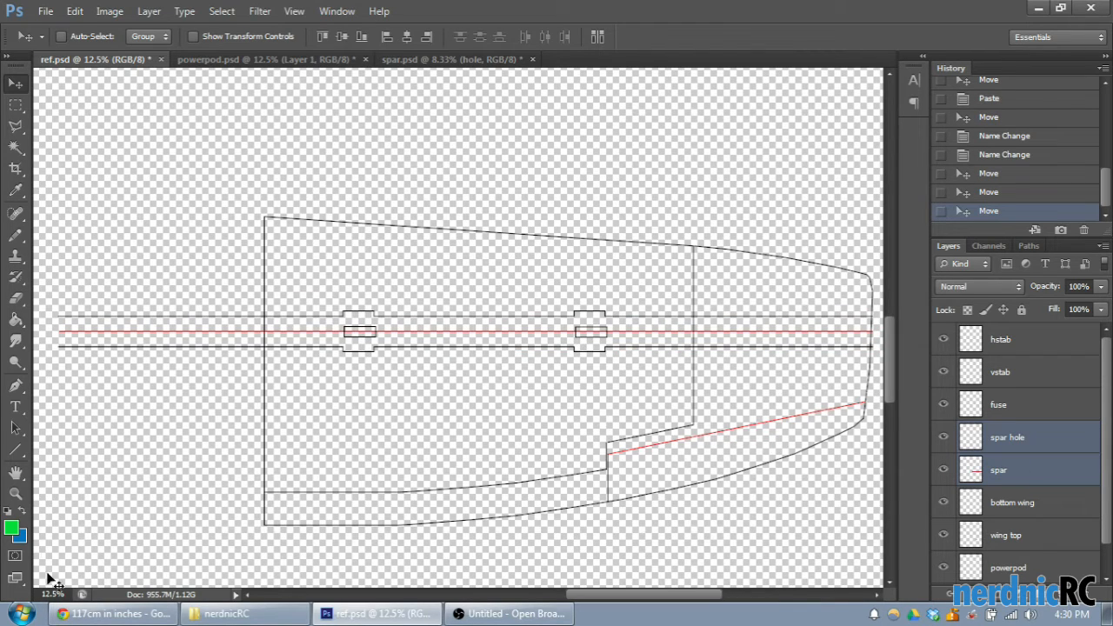
pyautogui.click(17, 448)
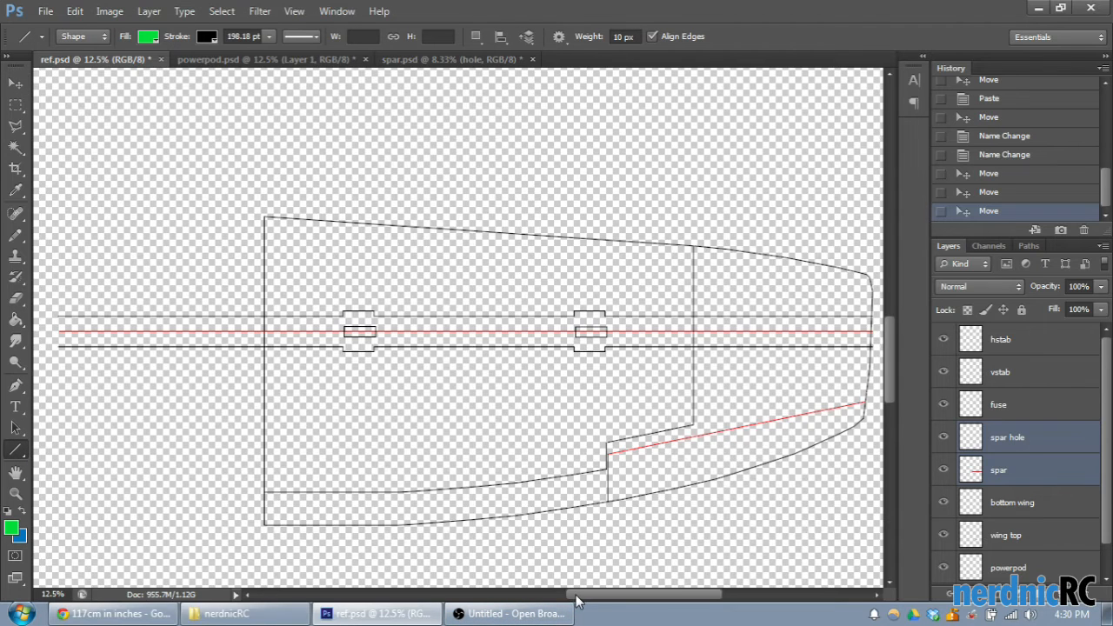
pyautogui.hscroll(-1, 574, 596)
pyautogui.moveTo(574, 597); pyautogui.dragTo(578, 585)
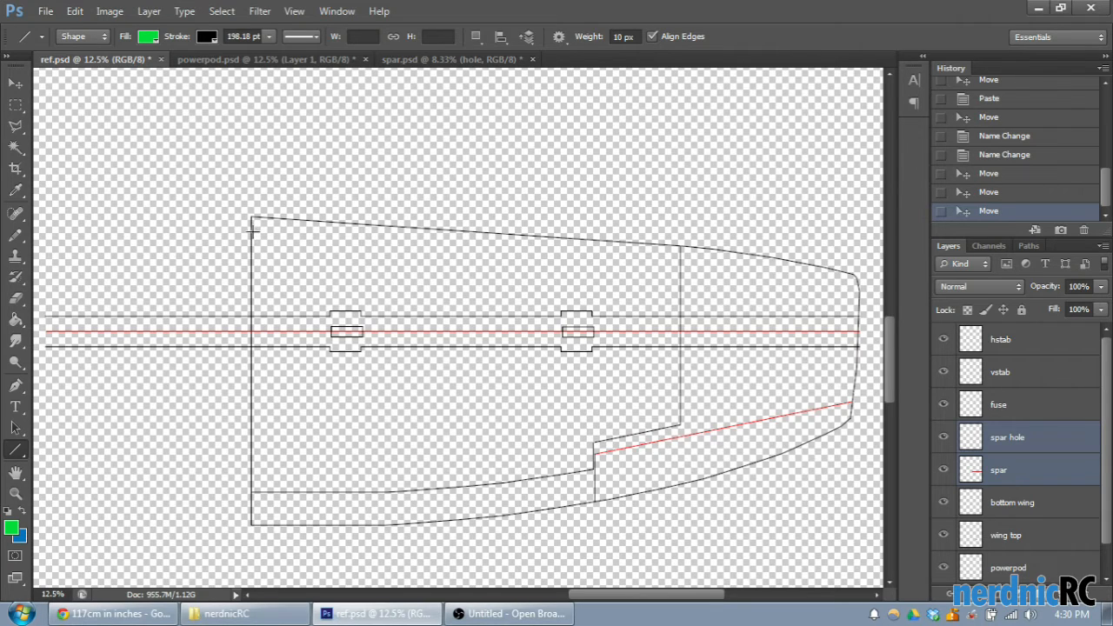
pyautogui.moveTo(251, 236)
pyautogui.mouseDown()
pyautogui.moveTo(557, 243)
pyautogui.moveTo(857, 290)
pyautogui.mouseUp()
pyautogui.moveTo(252, 257)
pyautogui.mouseDown()
pyautogui.moveTo(527, 268)
pyautogui.moveTo(859, 309)
pyautogui.mouseUp()
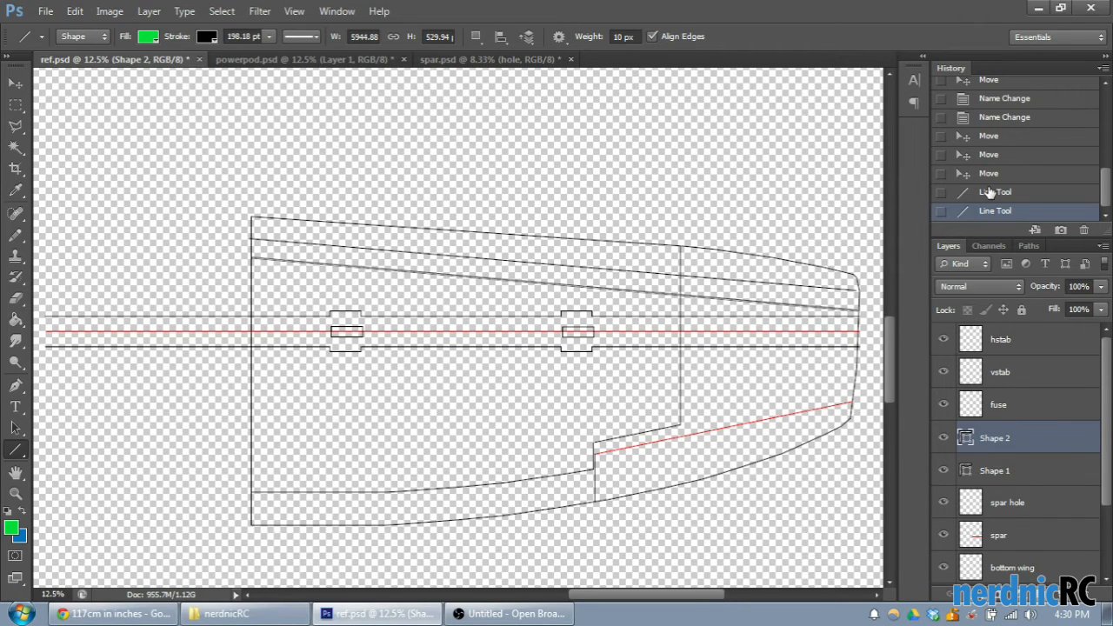
pyautogui.click(989, 173)
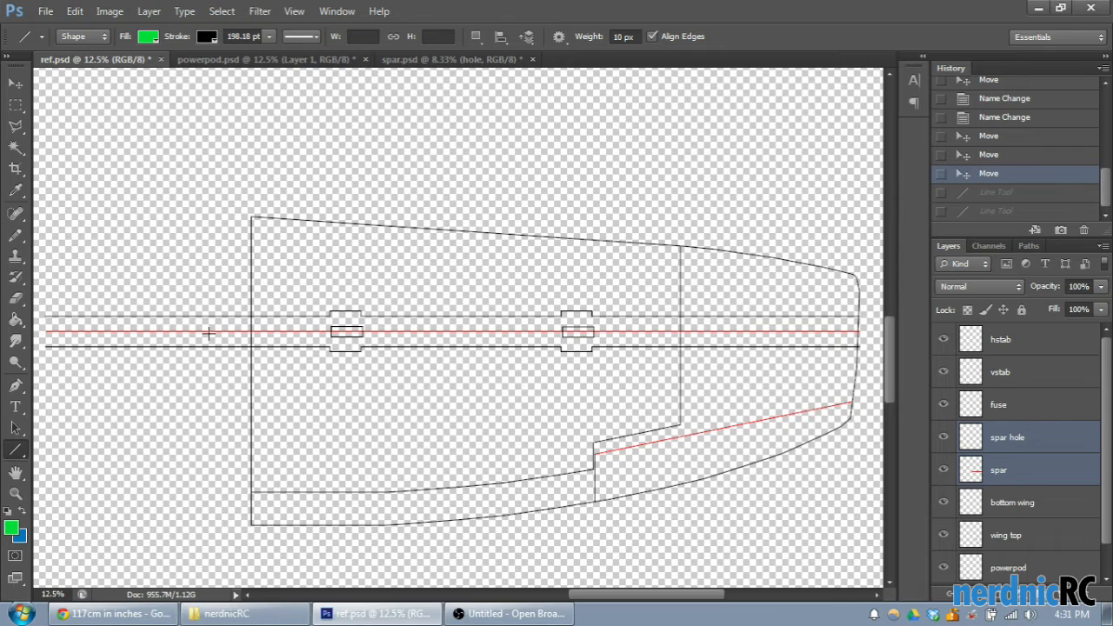
# - Draw a vertical line about 3030 px tall just outside the wing root, spanning from the leading edge to the trailing edge
pyautogui.hotkey('ctrl', '+')
pyautogui.hotkey('ctrl', '-')
pyautogui.scroll(-1, 231, 338)
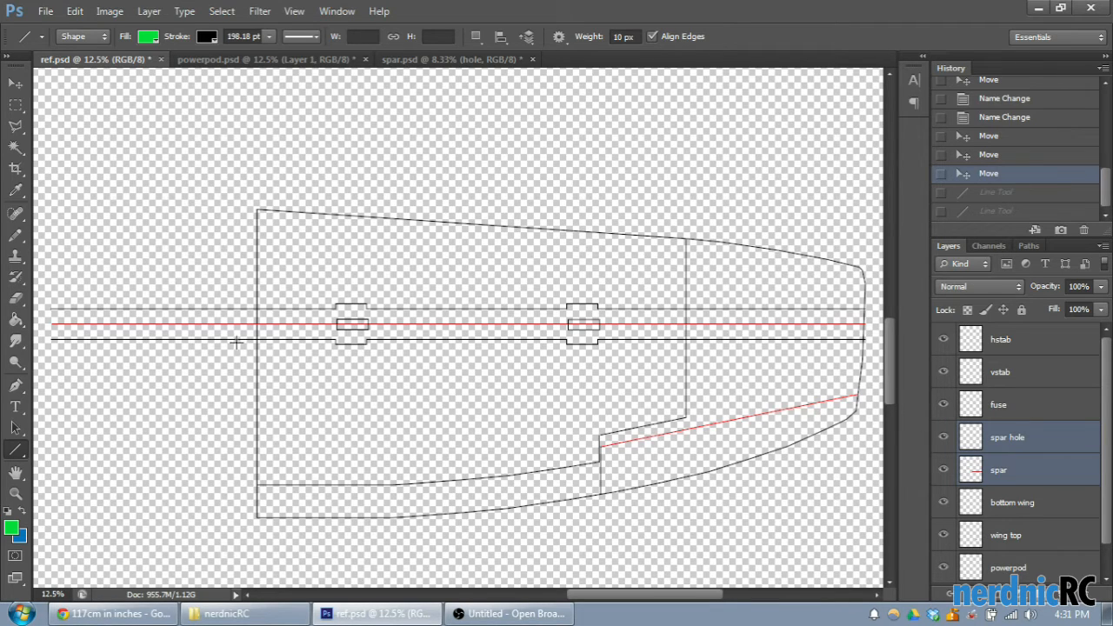
pyautogui.hotkey('ctrl', '+')
pyautogui.scroll(1, 357, 366)
pyautogui.scroll(-3, 355, 364)
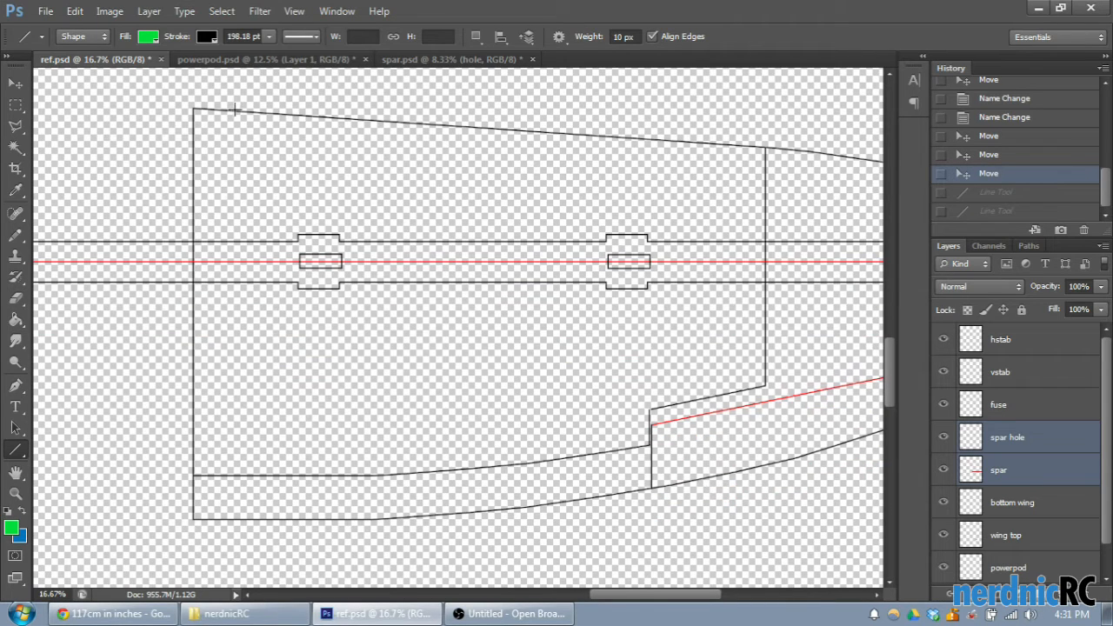
pyautogui.moveTo(185, 114); pyautogui.dragTo(168, 517)
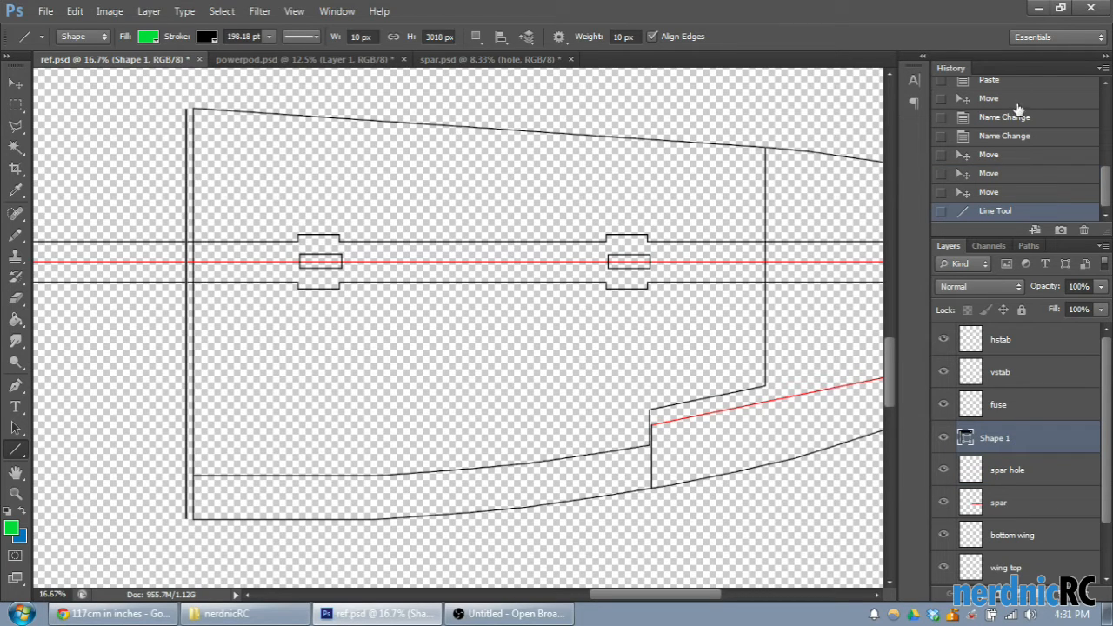
pyautogui.click(998, 194)
pyautogui.moveTo(176, 108); pyautogui.dragTo(207, 517)
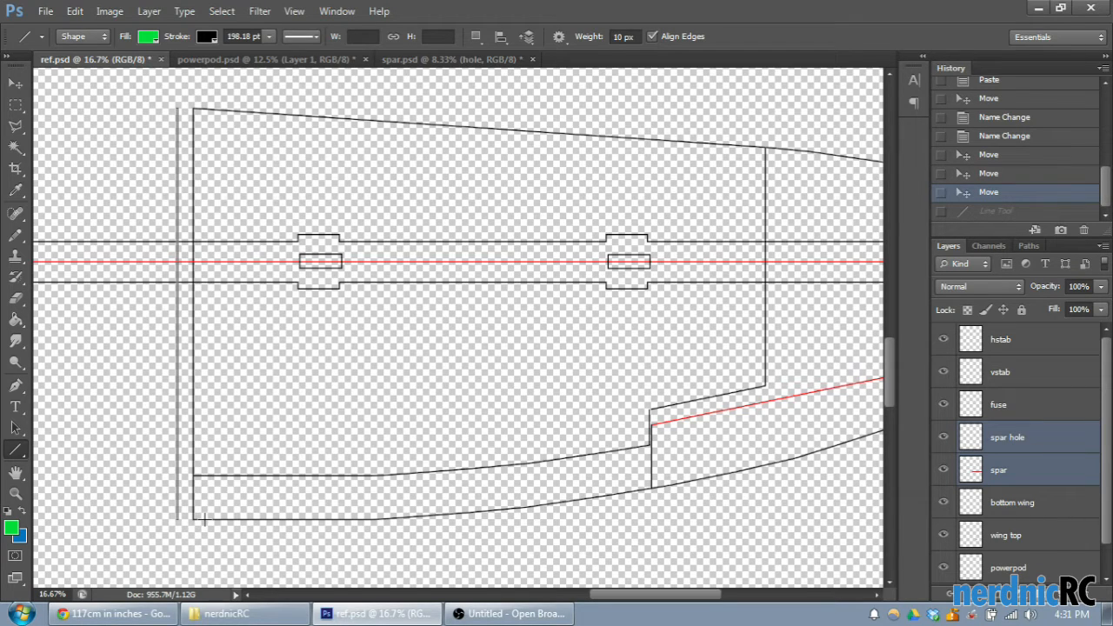
pyautogui.moveTo(205, 519); pyautogui.dragTo(205, 520)
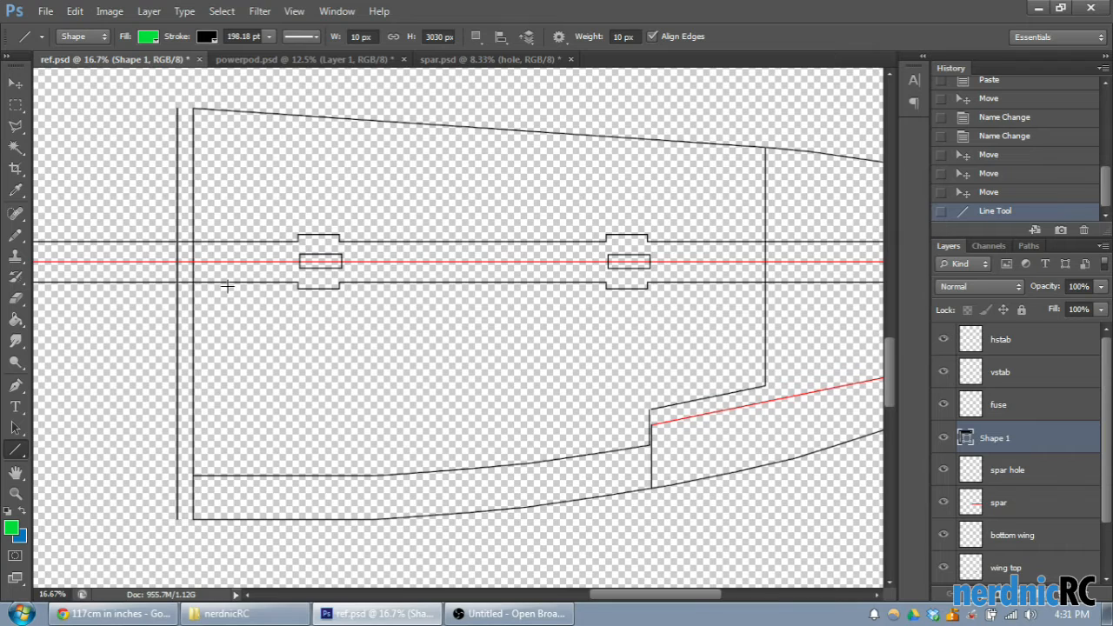
# - Set the vertical line's height to 1500 px and draw a horizontal line about 4571 px long from its lower end across the wing
pyautogui.click(437, 36)
pyautogui.write('1500')
pyautogui.press('Return')
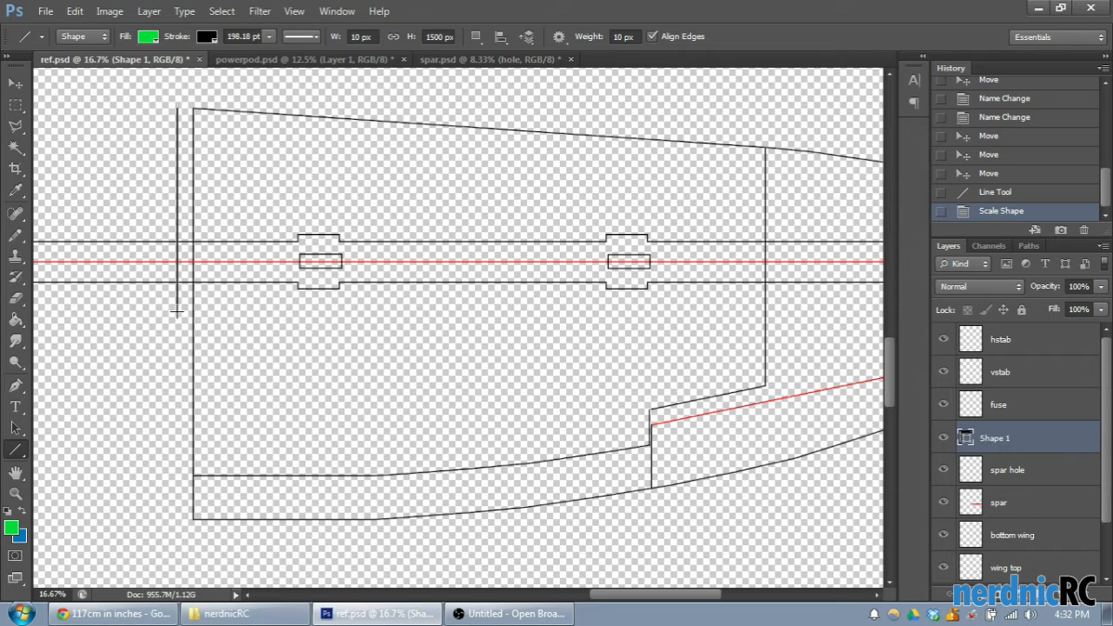
pyautogui.moveTo(177, 311); pyautogui.dragTo(797, 313)
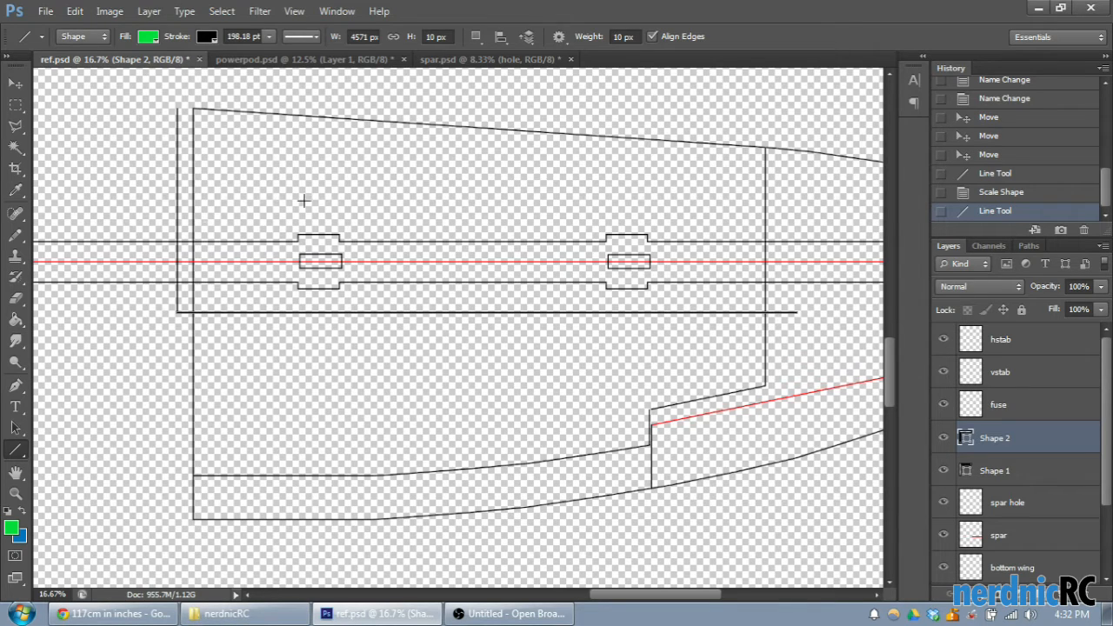
pyautogui.moveTo(613, 595); pyautogui.dragTo(653, 607)
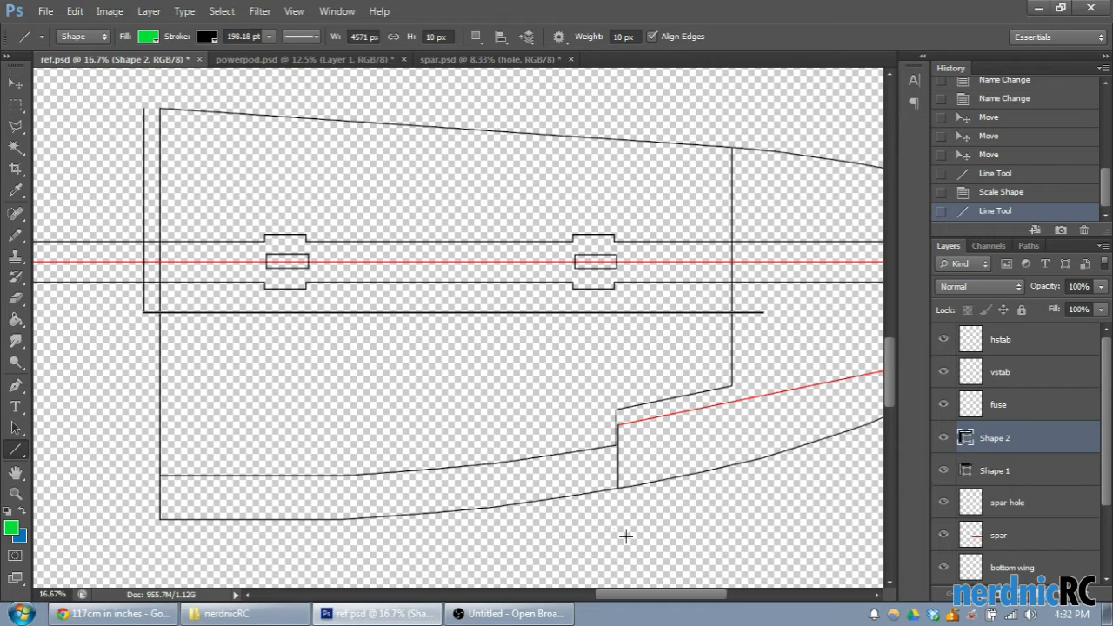
pyautogui.moveTo(719, 604); pyautogui.dragTo(706, 605)
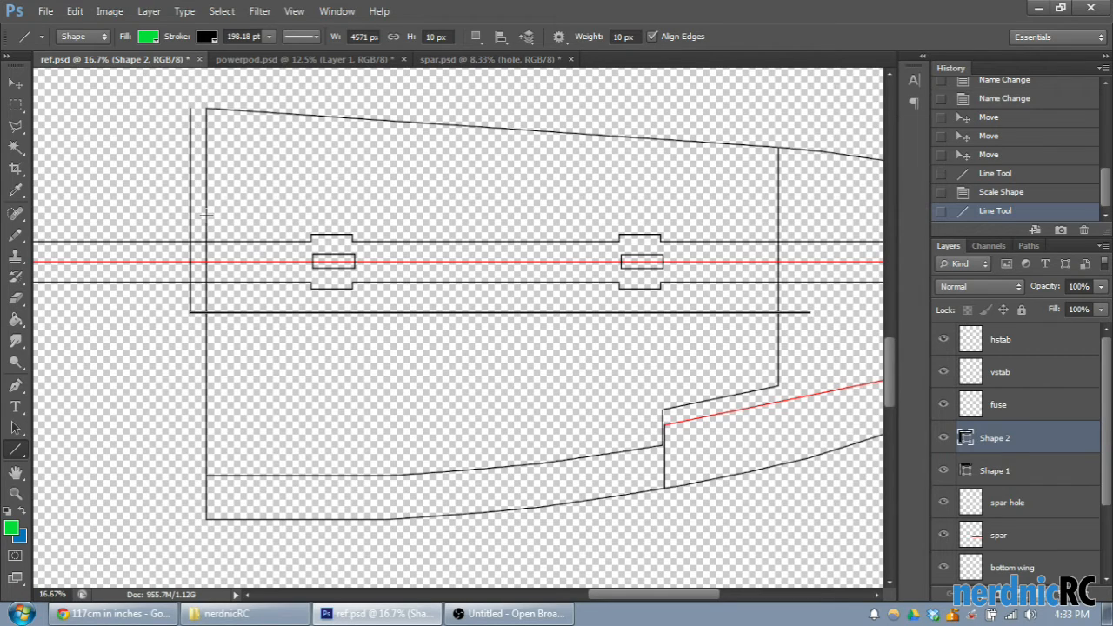
pyautogui.moveTo(206, 215); pyautogui.dragTo(824, 233)
pyautogui.scroll(1, 333, 263)
pyautogui.moveTo(722, 593); pyautogui.dragTo(662, 596)
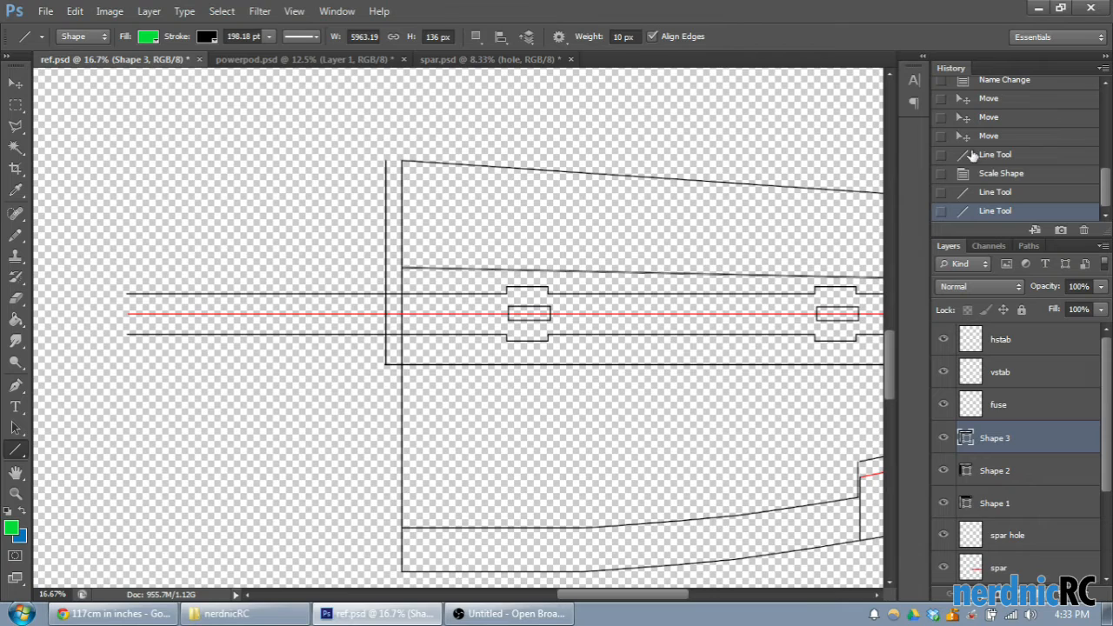
pyautogui.click(1014, 192)
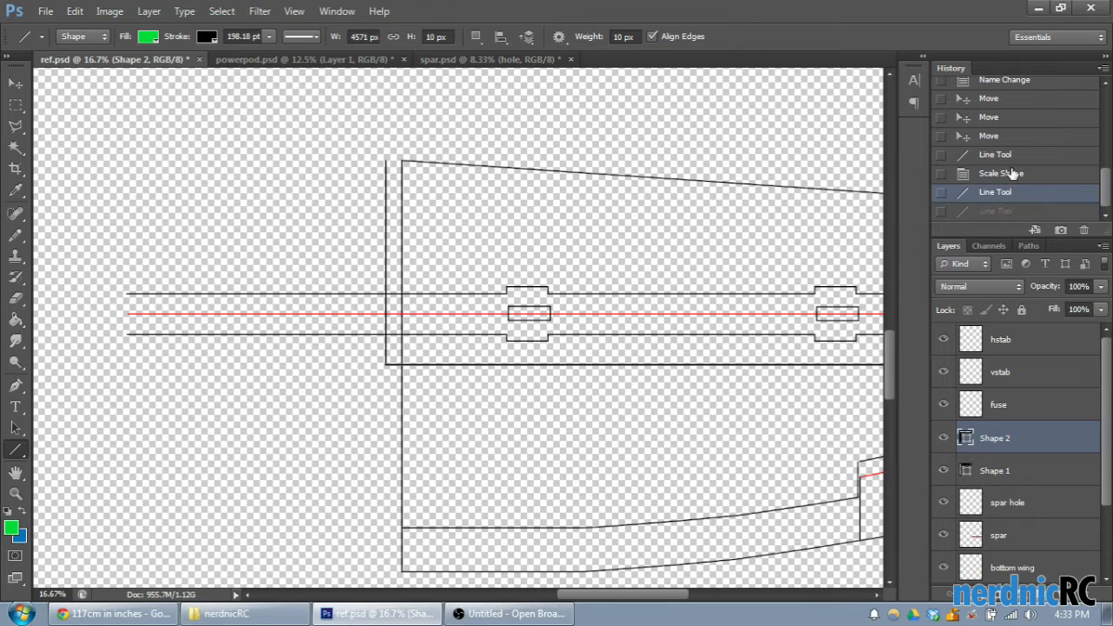
pyautogui.click(1014, 173)
pyautogui.click(1000, 192)
# - Draw a slanted line about 5965 px long from root to tip between the leading edge and spar, and set its stroke to red
pyautogui.moveTo(633, 598)
pyautogui.mouseDown()
pyautogui.moveTo(646, 598)
pyautogui.moveTo(614, 597)
pyautogui.mouseUp()
pyautogui.hotkey('ctrl', '+')
pyautogui.scroll(3, 649, 470)
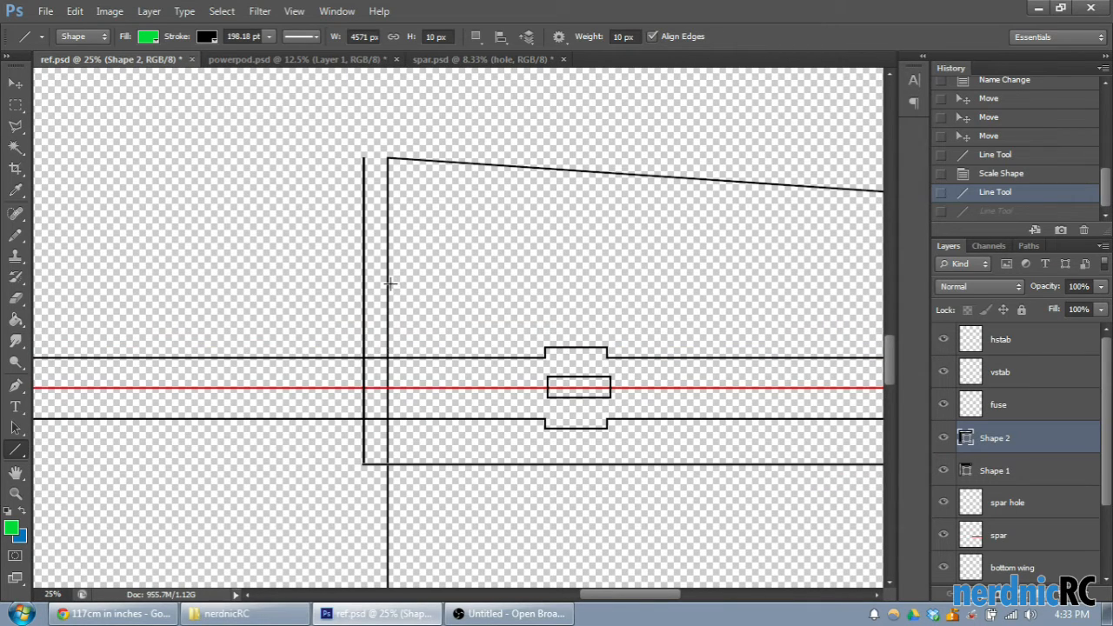
pyautogui.moveTo(388, 283); pyautogui.dragTo(789, 354)
pyautogui.moveTo(720, 595); pyautogui.dragTo(665, 598)
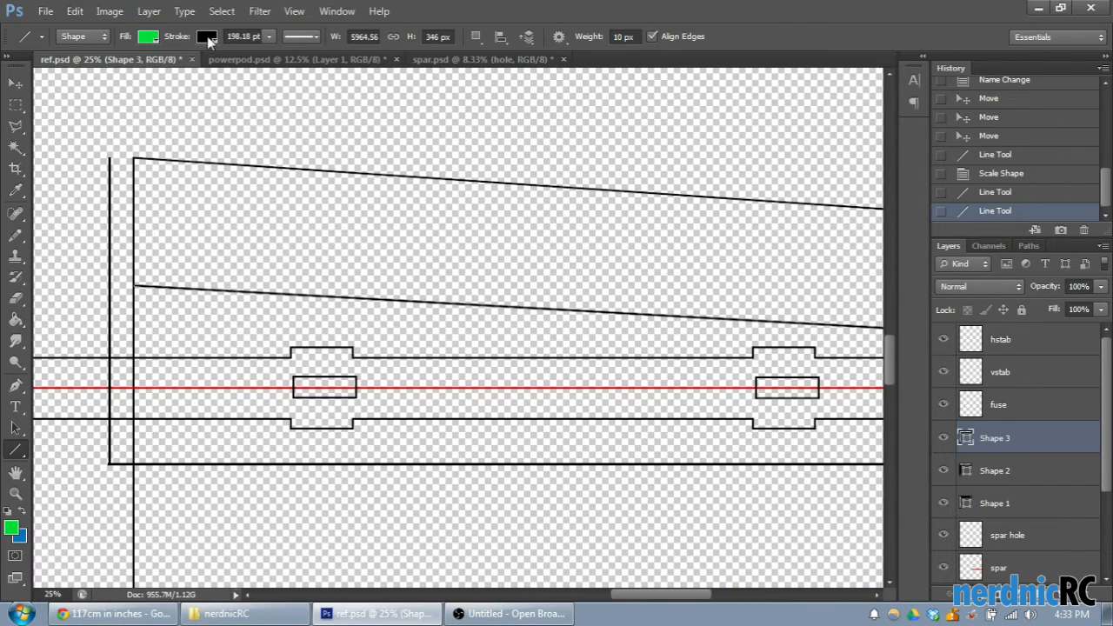
pyautogui.click(207, 37)
pyautogui.click(135, 110)
pyautogui.click(675, 107)
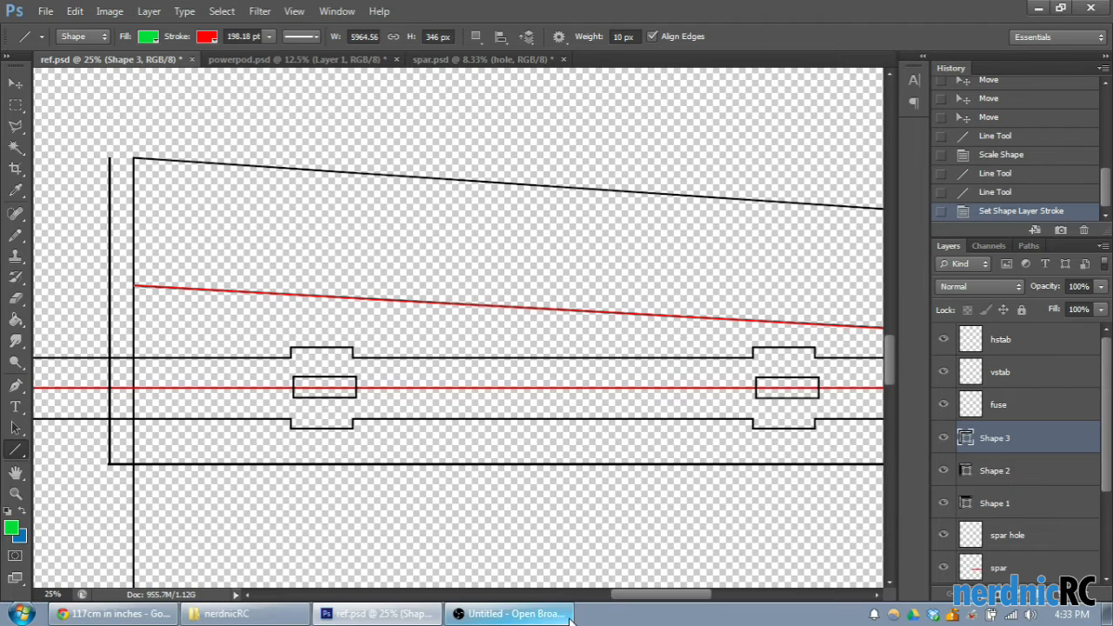
# - Draw a second red line about 5948 px long from the wing root to the tip, along the rear side of the spar
pyautogui.hscroll(-1, 603, 534)
pyautogui.scroll(-2, 572, 502)
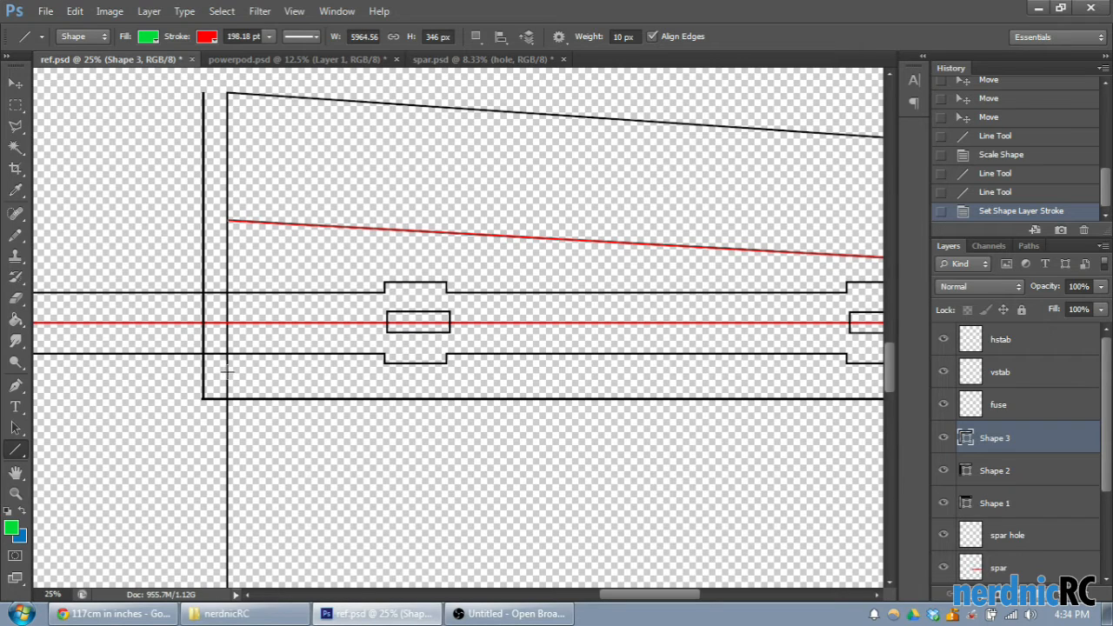
pyautogui.moveTo(228, 369); pyautogui.dragTo(842, 357)
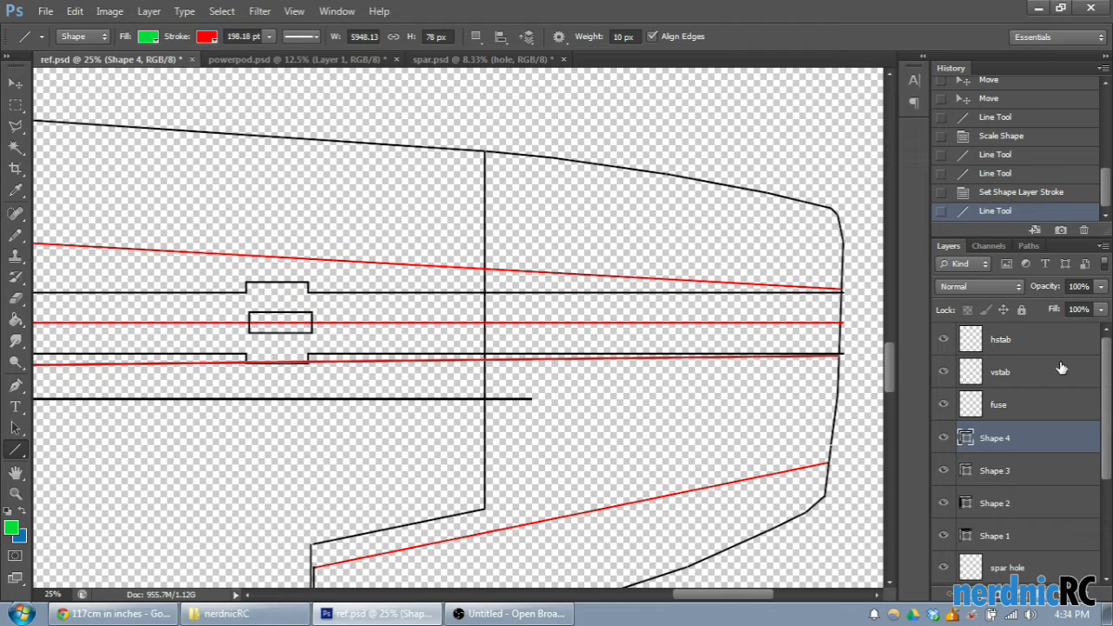
# - Hide the spar hole and spar layers
pyautogui.hotkey('ctrl', '-')
pyautogui.hotkey('ctrl', '-')
pyautogui.hotkey('ctrl', '-')
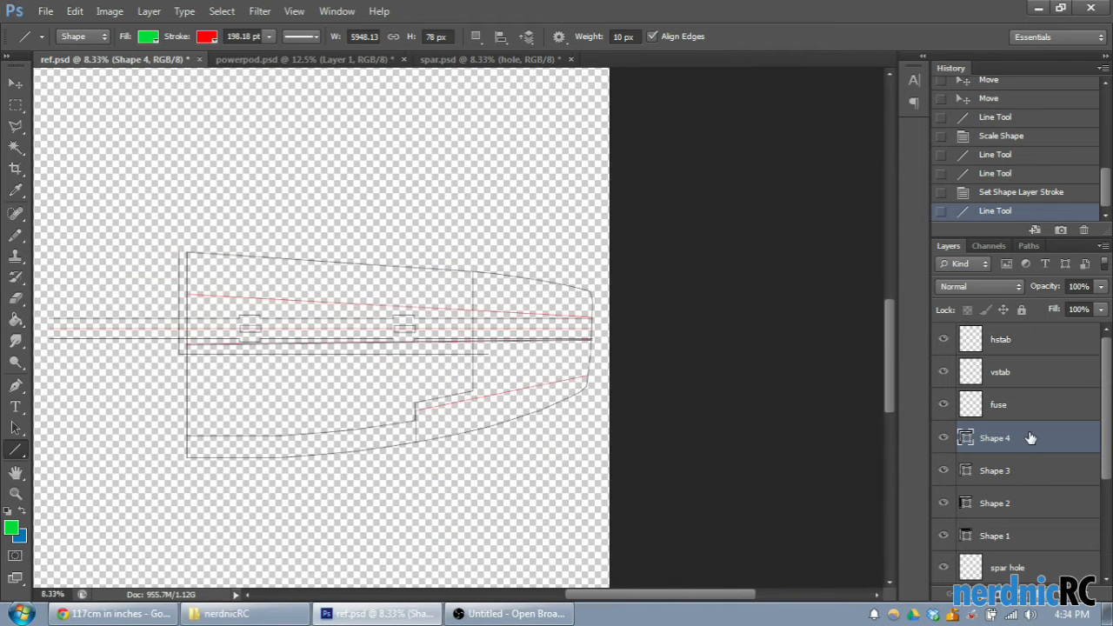
pyautogui.scroll(-1, 1018, 440)
pyautogui.click(943, 535)
pyautogui.click(943, 567)
# - Hide the Shape 1 and Shape 2 reference lines and the bottom wing layer
pyautogui.hotkey('ctrl', '+')
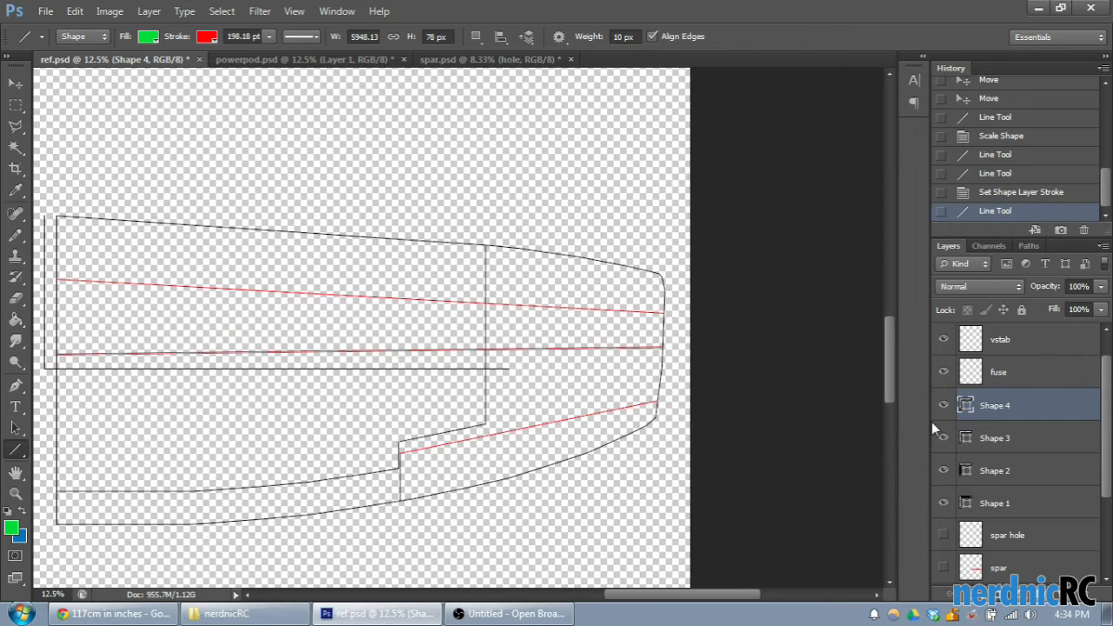
pyautogui.scroll(-1, 943, 426)
pyautogui.click(944, 470)
pyautogui.click(944, 438)
pyautogui.moveTo(635, 596); pyautogui.dragTo(611, 596)
pyautogui.scroll(-2, 978, 541)
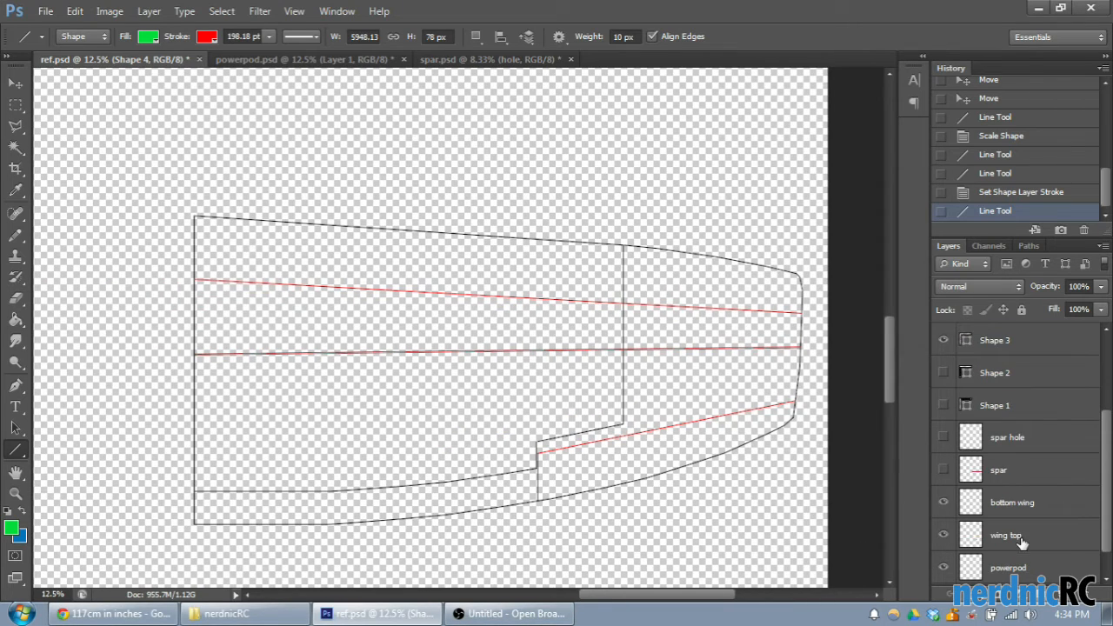
pyautogui.click(944, 503)
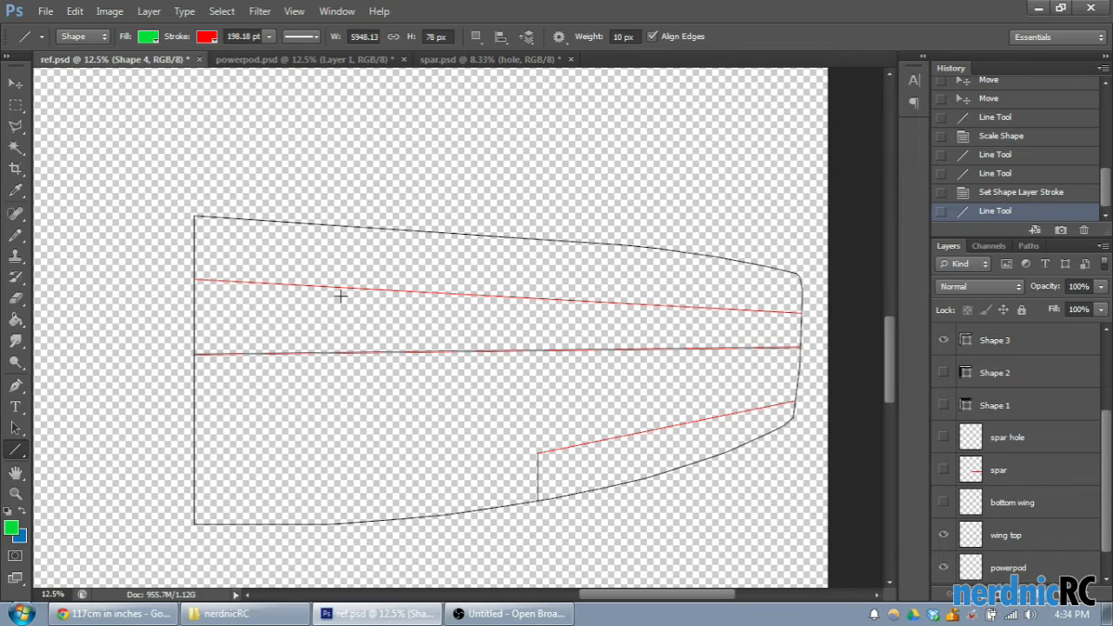
# - Draw a new red line about 5957 px long from root to tip, starting slightly behind the existing front line at the root
pyautogui.scroll(4, 1023, 468)
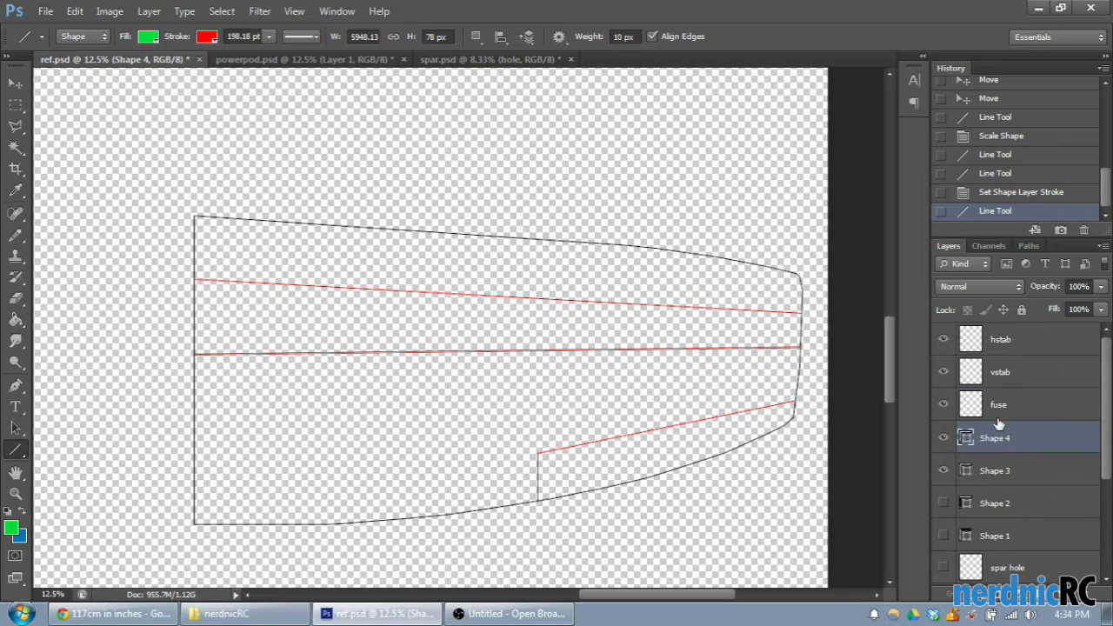
pyautogui.scroll(-1, 1009, 452)
pyautogui.click(948, 406)
pyautogui.click(947, 407)
pyautogui.click(946, 437)
pyautogui.click(945, 437)
pyautogui.hotkey('ctrl', '+')
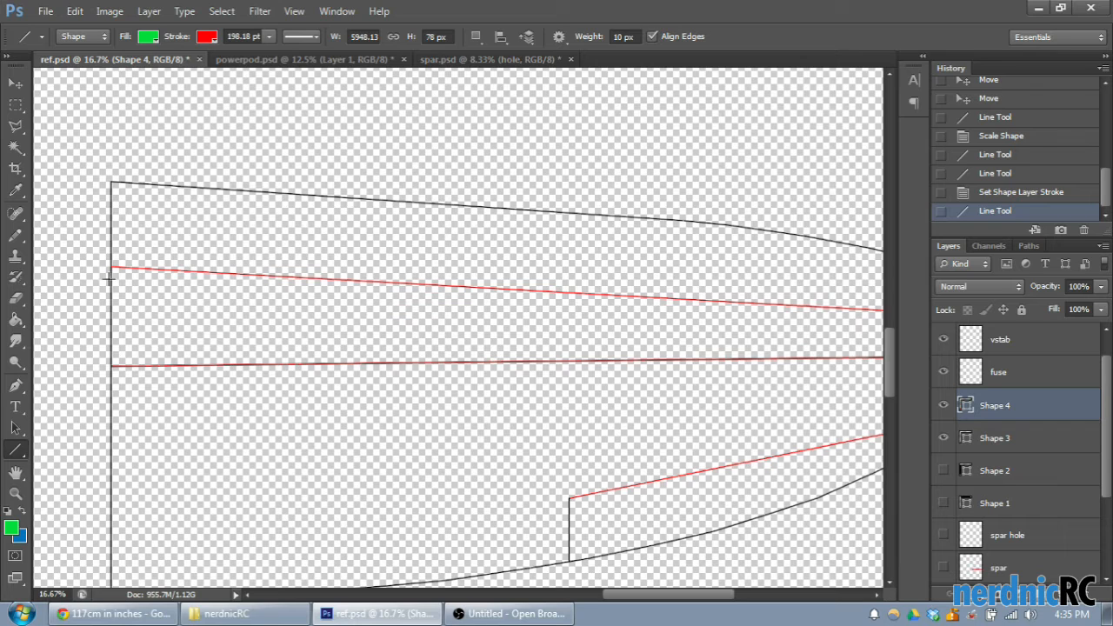
pyautogui.moveTo(111, 275); pyautogui.dragTo(789, 312)
# - Compare the red lines by toggling their layers, and hide the earlier front line on Shape 3
pyautogui.click(944, 438)
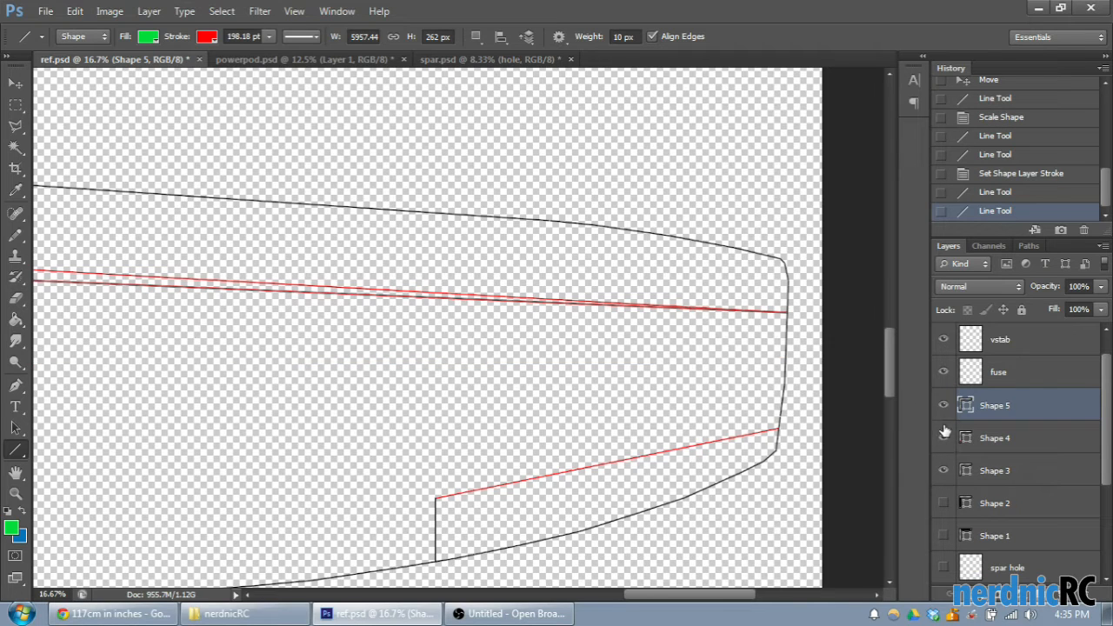
pyautogui.click(944, 437)
pyautogui.click(944, 406)
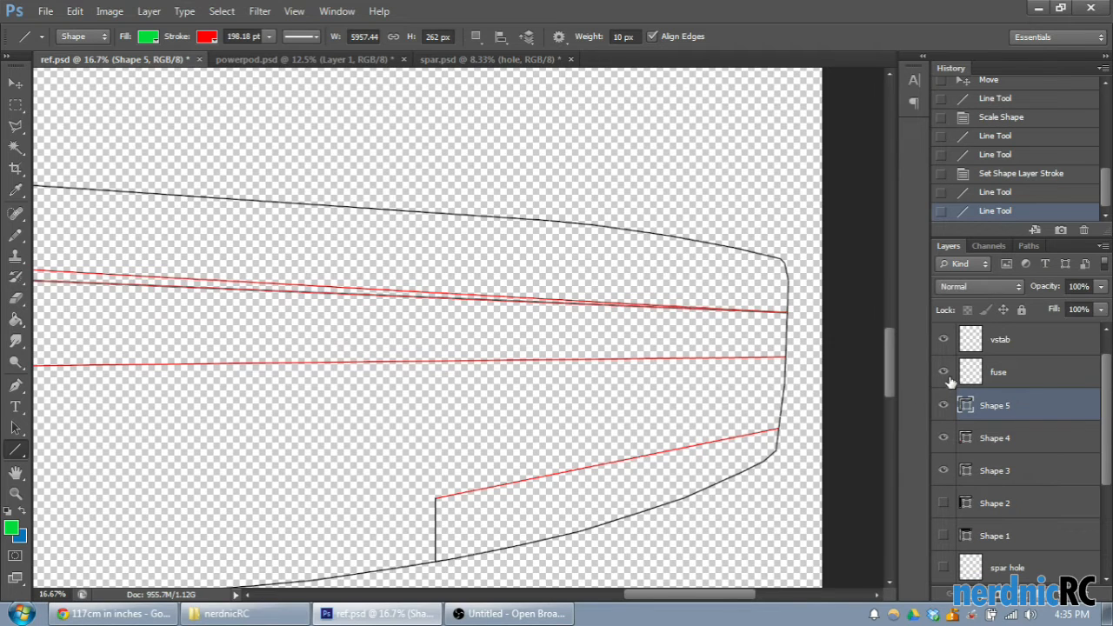
pyautogui.click(944, 470)
pyautogui.moveTo(720, 595); pyautogui.dragTo(684, 614)
pyautogui.hotkey('ctrl', '-')
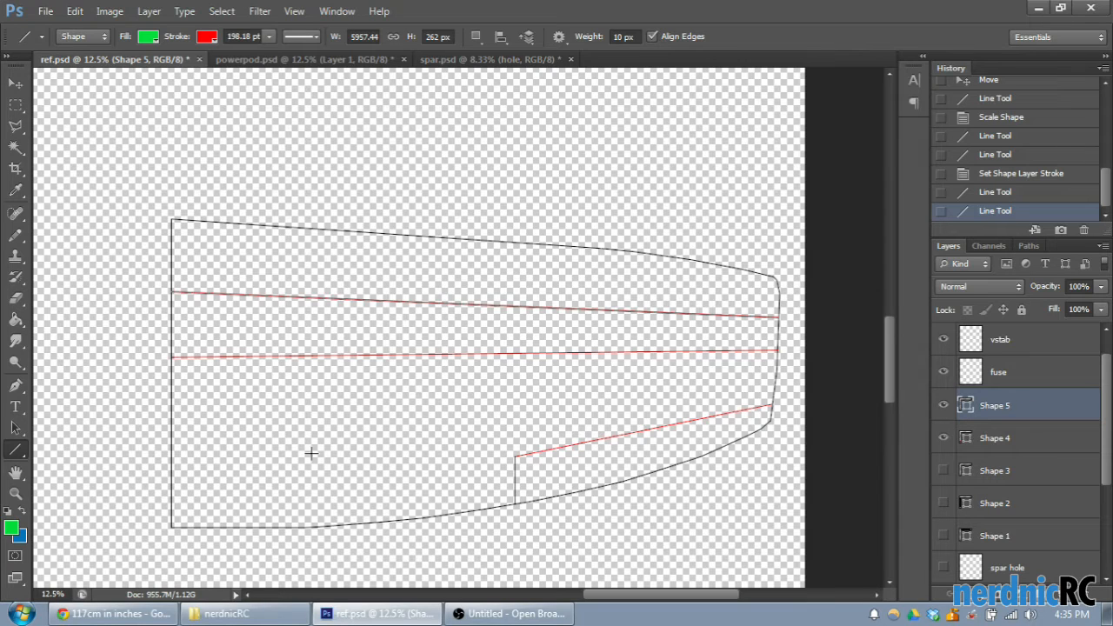
# - Show the spar and spar hole layers again over the top wing outline
pyautogui.scroll(-4, 1040, 494)
pyautogui.click(944, 470)
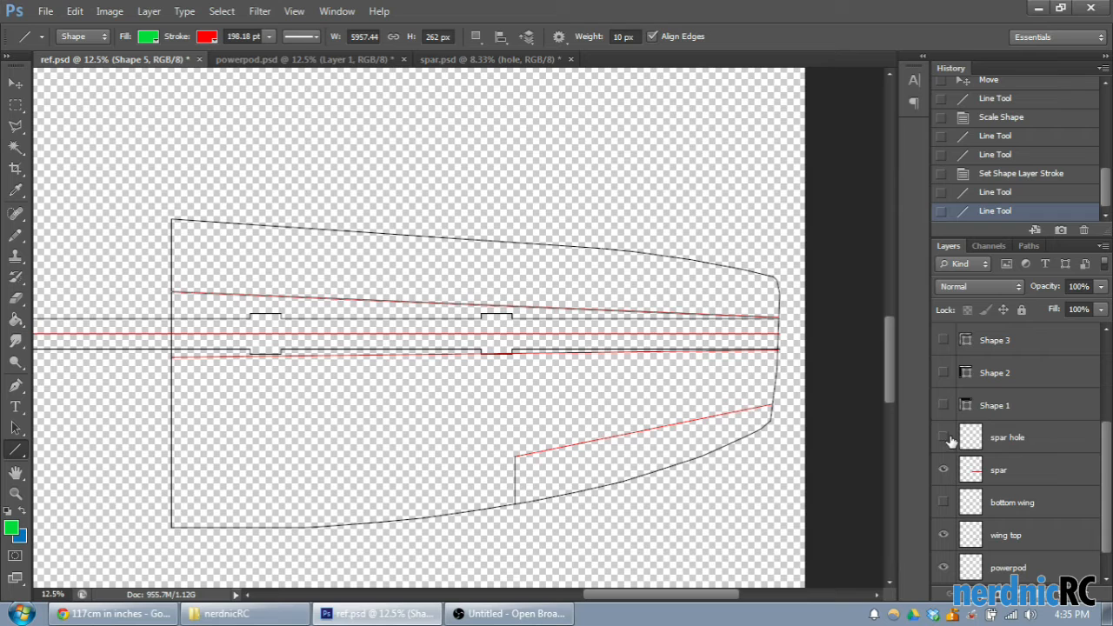
pyautogui.click(944, 438)
pyautogui.scroll(2, 564, 406)
pyautogui.scroll(-1, 563, 406)
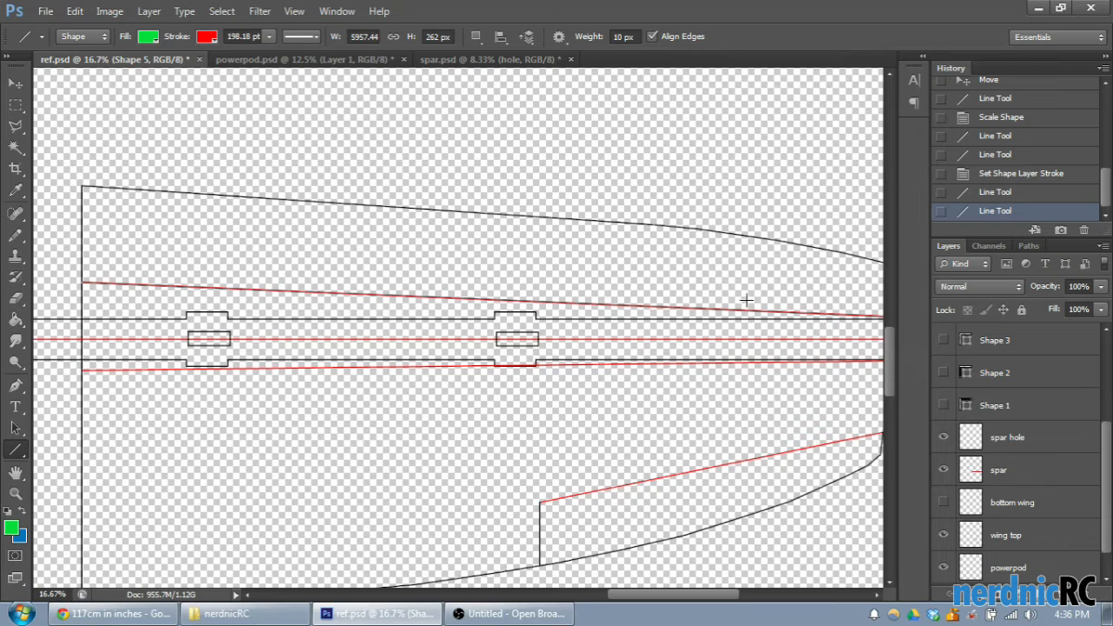
# - Draw a short vertical gauge line from the spar's front edge, move it along the wing to check spacing, and hide its layer
pyautogui.hotkey('ctrl', '+')
pyautogui.moveTo(310, 317); pyautogui.dragTo(316, 339)
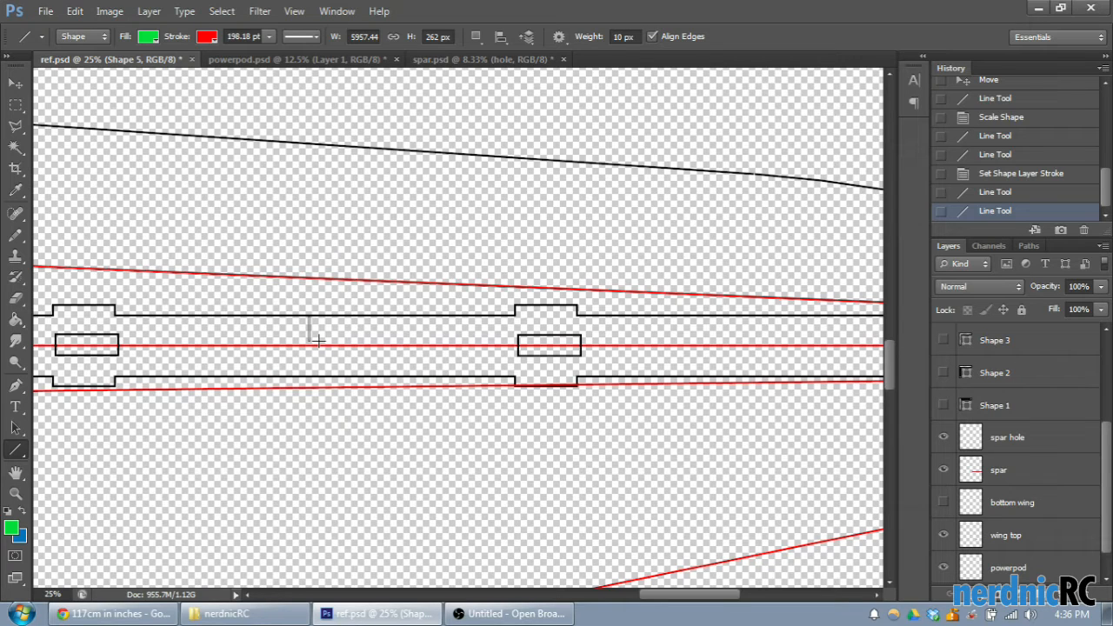
pyautogui.moveTo(316, 338); pyautogui.dragTo(648, 325)
pyautogui.click(15, 82)
pyautogui.moveTo(669, 595); pyautogui.dragTo(706, 598)
pyautogui.moveTo(355, 320); pyautogui.dragTo(175, 312)
pyautogui.click(944, 340)
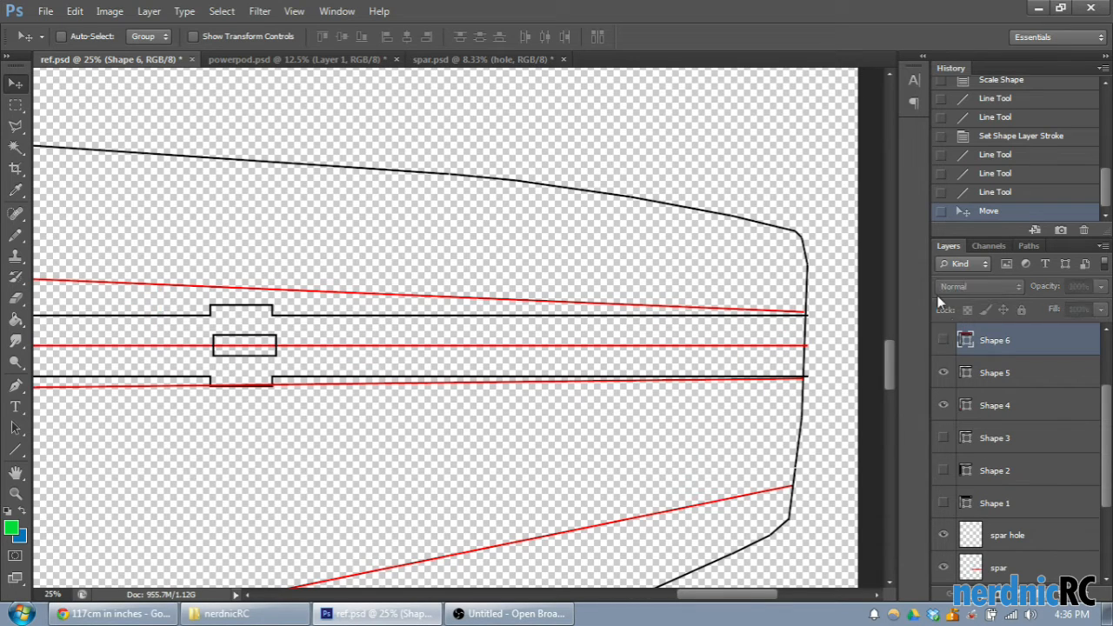
# - Move the spar and spar hole layers together slightly towards the wing root and leading edge, between the two red lines
pyautogui.hotkey('ctrl', '-')
pyautogui.hotkey('ctrl', '-')
pyautogui.hotkey('ctrl', '-')
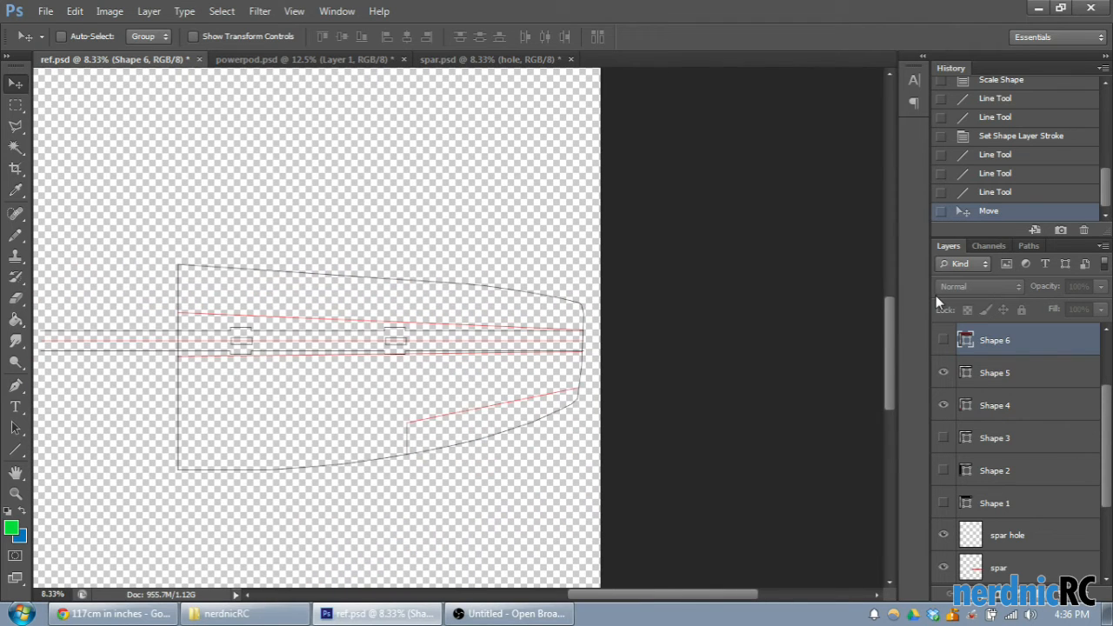
pyautogui.scroll(1, 1069, 415)
pyautogui.scroll(-2, 1031, 447)
pyautogui.click(1032, 448)
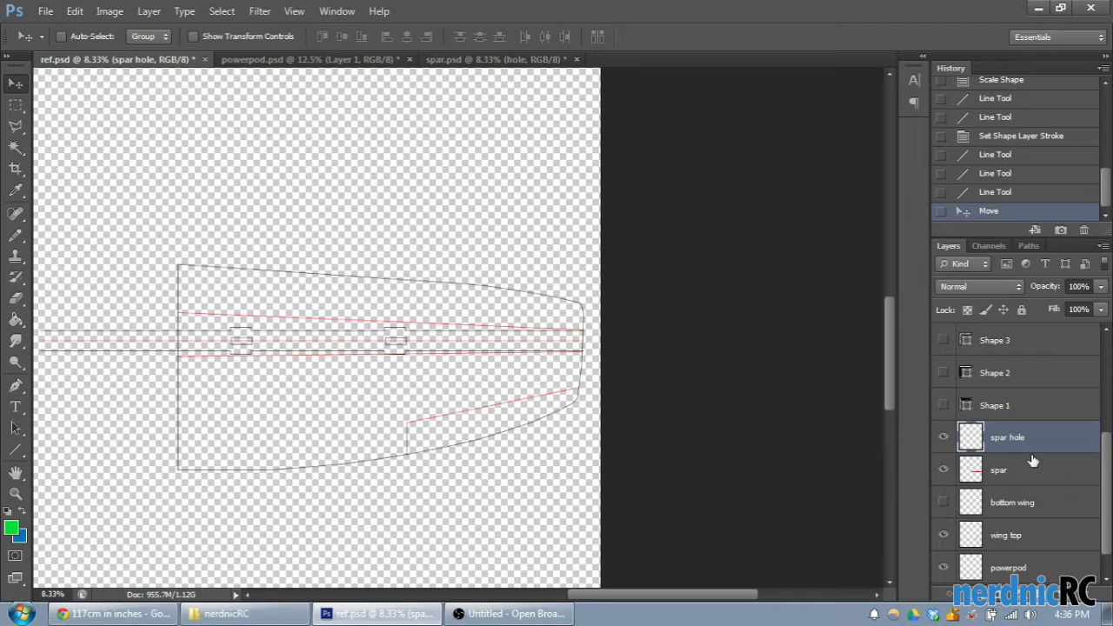
pyautogui.keyDown('shift'); pyautogui.click(1033, 470); pyautogui.keyUp('shift')
pyautogui.hotkey('ctrl', '+')
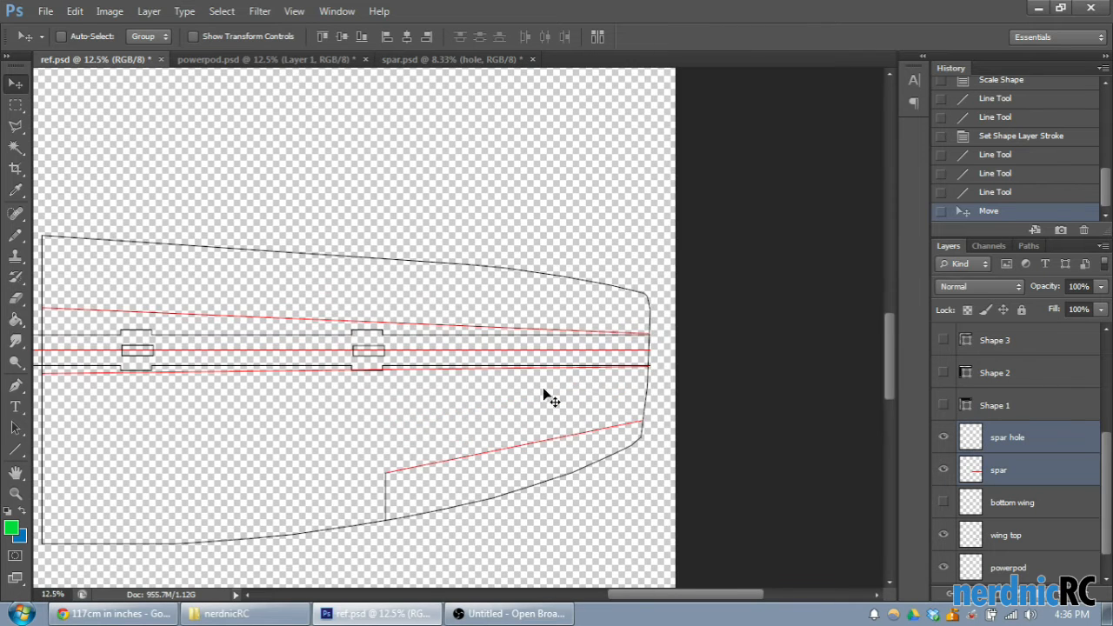
pyautogui.moveTo(645, 597); pyautogui.dragTo(594, 595)
pyautogui.moveTo(466, 347); pyautogui.dragTo(454, 343)
pyautogui.moveTo(665, 602); pyautogui.dragTo(671, 601)
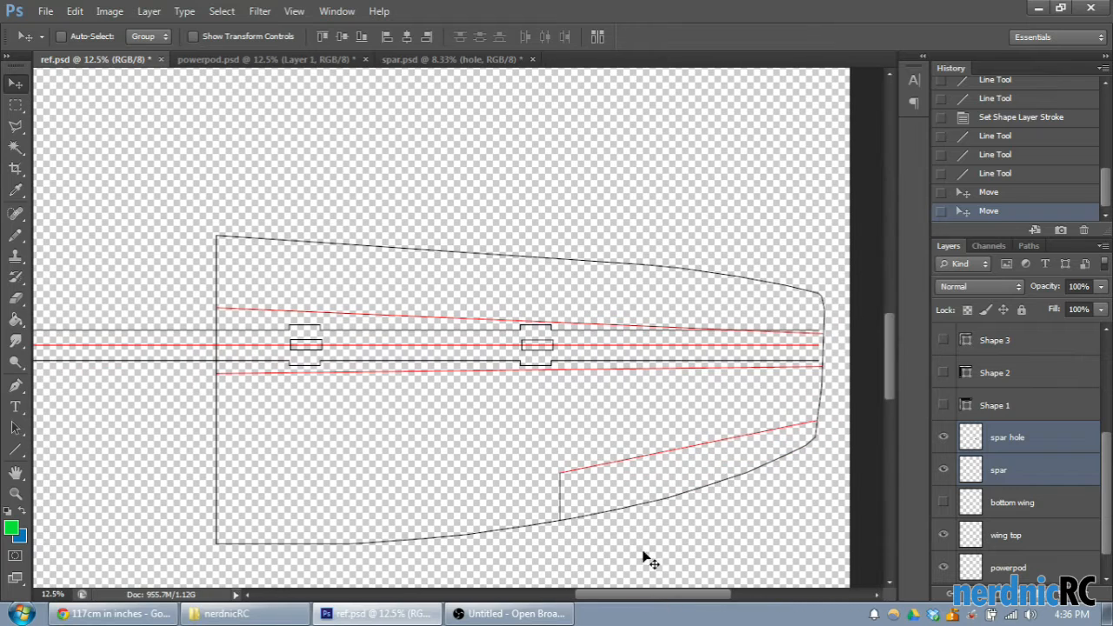
# - Show the bottom wing layer again, and shift the spar and spar hole layers slightly further towards the root and leading edge
pyautogui.scroll(-1, 1049, 510)
pyautogui.click(944, 470)
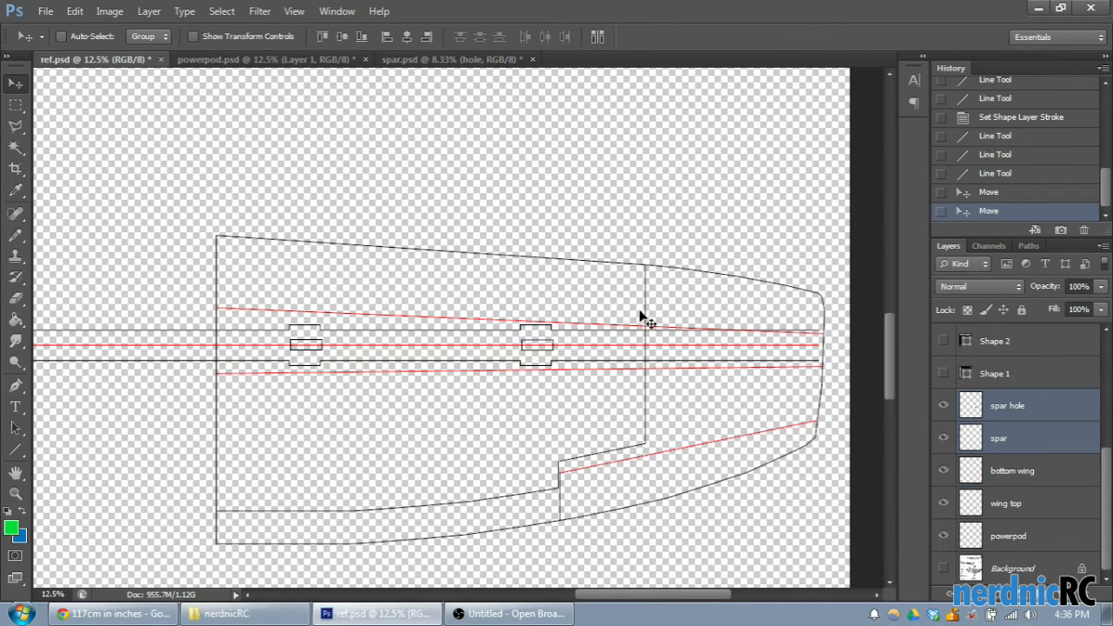
pyautogui.moveTo(602, 339)
pyautogui.mouseDown()
pyautogui.moveTo(580, 337)
pyautogui.moveTo(601, 334)
pyautogui.moveTo(600, 344)
pyautogui.mouseUp()
pyautogui.press('Left')
pyautogui.press('Left')
pyautogui.moveTo(502, 342)
pyautogui.mouseDown()
pyautogui.moveTo(493, 319)
pyautogui.moveTo(489, 343)
pyautogui.mouseUp()
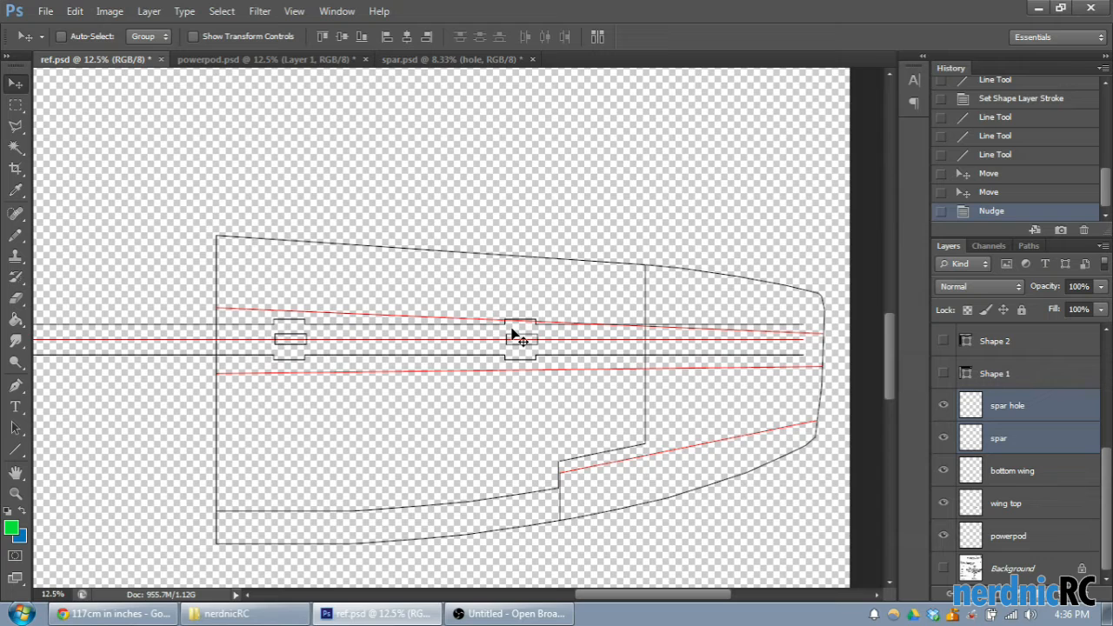
# - Shift the spar and spar hole layers together slightly along the wing towards the tip, and nudge them back a little towards the root
pyautogui.hotkey('ctrl', '+')
pyautogui.moveTo(485, 357); pyautogui.dragTo(477, 357)
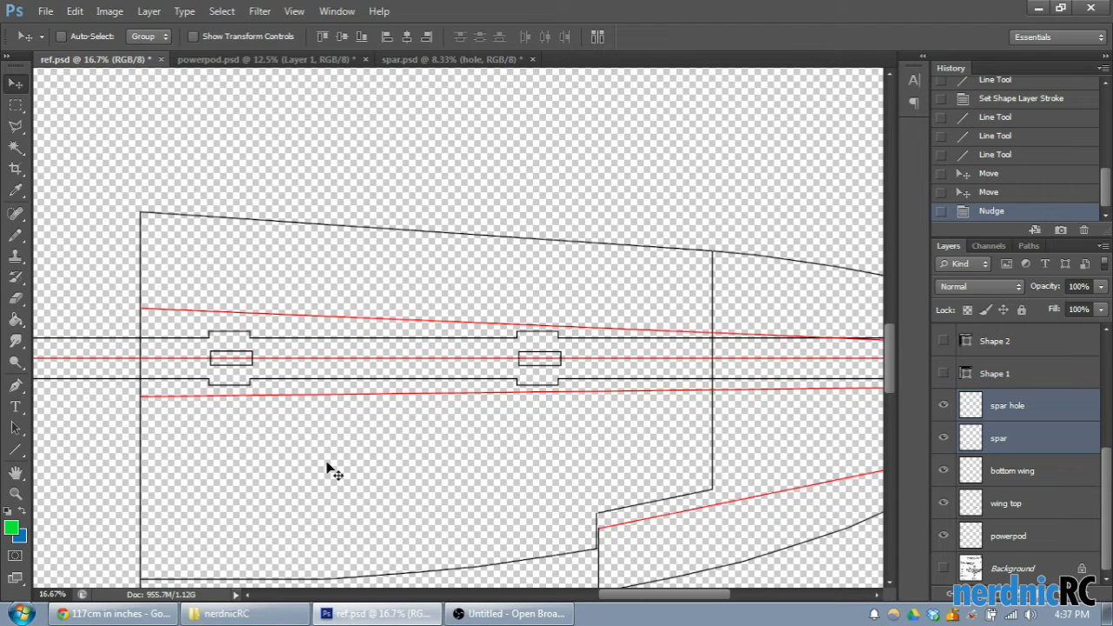
pyautogui.moveTo(670, 595); pyautogui.dragTo(502, 447)
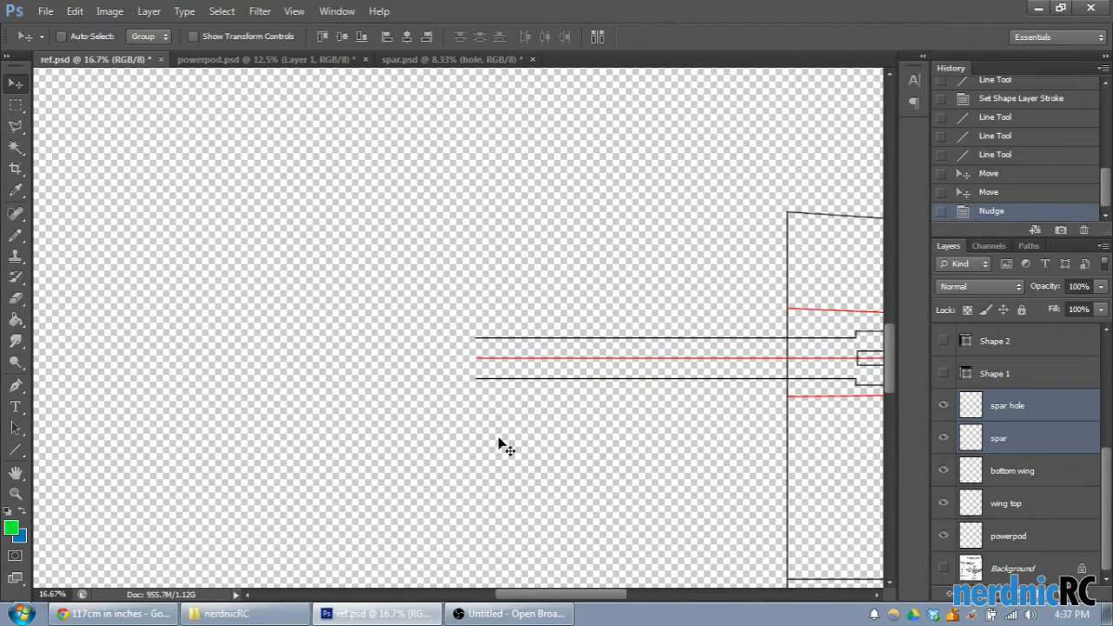
pyautogui.moveTo(555, 600); pyautogui.dragTo(644, 612)
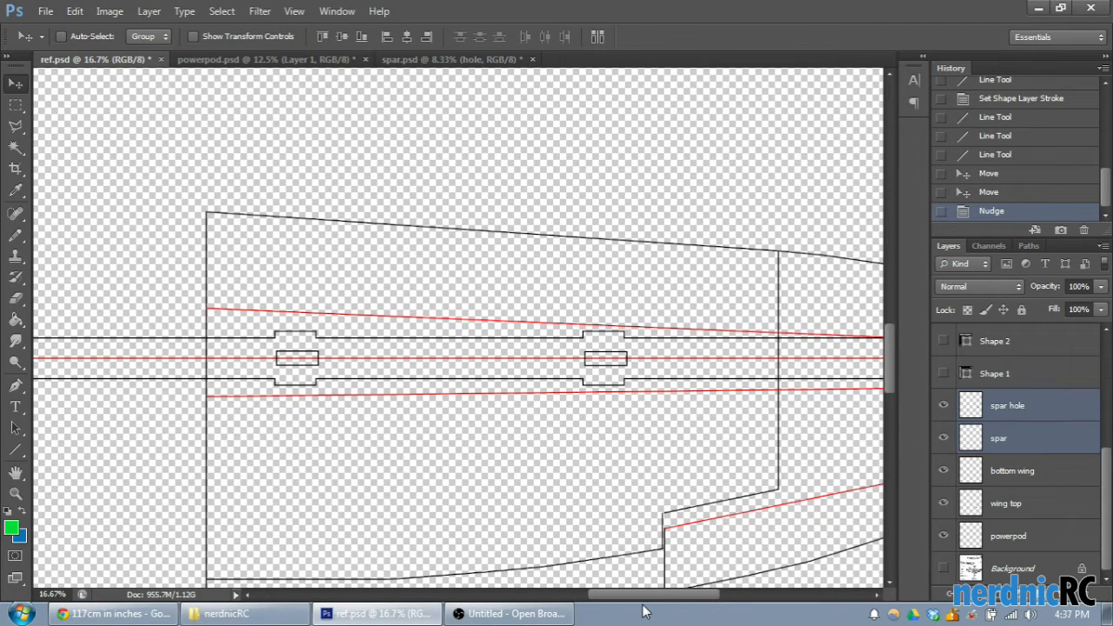
pyautogui.moveTo(515, 364)
pyautogui.mouseDown()
pyautogui.moveTo(472, 365)
pyautogui.moveTo(529, 370)
pyautogui.moveTo(521, 359)
pyautogui.mouseUp()
pyautogui.press('Left')
pyautogui.press('Left')
pyautogui.press('Left')
pyautogui.press('Left')
pyautogui.press('Left')
pyautogui.press('Left')
pyautogui.press('Left')
pyautogui.press('Left')
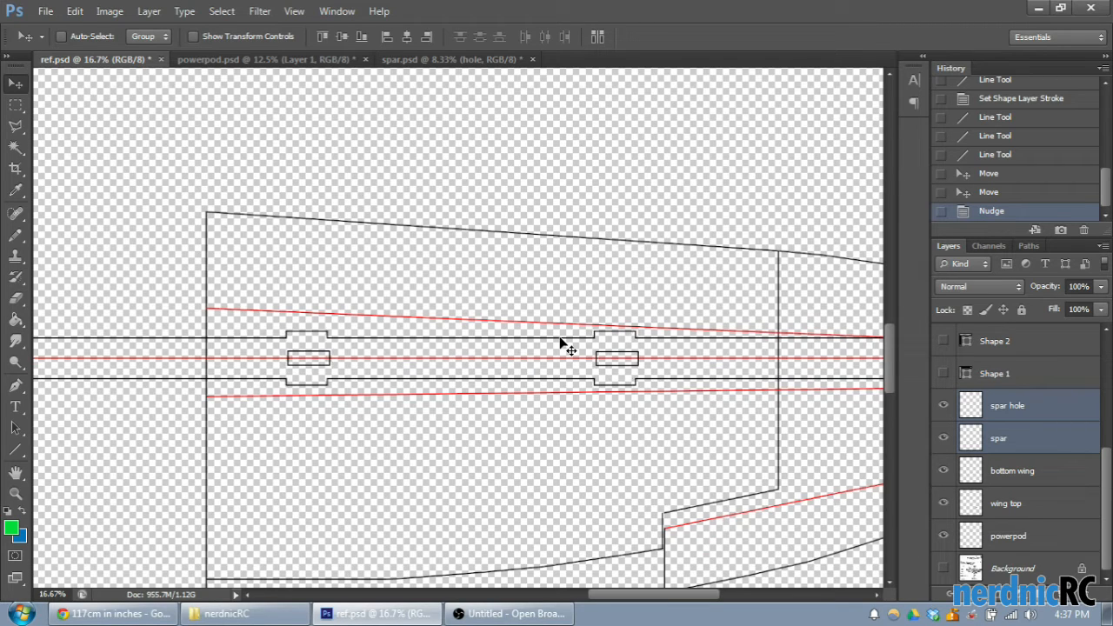
pyautogui.press('Left')
pyautogui.press('Left')
pyautogui.press('Left')
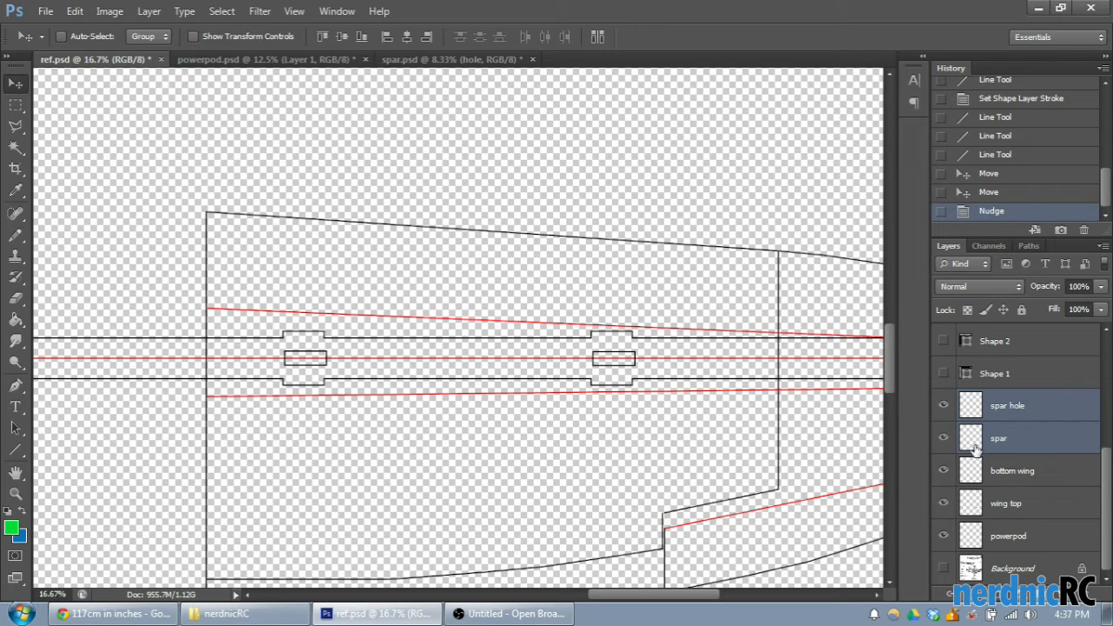
# - Move the bottom wing layer above the spar hole layer and merge those two layers into one
pyautogui.click(944, 407)
pyautogui.click(944, 407)
pyautogui.click(1007, 406)
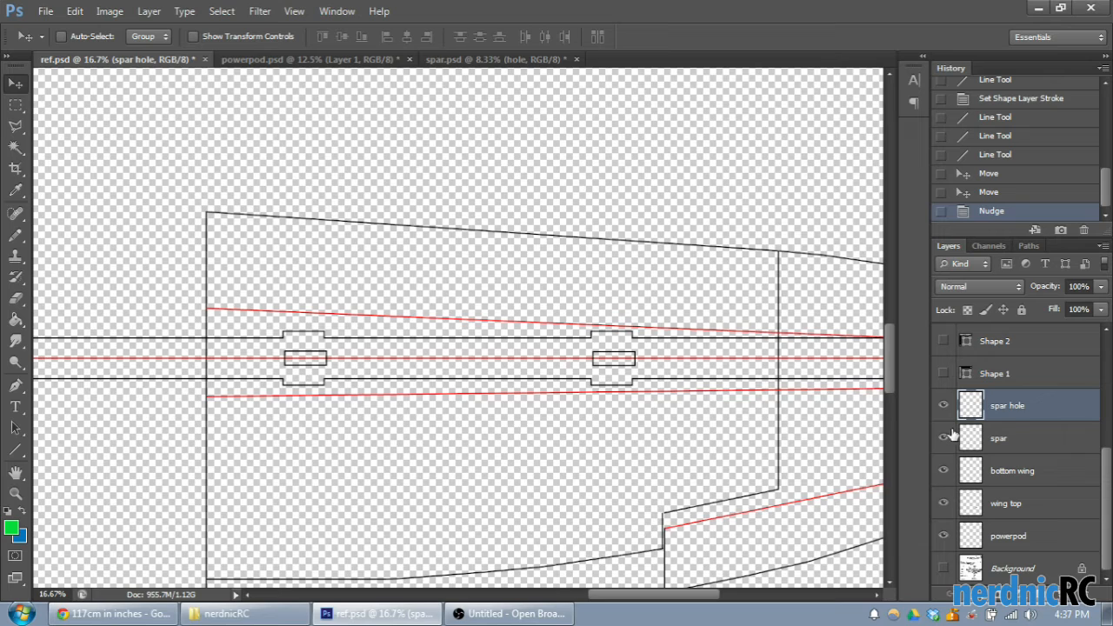
pyautogui.click(944, 405)
pyautogui.click(943, 405)
pyautogui.moveTo(1030, 481); pyautogui.dragTo(1024, 394)
pyautogui.keyDown('shift'); pyautogui.click(1024, 442); pyautogui.keyUp('shift')
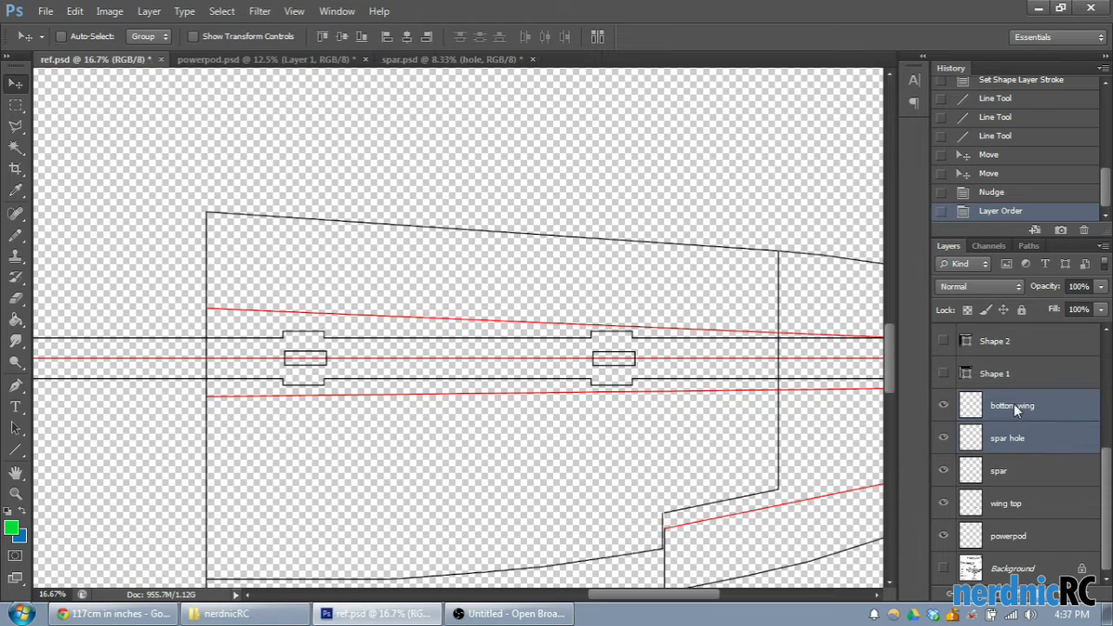
pyautogui.rightClick(1015, 404)
pyautogui.click(848, 401)
pyautogui.click(944, 441)
pyautogui.click(943, 441)
pyautogui.click(943, 441)
pyautogui.click(943, 442)
pyautogui.click(943, 442)
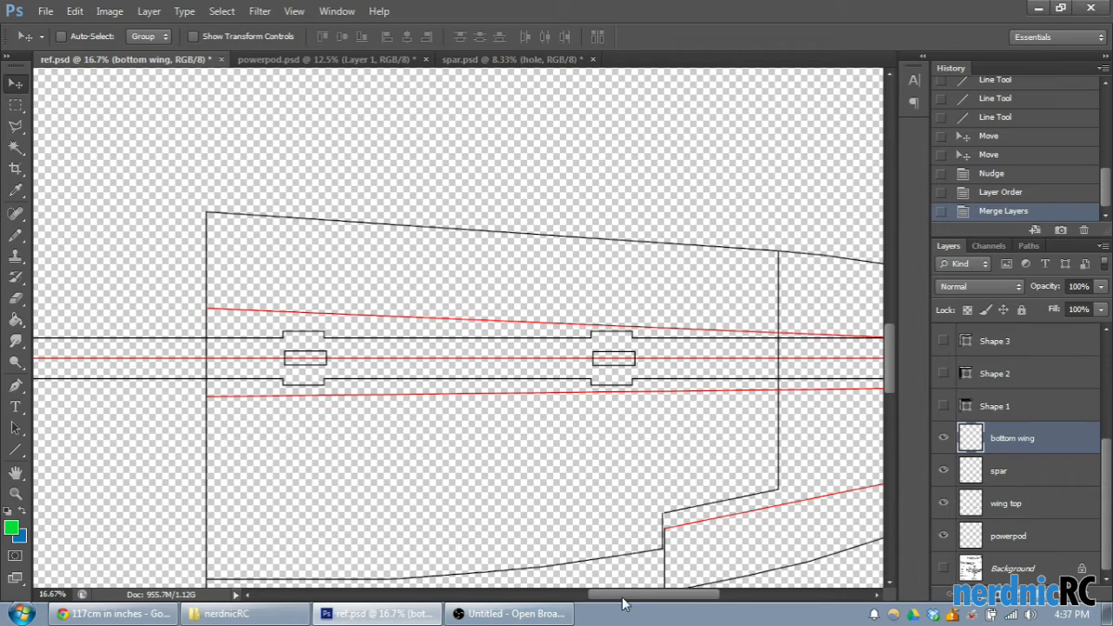
# - Draw two vertical lines 10 px wide and about 297 px tall across the spar, at the wing root and between the outer hole and the panel line
pyautogui.hscroll(-3, 614, 578)
pyautogui.hotkey('ctrl', '+')
pyautogui.hotkey('ctrl', '+')
pyautogui.scroll(-3, 610, 573)
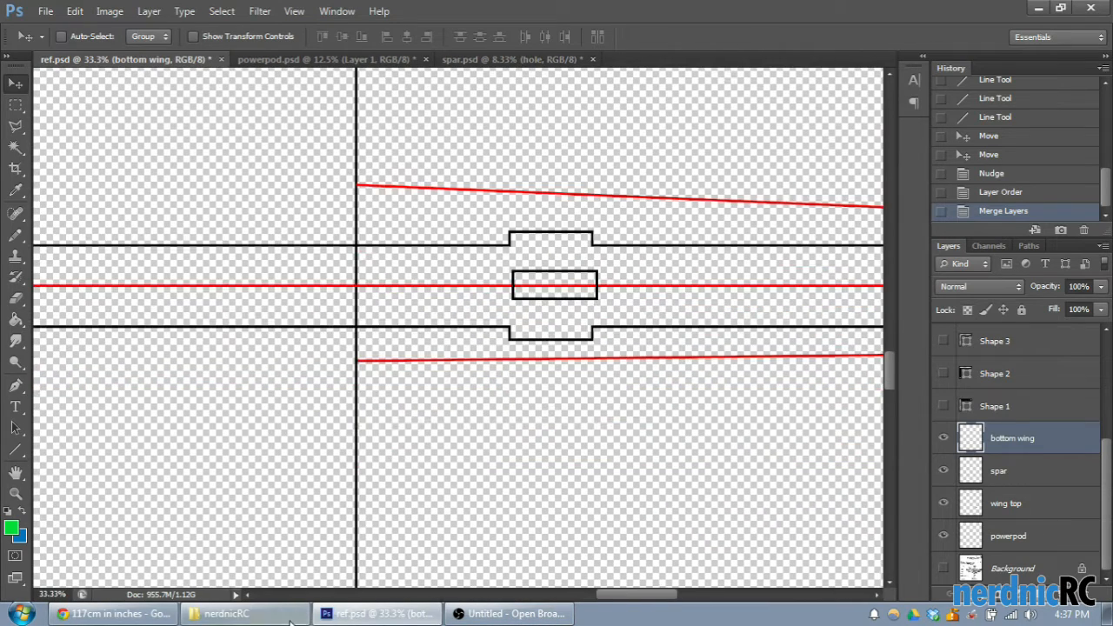
pyautogui.click(18, 450)
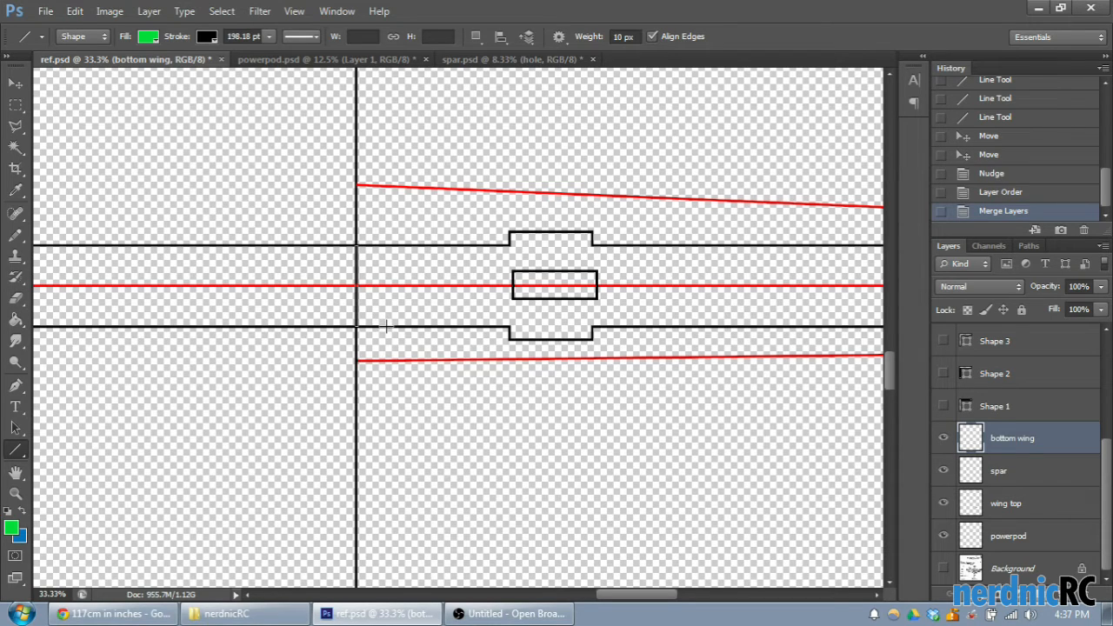
pyautogui.moveTo(386, 327); pyautogui.dragTo(375, 462)
pyautogui.moveTo(629, 597); pyautogui.dragTo(720, 602)
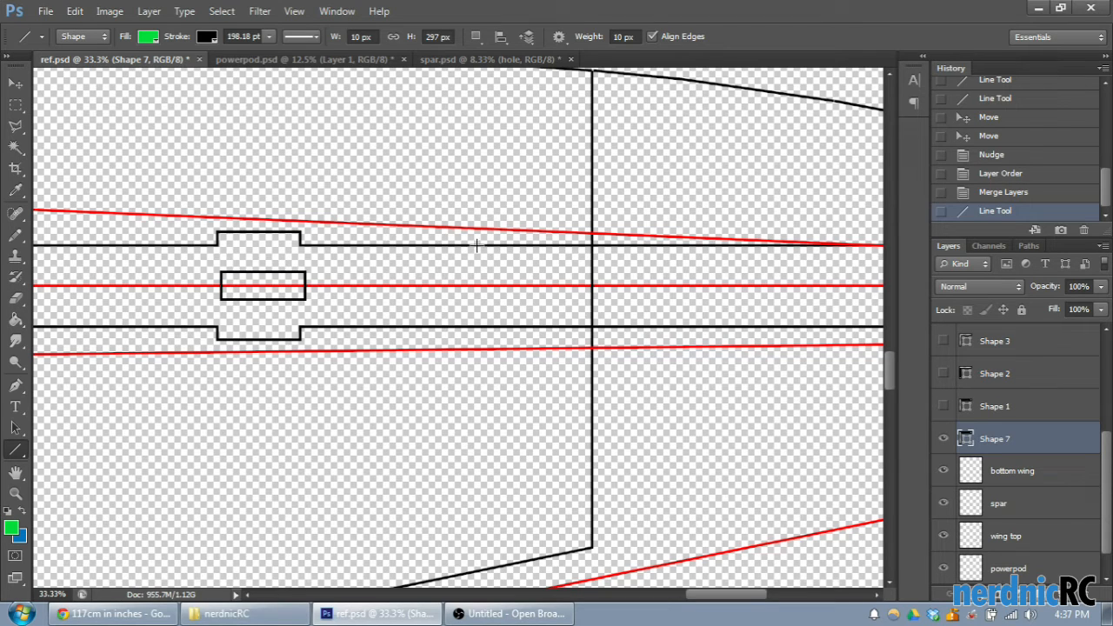
pyautogui.moveTo(480, 248); pyautogui.dragTo(502, 326)
pyautogui.hotkey('ctrl', '-')
pyautogui.hotkey('ctrl', '-')
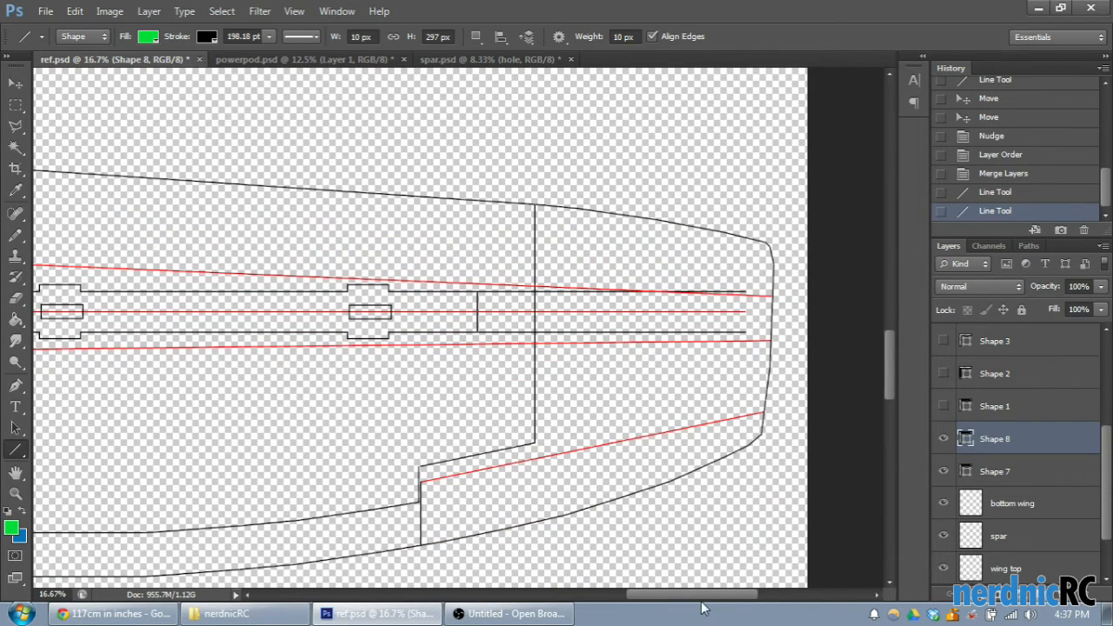
pyautogui.moveTo(690, 602); pyautogui.dragTo(651, 604)
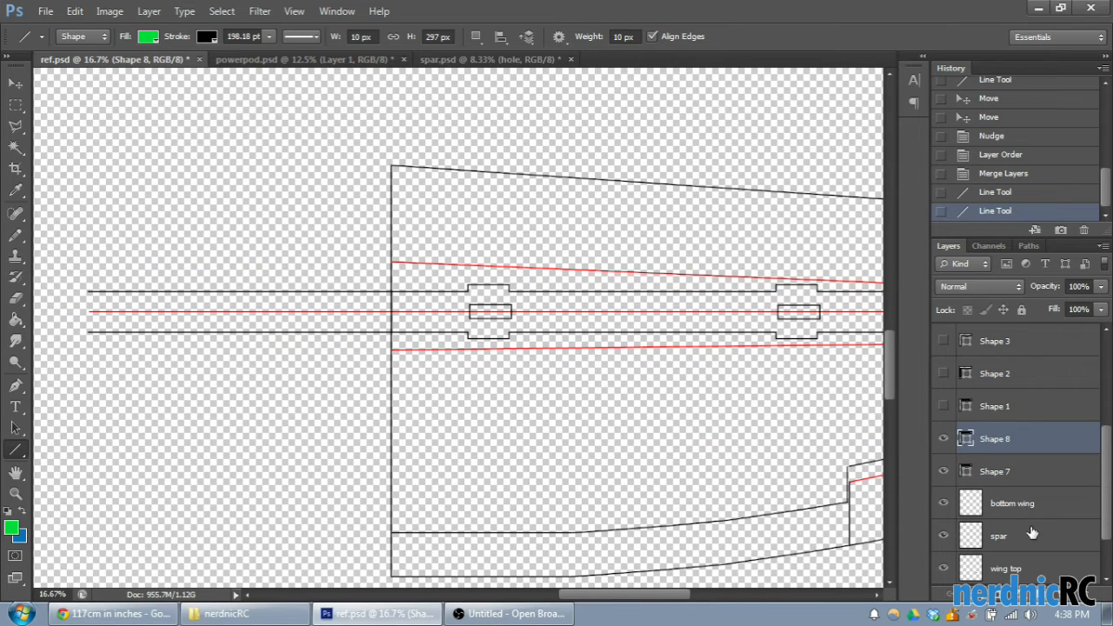
# - On the spar layer, erase most of the spar lines that extend beyond the wing root
pyautogui.scroll(-2, 1031, 532)
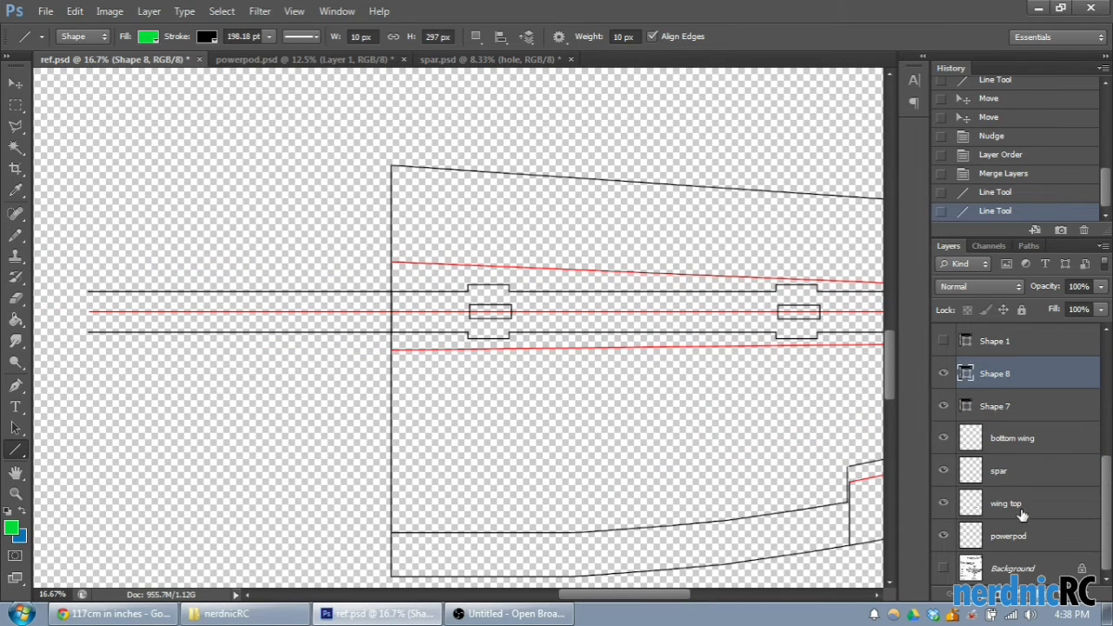
pyautogui.scroll(8, 1031, 487)
pyautogui.scroll(-8, 1019, 374)
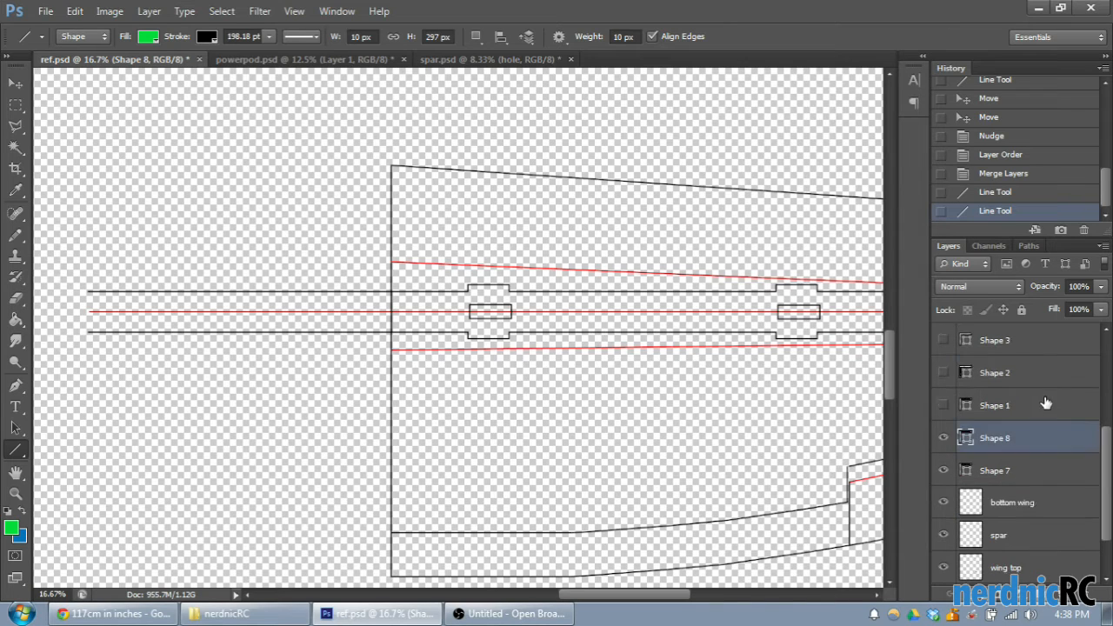
pyautogui.click(1019, 476)
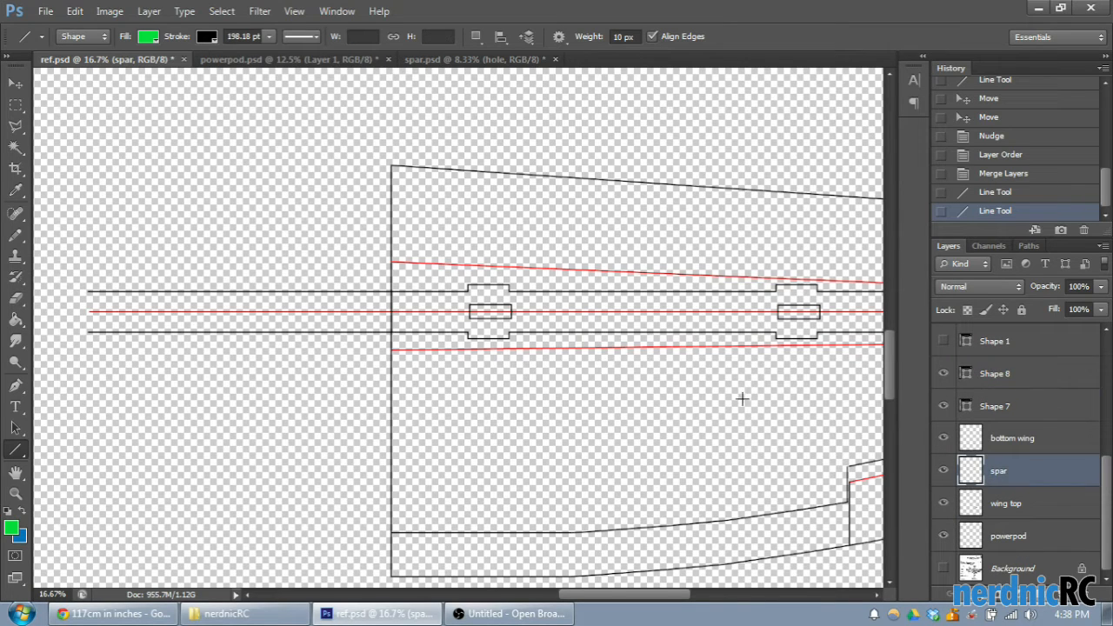
pyautogui.click(16, 105)
pyautogui.moveTo(76, 216); pyautogui.dragTo(378, 403)
pyautogui.press('Delete')
# - Erase the remaining stubs of the spar lines up to the wing root edge and clear the selection
pyautogui.scroll(1, 368, 317)
pyautogui.scroll(1, 370, 325)
pyautogui.click(234, 258)
pyautogui.moveTo(252, 236); pyautogui.dragTo(329, 409)
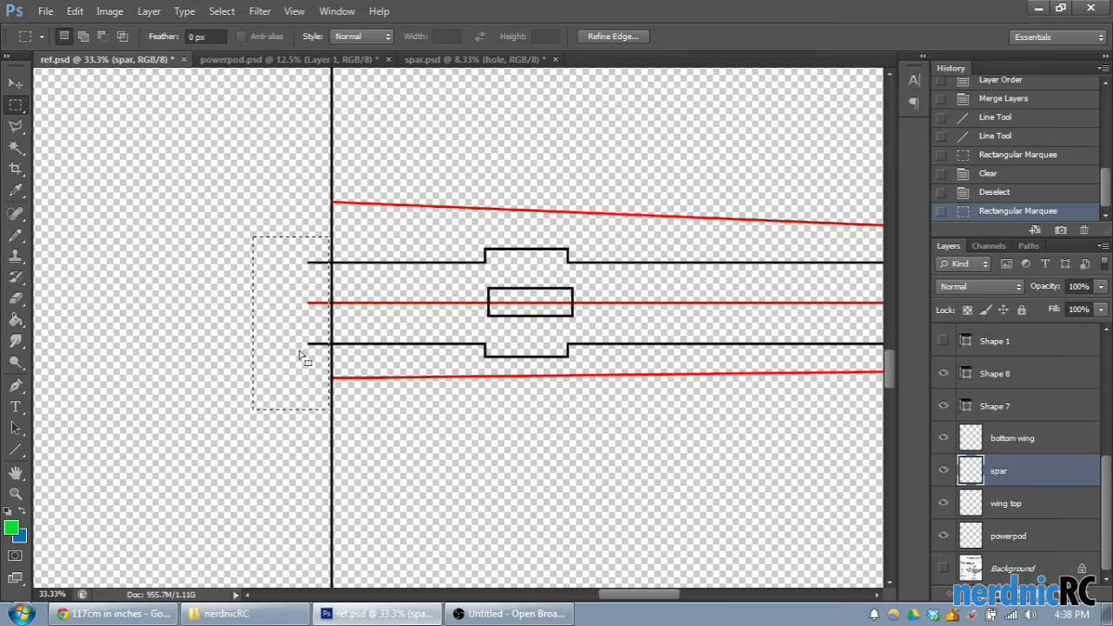
pyautogui.press('Delete')
pyautogui.scroll(2, 304, 356)
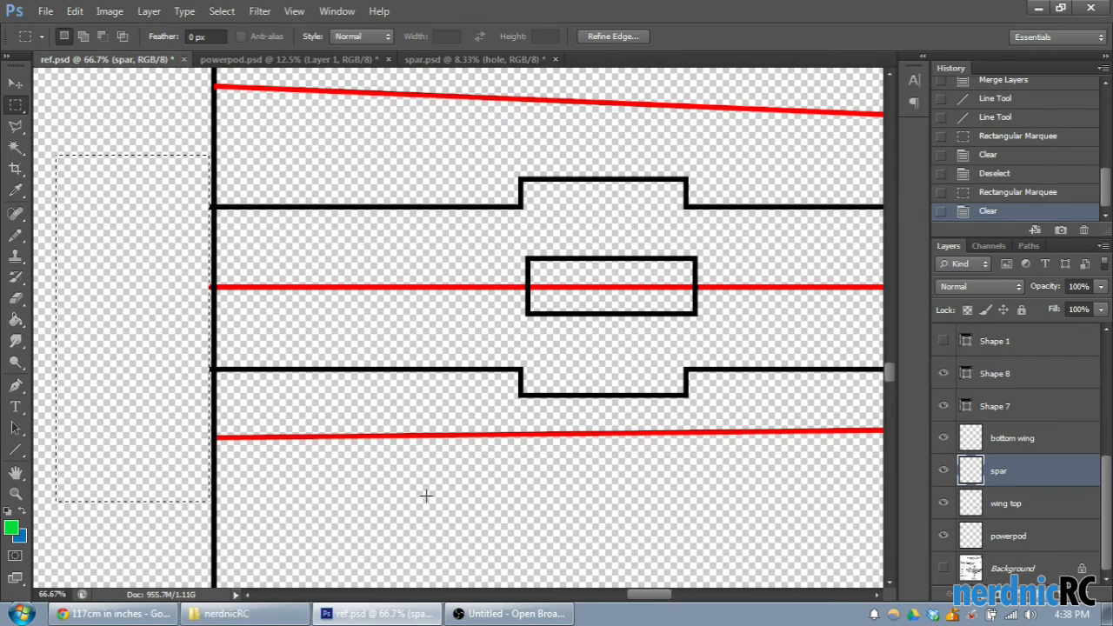
pyautogui.moveTo(117, 211); pyautogui.dragTo(119, 210)
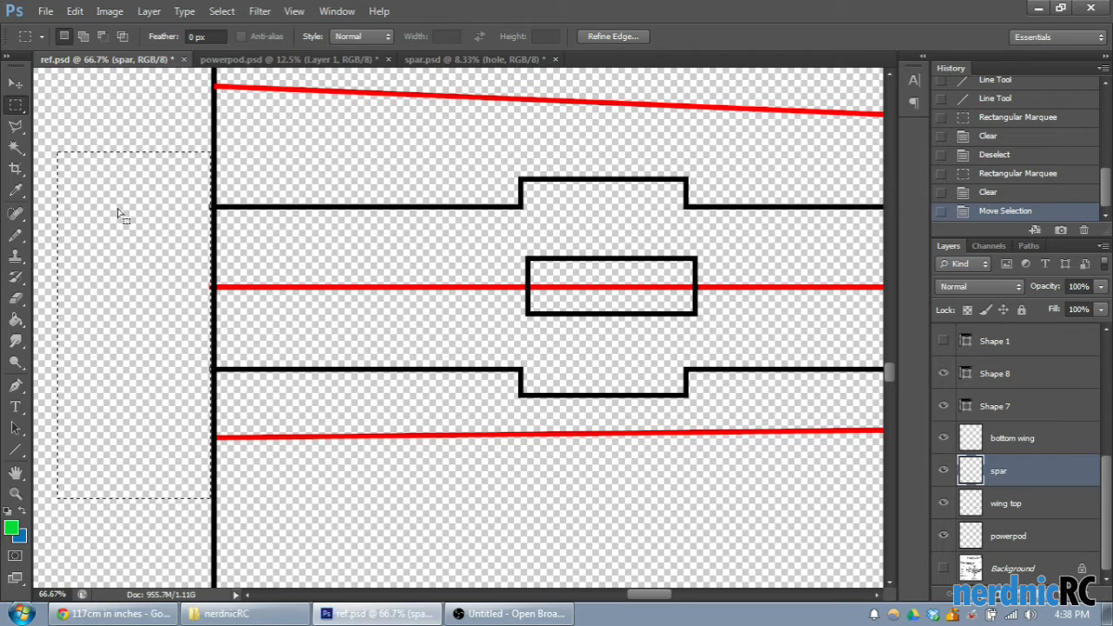
pyautogui.press('Delete')
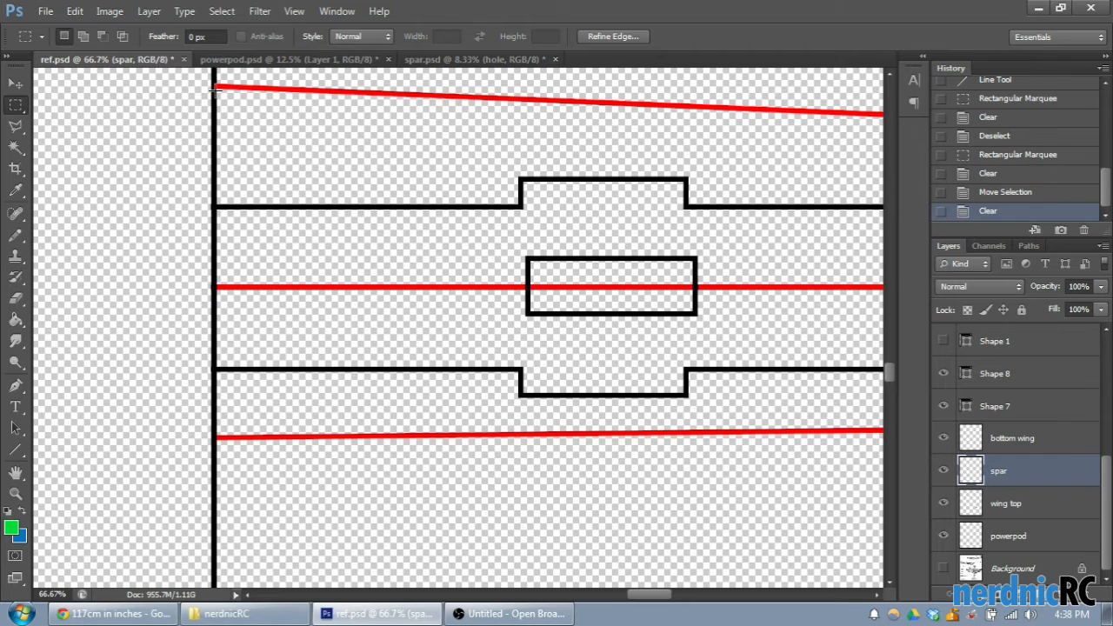
pyautogui.hotkey('ctrl', 'd')
# - Erase the section of the spar lines directly outboard of the spar's outer end line, trimming flush to that line
pyautogui.moveTo(648, 595); pyautogui.dragTo(748, 600)
pyautogui.moveTo(279, 162); pyautogui.dragTo(572, 460)
pyautogui.press('Delete')
pyautogui.hotkey('ctrl', 'd')
pyautogui.moveTo(323, 474); pyautogui.dragTo(241, 168)
pyautogui.press('Delete')
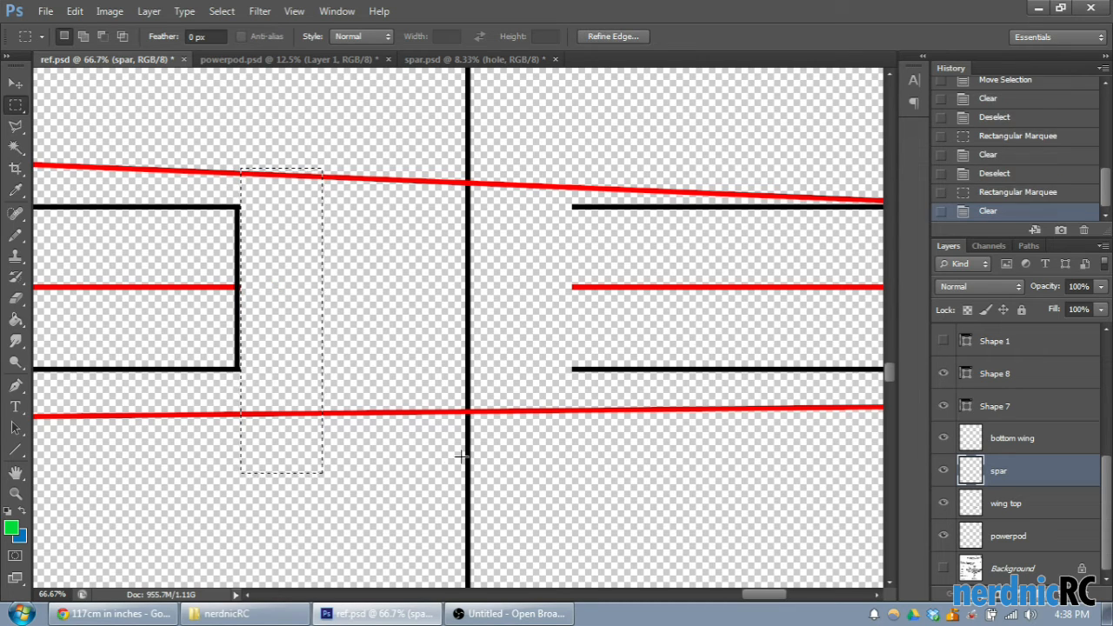
pyautogui.hotkey('ctrl', 'd')
# - Erase the leftover spar line segments near the wing tip and clear the selection
pyautogui.moveTo(739, 604); pyautogui.dragTo(778, 603)
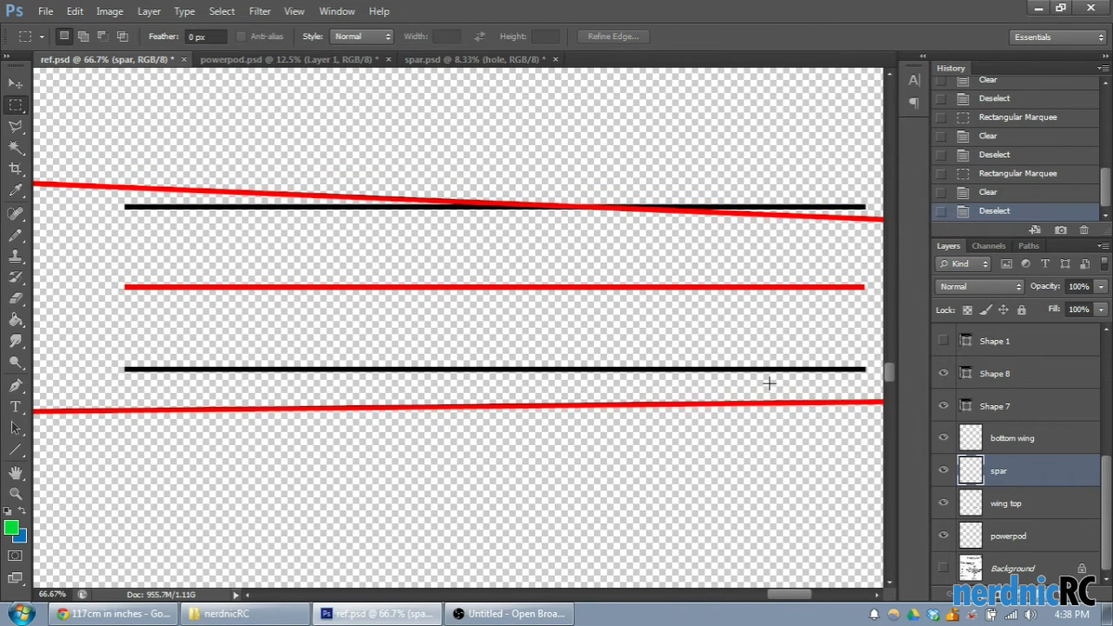
pyautogui.hotkey('ctrl', '-')
pyautogui.moveTo(155, 127); pyautogui.dragTo(842, 483)
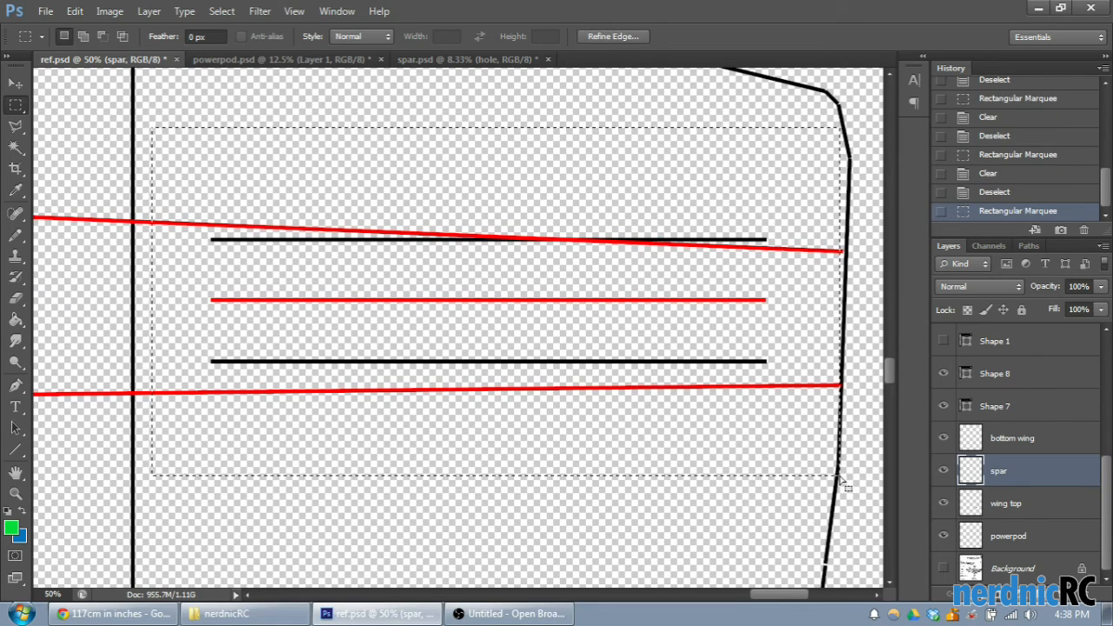
pyautogui.press('Delete')
pyautogui.hotkey('ctrl', '-')
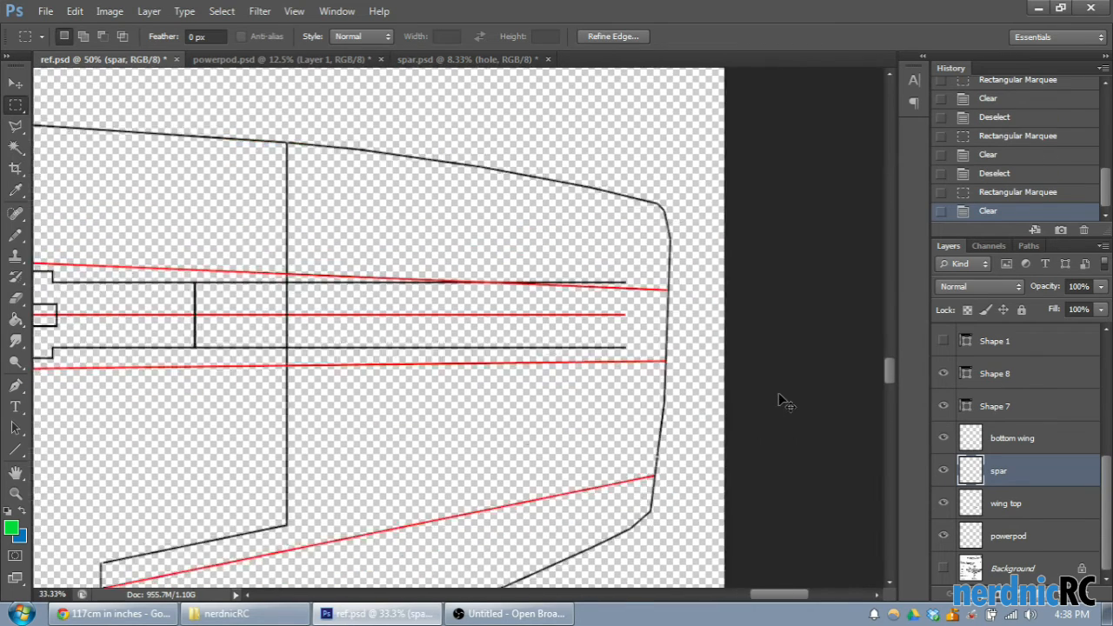
pyautogui.hotkey('ctrl', '-')
pyautogui.hotkey('ctrl', 'd')
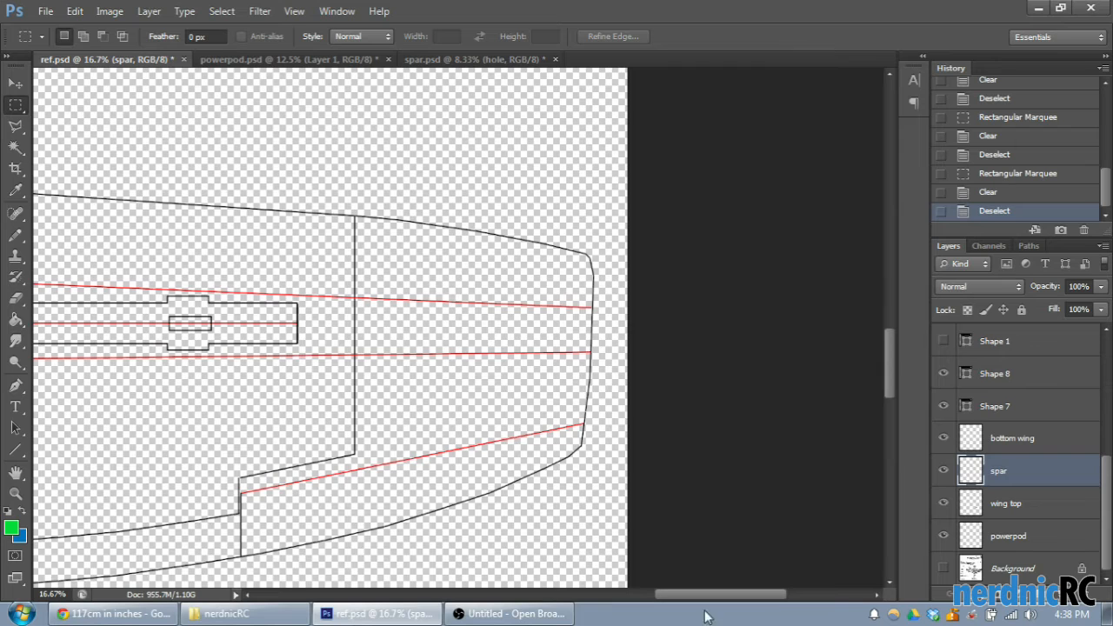
pyautogui.moveTo(753, 599); pyautogui.dragTo(695, 597)
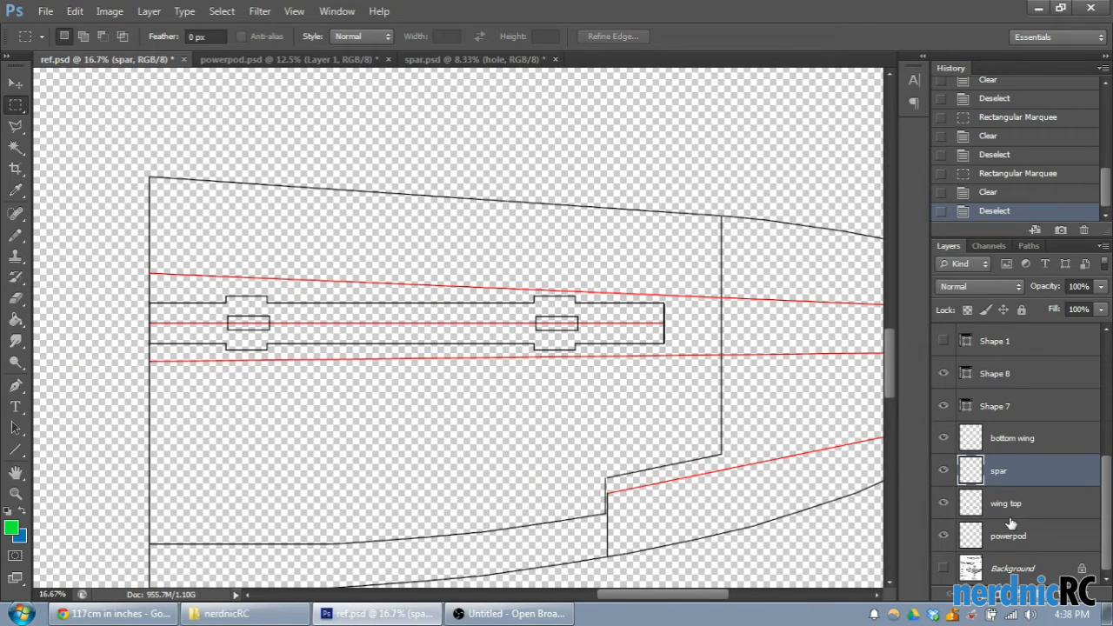
pyautogui.scroll(5, 998, 469)
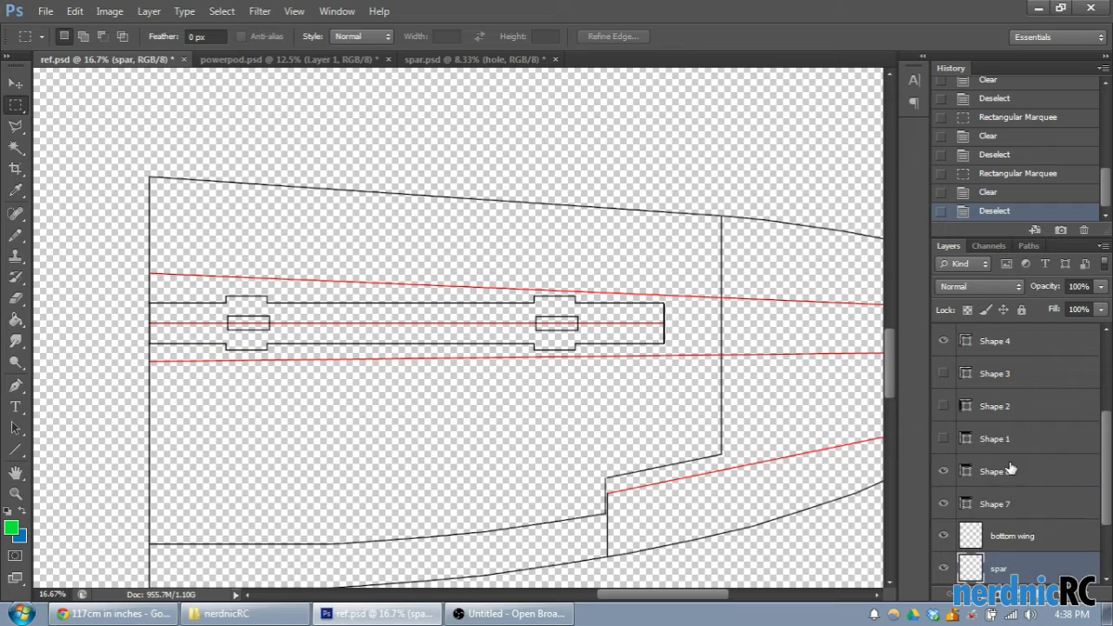
pyautogui.hotkey('ctrl', '-')
pyautogui.hotkey('ctrl', '-')
pyautogui.hotkey('ctrl', '+')
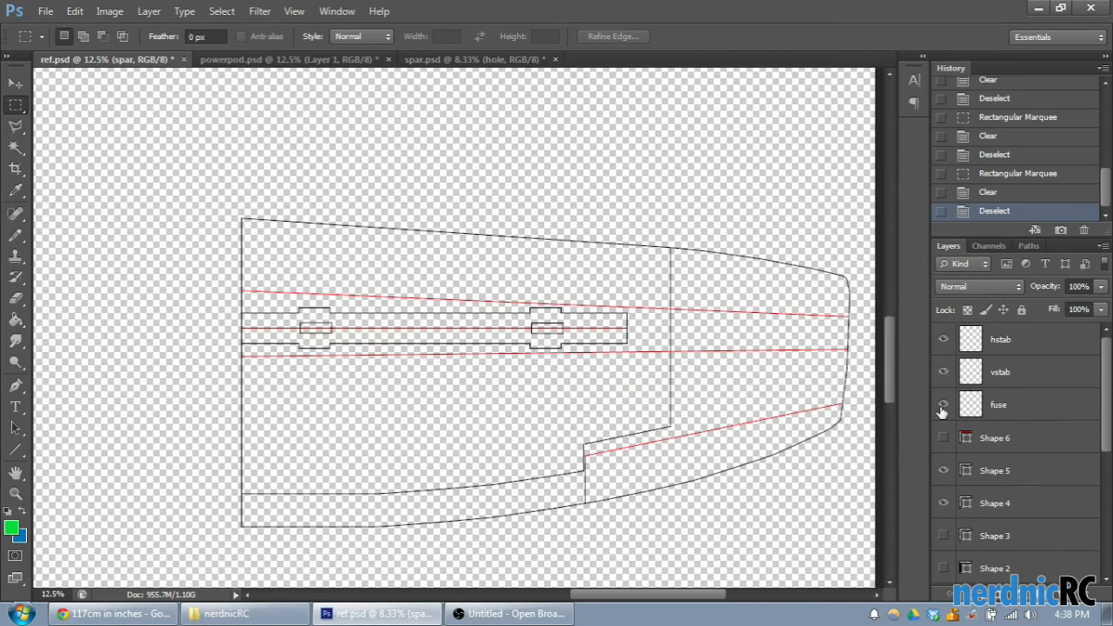
pyautogui.scroll(-5, 942, 411)
pyautogui.scroll(-3, 1055, 449)
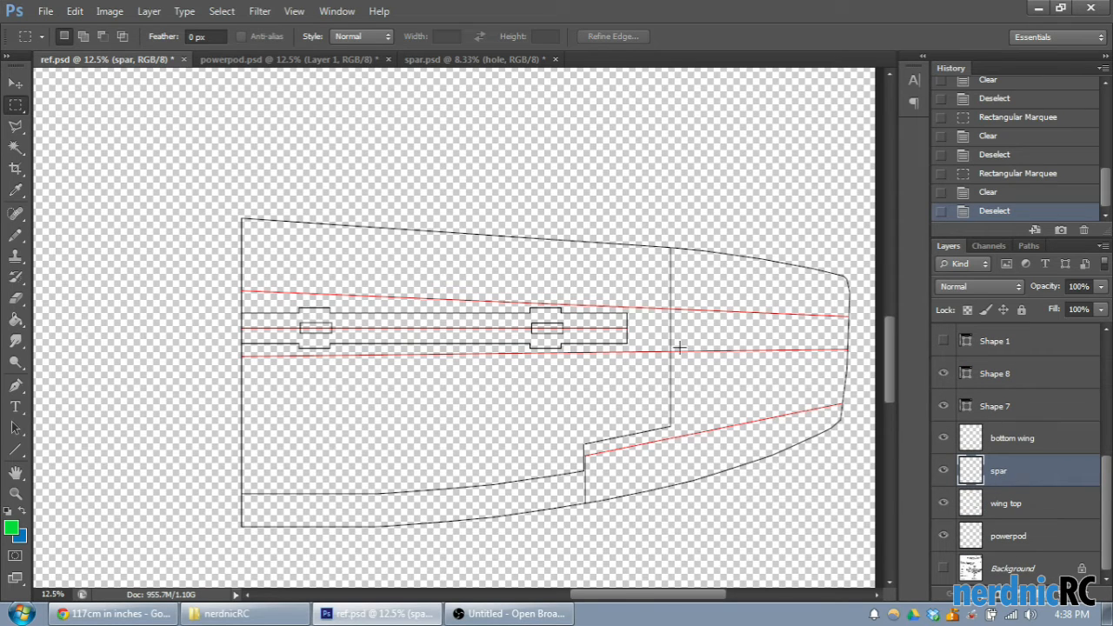
# - Try to move the trimmed spar layer away from the wing outline, and undo that move
pyautogui.click(14, 83)
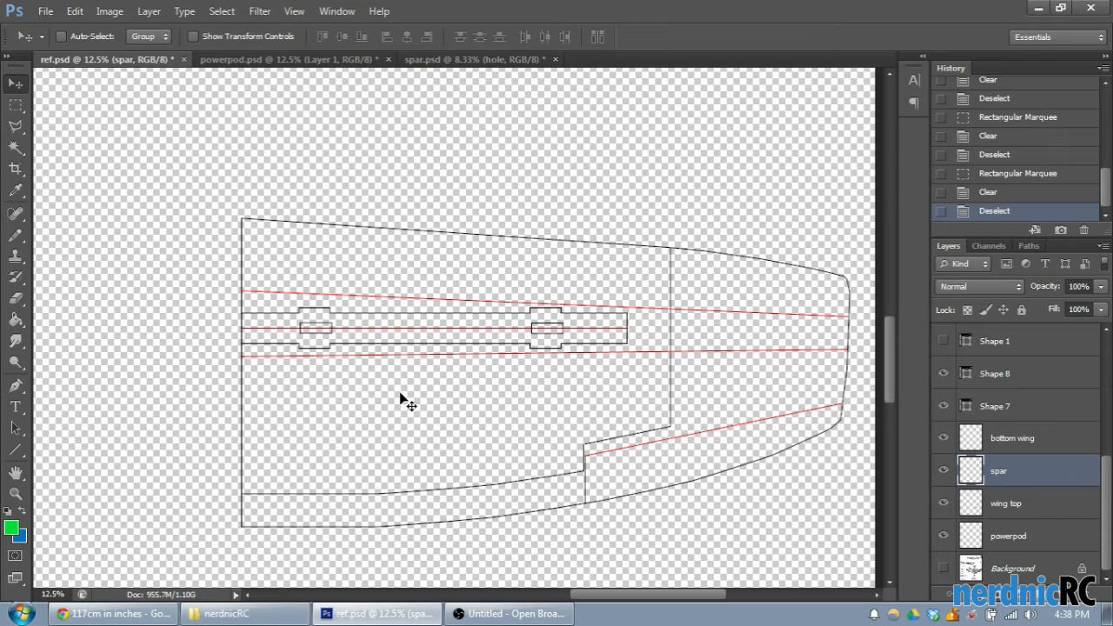
pyautogui.moveTo(417, 345); pyautogui.dragTo(546, 148)
pyautogui.click(994, 192)
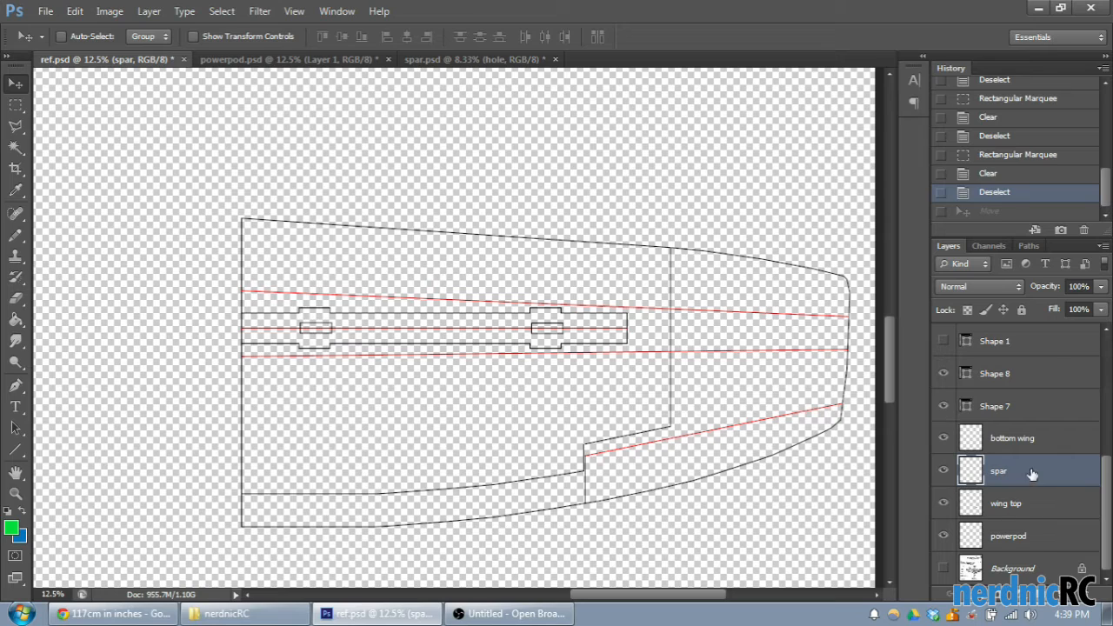
# - Hide the wing top and bottom wing layers to isolate the spar and its end lines
pyautogui.click(945, 505)
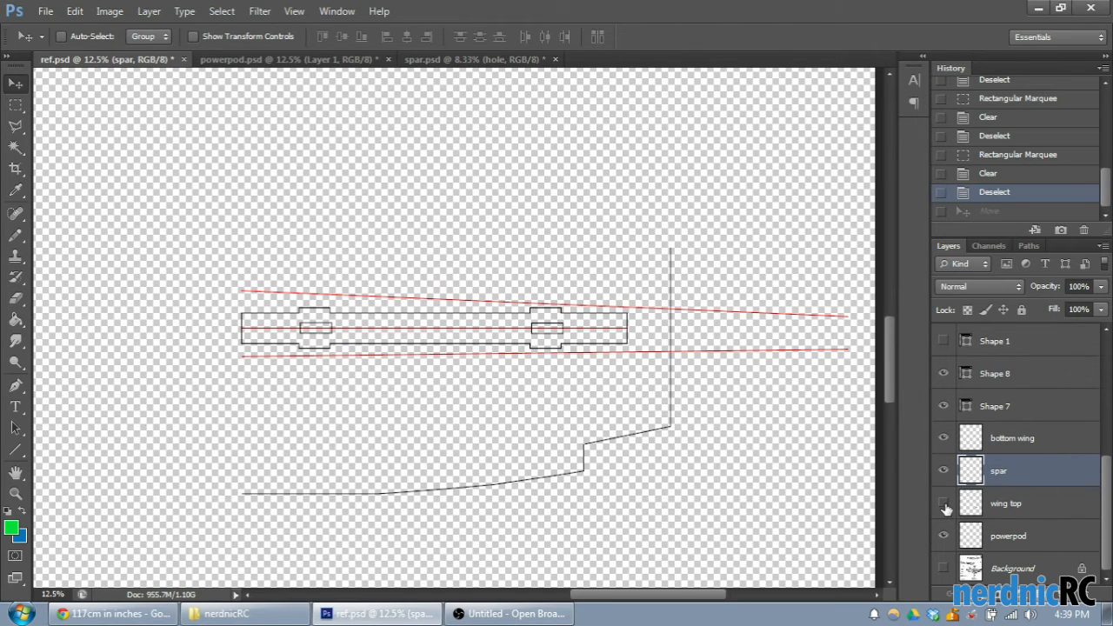
pyautogui.click(945, 440)
pyautogui.scroll(1, 948, 445)
pyautogui.click(943, 441)
pyautogui.click(943, 406)
# - Merge the Shape 8, Shape 7 and spar layers into a single layer
pyautogui.click(1000, 420)
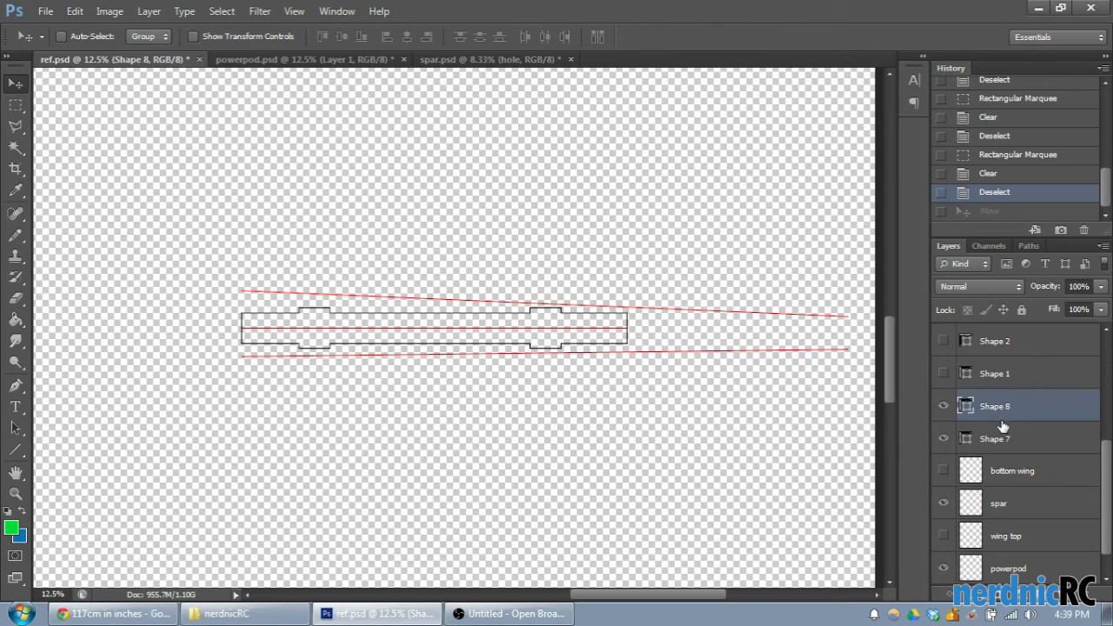
pyautogui.keyDown('shift'); pyautogui.click(1000, 439); pyautogui.keyUp('shift')
pyautogui.keyDown('ctrl'); pyautogui.click(1033, 513); pyautogui.keyUp('ctrl')
pyautogui.rightClick(1026, 508)
pyautogui.click(1009, 398)
# - Rename the merged layer as spar, and toggle its visibility to check its contents
pyautogui.doubleClick(1000, 437)
pyautogui.write('sc')
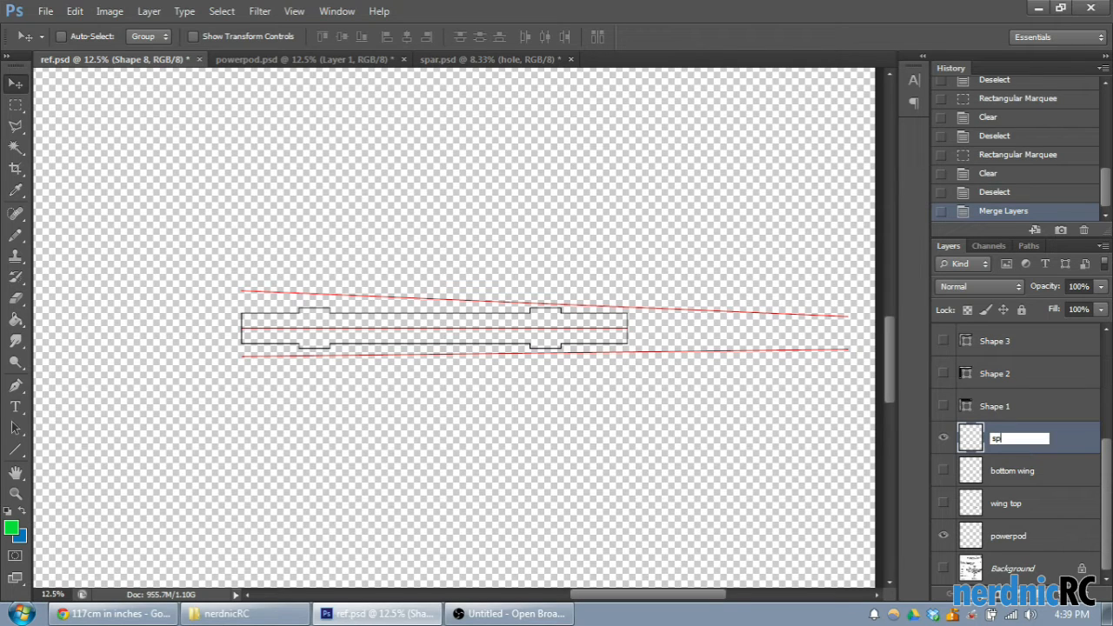
pyautogui.write('ar')
pyautogui.press('Return')
pyautogui.click(943, 437)
pyautogui.click(943, 438)
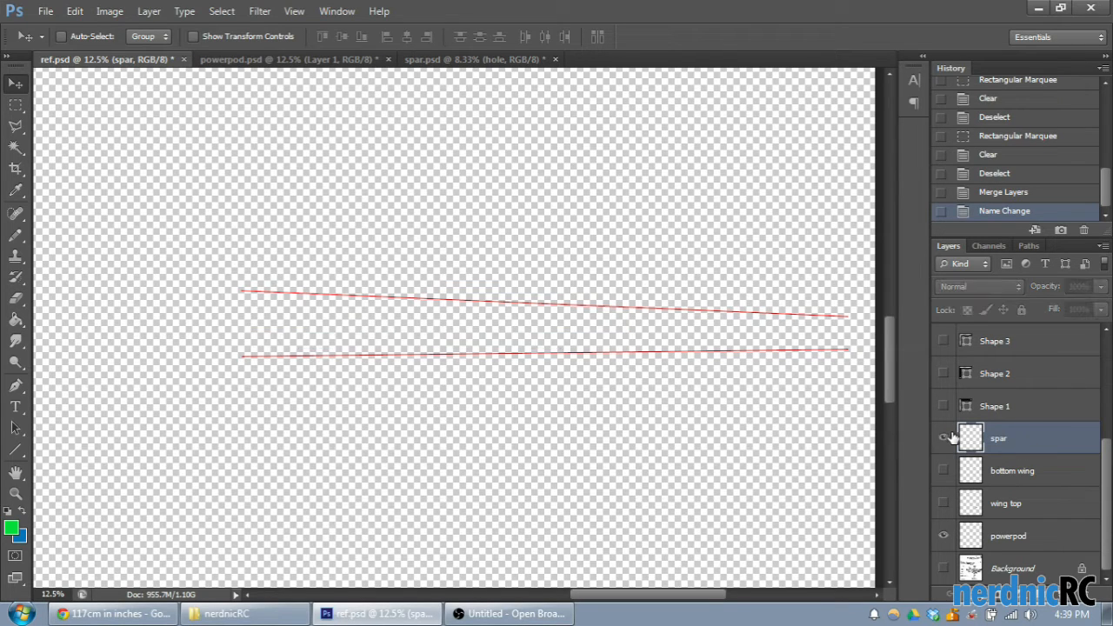
# - Move the spar drawing above the wing outline, and show the bottom wing and wing top layers again
pyautogui.moveTo(433, 318); pyautogui.dragTo(559, 113)
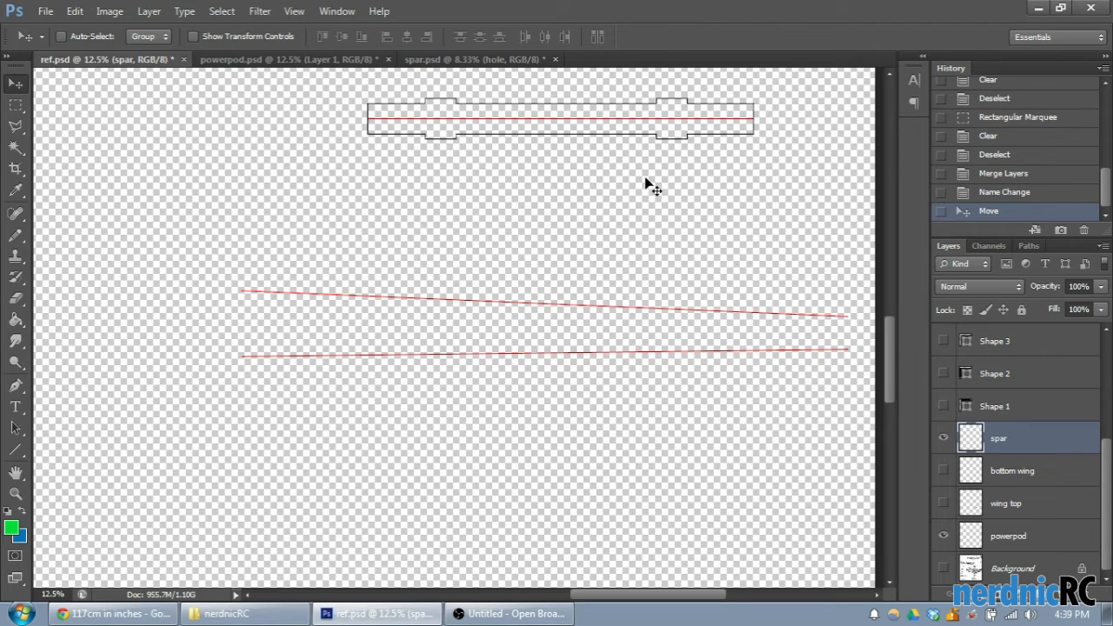
pyautogui.click(943, 471)
pyautogui.click(943, 502)
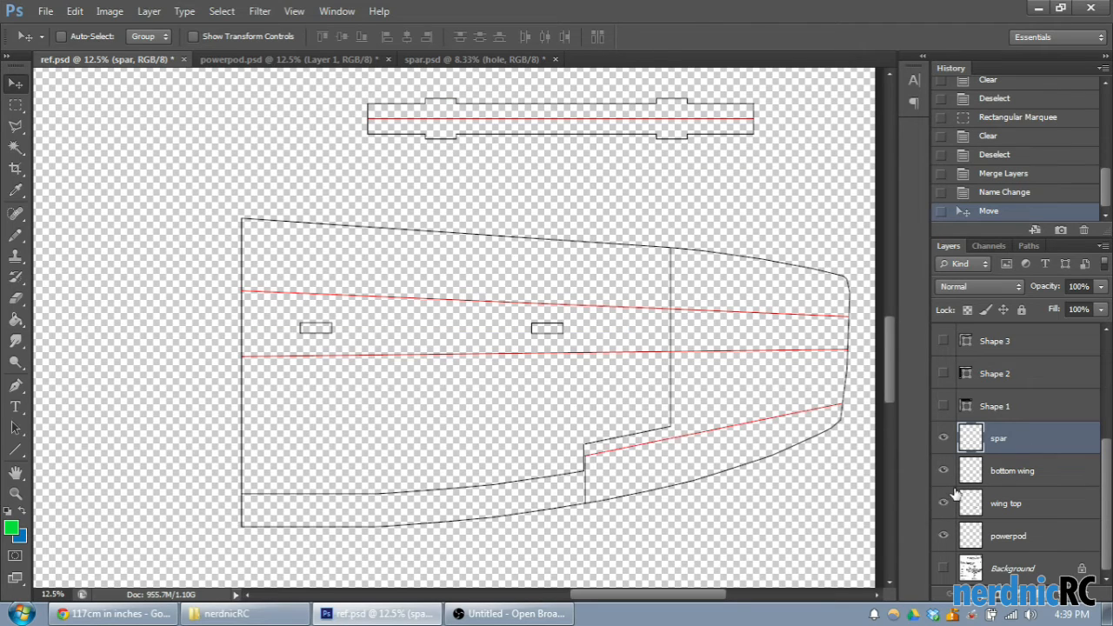
# - Show and delete the leftover Shape 1, Shape 2 and Shape 3 layers one after another
pyautogui.scroll(2, 1021, 503)
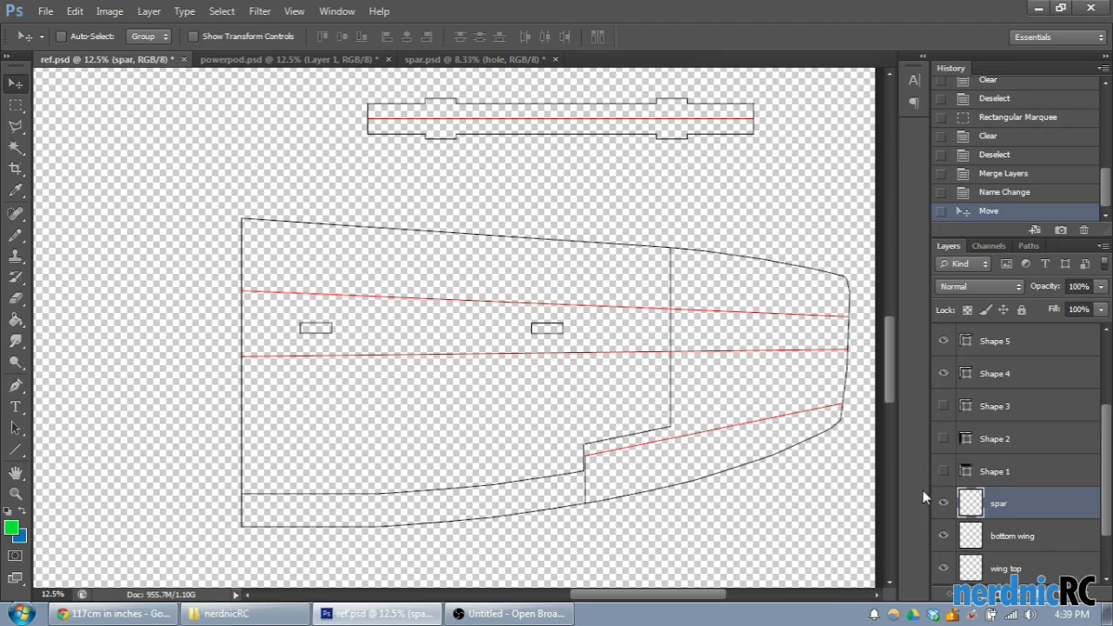
pyautogui.click(944, 474)
pyautogui.click(996, 472)
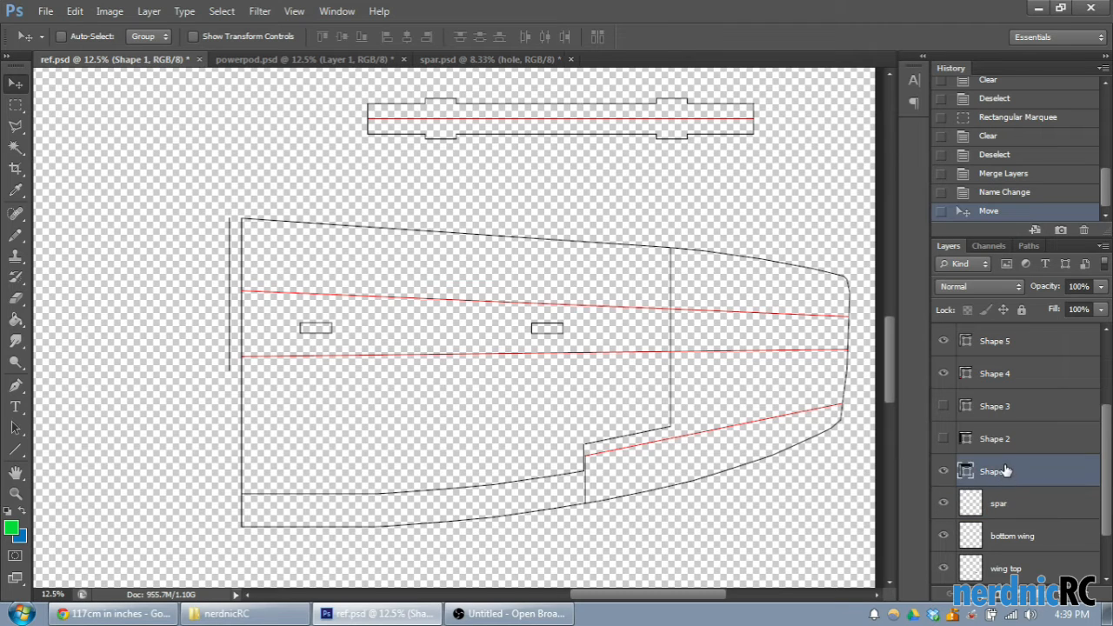
pyautogui.press('Delete')
pyautogui.click(943, 438)
pyautogui.click(1026, 433)
pyautogui.press('Delete')
pyautogui.click(944, 406)
pyautogui.click(1005, 407)
pyautogui.press('Delete')
# - Check the Shape 4 and Shape 5 layers by toggling their visibility, and delete the hidden Shape 6 layer
pyautogui.click(944, 440)
pyautogui.click(944, 439)
pyautogui.click(944, 406)
pyautogui.click(944, 406)
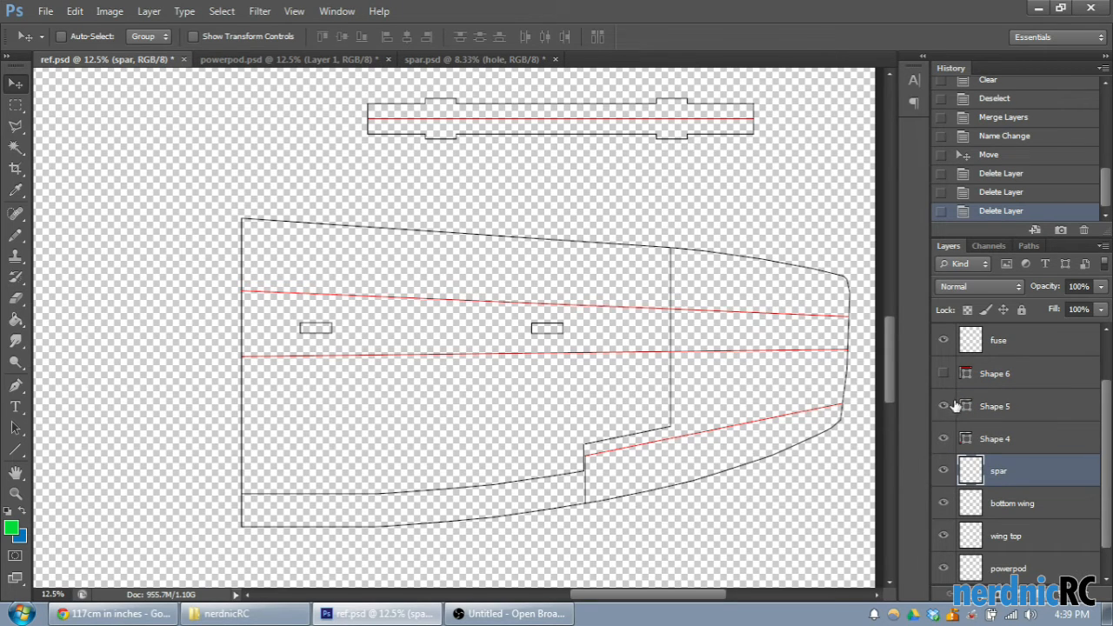
pyautogui.click(990, 379)
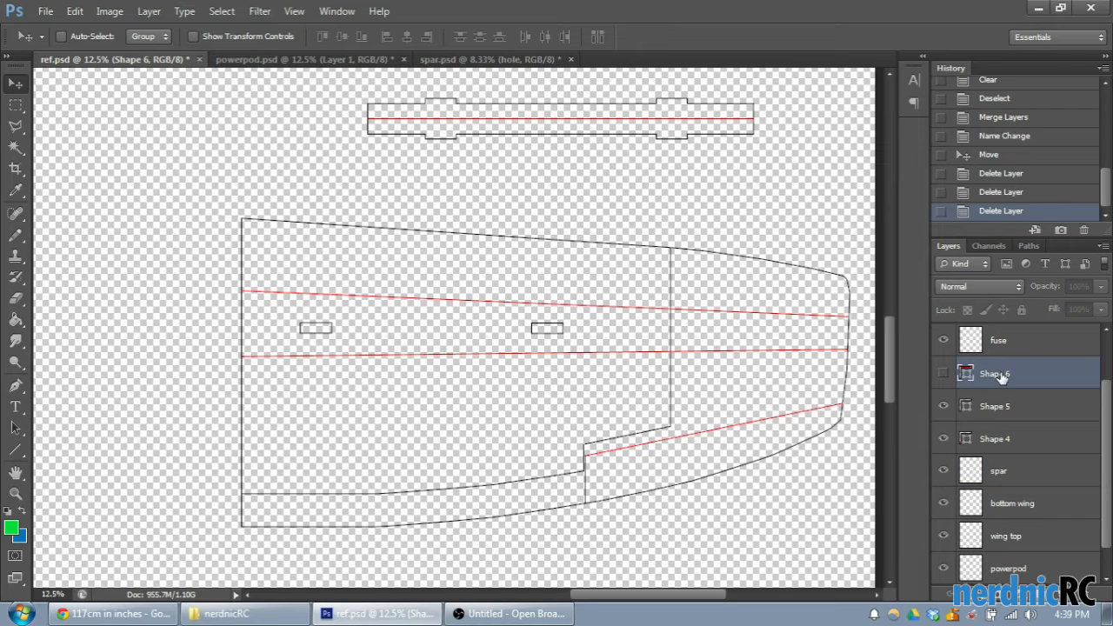
pyautogui.press('Delete')
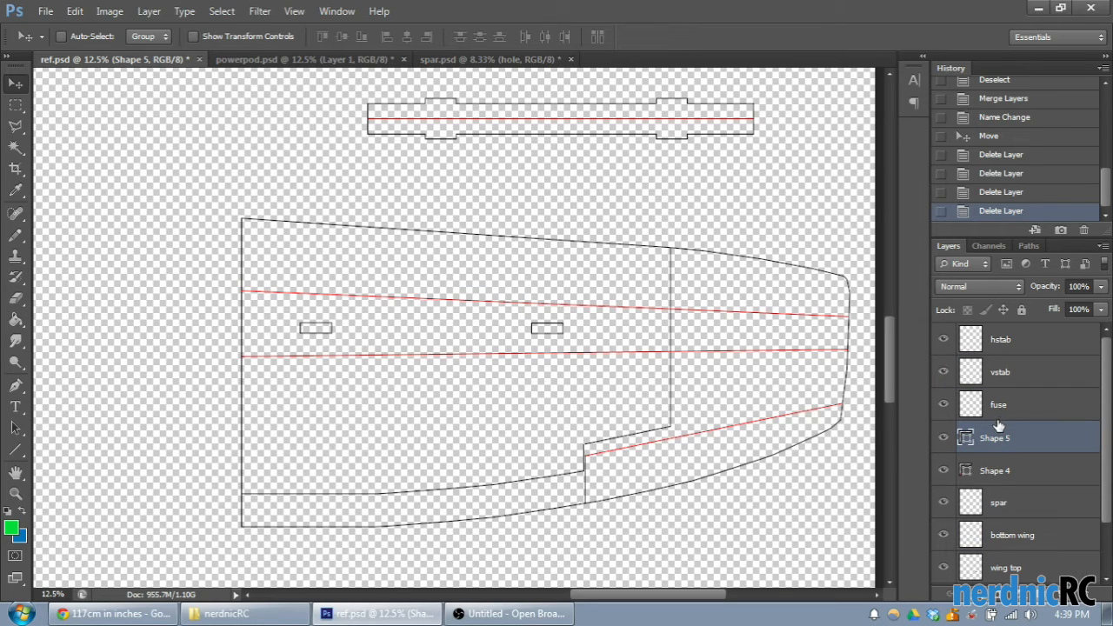
# - Merge the Shape 5, Shape 4 and wing top layers, and rename the merged layer as wing top
pyautogui.keyDown('shift'); pyautogui.click(1000, 470); pyautogui.keyUp('shift')
pyautogui.scroll(-1, 1079, 478)
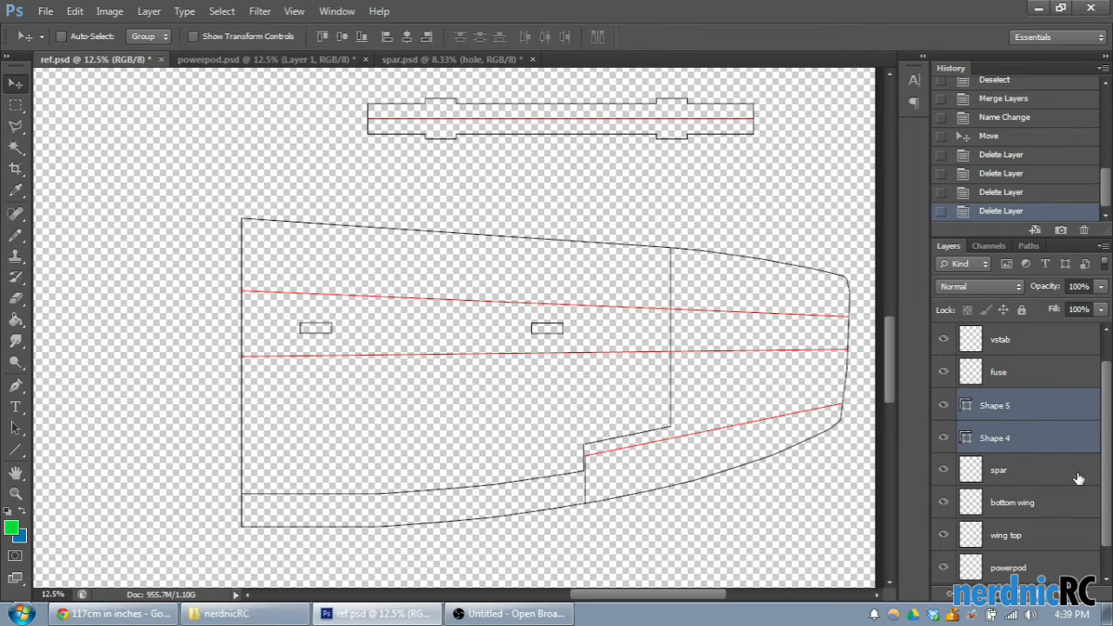
pyautogui.rightClick(1031, 532)
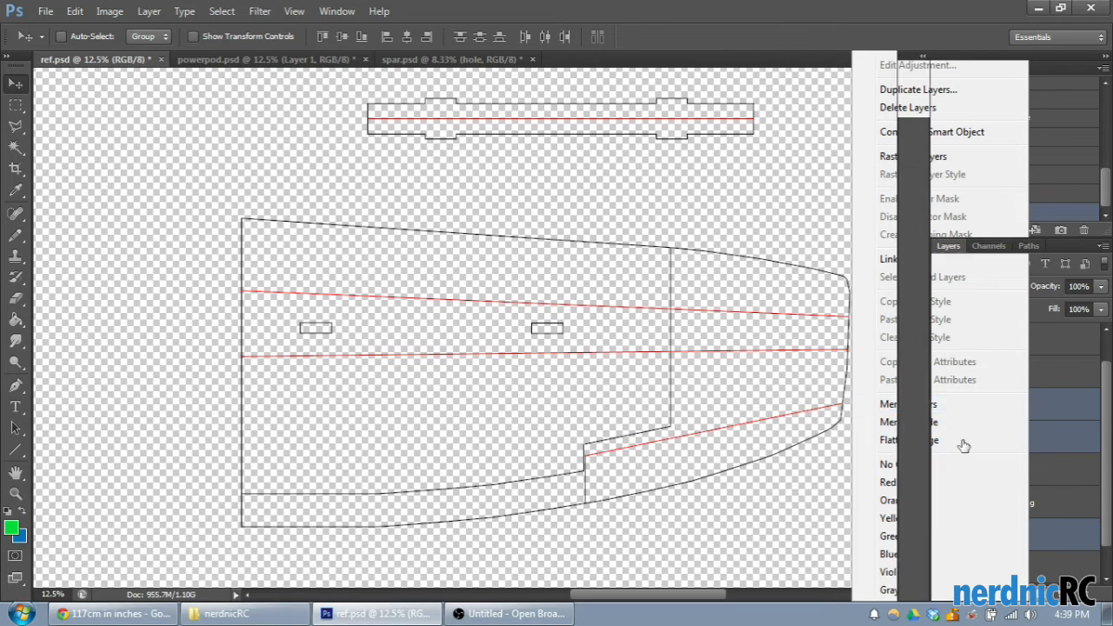
pyautogui.doubleClick(1009, 436)
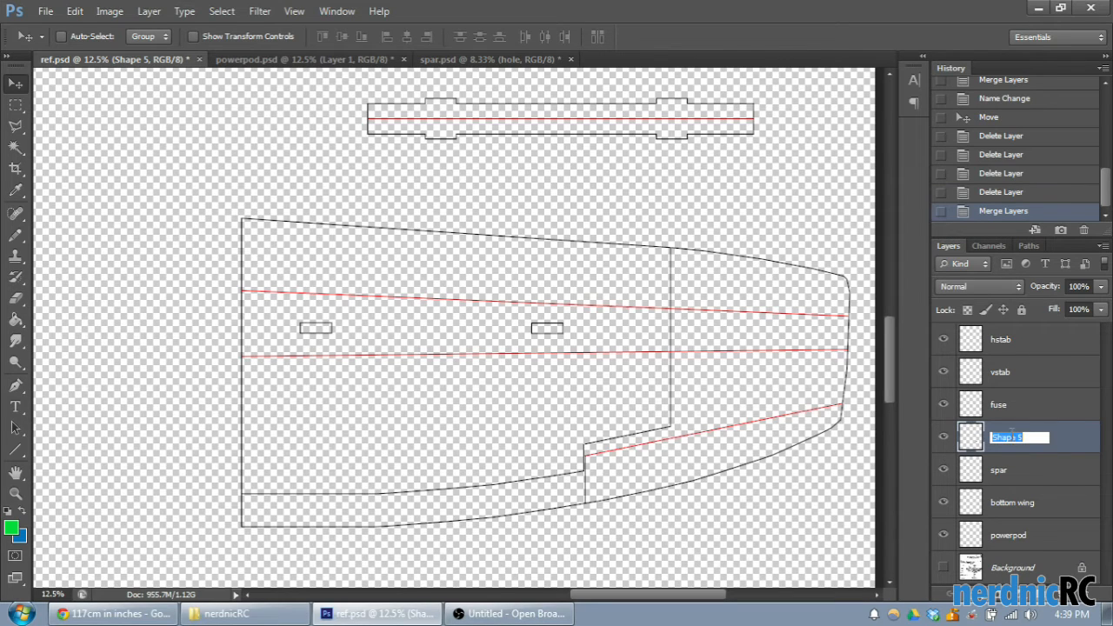
pyautogui.write('wing top')
pyautogui.press('Return')
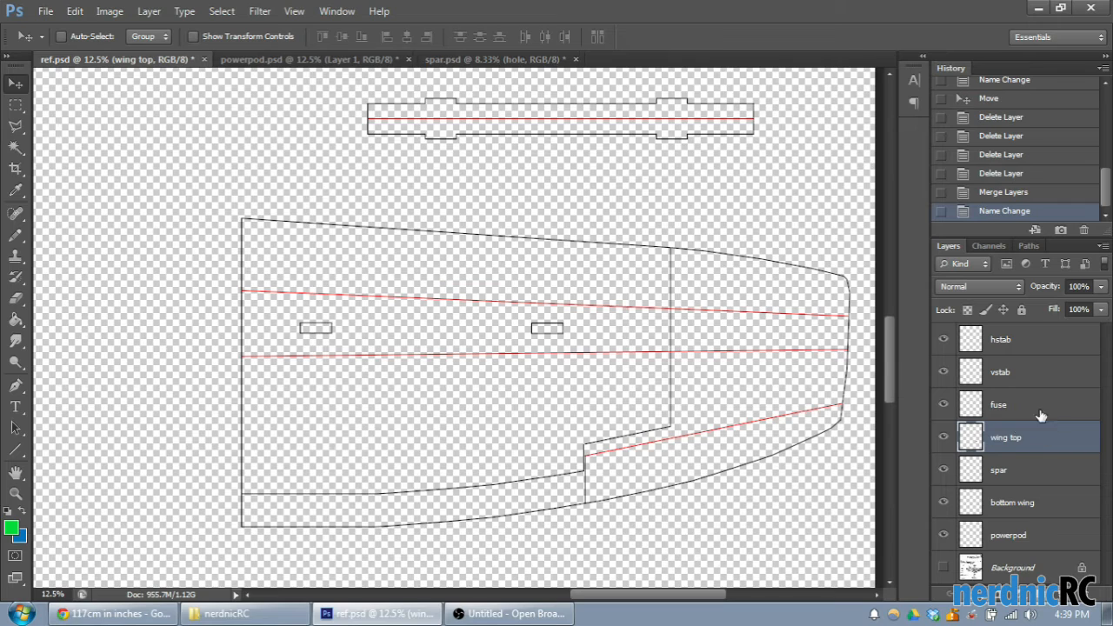
# - Toggle the visibility of the wing top and bottom wing layers to check what each contains
pyautogui.click(943, 438)
pyautogui.click(943, 438)
pyautogui.click(943, 438)
pyautogui.click(946, 502)
pyautogui.click(947, 502)
pyautogui.scroll(4, 835, 335)
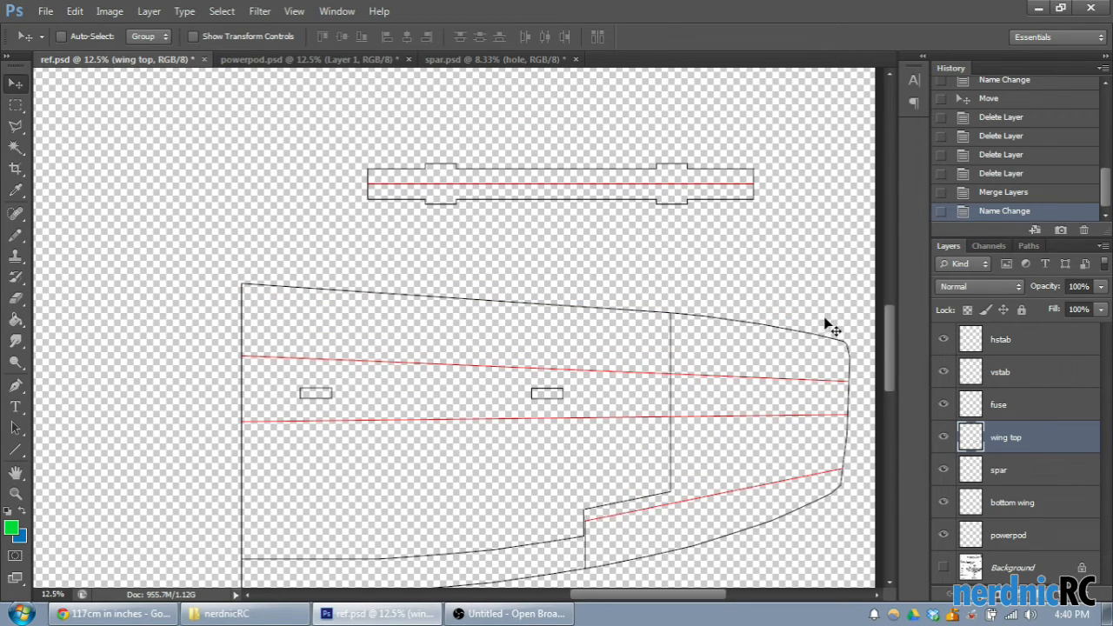
pyautogui.scroll(-3, 808, 322)
pyautogui.scroll(-1, 801, 322)
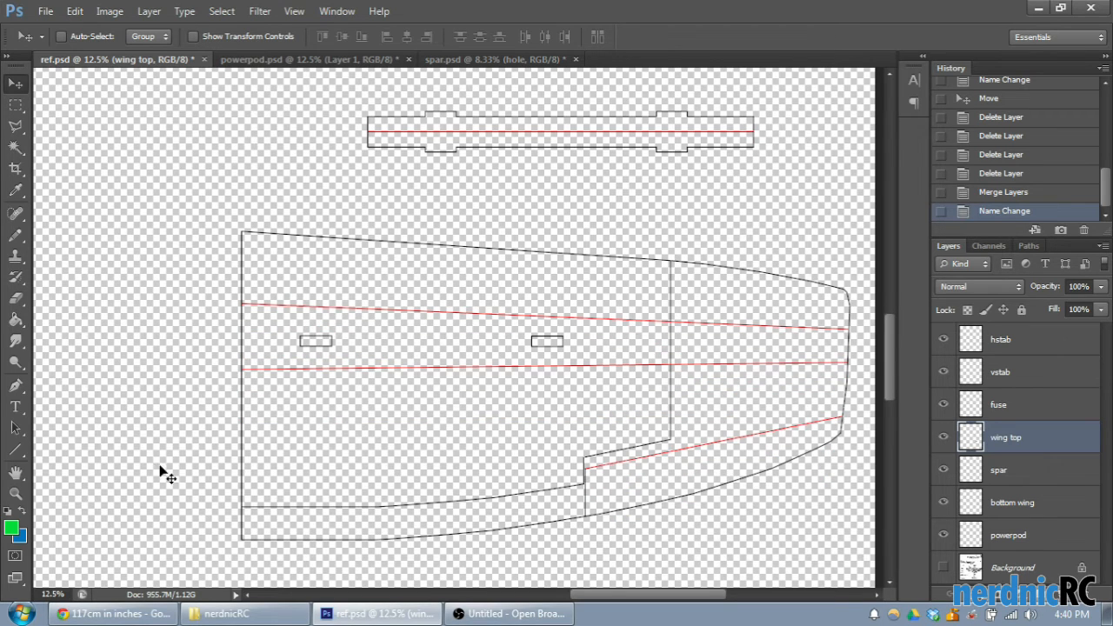
pyautogui.click(15, 449)
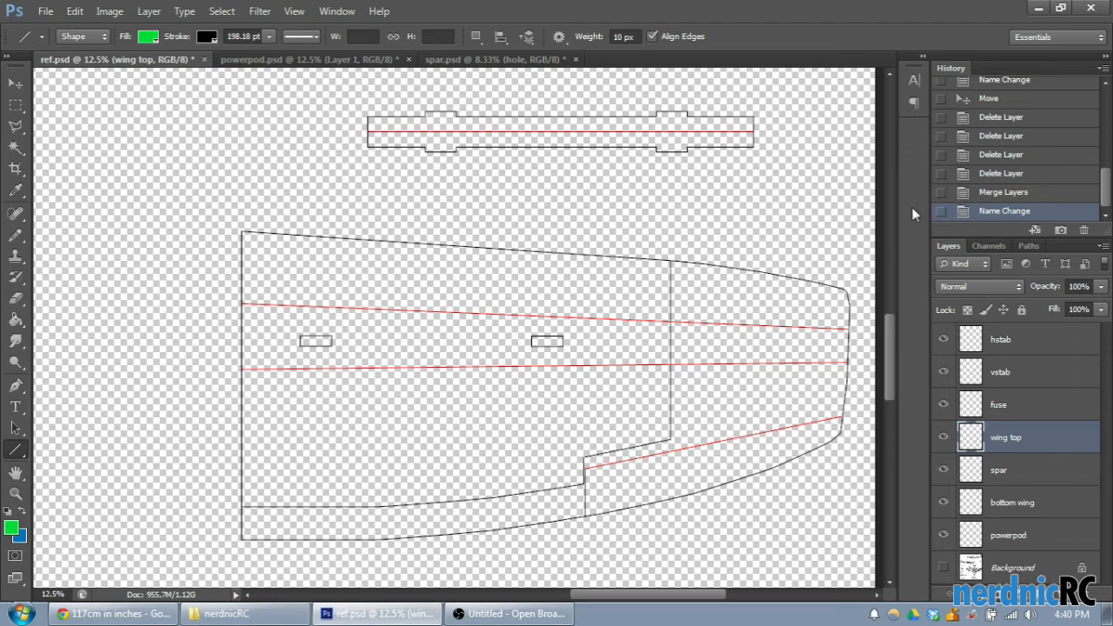
pyautogui.click(16, 126)
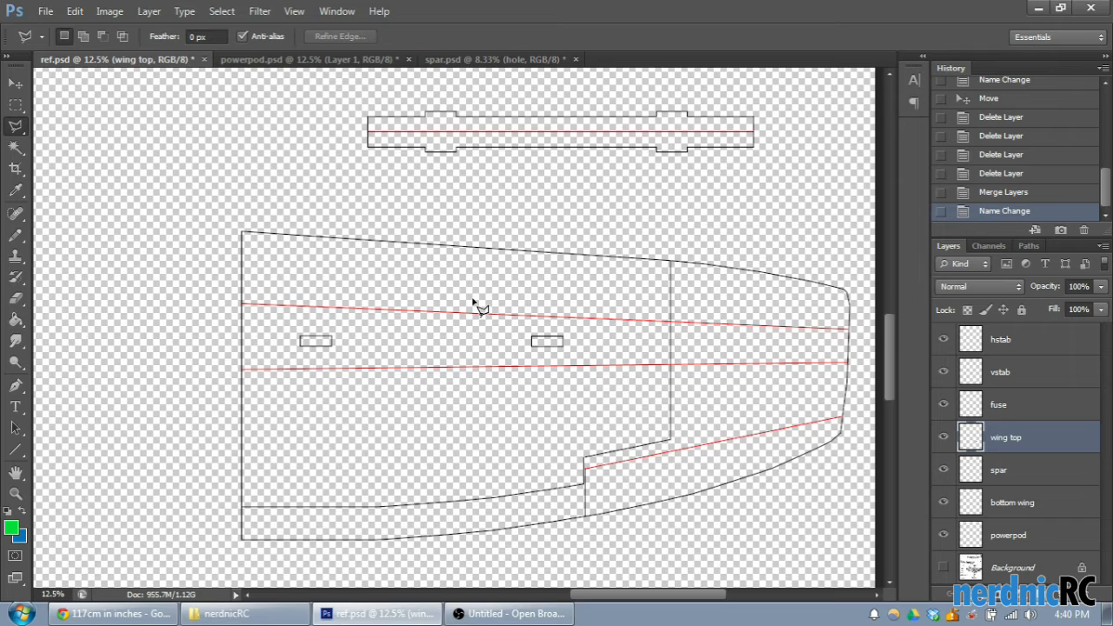
pyautogui.scroll(-2, 1025, 491)
pyautogui.scroll(1, 1007, 530)
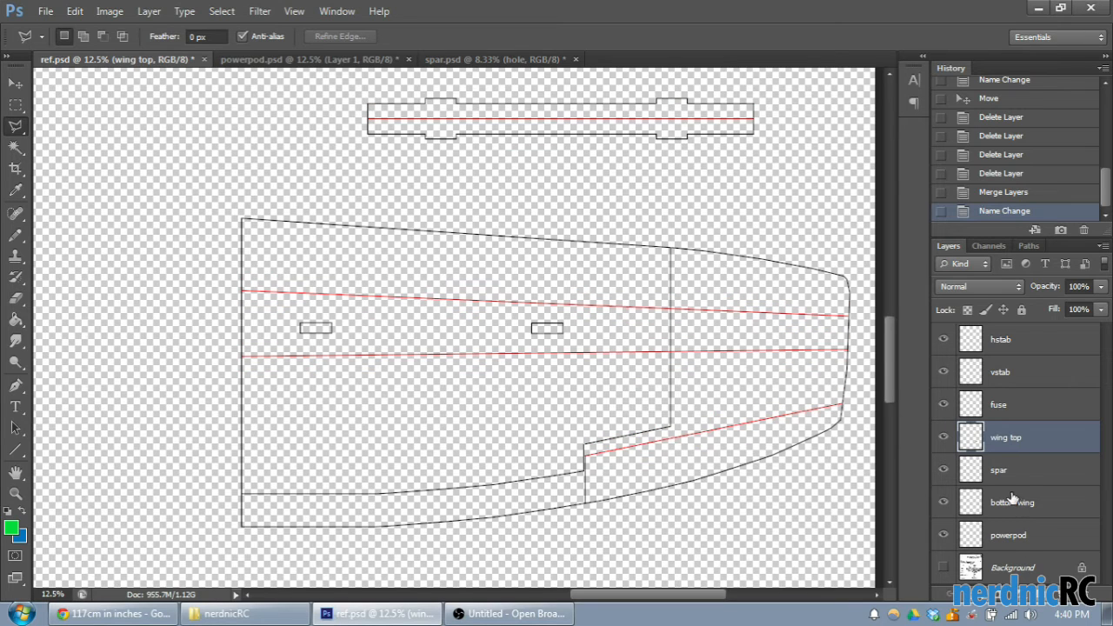
# - Copy the contents of the bottom wing layer into a new document
pyautogui.click(1011, 500)
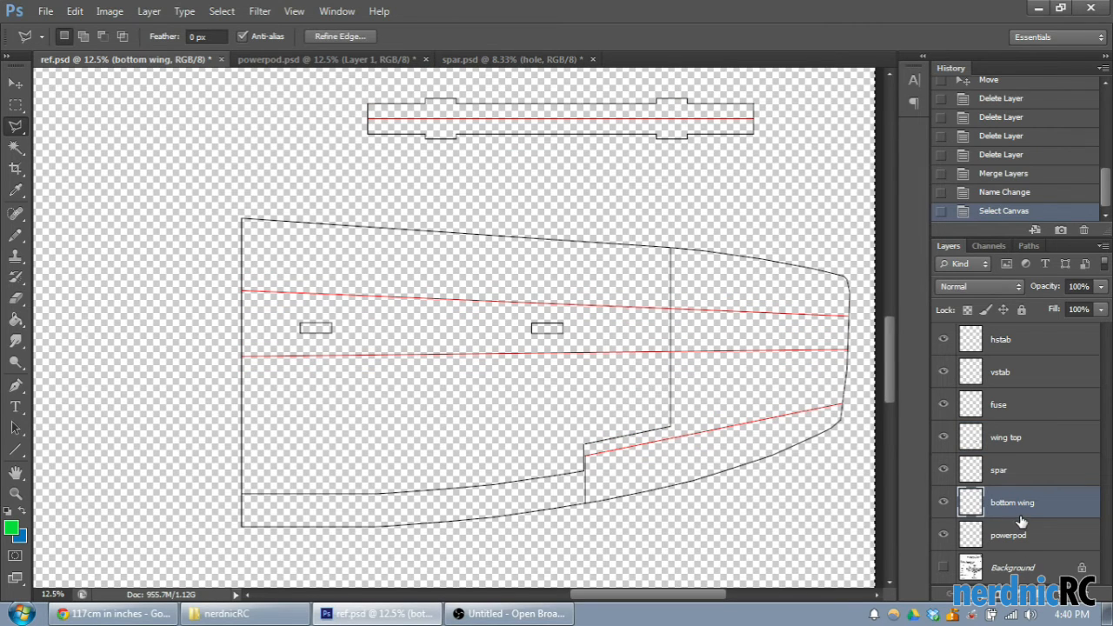
pyautogui.click(45, 11)
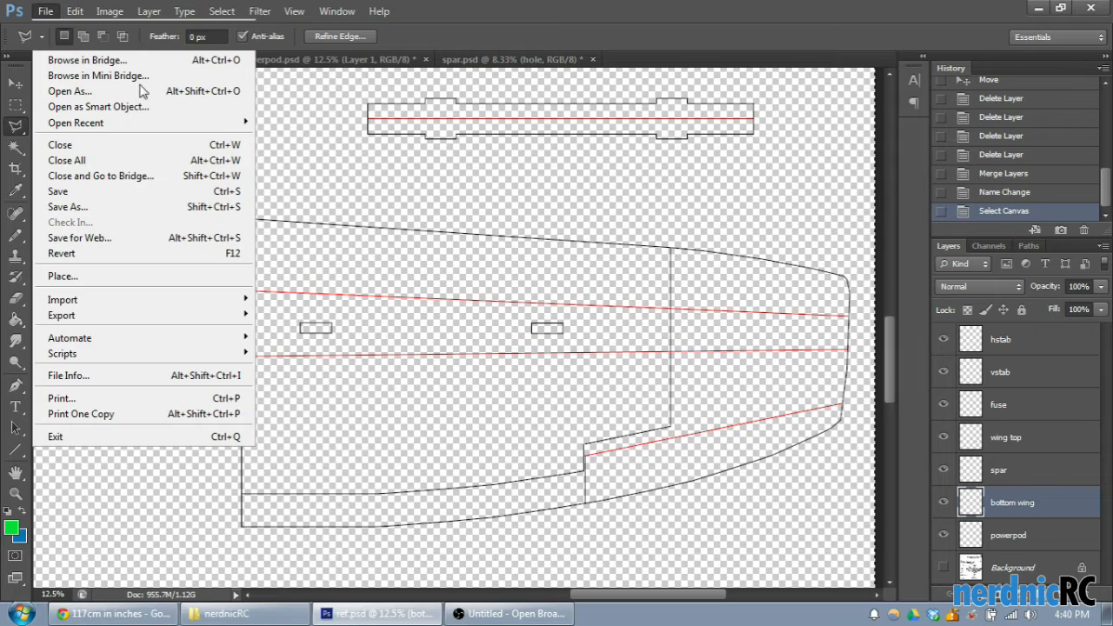
pyautogui.hotkey('ctrl', 'n')
pyautogui.click(701, 127)
pyautogui.hotkey('ctrl', 'v')
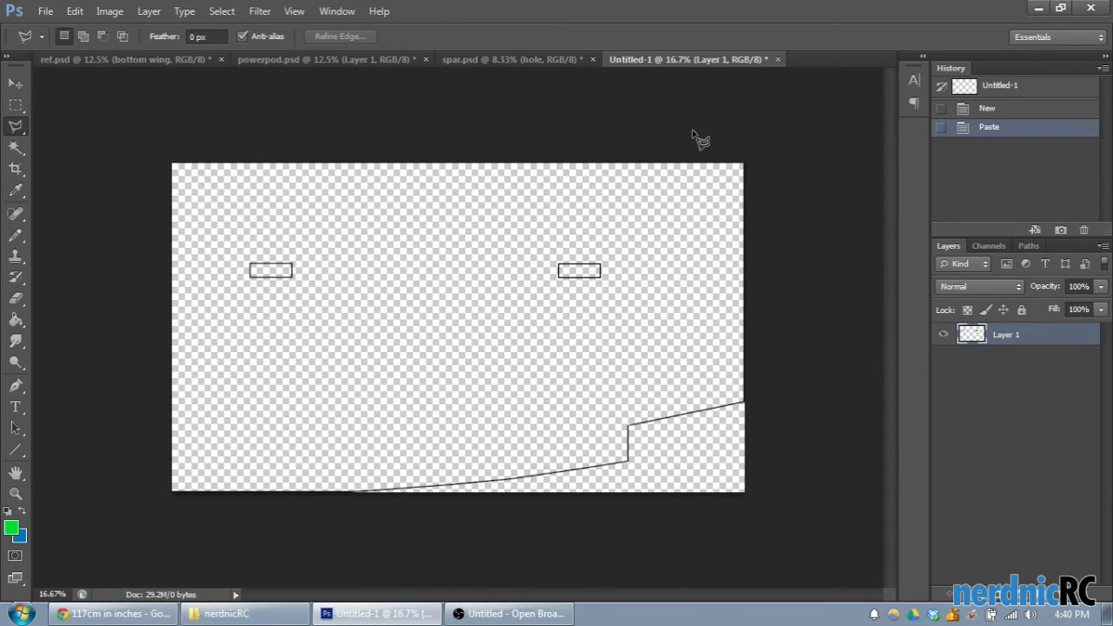
# - Flip the new document's canvas vertically, and copy the flipped bottom wing back into ref.psd
pyautogui.click(102, 16)
pyautogui.moveTo(234, 170)
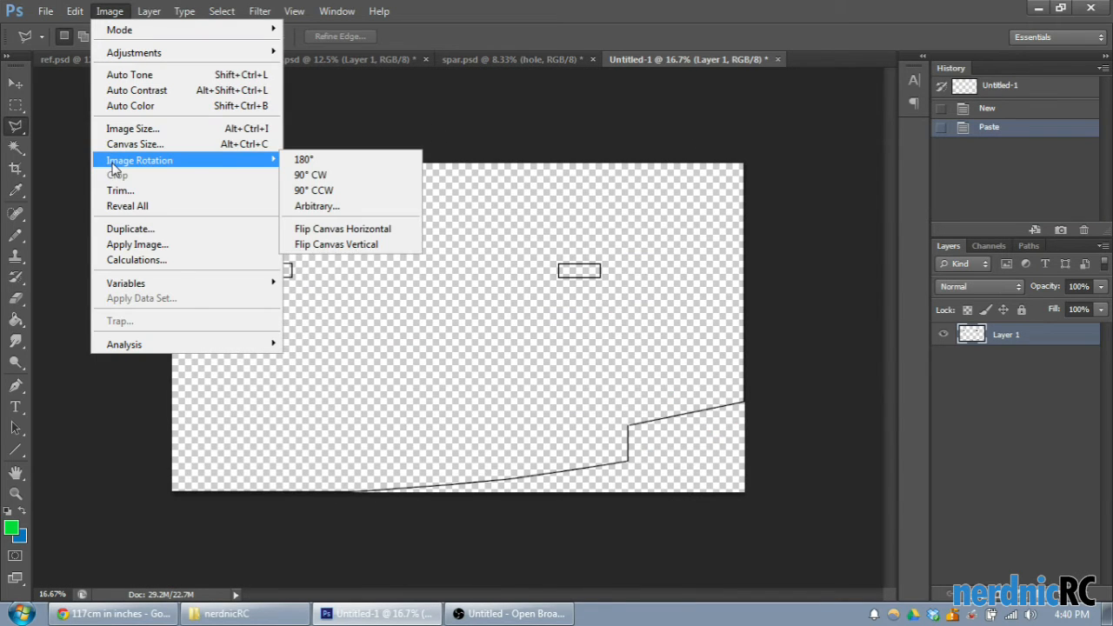
pyautogui.click(393, 249)
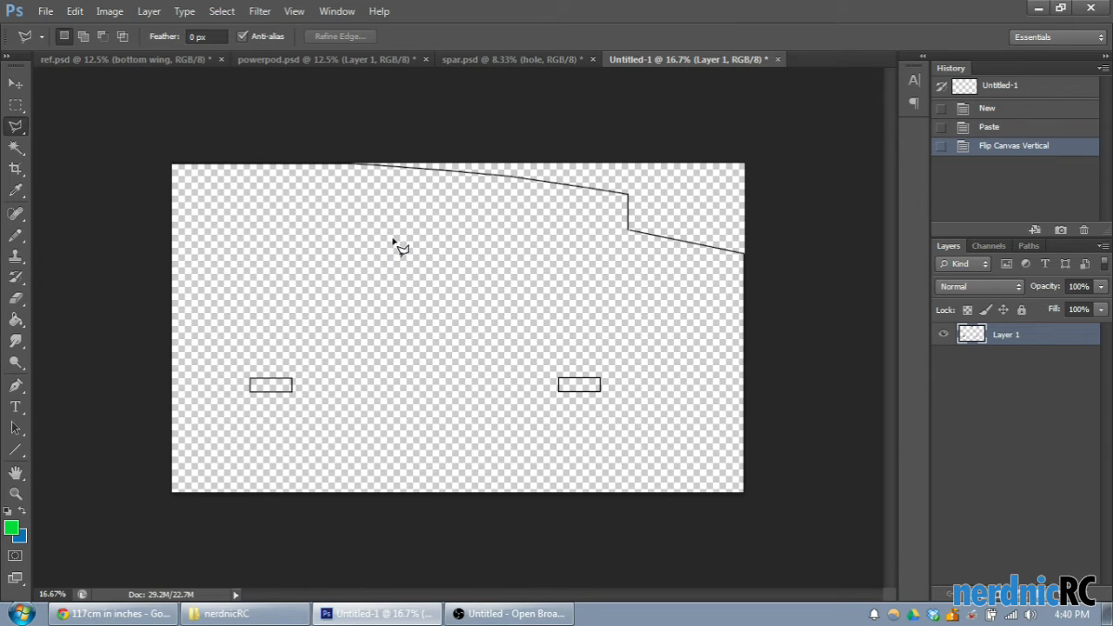
pyautogui.hotkey('ctrl', 'a')
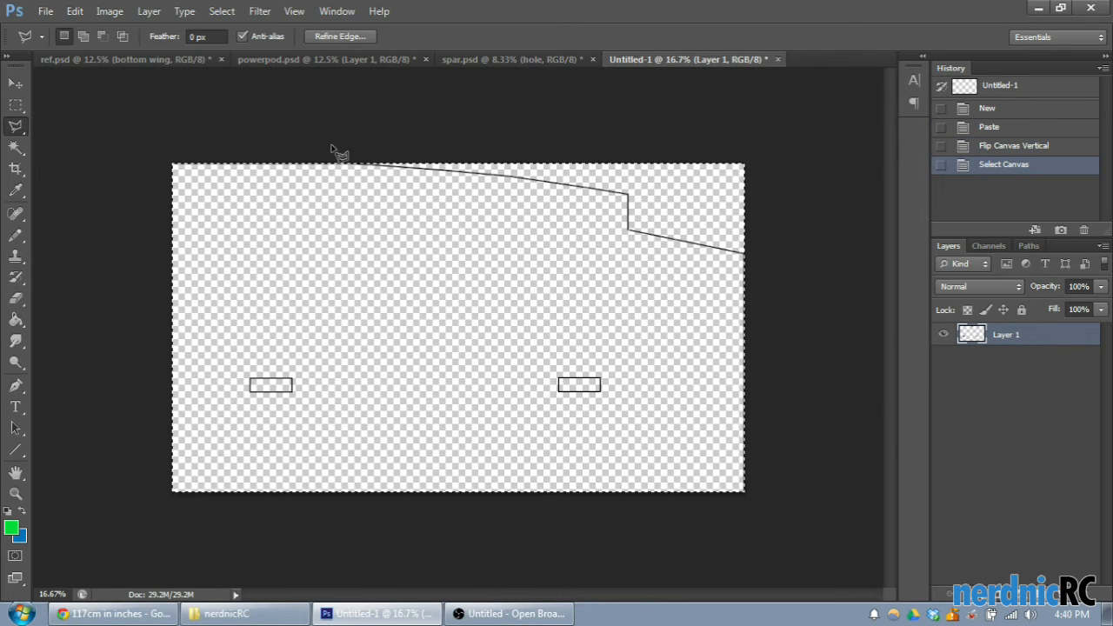
pyautogui.click(135, 59)
pyautogui.hotkey('ctrl', 'v')
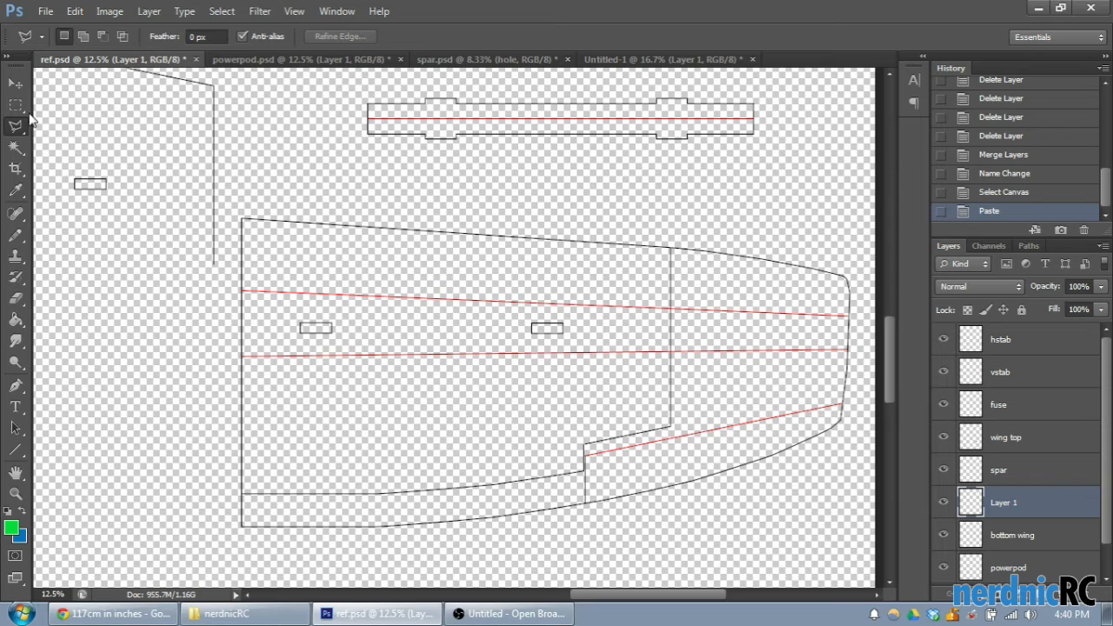
# - Try to position the flipped bottom wing copy above the wing outline, and undo both the move and the paste
pyautogui.click(24, 82)
pyautogui.moveTo(137, 122); pyautogui.dragTo(625, 142)
pyautogui.scroll(6, 656, 181)
pyautogui.moveTo(613, 224); pyautogui.dragTo(593, 191)
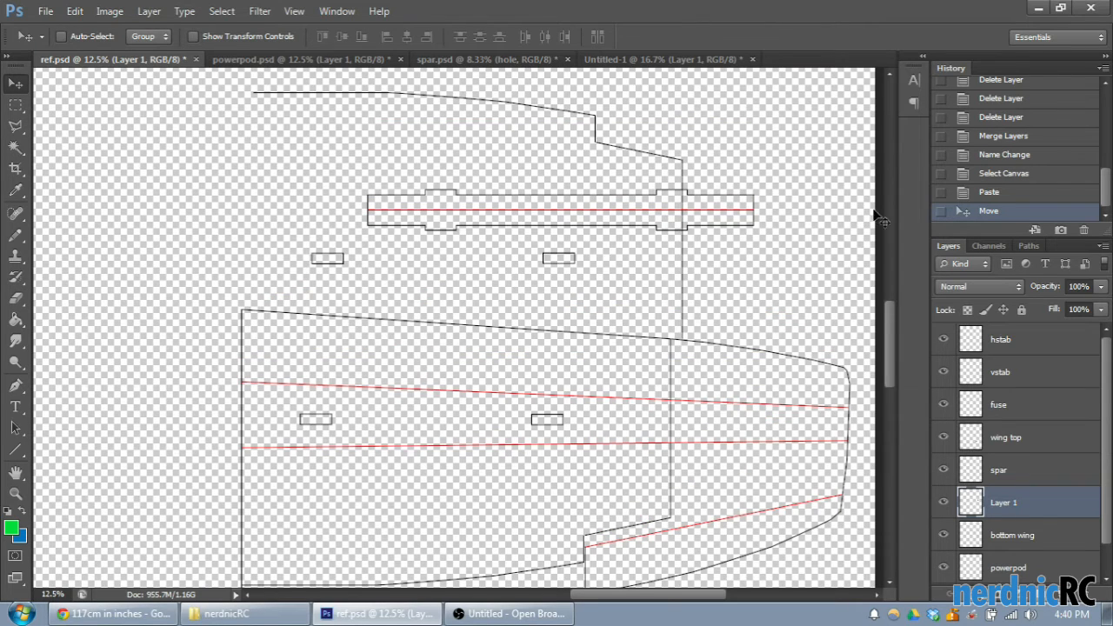
pyautogui.click(1025, 193)
pyautogui.click(1023, 173)
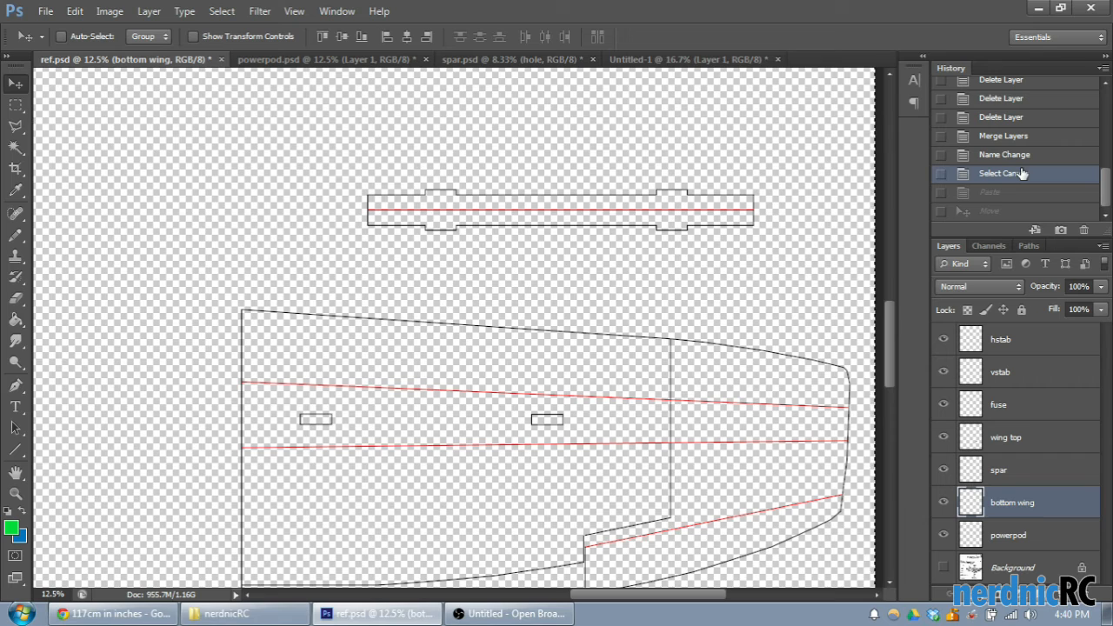
# - Deselect the canvas in Untitled-1 and close that document without saving its changes
pyautogui.click(665, 58)
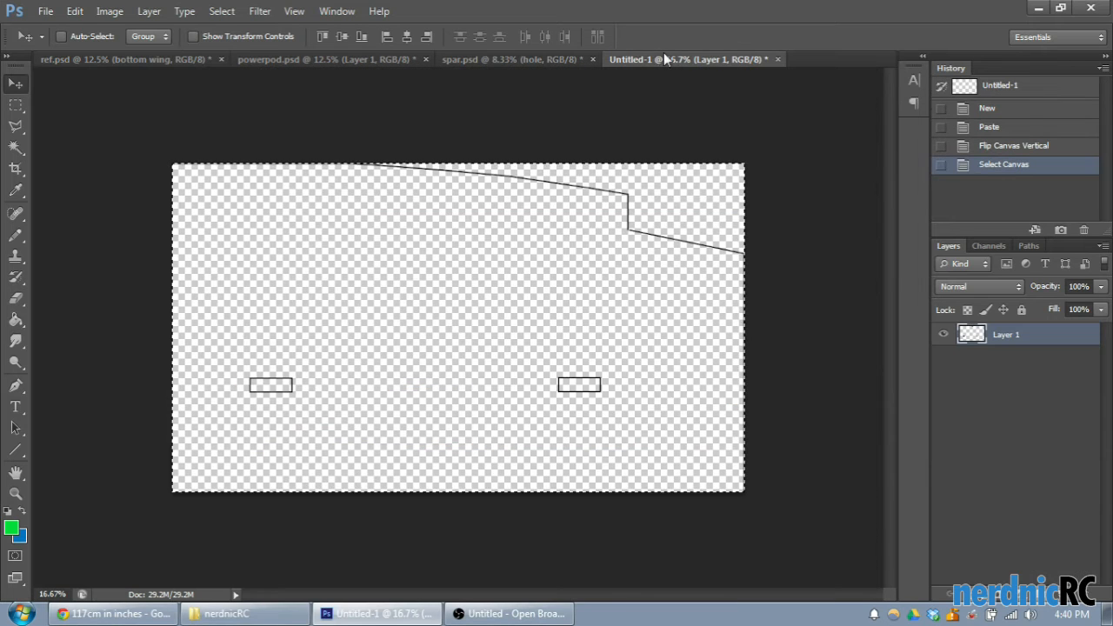
pyautogui.click(15, 104)
pyautogui.click(170, 113)
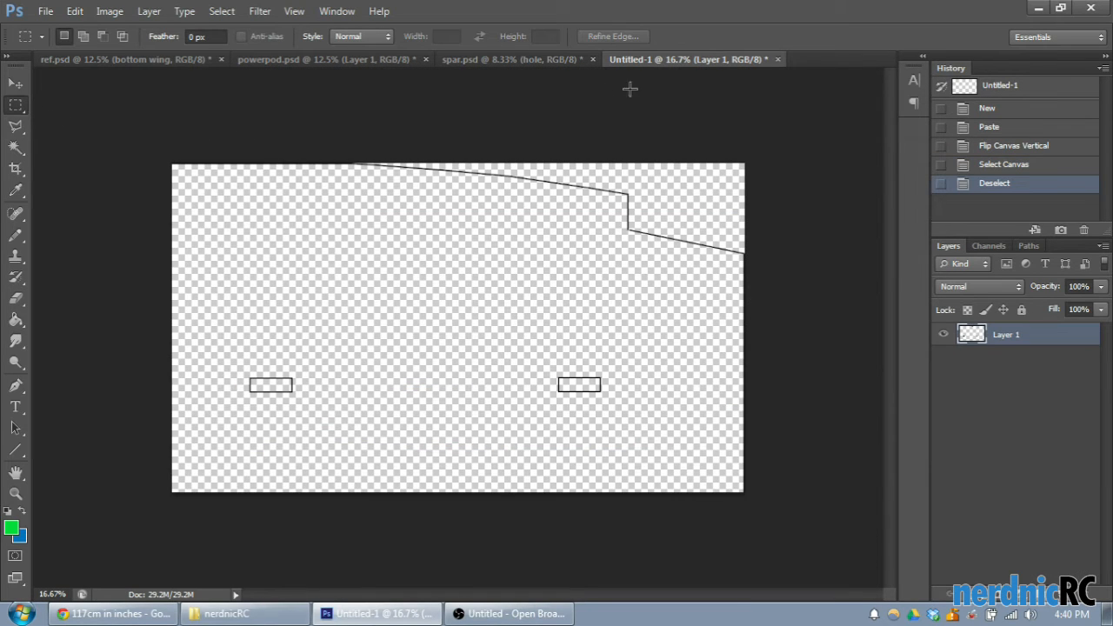
pyautogui.click(777, 59)
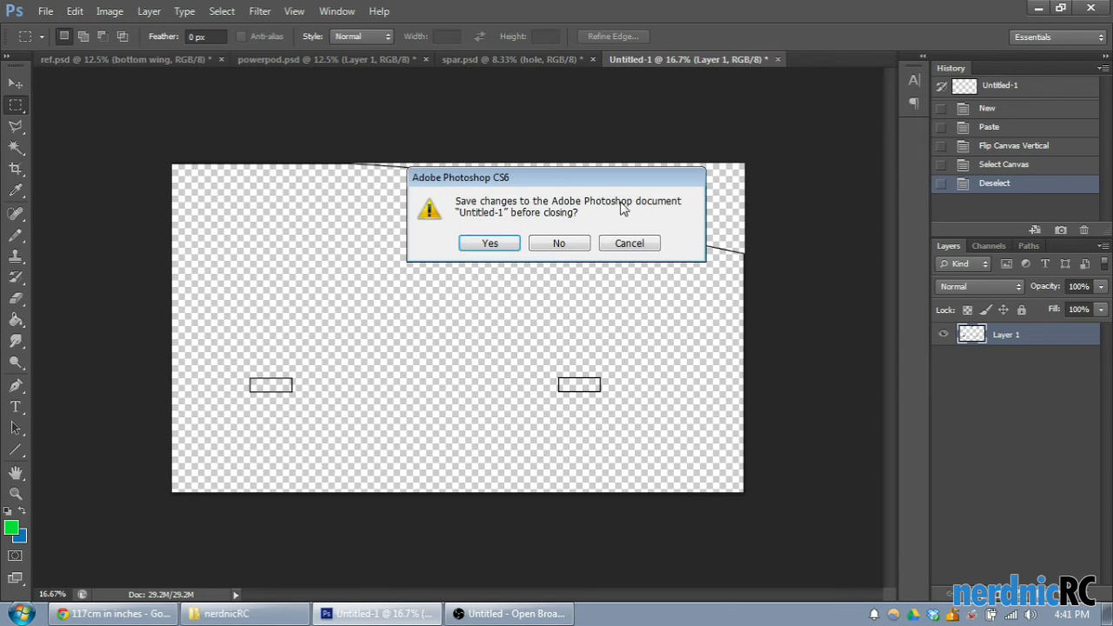
pyautogui.click(573, 247)
# - Check the bottom wing layer's contents, and draw a vertical line 10 px wide and about 2712 px long along the wing's root edge
pyautogui.scroll(-3, 480, 318)
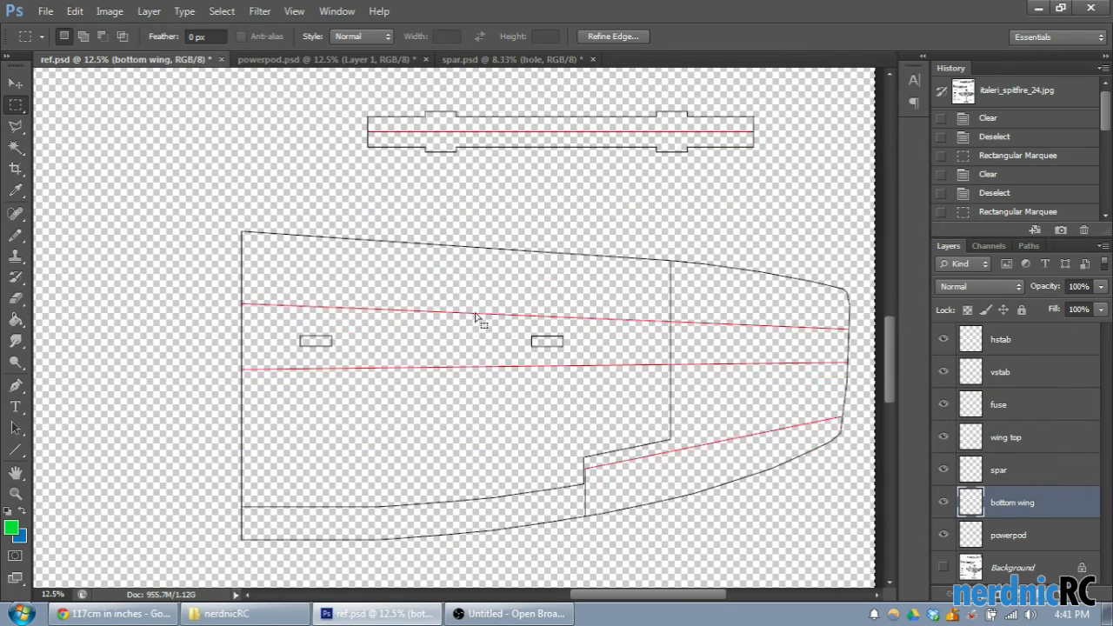
pyautogui.click(942, 505)
pyautogui.click(942, 506)
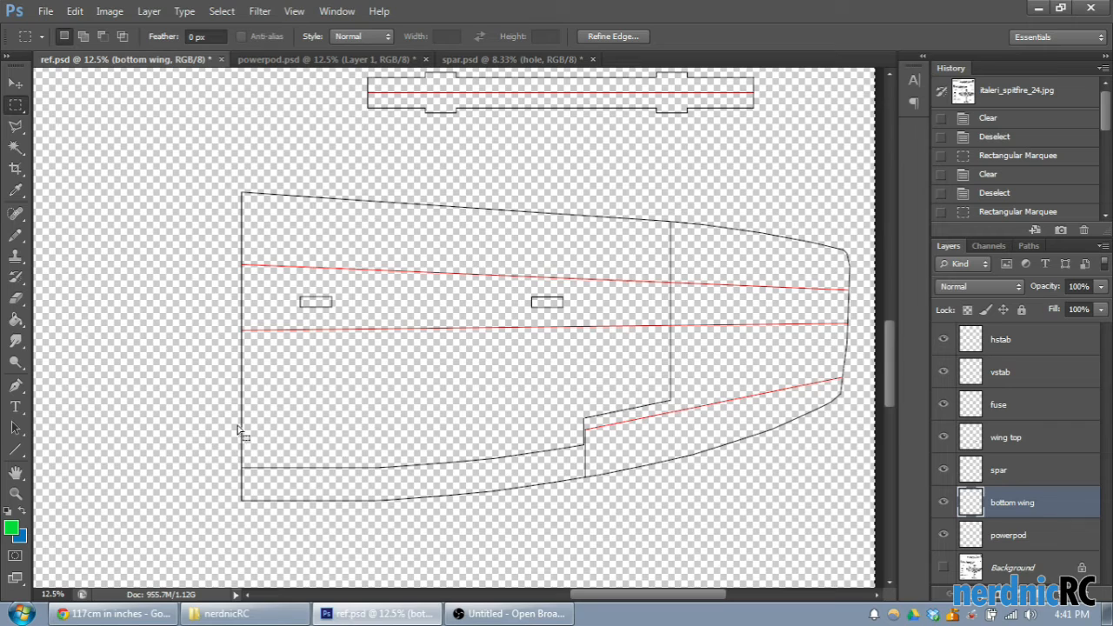
pyautogui.press('u')
pyautogui.hotkey('ctrl', '+')
pyautogui.hotkey('ctrl', '+')
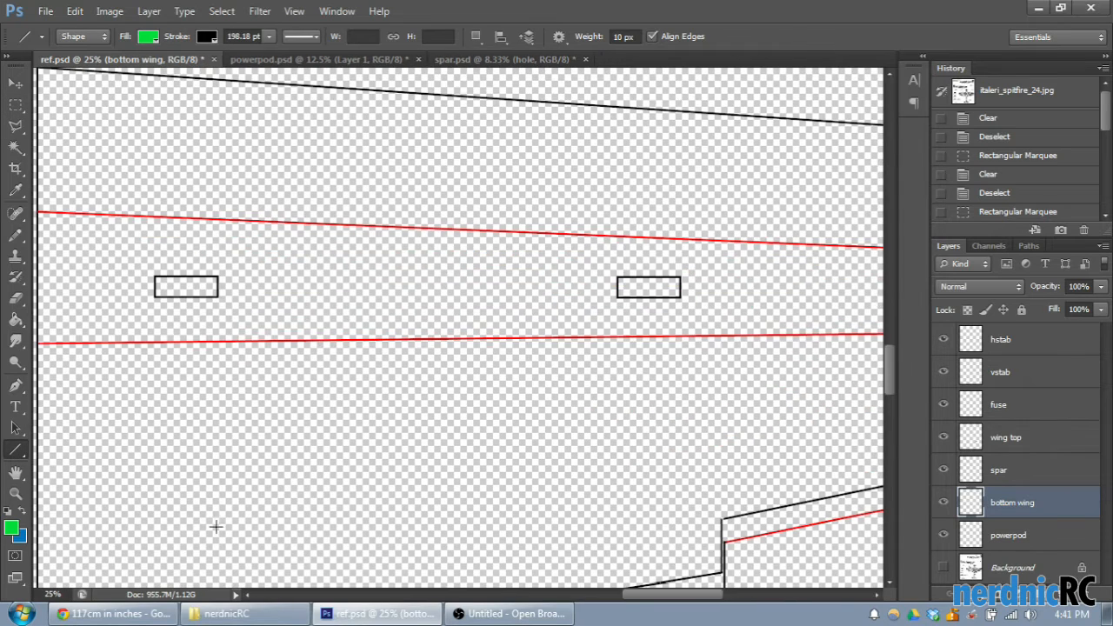
pyautogui.hscroll(-6, 604, 591)
pyautogui.scroll(-1, 604, 553)
pyautogui.scroll(-2, 604, 546)
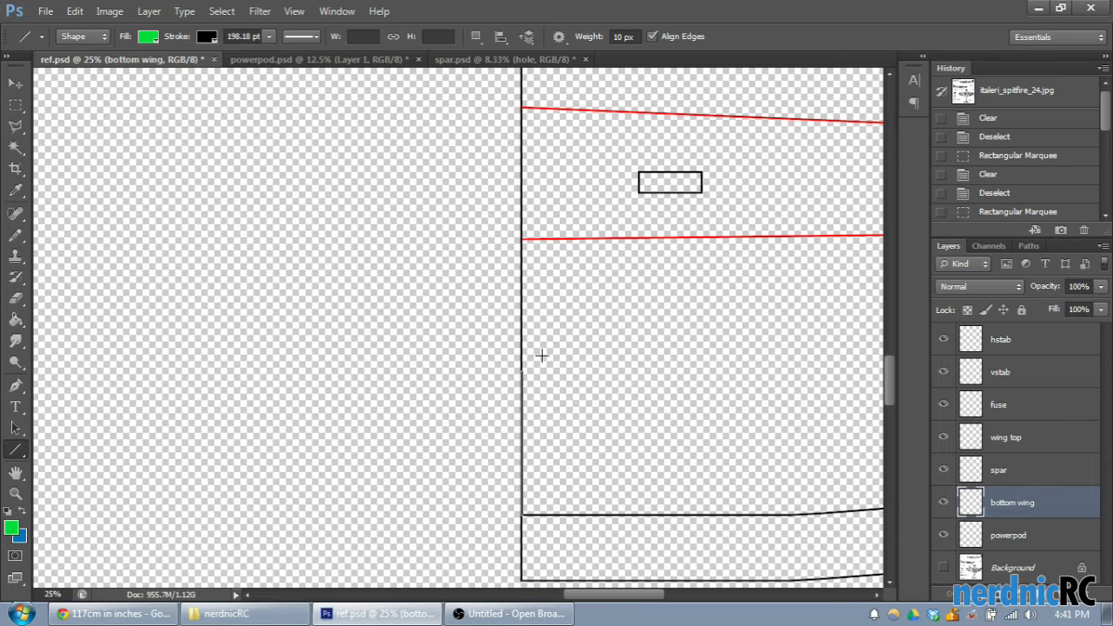
pyautogui.scroll(2, 531, 73)
pyautogui.moveTo(532, 71); pyautogui.dragTo(538, 449)
# - Try to draw a horizontal line in the empty area beside the wing's root, and undo that line
pyautogui.scroll(-3, 592, 369)
pyautogui.moveTo(156, 207); pyautogui.dragTo(459, 308)
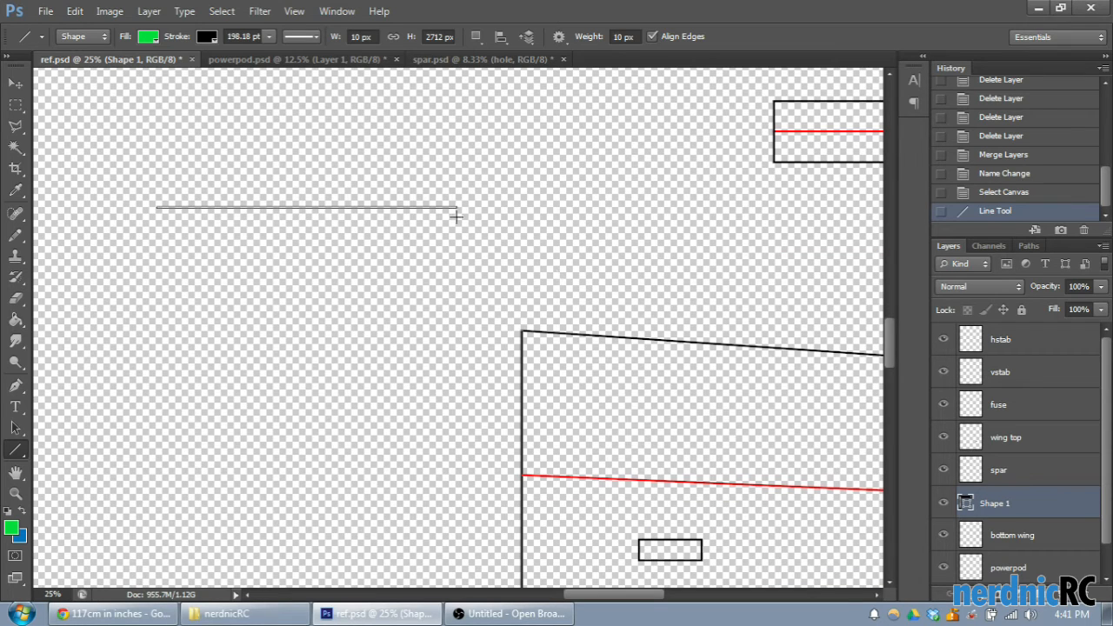
pyautogui.moveTo(498, 242)
pyautogui.mouseDown()
pyautogui.moveTo(516, 234)
pyautogui.moveTo(501, 235)
pyautogui.mouseUp()
pyautogui.click(996, 195)
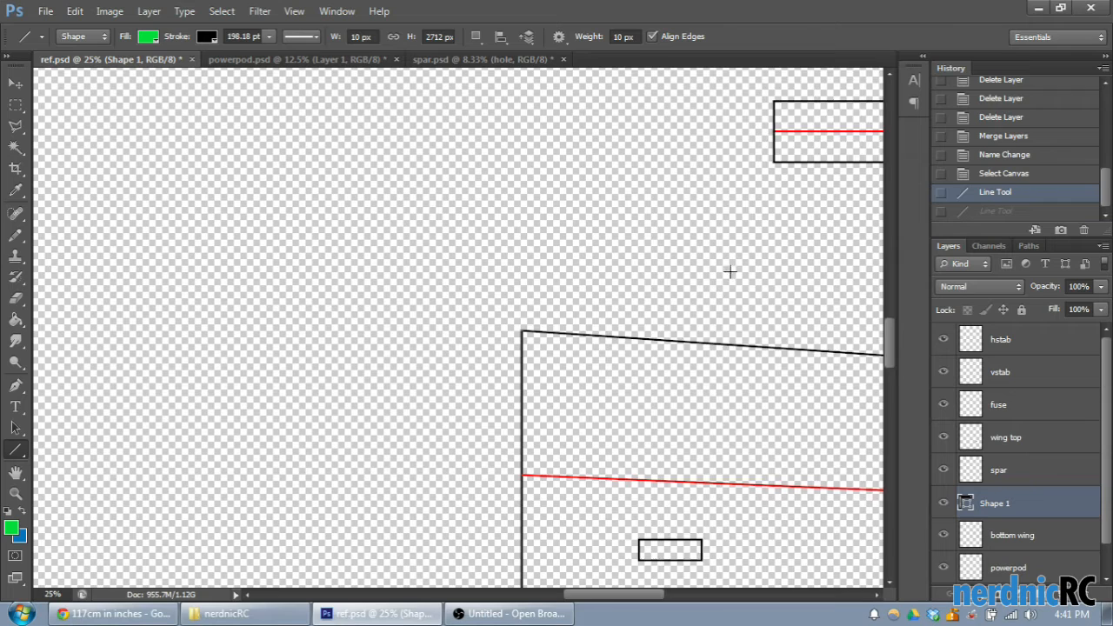
pyautogui.scroll(-3, 722, 288)
pyautogui.scroll(-1, 1018, 502)
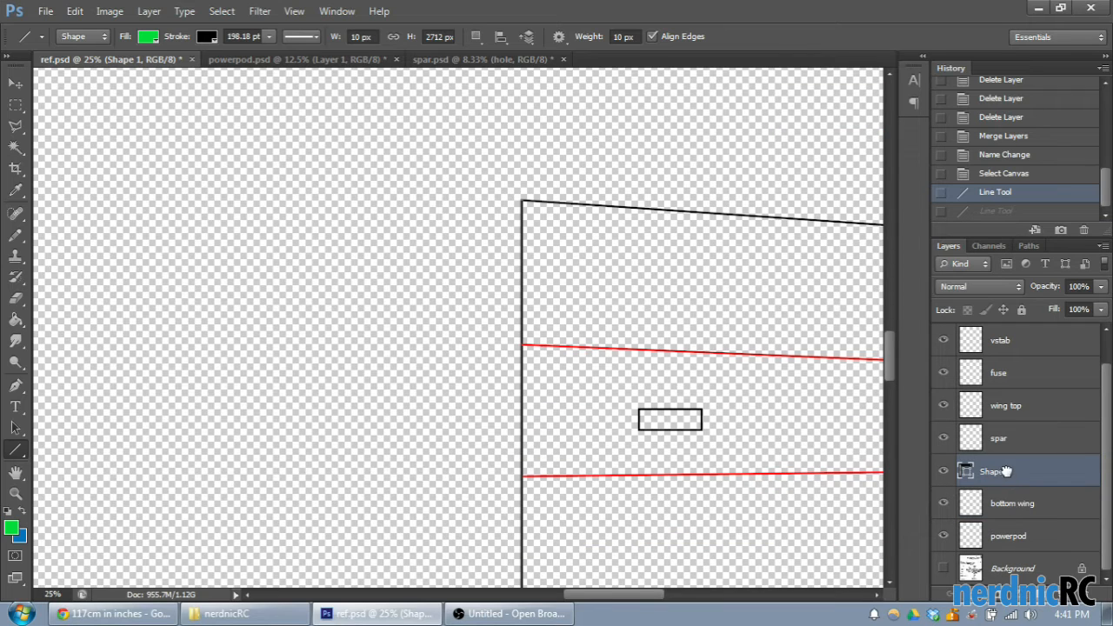
# - Reorder the bottom wing layer next to the new root line shape, merge the two layers and check the merged layer's contents
pyautogui.moveTo(1009, 502); pyautogui.dragTo(1006, 457)
pyautogui.keyDown('ctrl'); pyautogui.click(1019, 499); pyautogui.keyUp('ctrl')
pyautogui.rightClick(1018, 499)
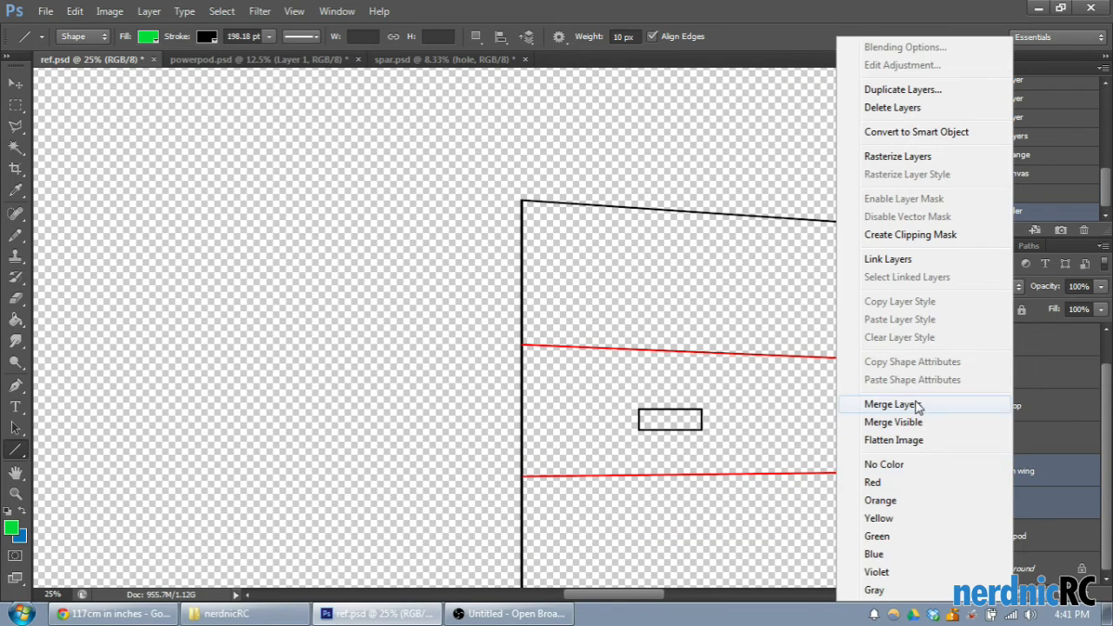
pyautogui.click(890, 405)
pyautogui.click(944, 502)
pyautogui.click(944, 502)
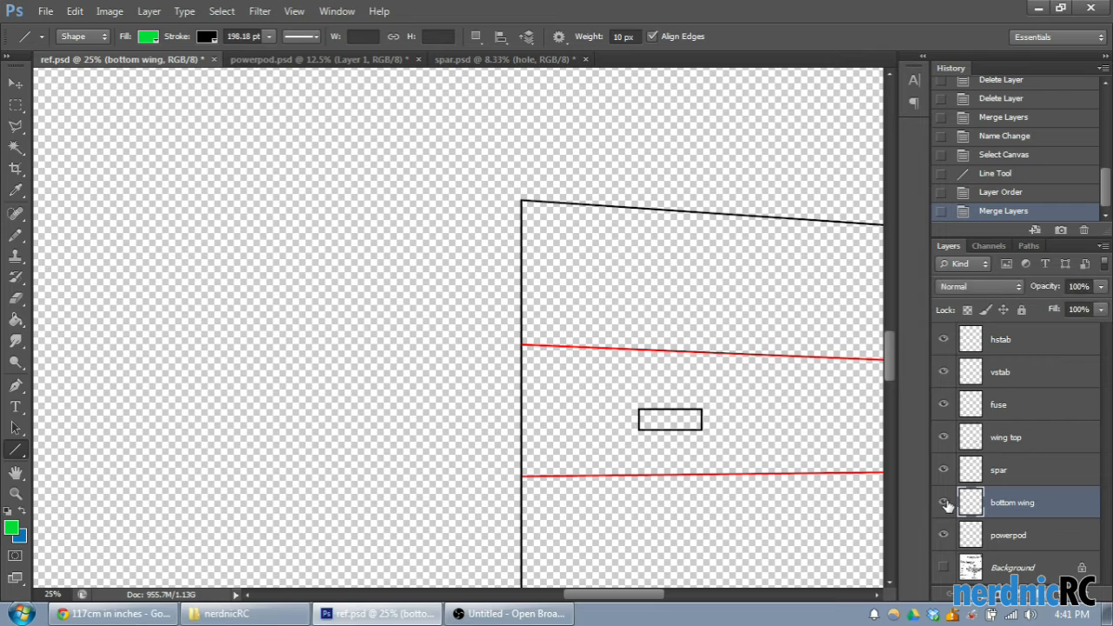
# - Copy the entire bottom wing layer and paste it into a new document sized to the copied content
pyautogui.click(1000, 521)
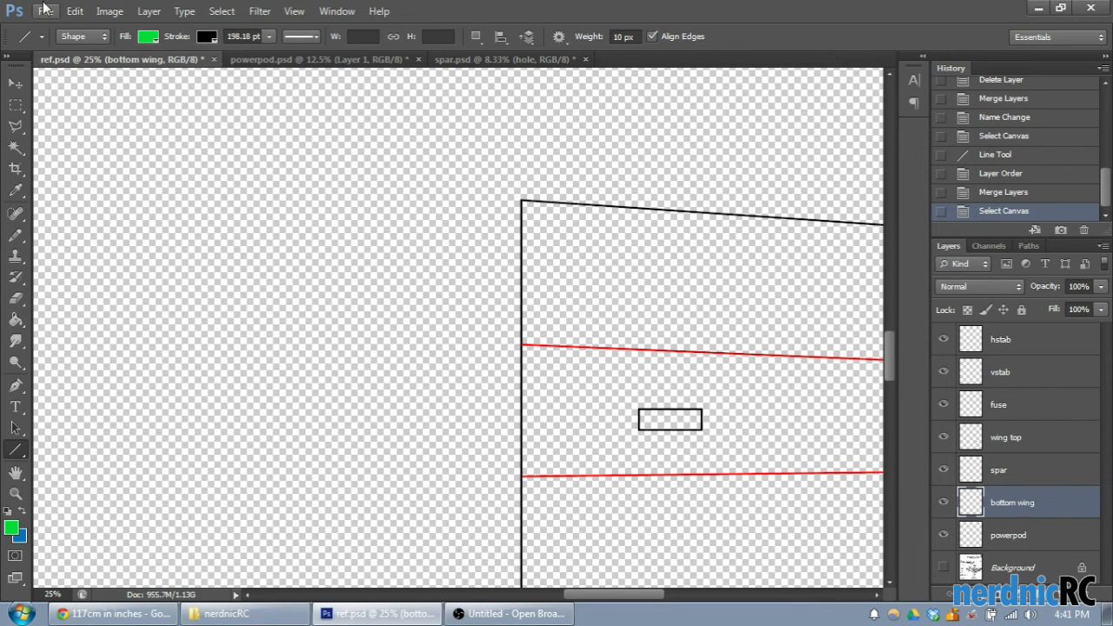
pyautogui.click(46, 9)
pyautogui.click(51, 23)
pyautogui.click(723, 127)
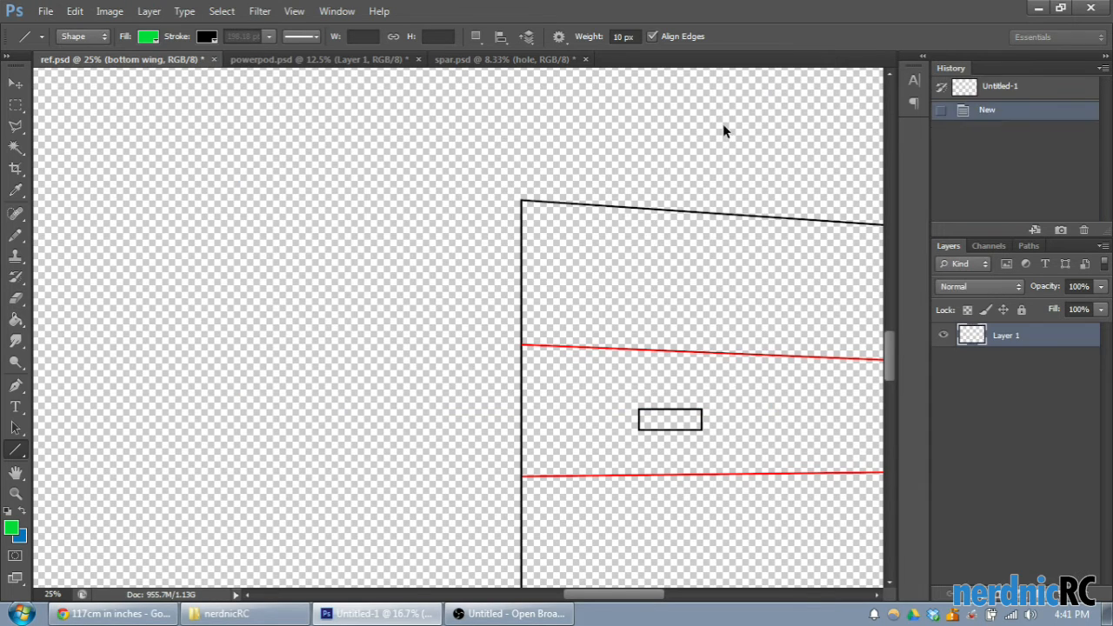
pyautogui.hotkey('ctrl', 'v')
# - Flip the new document's canvas vertically
pyautogui.click(110, 11)
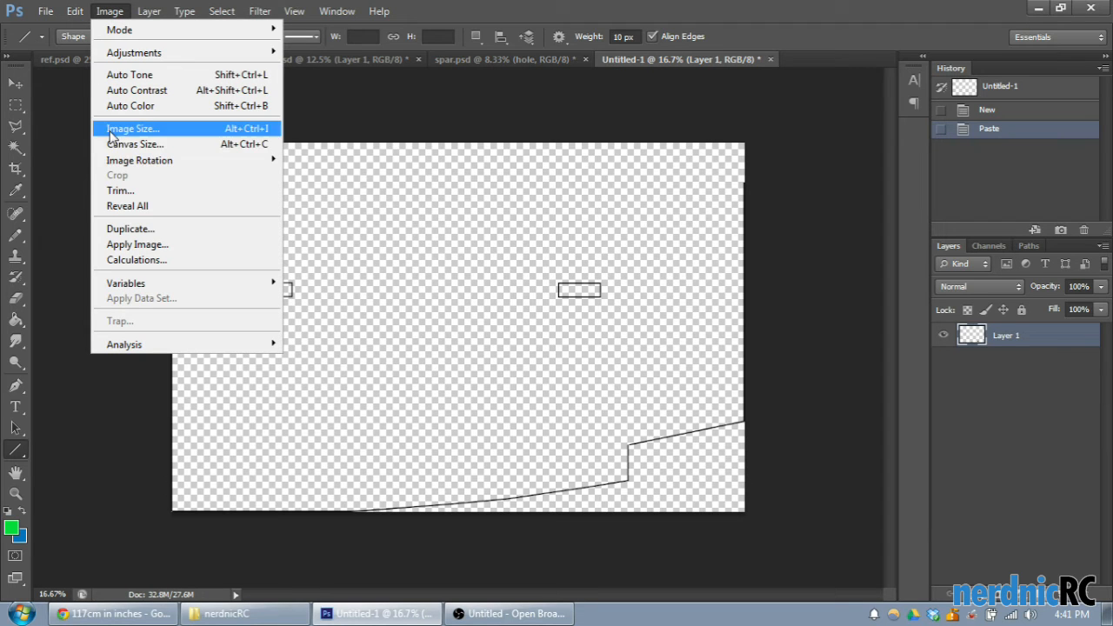
pyautogui.moveTo(122, 161)
pyautogui.click(374, 247)
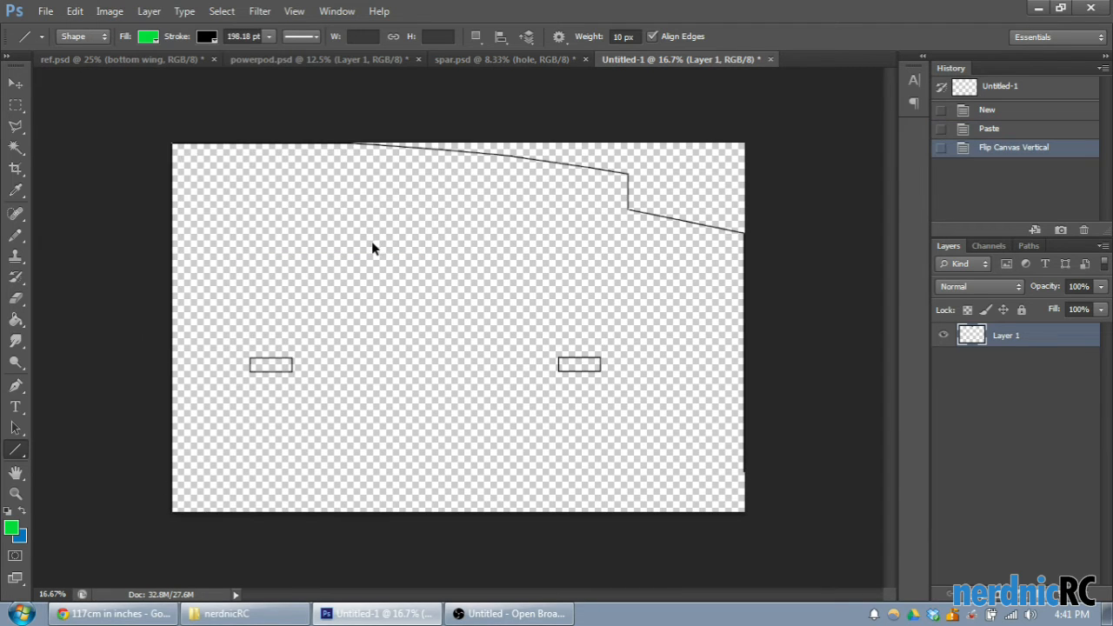
# - Copy the whole flipped bottom wing outline and paste it into ref.psd as a new layer
pyautogui.hotkey('ctrl', 'a')
pyautogui.hotkey('ctrl', 'c')
pyautogui.click(91, 62)
pyautogui.hotkey('ctrl', 'v')
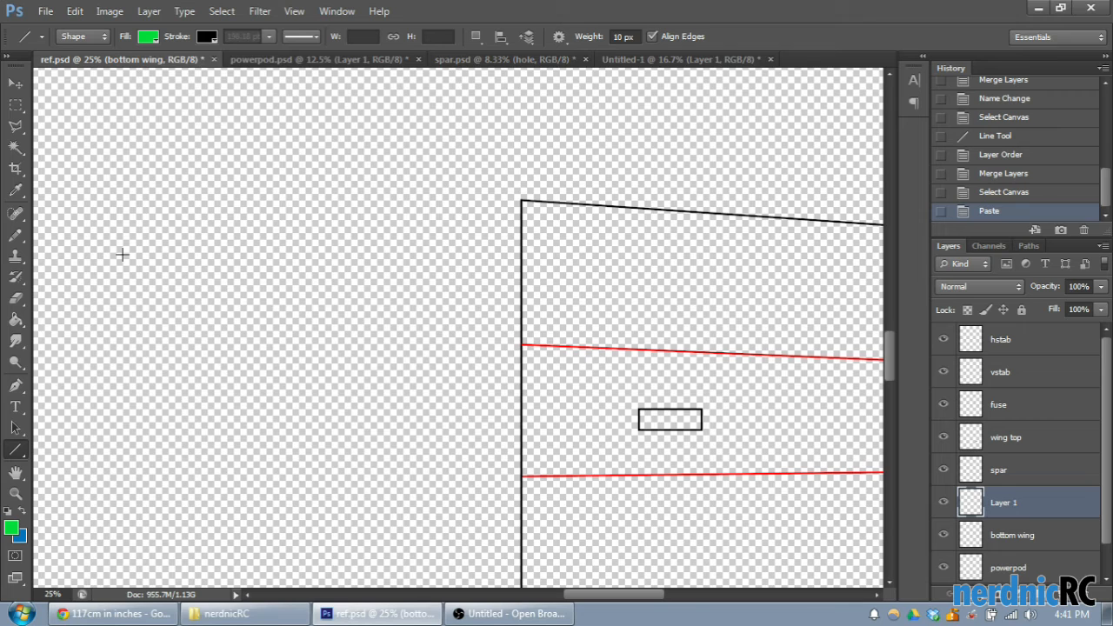
# - Move the pasted flipped outline above the wing outline, in line with its root edge, and hide the bottom wing layer
pyautogui.hotkey('ctrl', '-')
pyautogui.hotkey('ctrl', '-')
pyautogui.hotkey('ctrl', '-')
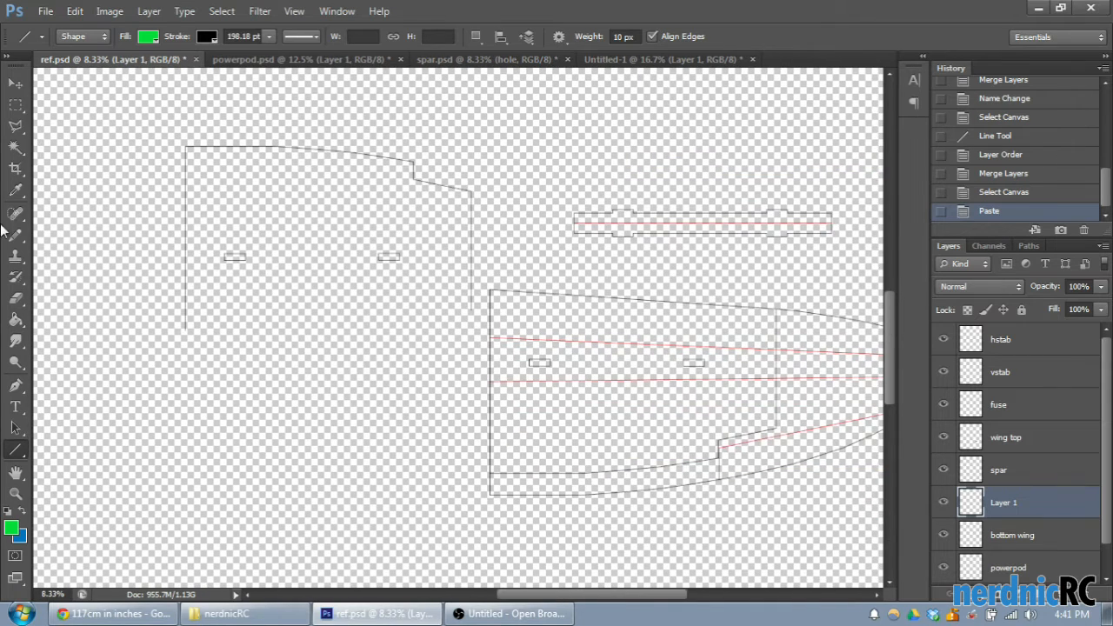
pyautogui.click(16, 83)
pyautogui.moveTo(387, 184); pyautogui.dragTo(658, 188)
pyautogui.click(944, 536)
pyautogui.moveTo(600, 598); pyautogui.dragTo(665, 578)
pyautogui.hotkey('ctrl', '+')
pyautogui.scroll(2, 672, 358)
pyautogui.moveTo(590, 229); pyautogui.dragTo(576, 189)
pyautogui.scroll(-1, 648, 283)
pyautogui.scroll(3, 658, 276)
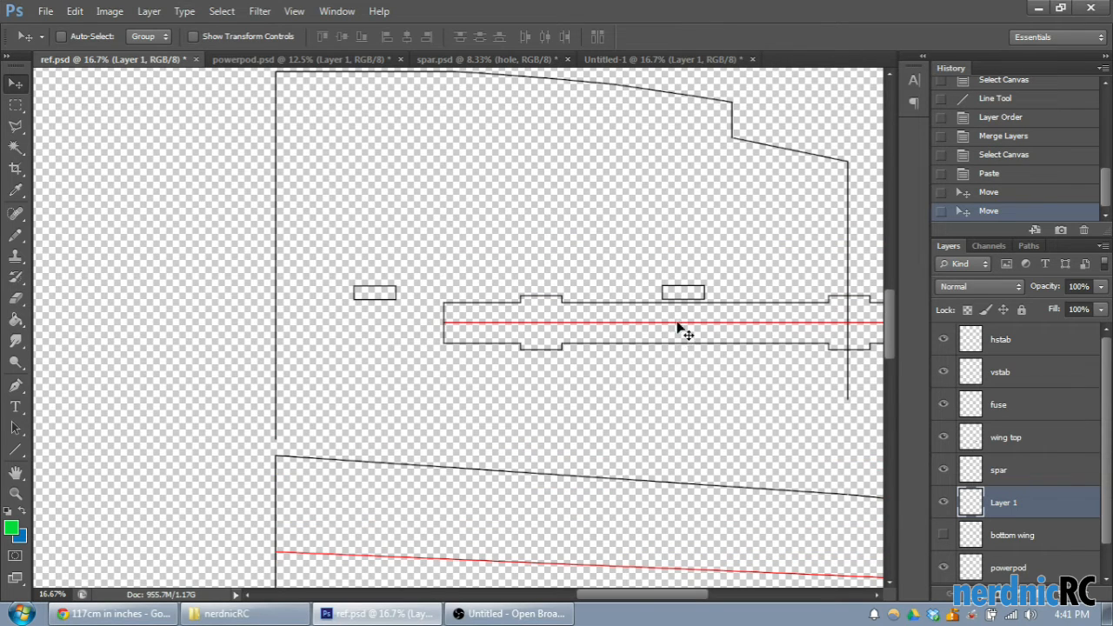
# - Compare the flipped copy with the bottom wing layer, leave that layer hidden and rename it "old bottom"
pyautogui.scroll(-1, 745, 356)
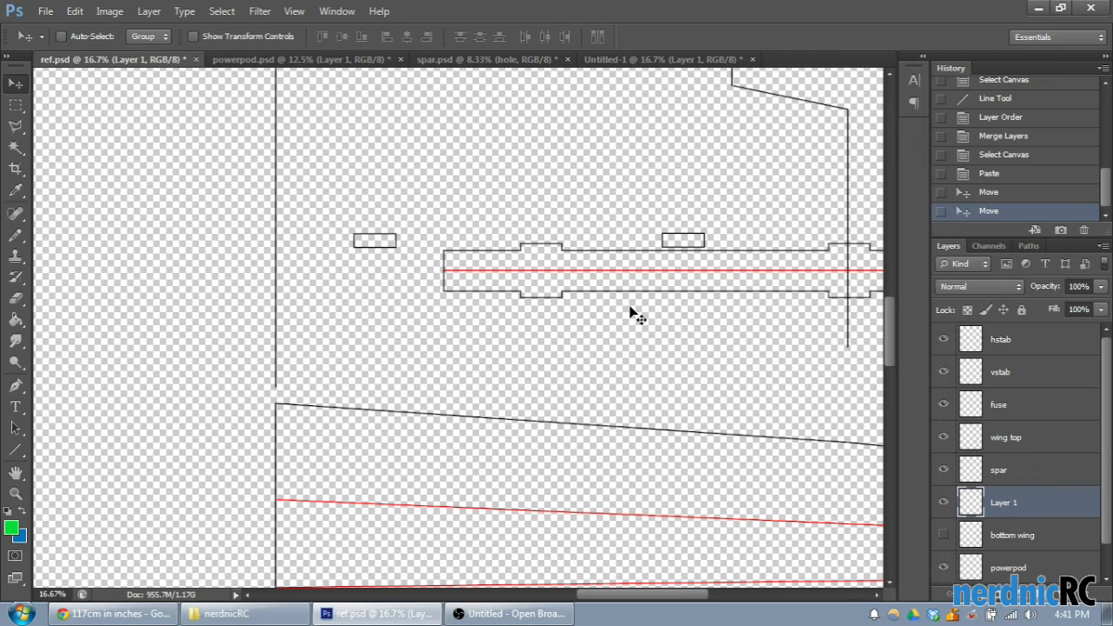
pyautogui.scroll(-1, 591, 337)
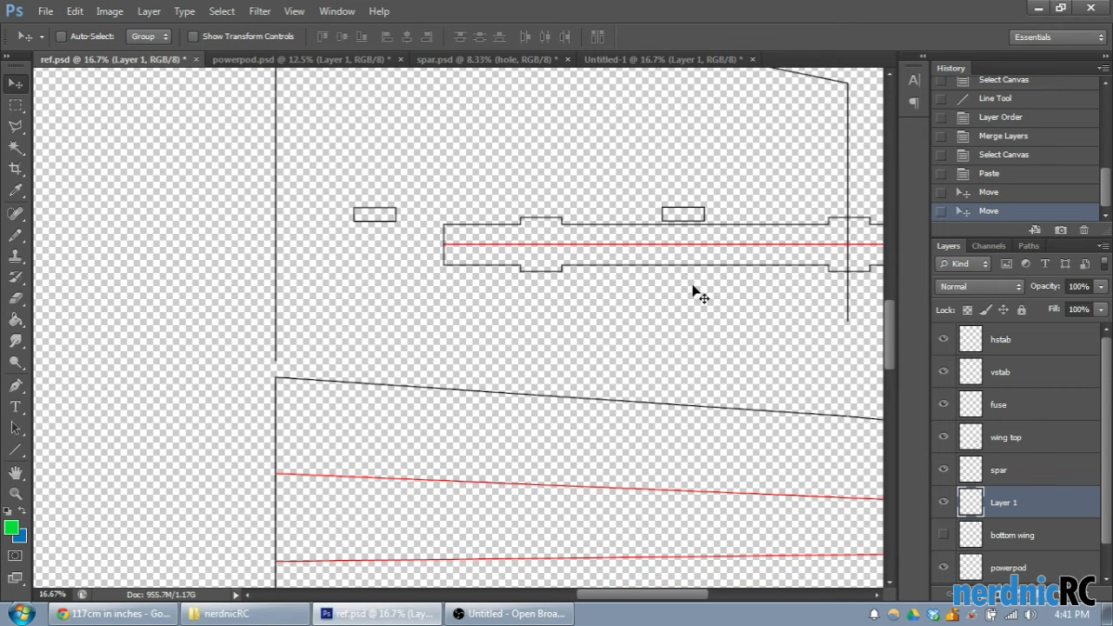
pyautogui.scroll(-1, 700, 291)
pyautogui.click(945, 535)
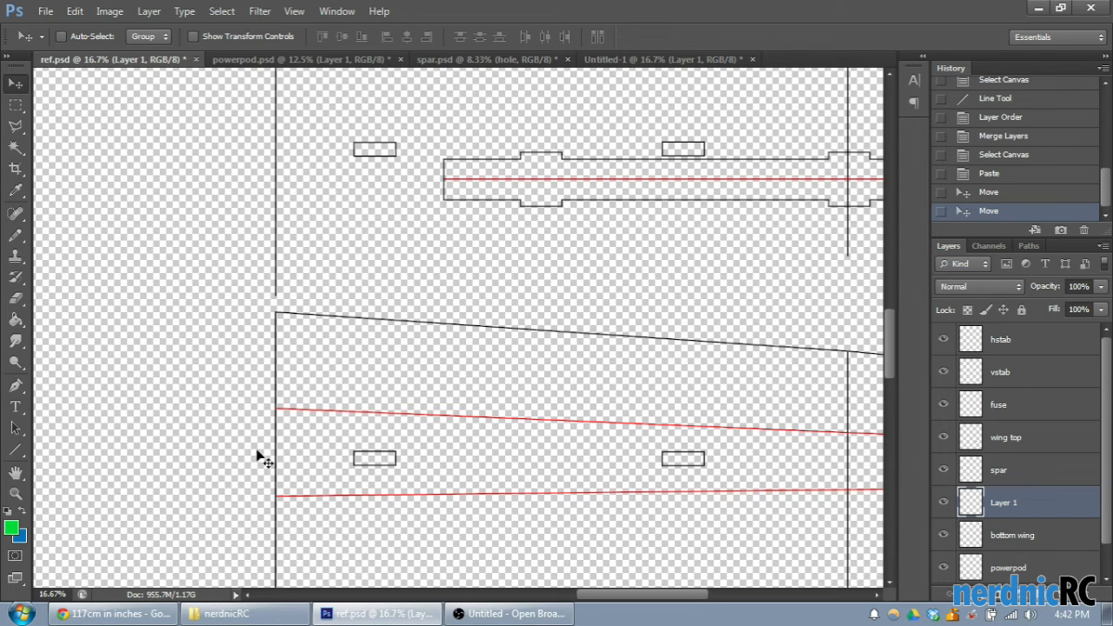
pyautogui.scroll(5, 774, 235)
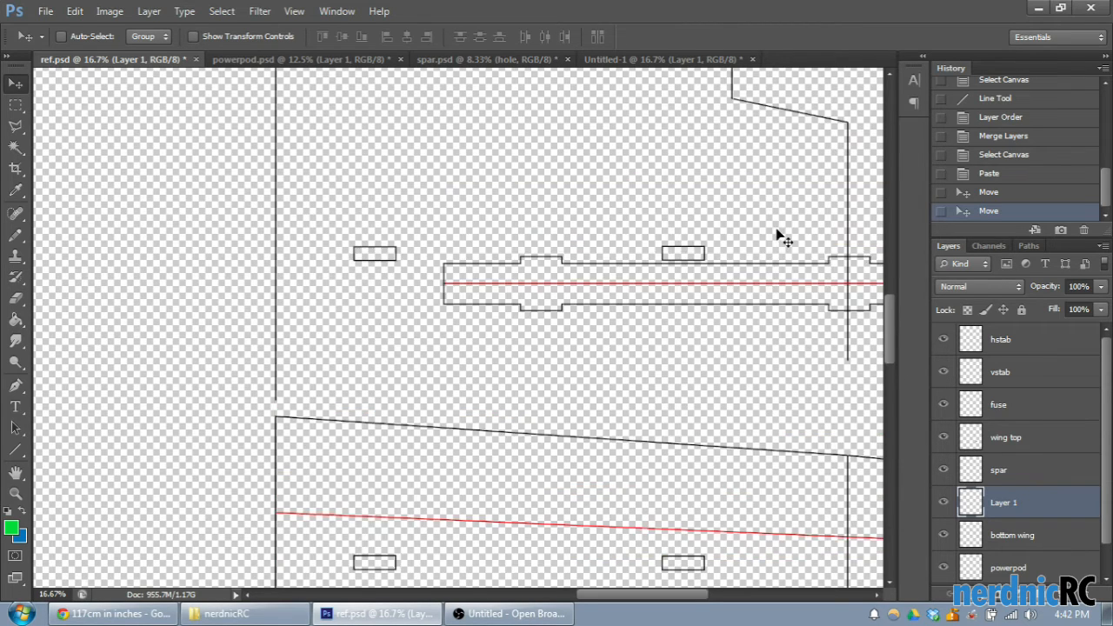
pyautogui.click(944, 535)
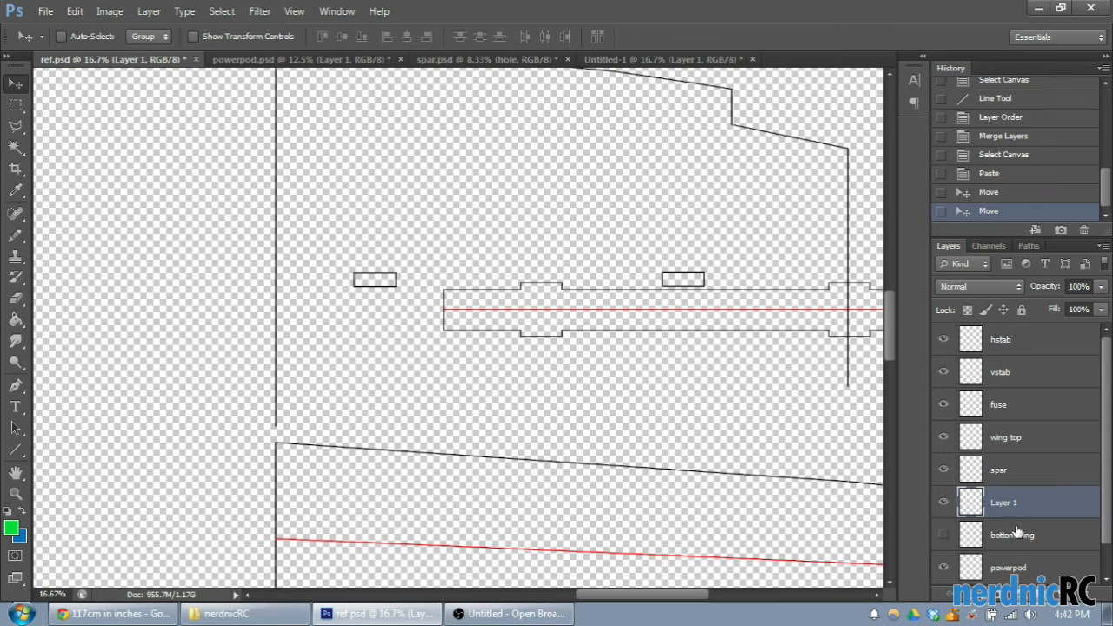
pyautogui.doubleClick(1013, 536)
pyautogui.write('oc')
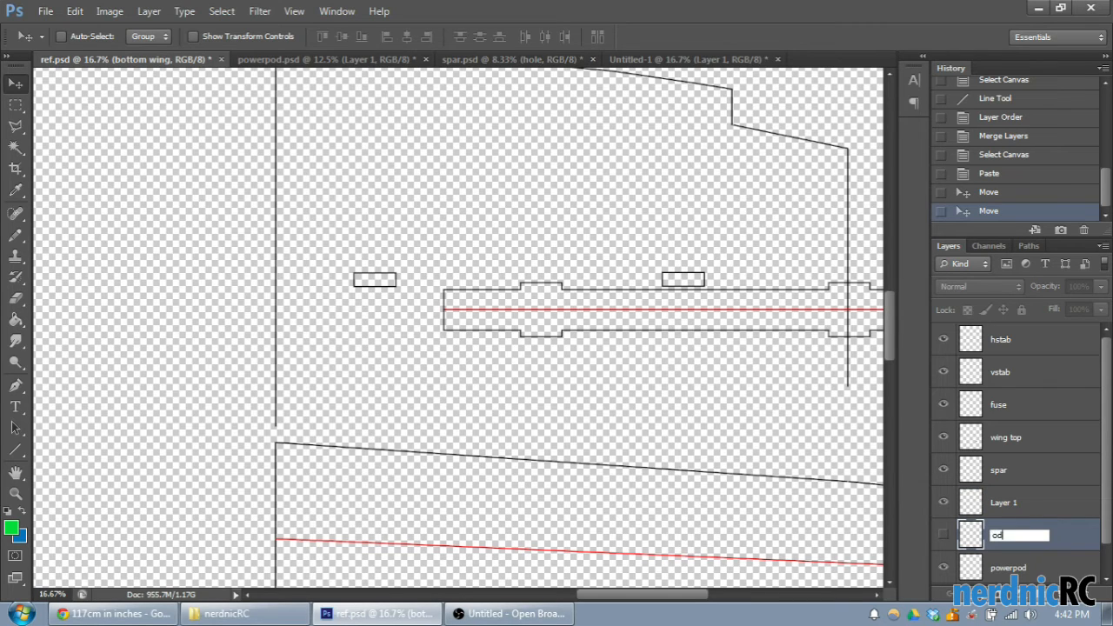
pyautogui.write('d bottom')
pyautogui.press('Return')
# - Move the flipped outline in Layer 1 down until its root edge meets the root corner of the wing outline
pyautogui.doubleClick(986, 510)
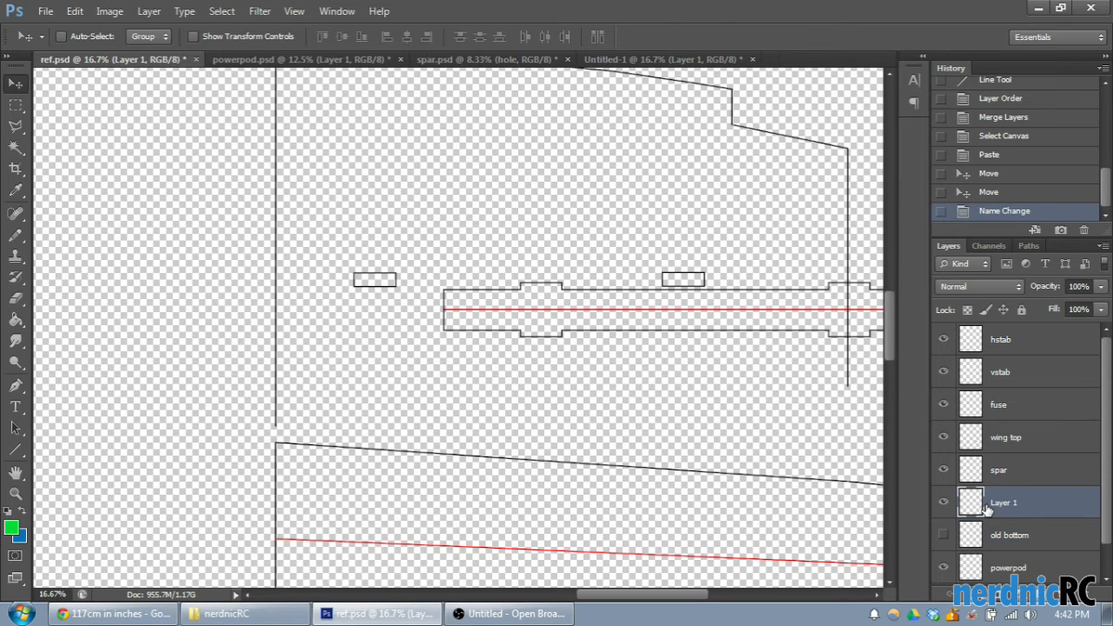
pyautogui.click(998, 132)
pyautogui.moveTo(532, 157)
pyautogui.mouseDown()
pyautogui.moveTo(584, 230)
pyautogui.moveTo(569, 161)
pyautogui.moveTo(530, 158)
pyautogui.mouseUp()
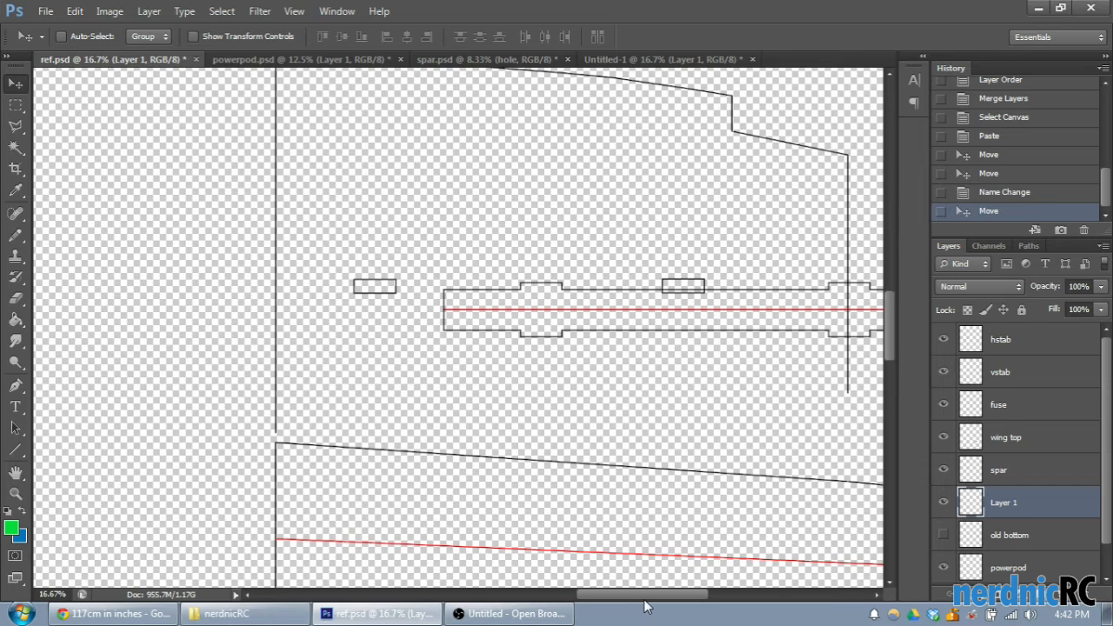
pyautogui.moveTo(644, 601); pyautogui.dragTo(653, 600)
pyautogui.moveTo(551, 288)
pyautogui.mouseDown()
pyautogui.moveTo(567, 277)
pyautogui.moveTo(558, 285)
pyautogui.mouseUp()
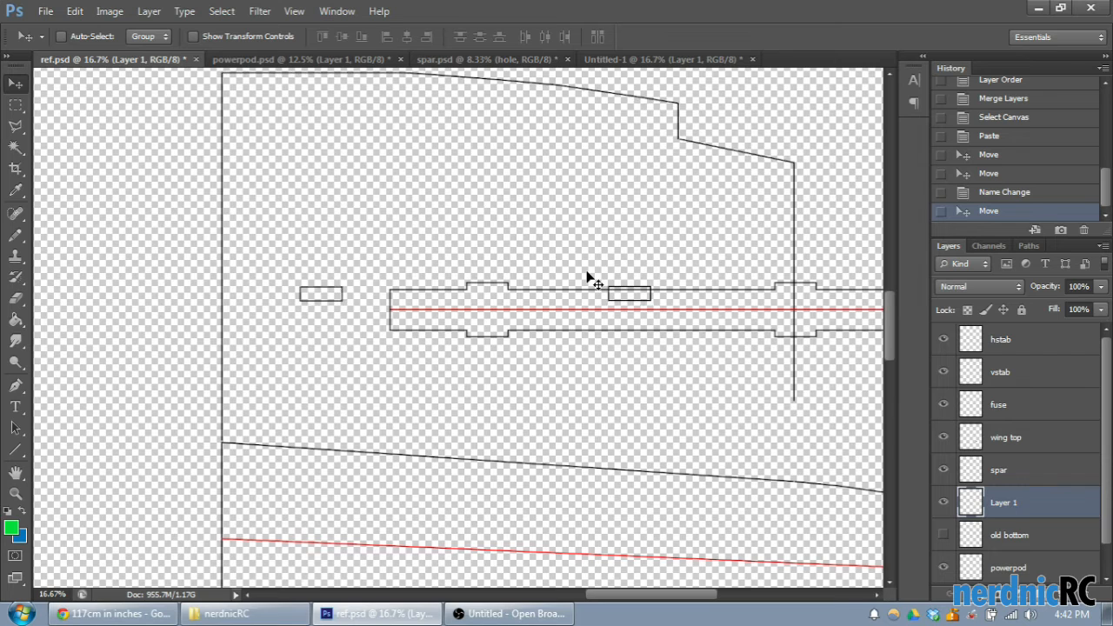
# - Start a free transform on the flipped outline in Layer 1 and rotate it clockwise to about 7.25°
pyautogui.hotkey('ctrl', 't')
pyautogui.scroll(2, 800, 278)
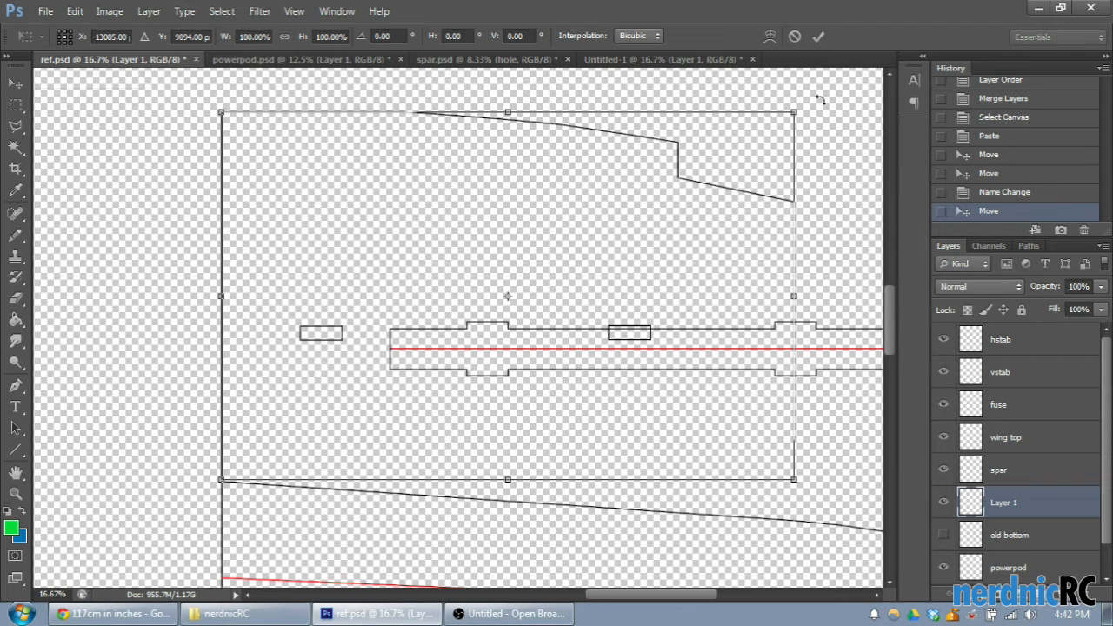
pyautogui.moveTo(833, 142); pyautogui.dragTo(794, 200)
pyautogui.moveTo(791, 153); pyautogui.dragTo(825, 157)
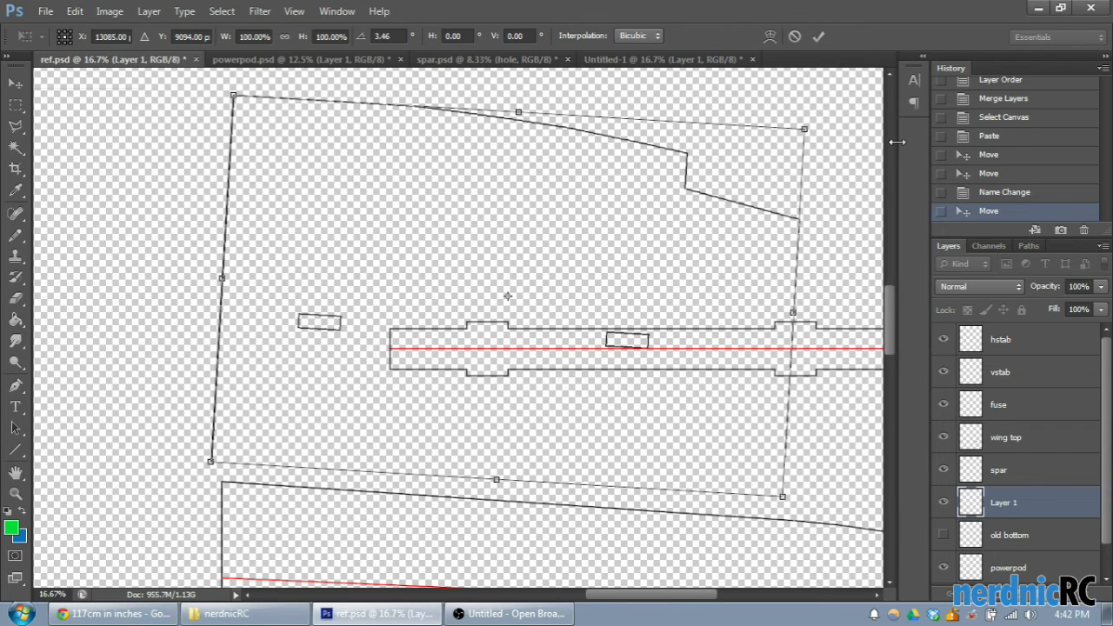
pyautogui.moveTo(828, 114)
pyautogui.mouseDown()
pyautogui.moveTo(853, 170)
pyautogui.moveTo(843, 113)
pyautogui.mouseUp()
# - Shift the rotated outline so the end of its root edge meets the upper root corner of the wing outline
pyautogui.moveTo(493, 254); pyautogui.dragTo(541, 282)
pyautogui.scroll(-1, 501, 331)
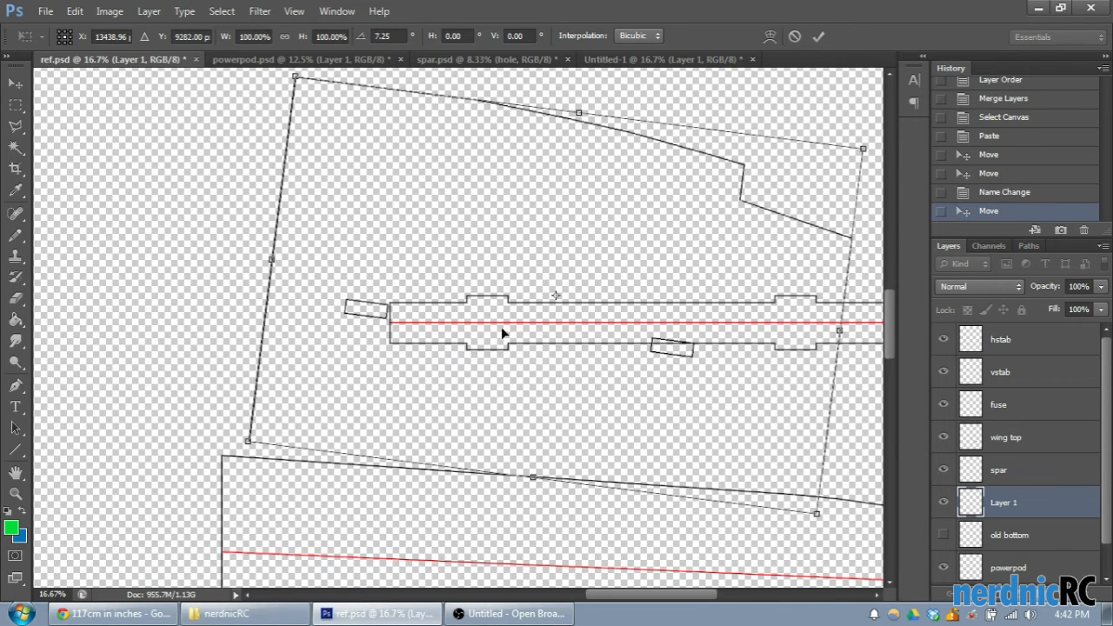
pyautogui.moveTo(637, 604)
pyautogui.mouseDown()
pyautogui.moveTo(666, 598)
pyautogui.moveTo(618, 598)
pyautogui.mouseUp()
pyautogui.scroll(-2, 432, 450)
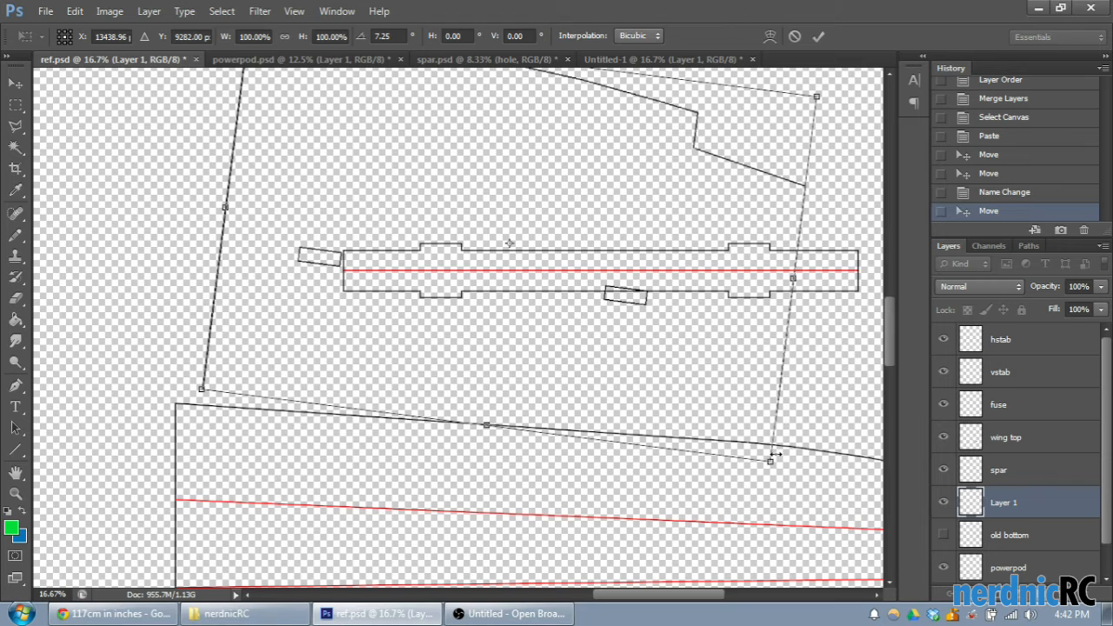
pyautogui.moveTo(654, 238); pyautogui.dragTo(584, 198)
pyautogui.hotkey('ctrl', '+')
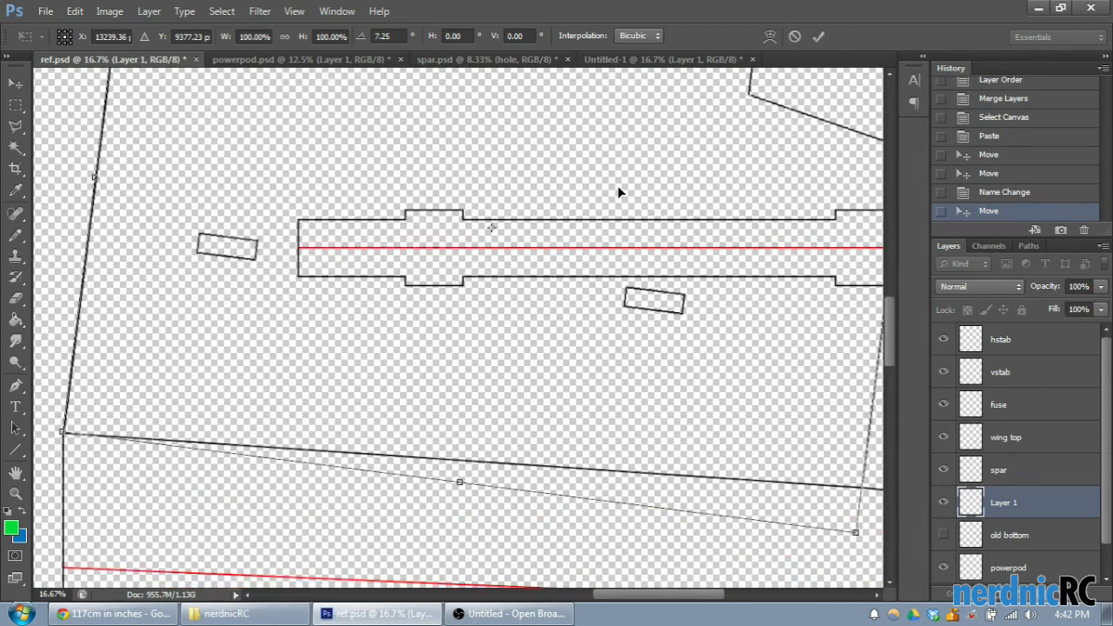
# - Nudge the rotated outline in small increments to line up its root corner precisely with the wing's root corner
pyautogui.scroll(-2, 661, 400)
pyautogui.moveTo(685, 596); pyautogui.dragTo(635, 588)
pyautogui.hotkey('shift', 'Up')
pyautogui.hotkey('shift', 'Up')
pyautogui.press('Down')
pyautogui.hotkey('shift', 'Down')
pyautogui.press('Up')
pyautogui.hotkey('shift', 'Down')
pyautogui.press('Up')
pyautogui.press('Up')
pyautogui.press('Up')
pyautogui.press('Right')
pyautogui.press('Down')
pyautogui.press('Down')
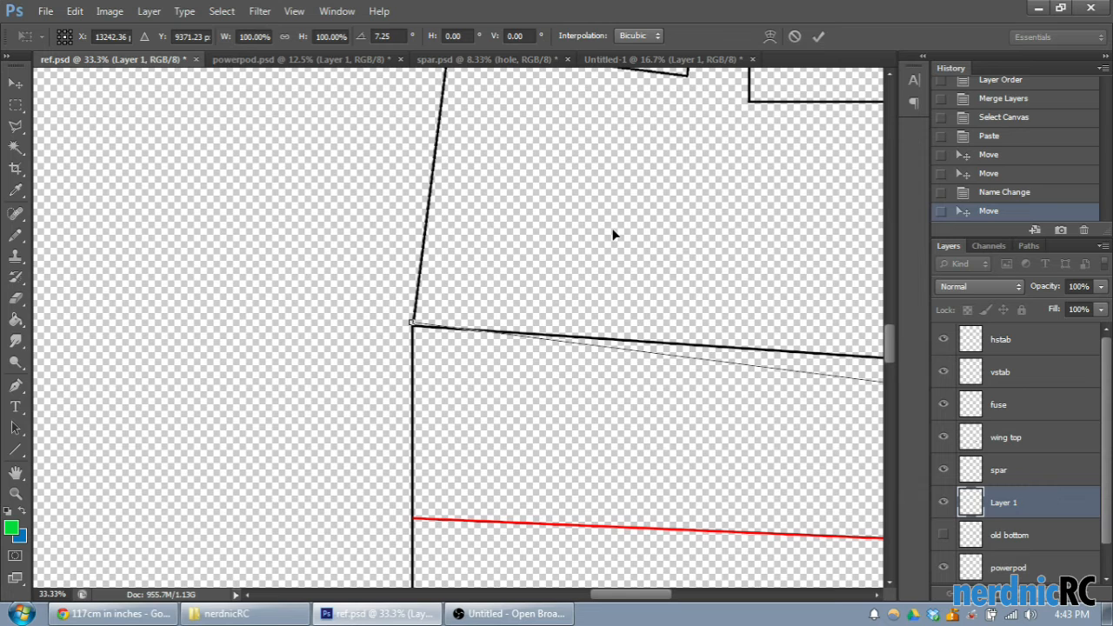
# - Increase the outline's rotation to 7.67° to suit the outer joint, and move its root corner back onto the wing's corner
pyautogui.moveTo(623, 597); pyautogui.dragTo(725, 594)
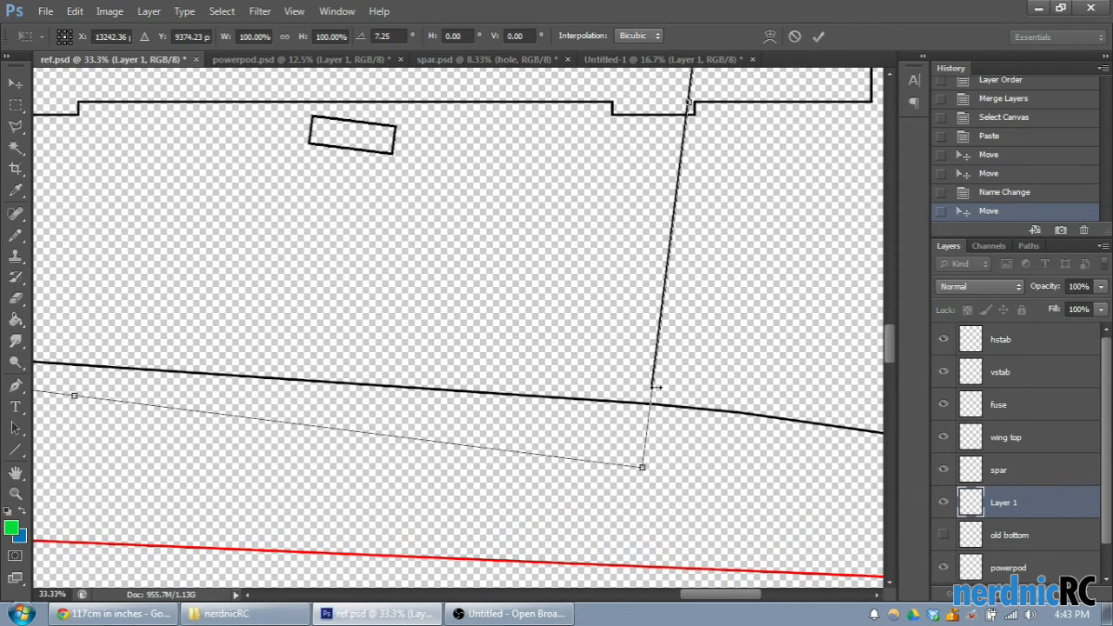
pyautogui.moveTo(678, 479); pyautogui.dragTo(674, 479)
pyautogui.moveTo(713, 597); pyautogui.dragTo(626, 597)
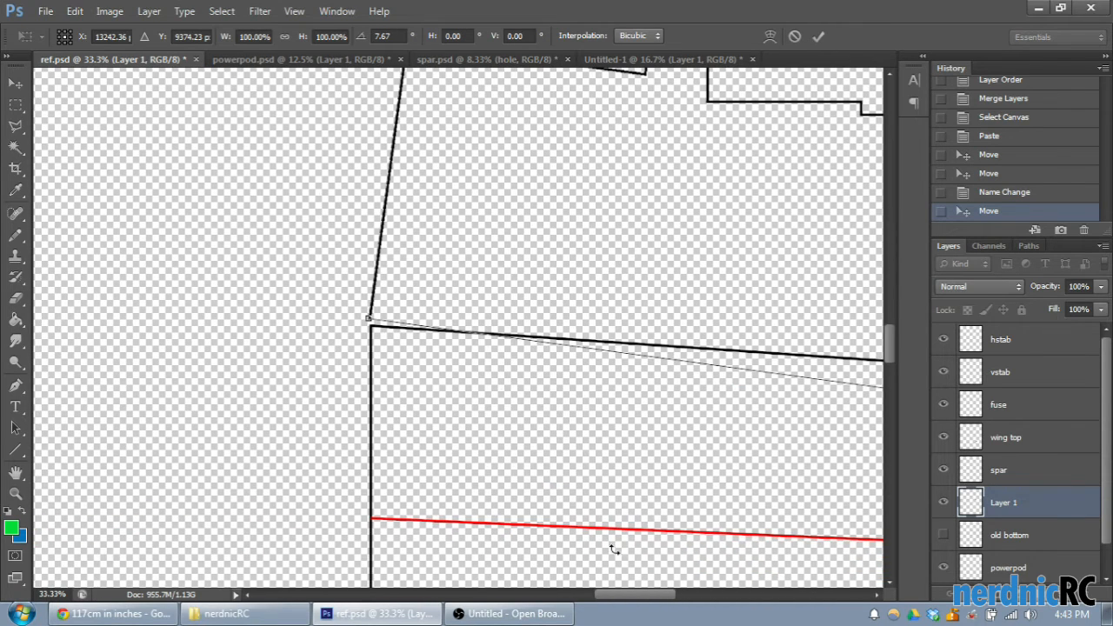
pyautogui.moveTo(529, 283)
pyautogui.mouseDown()
pyautogui.moveTo(537, 275)
pyautogui.moveTo(537, 285)
pyautogui.mouseUp()
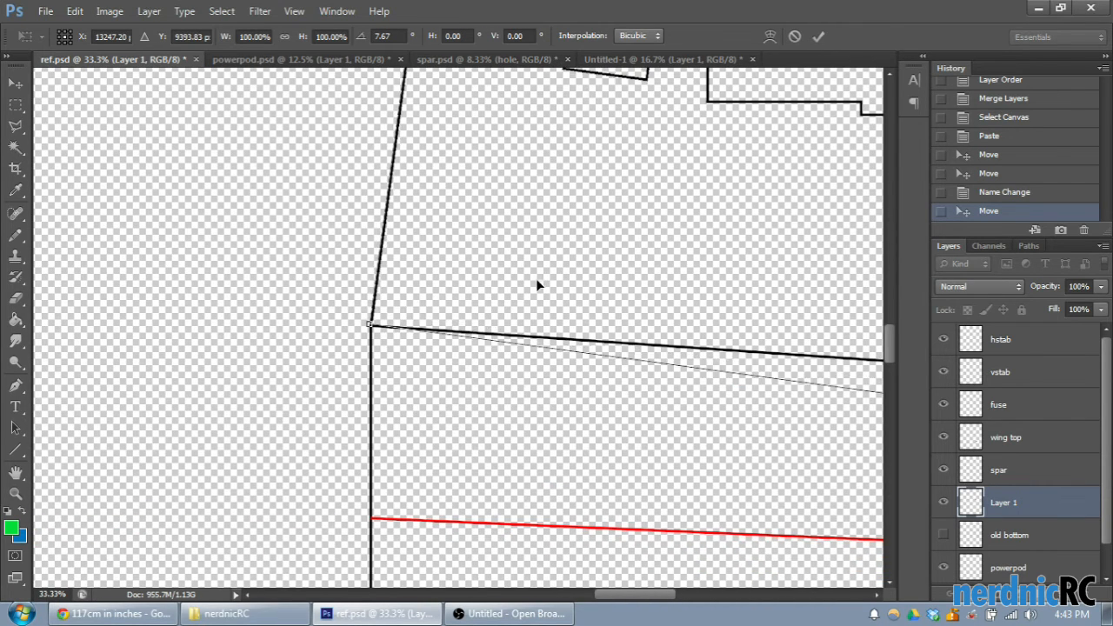
# - Increase the outline's rotation to 7.92° and realign its root corner with the wing's root corner
pyautogui.moveTo(617, 597); pyautogui.dragTo(695, 598)
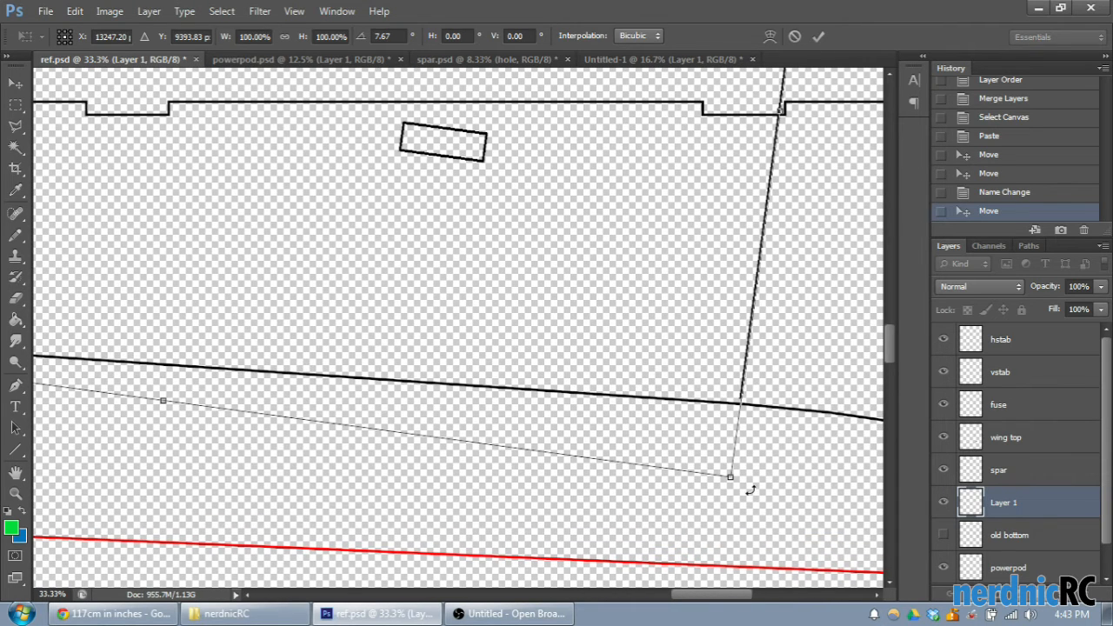
pyautogui.moveTo(748, 490); pyautogui.dragTo(751, 494)
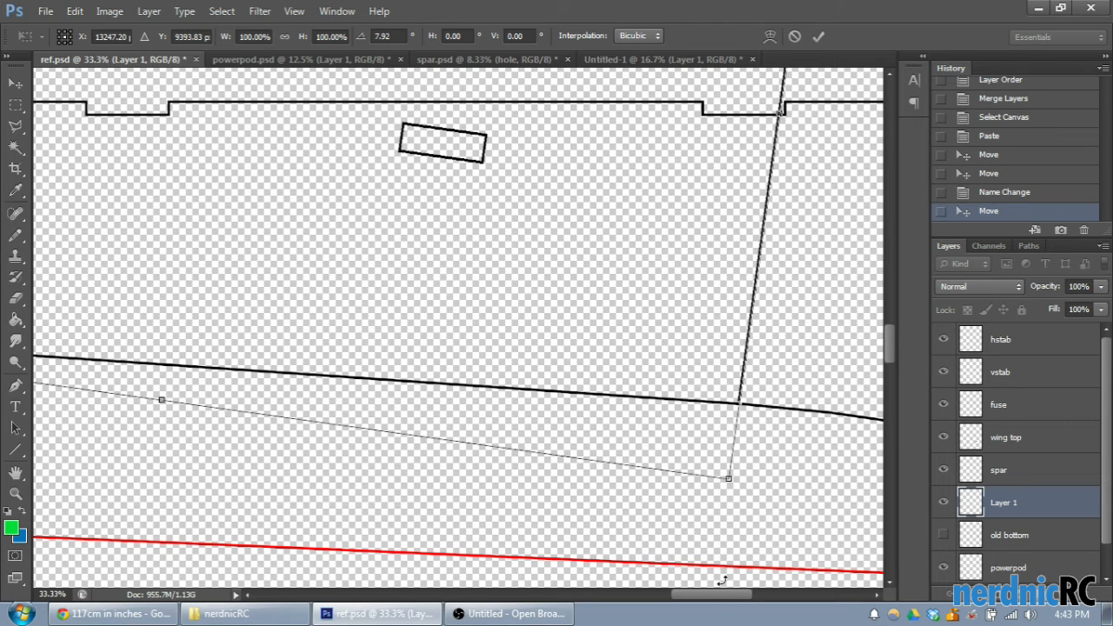
pyautogui.hscroll(-8, 486, 276)
pyautogui.moveTo(486, 276)
pyautogui.mouseDown()
pyautogui.moveTo(503, 263)
pyautogui.moveTo(496, 281)
pyautogui.mouseUp()
# - Nudge the rotated outline slightly upward so its outer corner seats on the wing's upper edge
pyautogui.moveTo(630, 605); pyautogui.dragTo(703, 601)
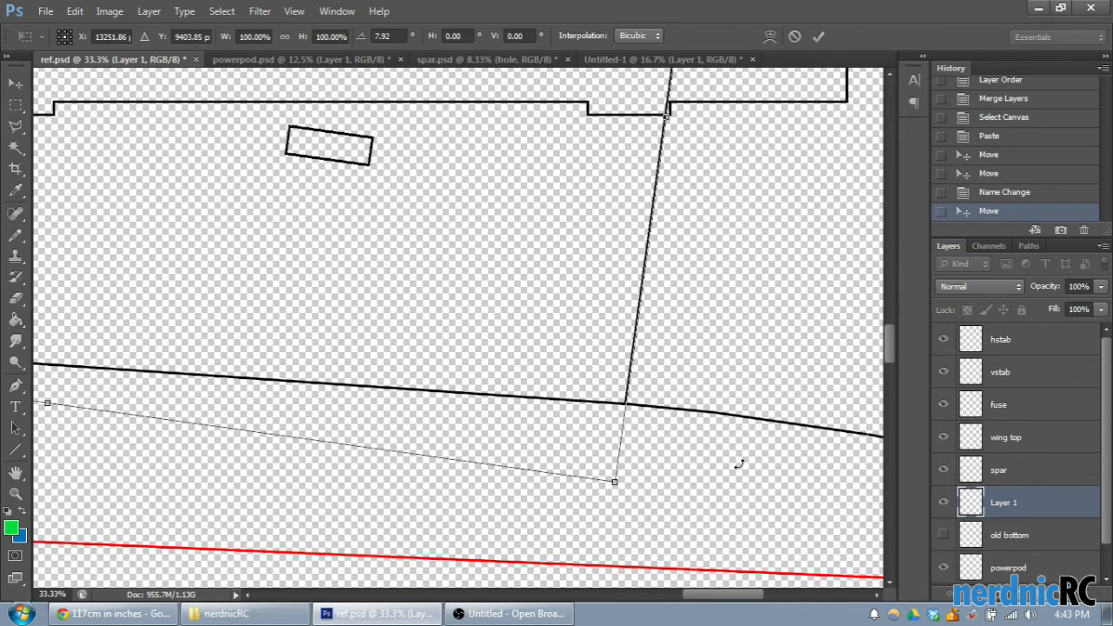
pyautogui.hotkey('ctrl', '+')
pyautogui.scroll(-3, 857, 455)
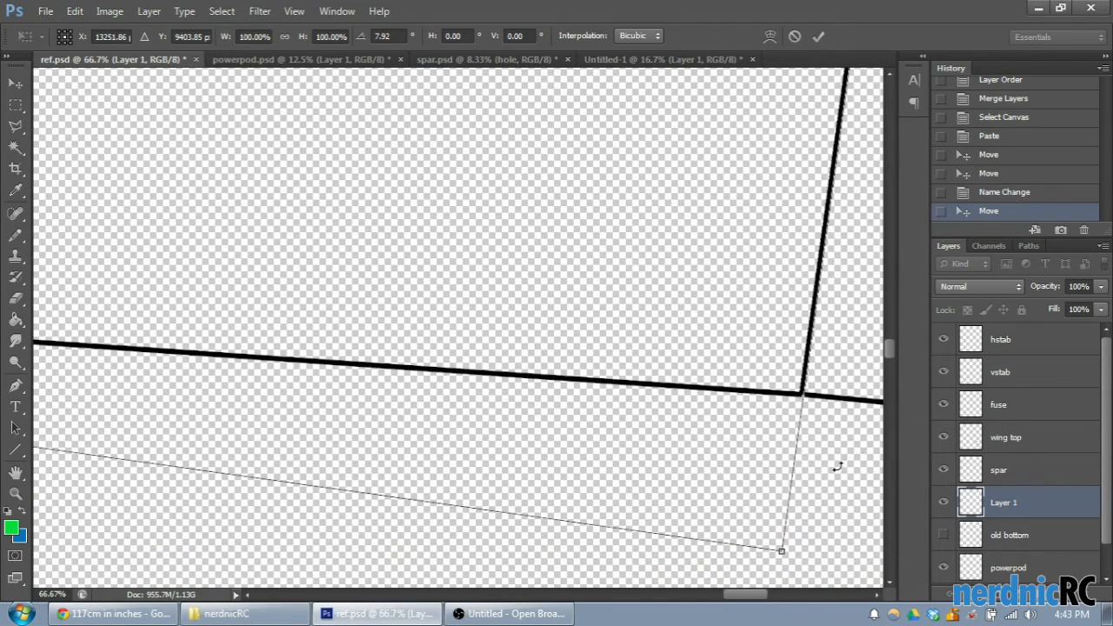
pyautogui.moveTo(746, 597); pyautogui.dragTo(767, 596)
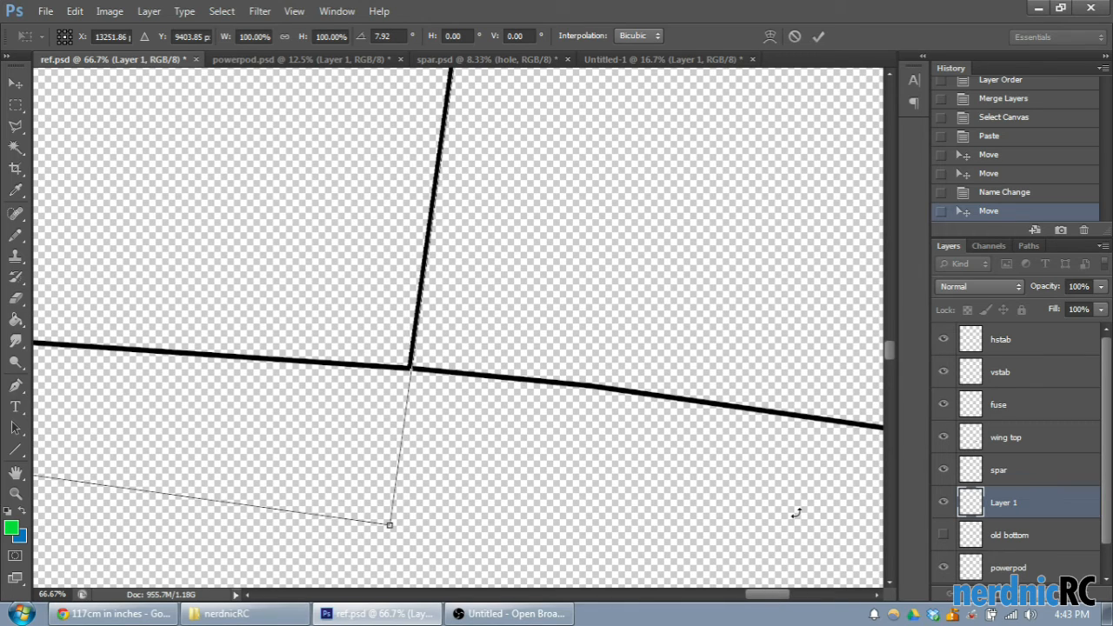
pyautogui.press('Up')
pyautogui.press('Up')
pyautogui.press('Up')
pyautogui.press('Up')
pyautogui.press('Up')
pyautogui.press('Up')
pyautogui.press('Up')
pyautogui.press('Up')
pyautogui.press('Up')
pyautogui.press('Up')
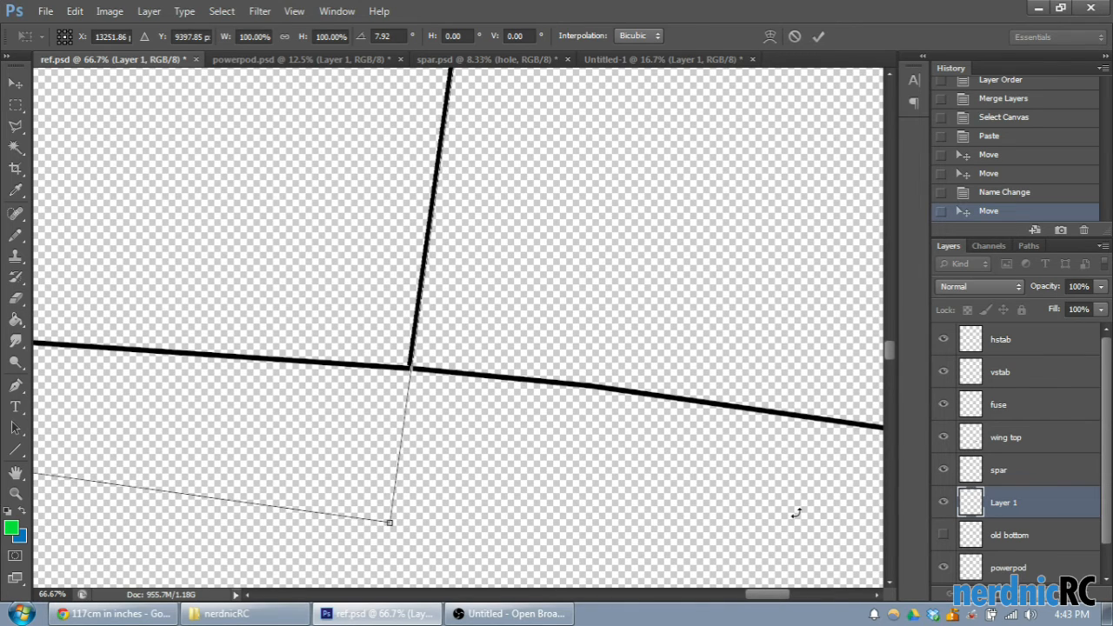
pyautogui.press('Down')
pyautogui.press('Down')
# - Reduce the outline's rotation to 7.88° to refine its alignment at the wing's root corner
pyautogui.moveTo(762, 599); pyautogui.dragTo(624, 594)
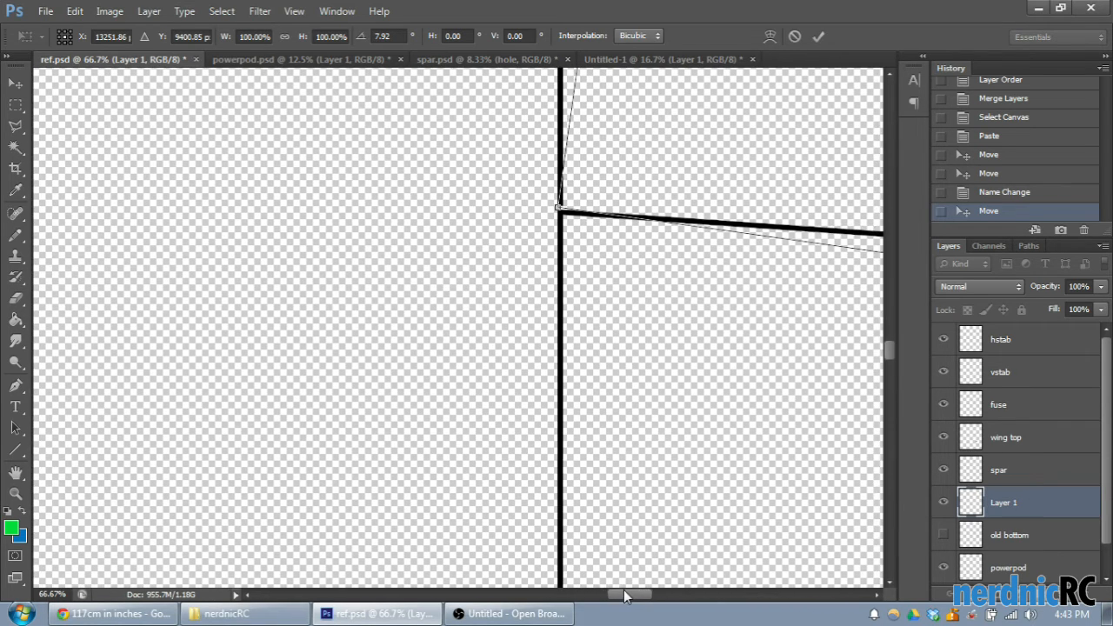
pyautogui.scroll(4, 567, 260)
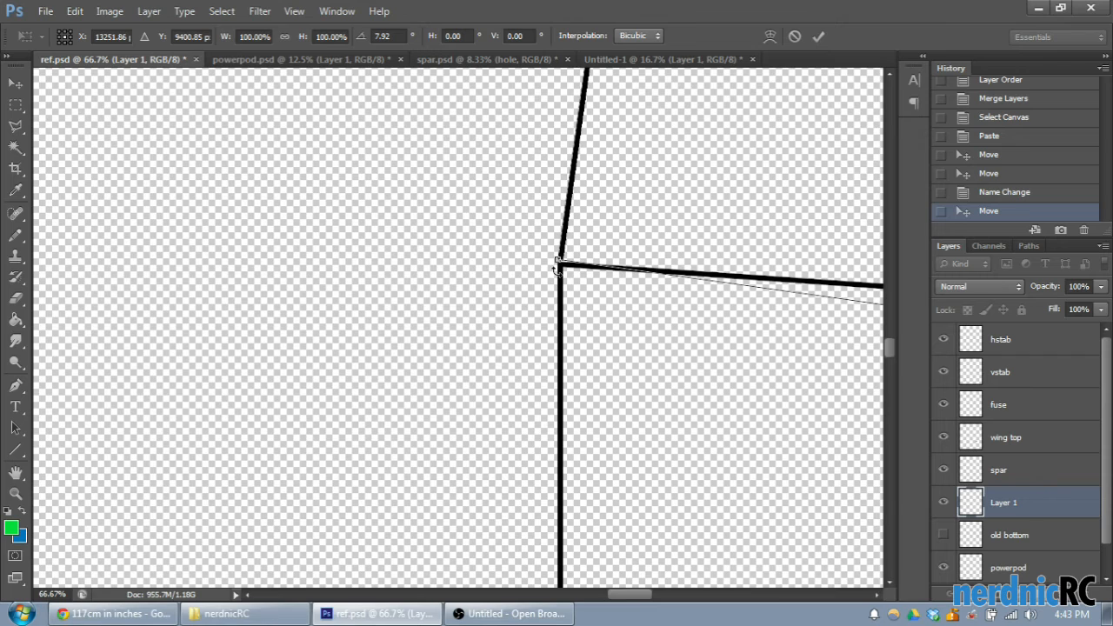
pyautogui.moveTo(474, 240); pyautogui.dragTo(467, 243)
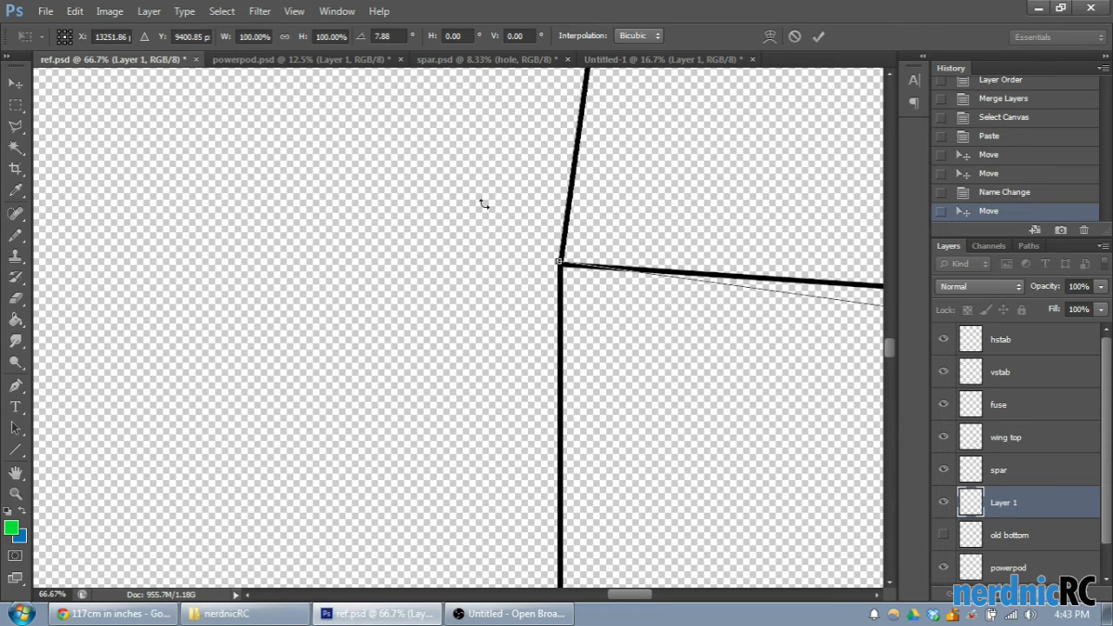
# - Fine-tune the outline's vertical position so the end of its outer edge meets the wing's upper edge
pyautogui.moveTo(623, 600); pyautogui.dragTo(741, 576)
pyautogui.scroll(2, 748, 459)
pyautogui.scroll(-2, 665, 369)
pyautogui.scroll(2, 665, 368)
pyautogui.scroll(-1, 648, 391)
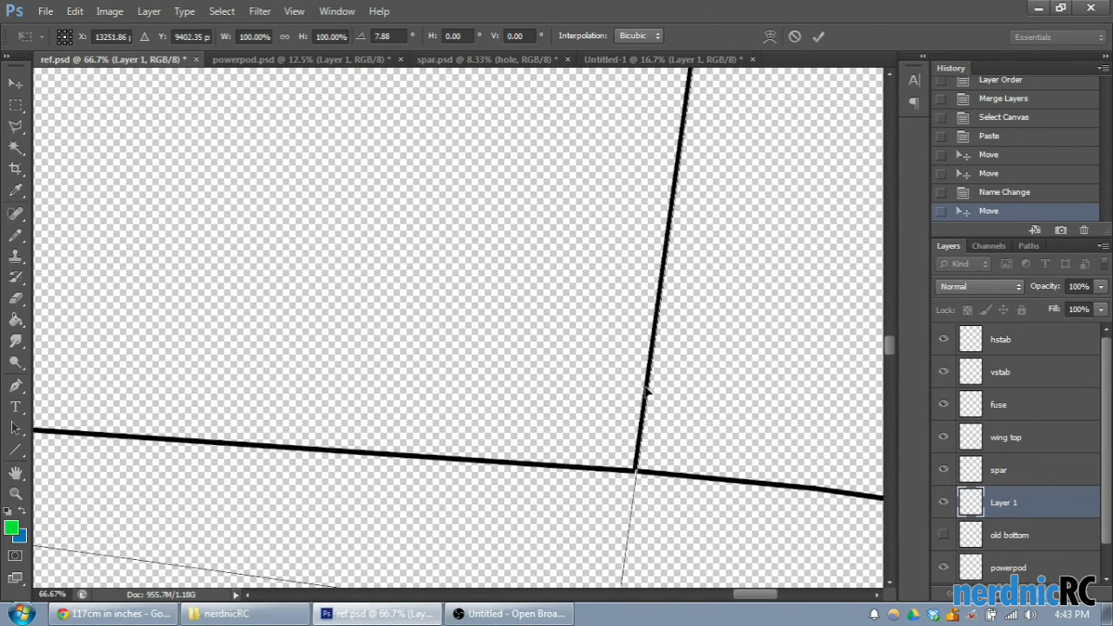
pyautogui.press('Up')
pyautogui.press('Up')
pyautogui.press('Up')
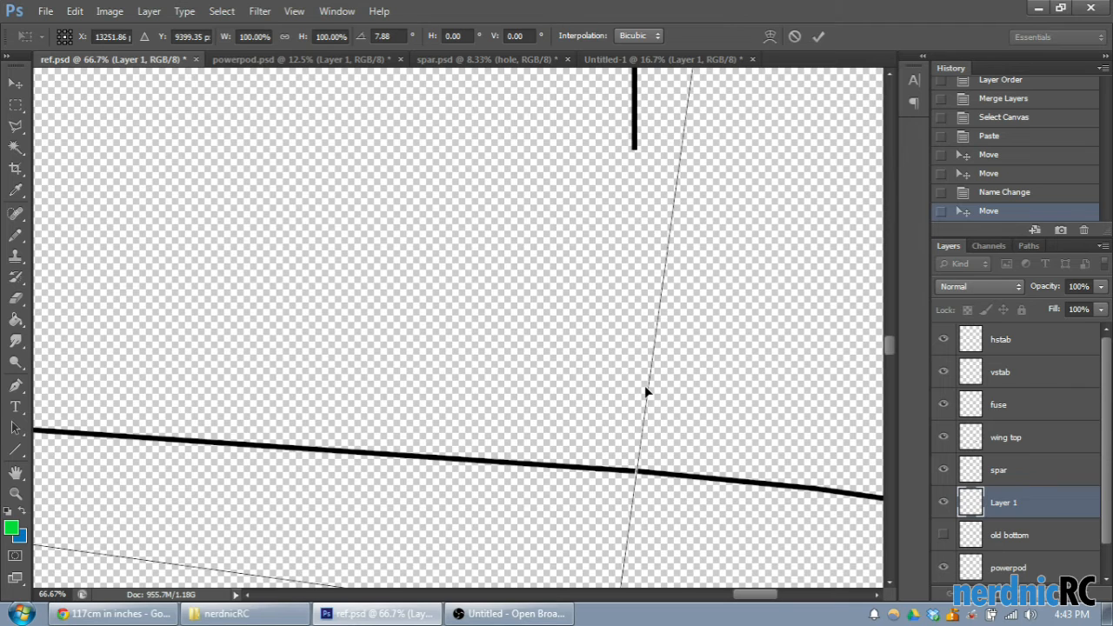
pyautogui.press('Down')
pyautogui.press('Down')
pyautogui.press('Down')
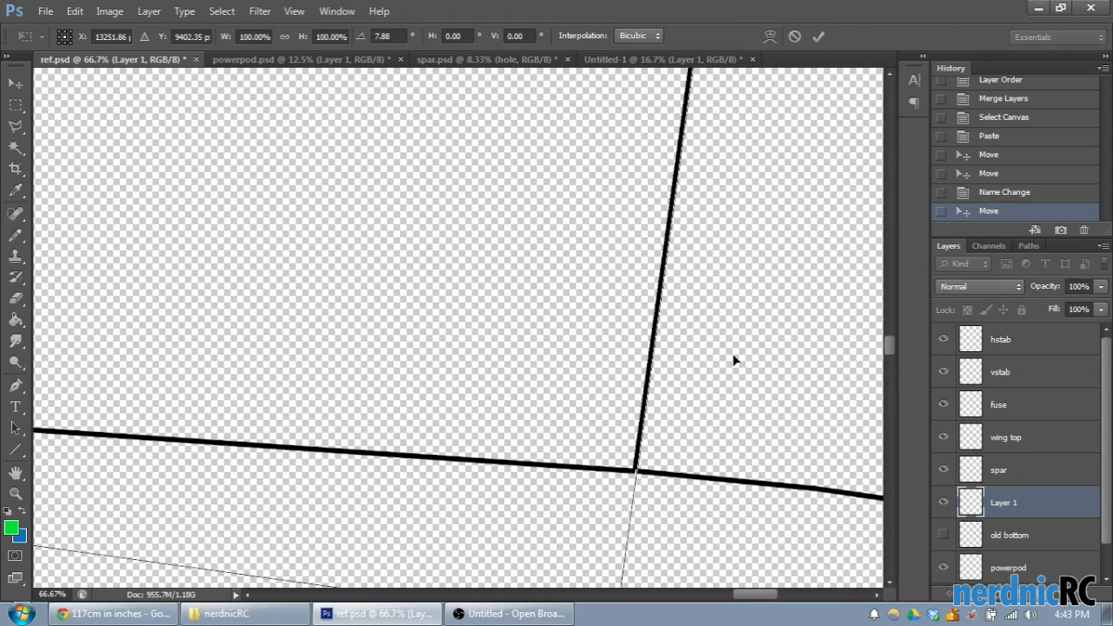
# - Examine the root corner joint up close and the overall fit of the rotated outline against the wing top
pyautogui.moveTo(765, 591); pyautogui.dragTo(635, 599)
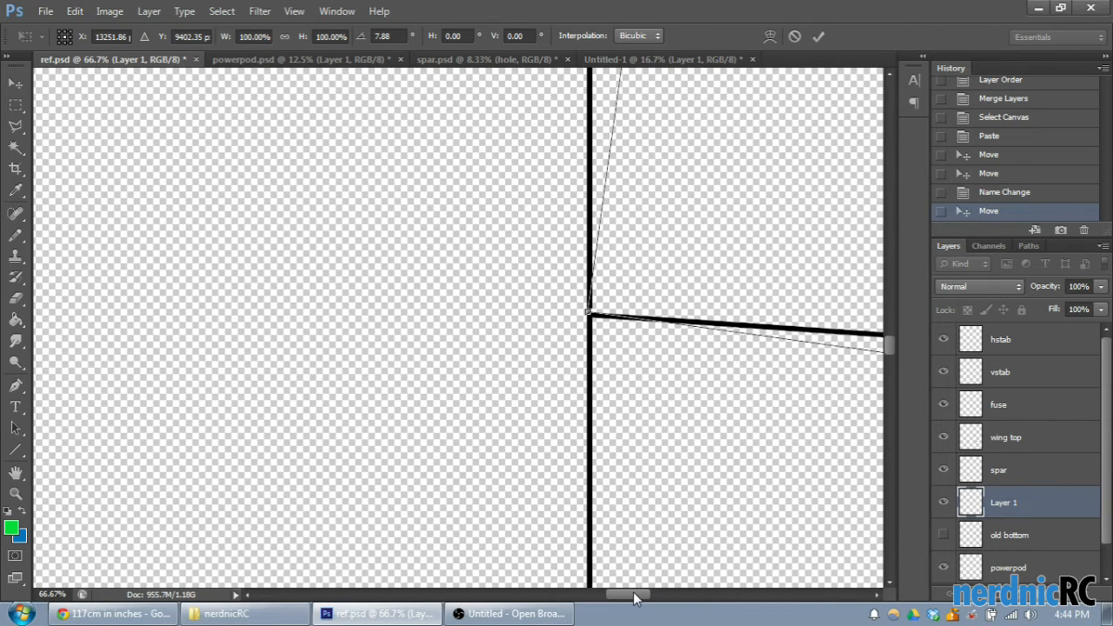
pyautogui.scroll(1, 717, 480)
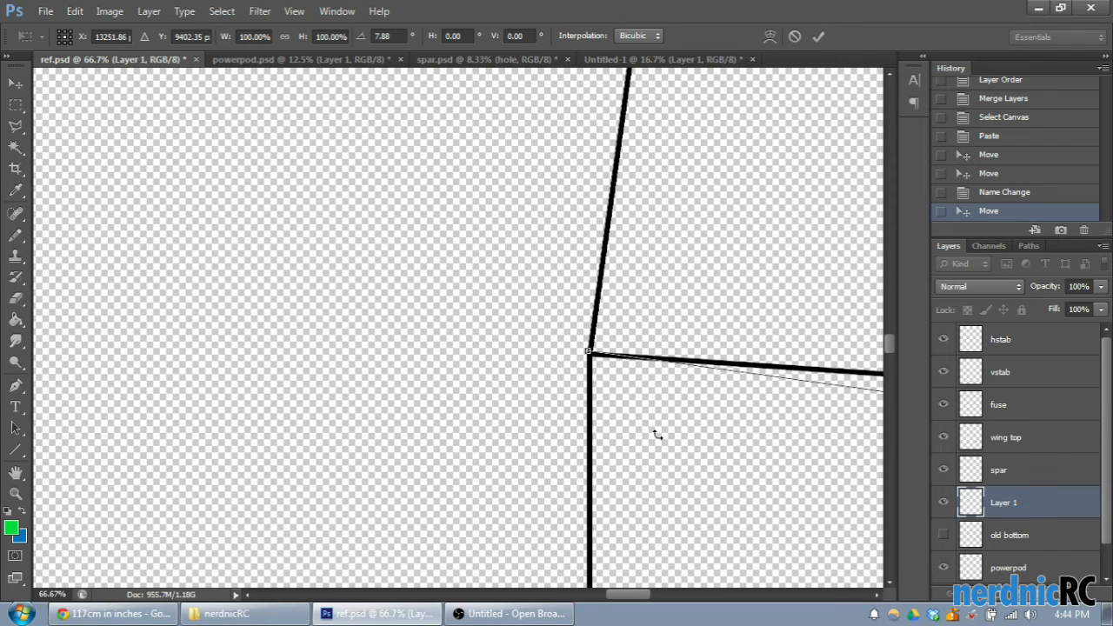
pyautogui.hotkey('ctrl', '+')
pyautogui.hotkey('ctrl', '+')
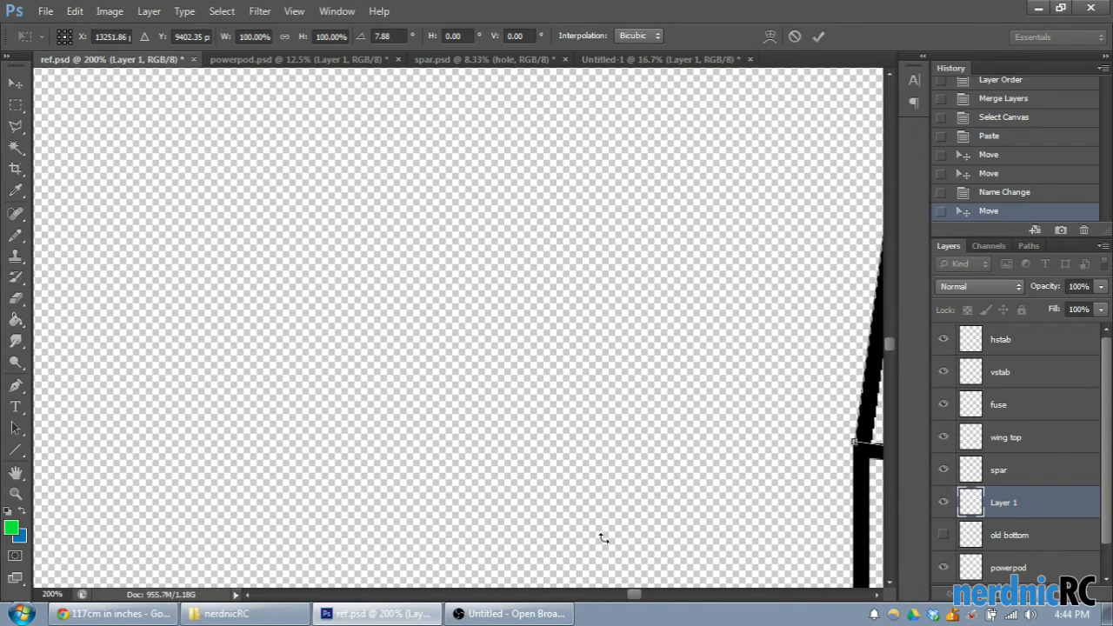
pyautogui.moveTo(632, 600); pyautogui.dragTo(636, 592)
pyautogui.hotkey('ctrl', '-')
pyautogui.hotkey('ctrl', '-')
pyautogui.hotkey('ctrl', '-')
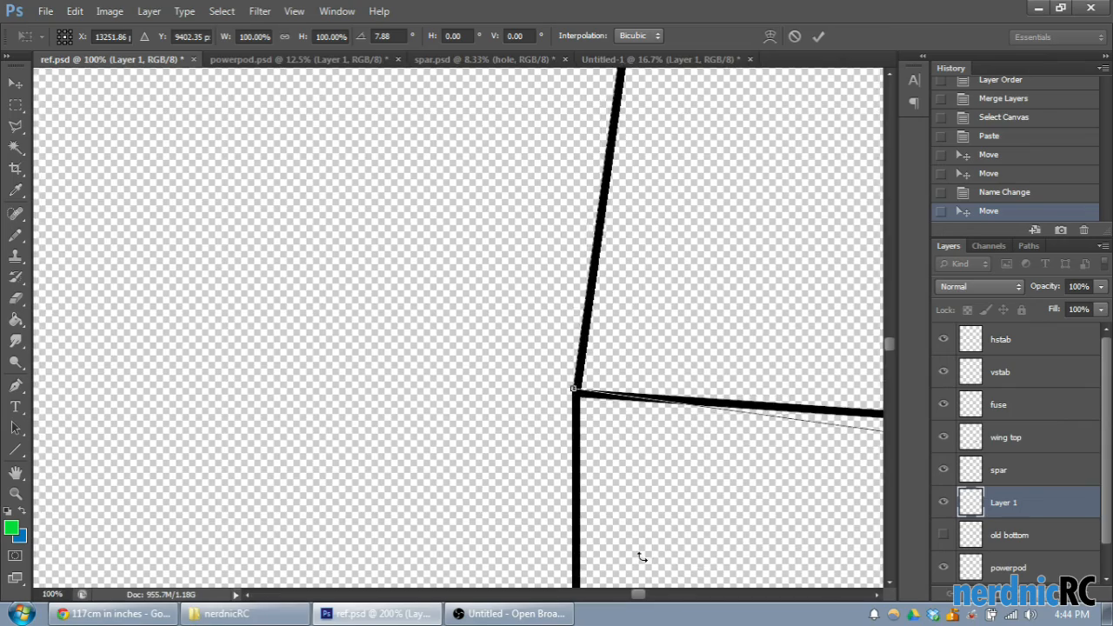
pyautogui.hotkey('ctrl', '-')
pyautogui.hotkey('ctrl', '-')
pyautogui.hotkey('ctrl', '-')
pyautogui.hotkey('ctrl', '-')
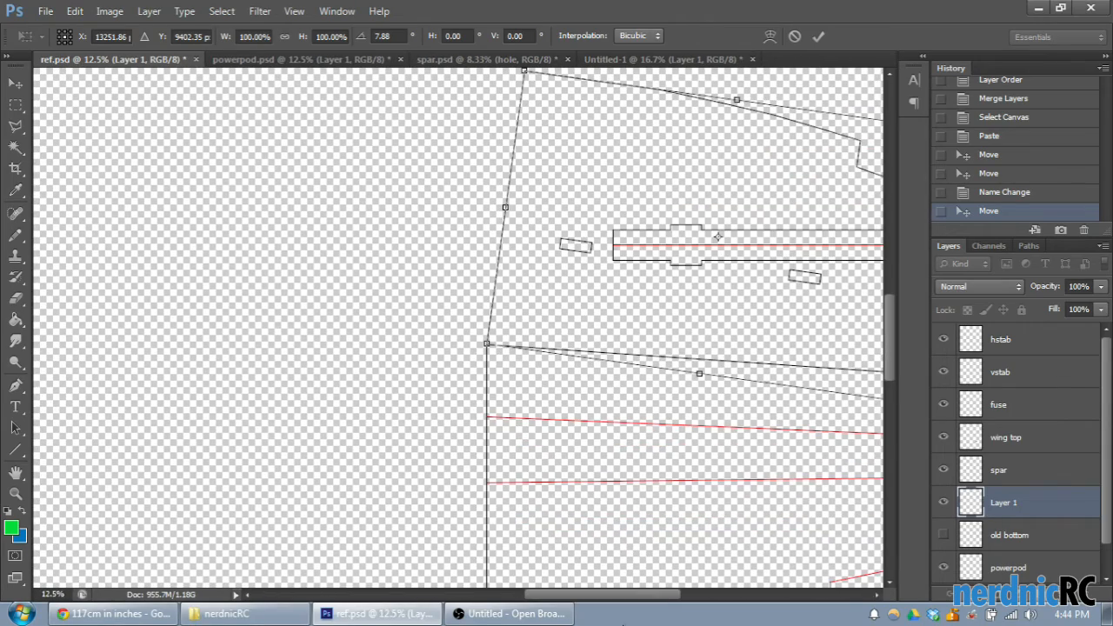
pyautogui.moveTo(595, 590); pyautogui.dragTo(651, 570)
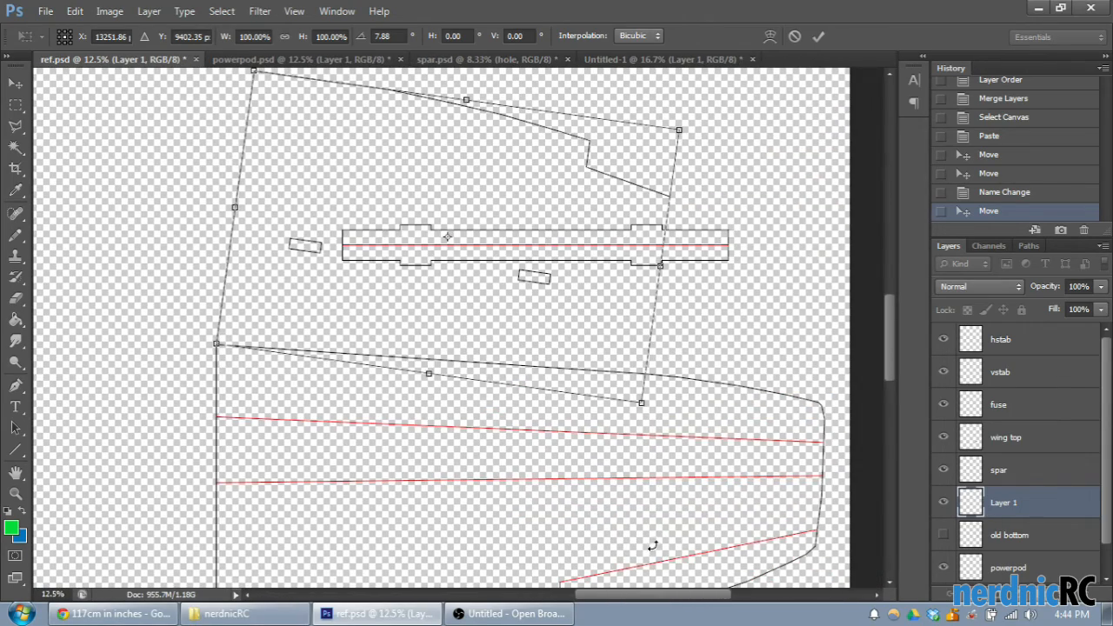
pyautogui.scroll(2, 670, 536)
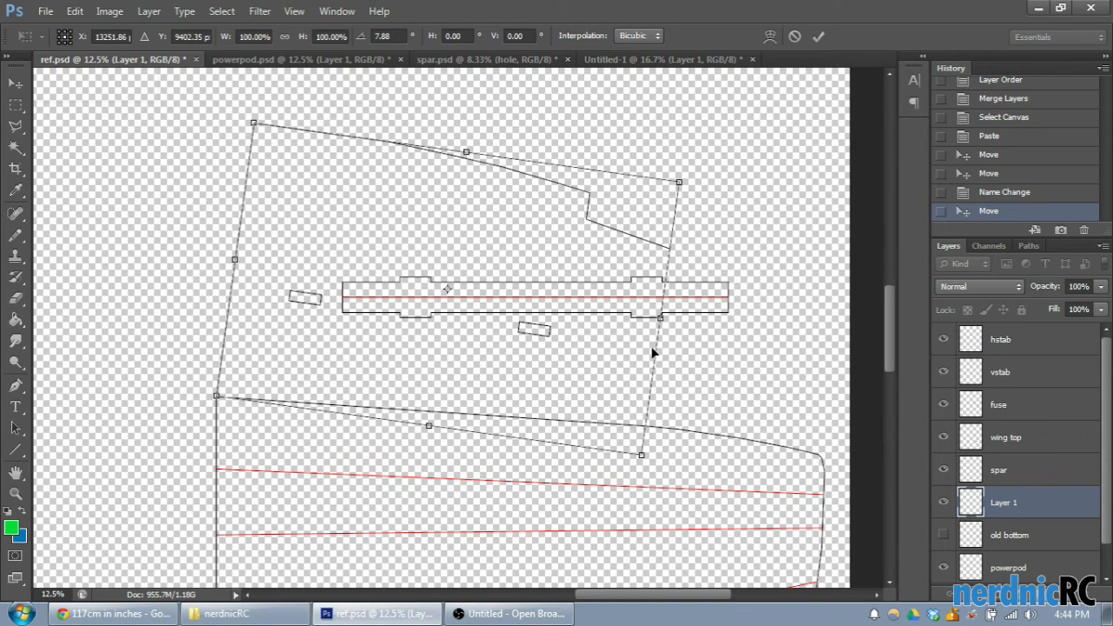
pyautogui.scroll(-3, 542, 304)
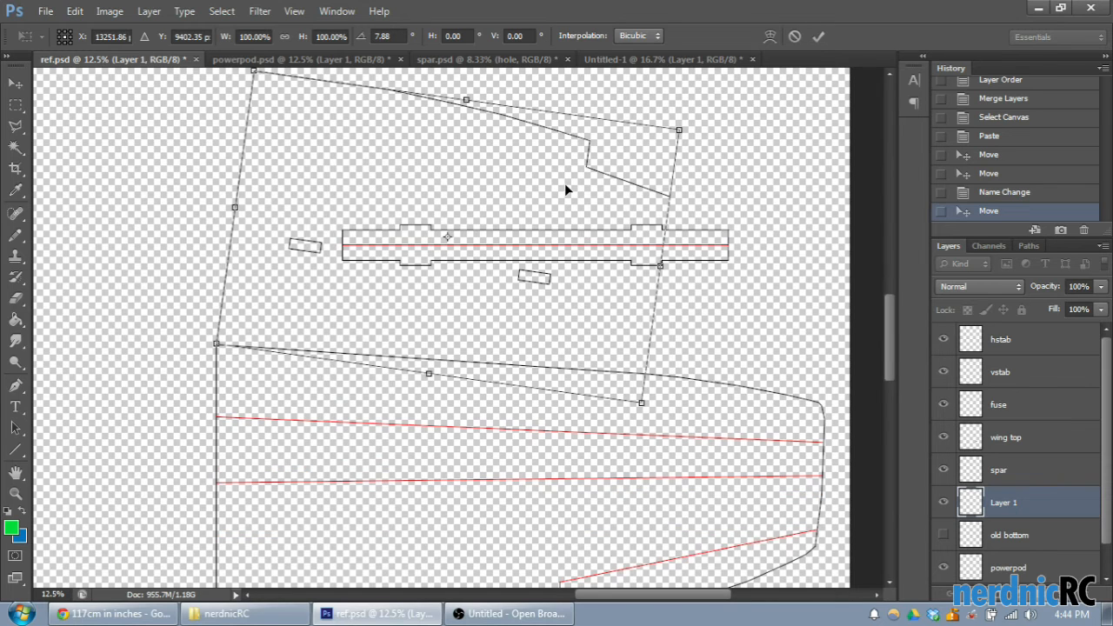
pyautogui.scroll(-2, 539, 235)
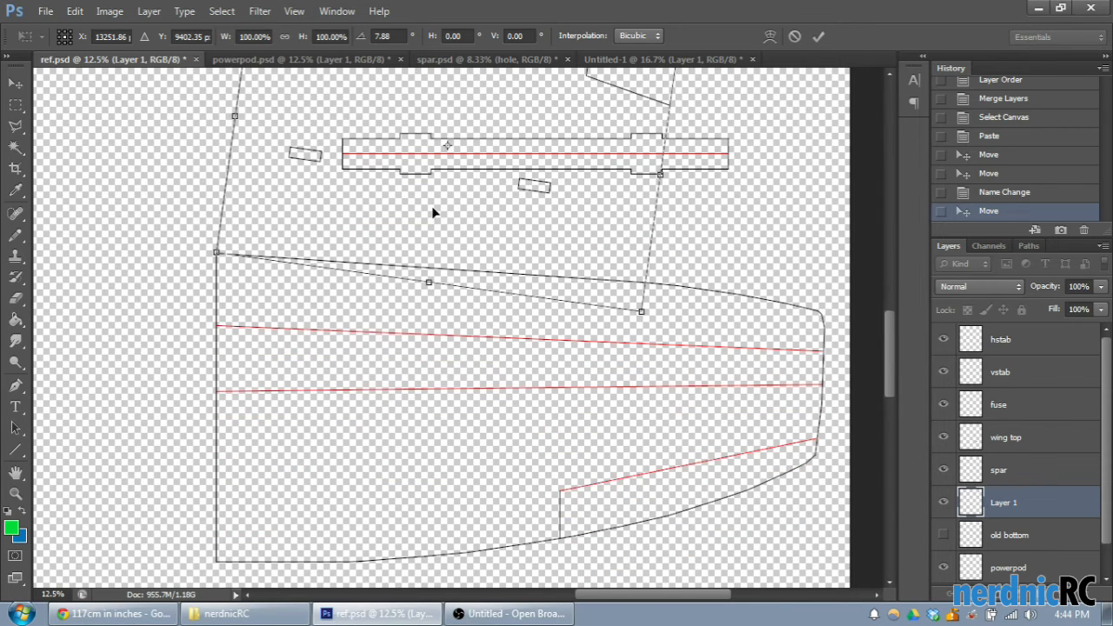
pyautogui.scroll(-1, 435, 217)
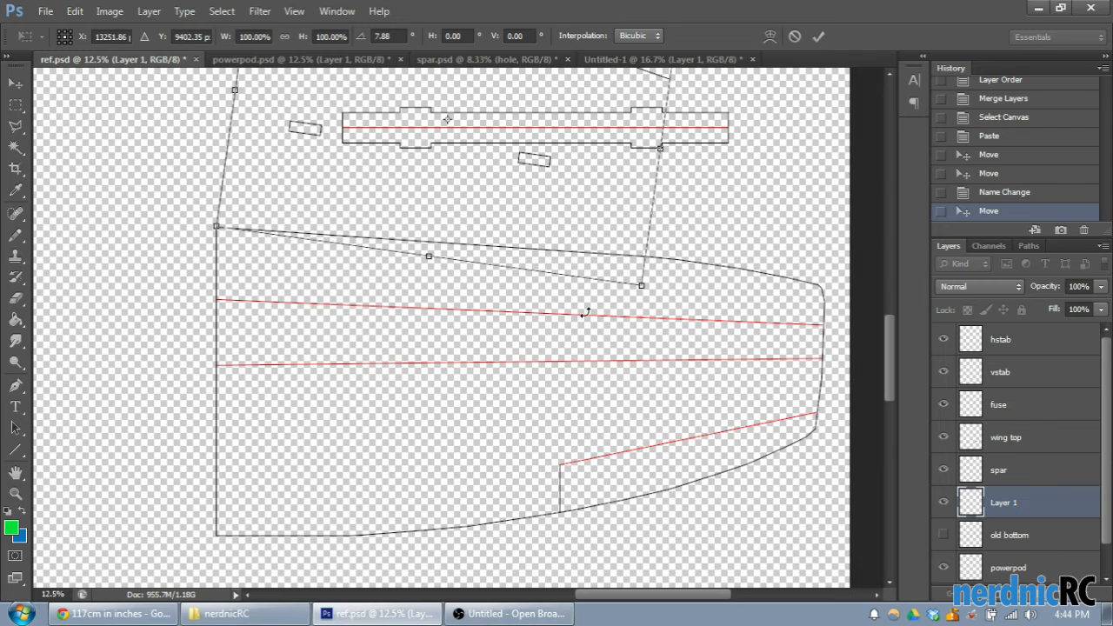
pyautogui.scroll(1, 517, 332)
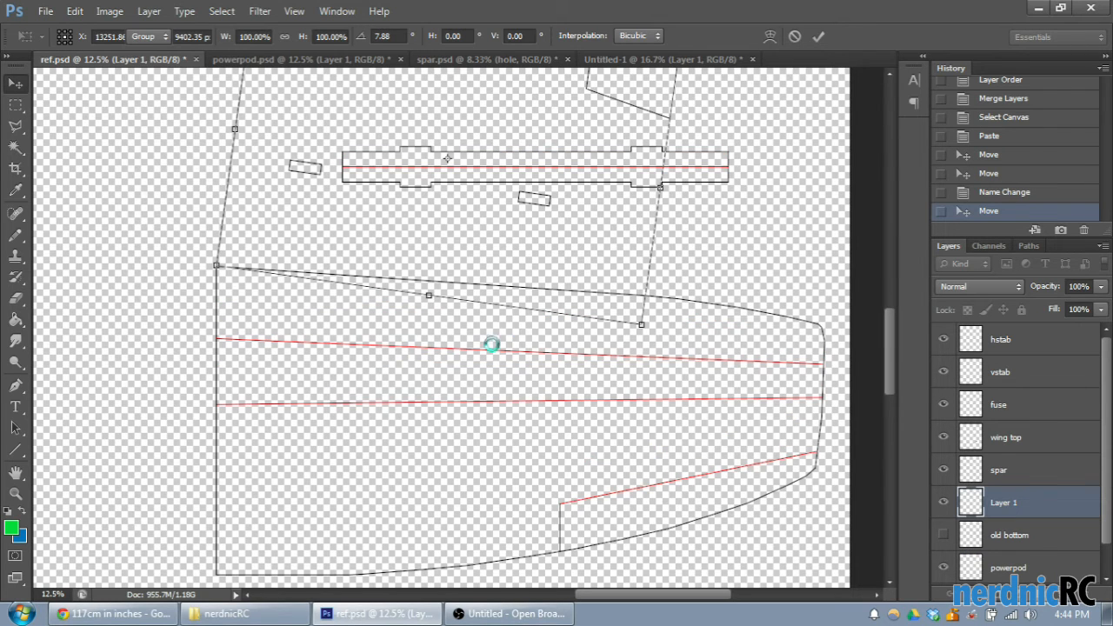
# - Apply the free transform, and briefly show the old bottom layer to compare it with the rotated outline before hiding it again
pyautogui.press('Return')
pyautogui.scroll(-1, 570, 387)
pyautogui.click(943, 537)
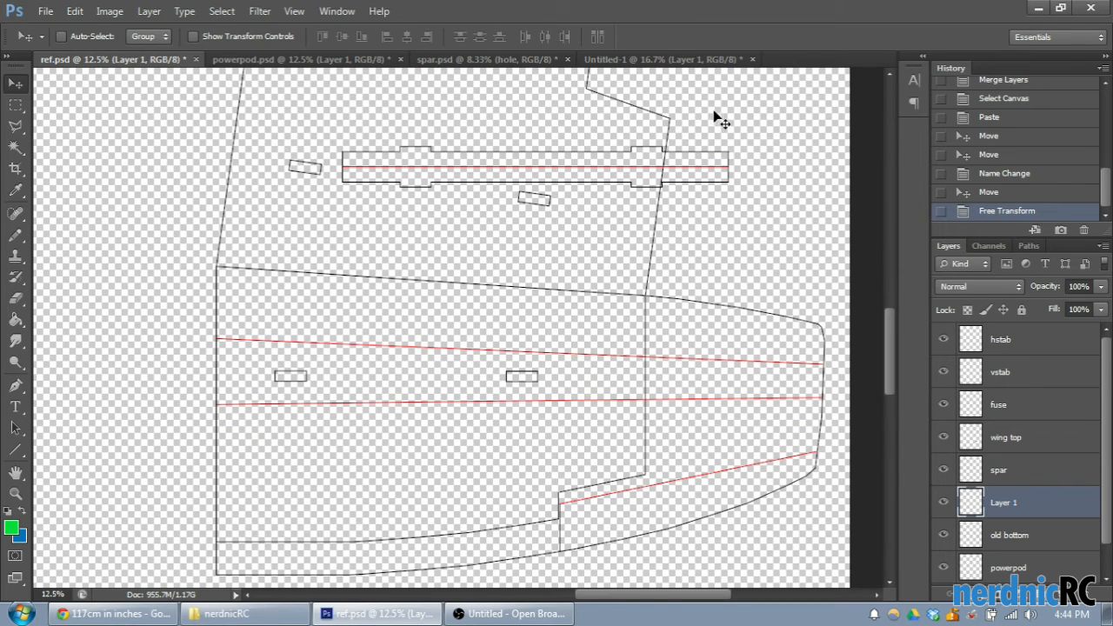
pyautogui.click(944, 534)
# - Save the ref.psd document with the rotated outline in place
pyautogui.scroll(5, 726, 374)
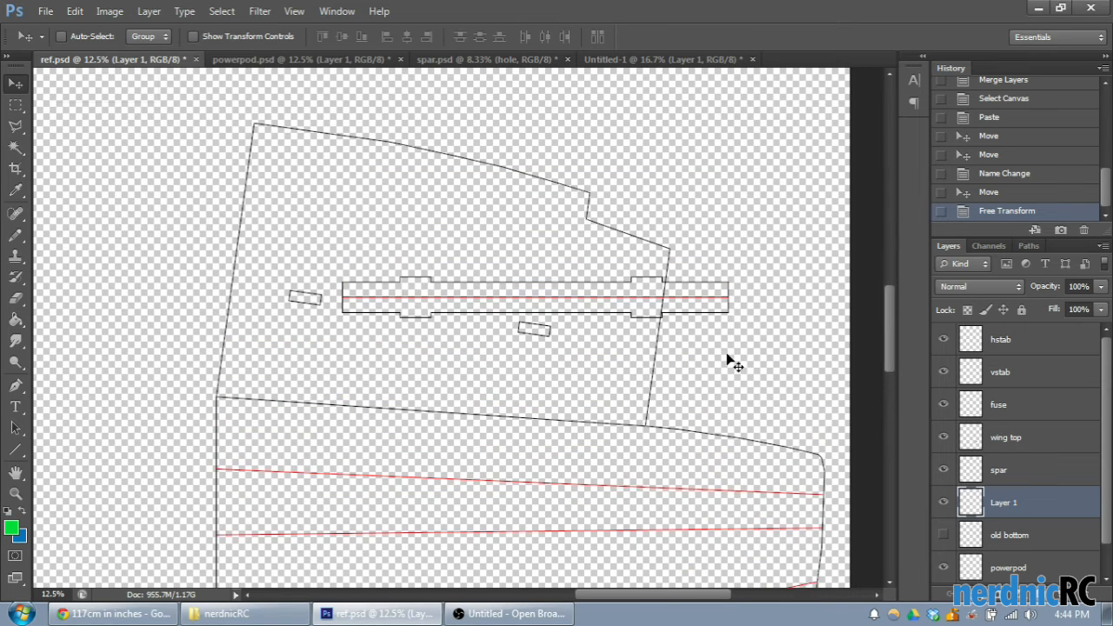
pyautogui.scroll(-1, 725, 365)
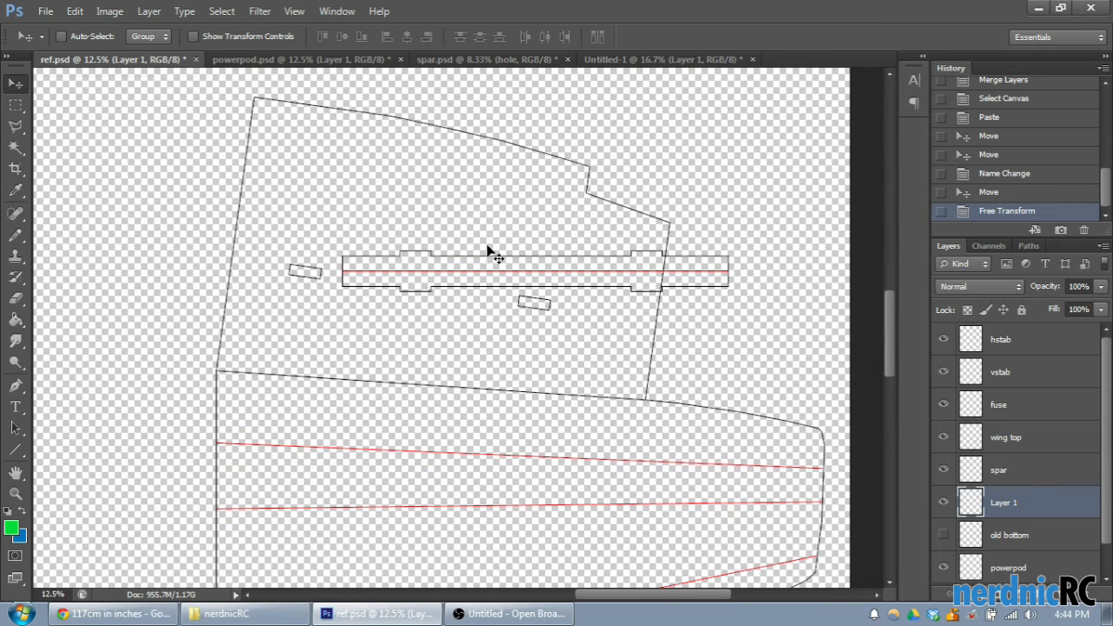
pyautogui.click(41, 12)
pyautogui.click(39, 186)
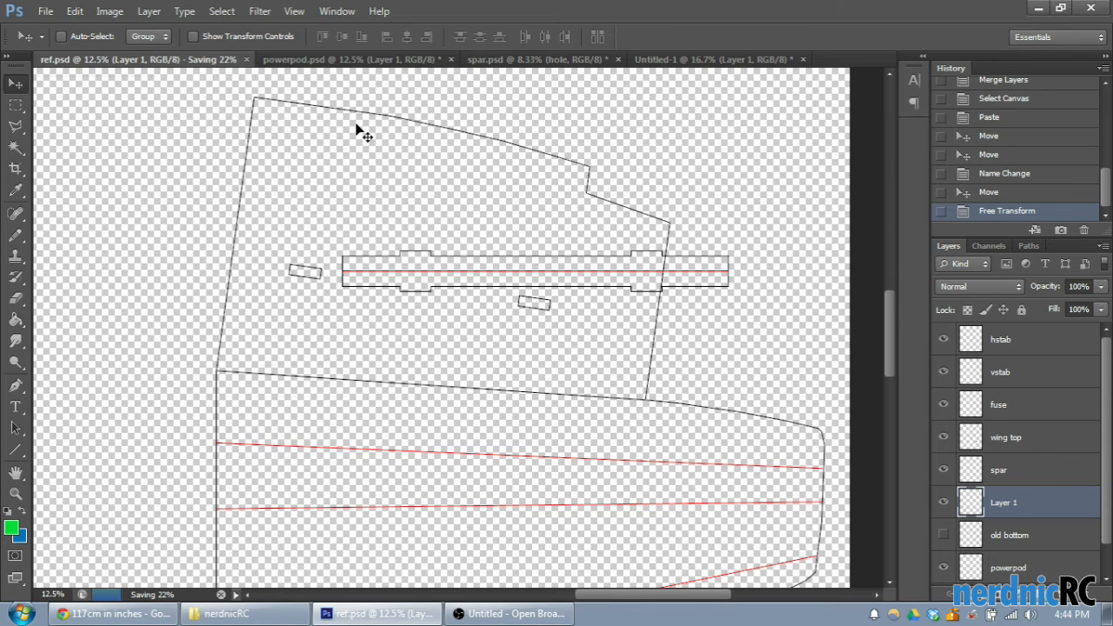
# - Draw a 10 px weight line along the shared wing edge from the root corner to the outer joint, about 4217 × 302 px
pyautogui.hotkey('ctrl', '+')
pyautogui.hotkey('ctrl', '+')
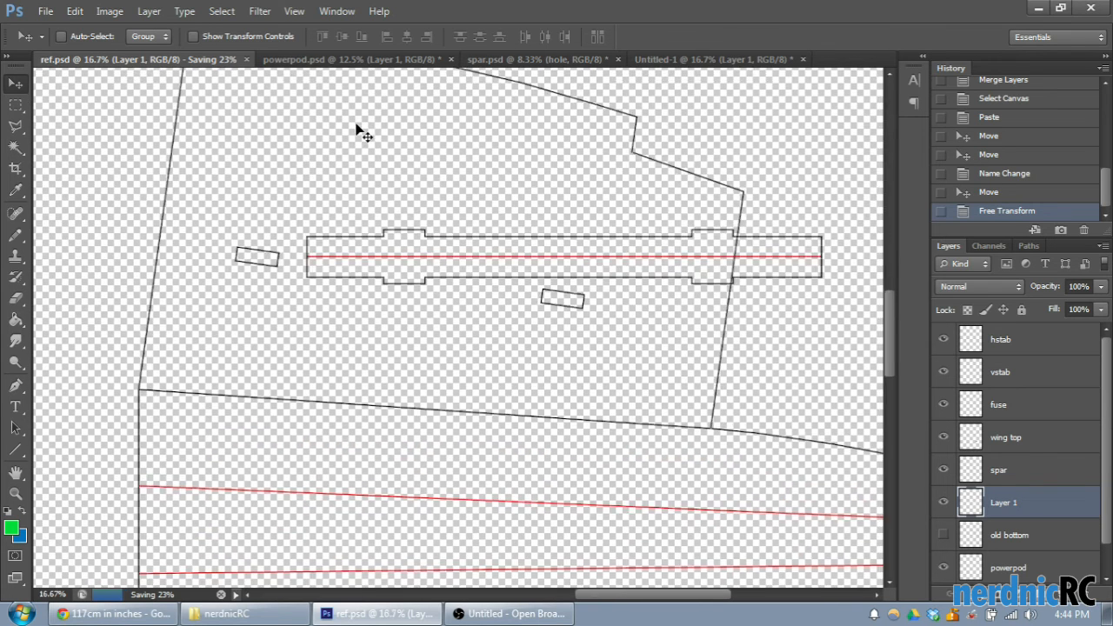
pyautogui.scroll(-2, 357, 130)
pyautogui.moveTo(647, 595); pyautogui.dragTo(627, 596)
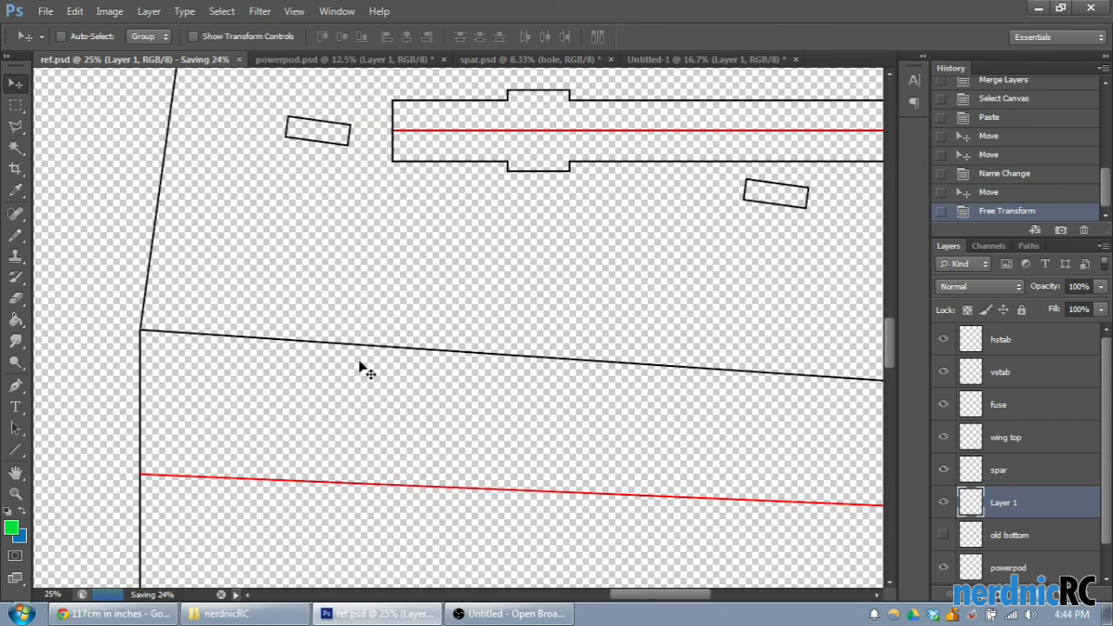
pyautogui.click(16, 449)
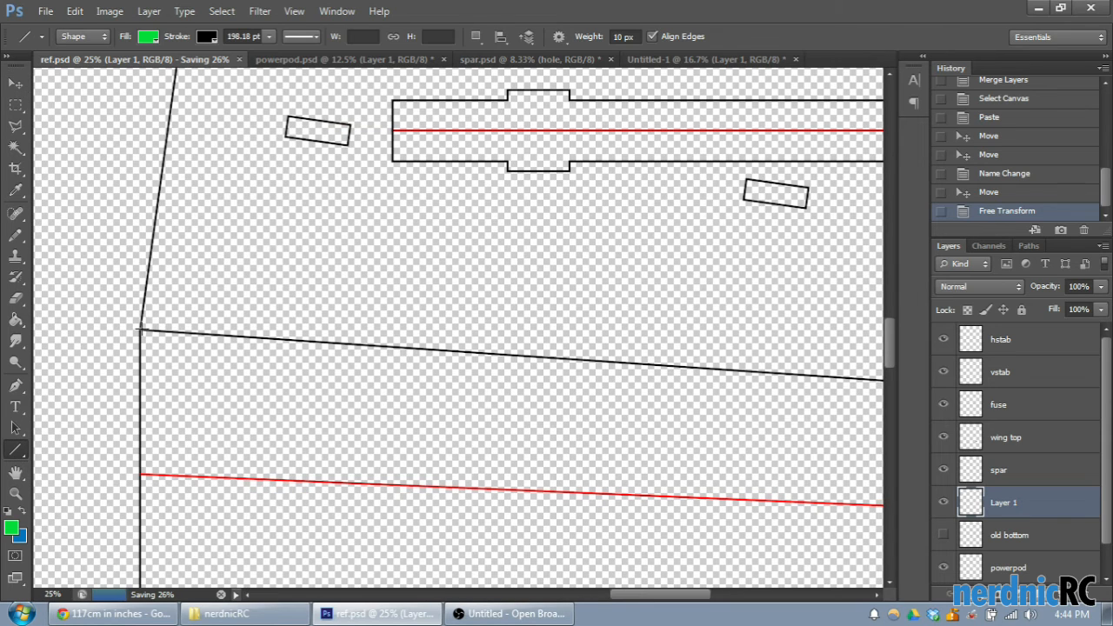
pyautogui.moveTo(139, 330); pyautogui.dragTo(686, 389)
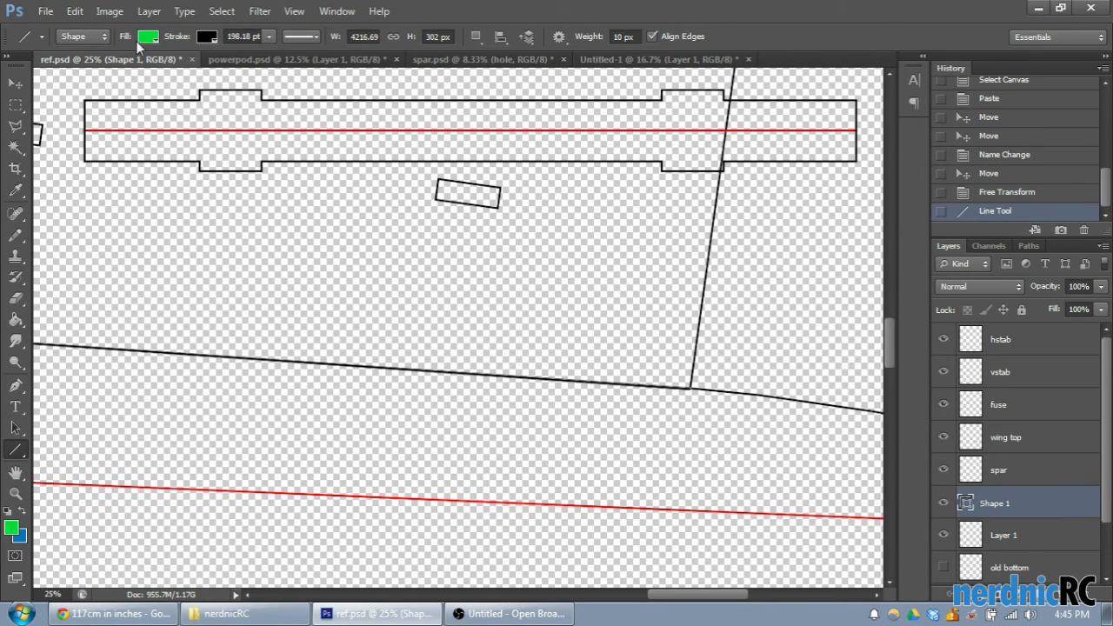
# - Change the new line's stroke colour to red
pyautogui.click(207, 37)
pyautogui.click(128, 116)
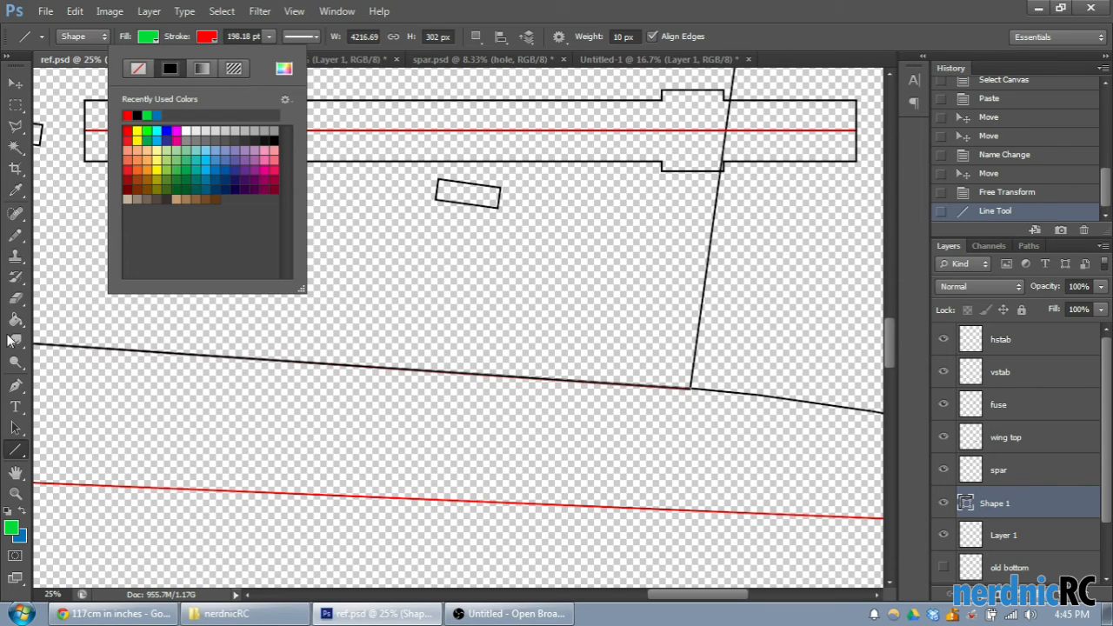
pyautogui.click(788, 7)
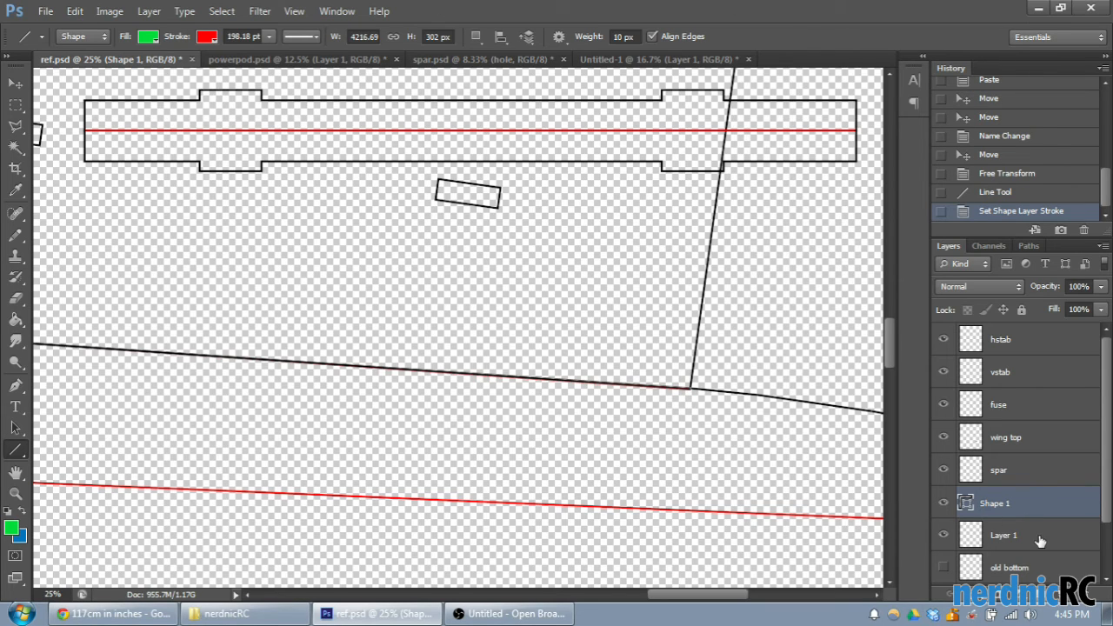
# - Erase the black upper edge on the wing top layer between the root corner and the outer joint, exposing the red line
pyautogui.scroll(-1, 1045, 530)
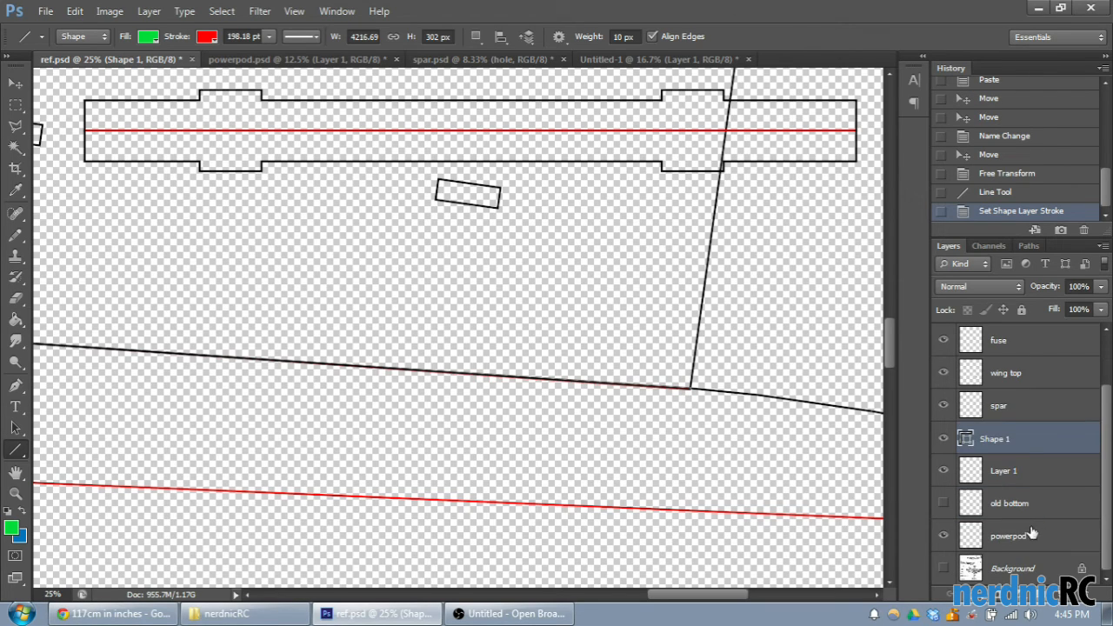
pyautogui.click(1029, 374)
pyautogui.moveTo(685, 595); pyautogui.dragTo(673, 597)
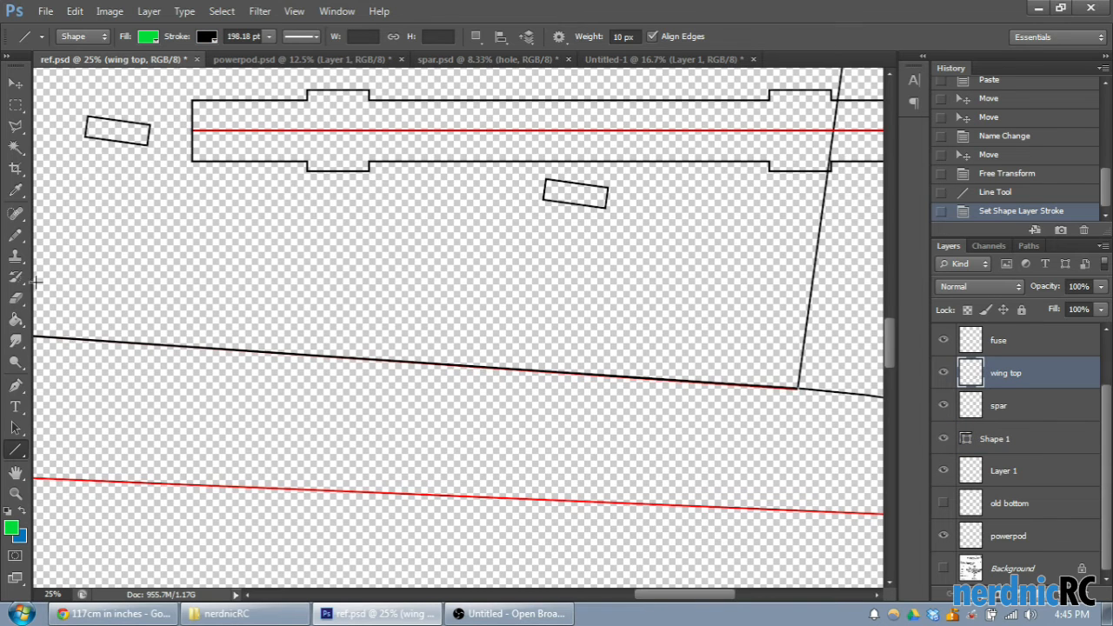
pyautogui.click(15, 298)
pyautogui.moveTo(786, 397)
pyautogui.mouseDown()
pyautogui.moveTo(754, 385)
pyautogui.moveTo(760, 378)
pyautogui.moveTo(318, 371)
pyautogui.moveTo(507, 370)
pyautogui.moveTo(165, 346)
pyautogui.mouseUp()
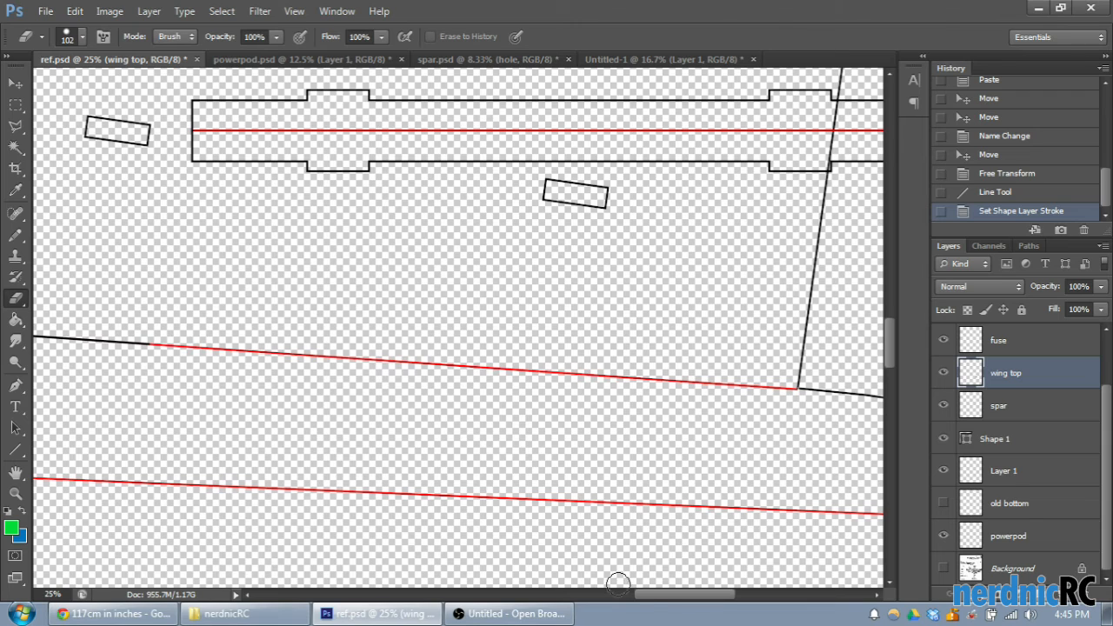
pyautogui.moveTo(669, 595); pyautogui.dragTo(670, 597)
pyautogui.moveTo(500, 338)
pyautogui.mouseDown()
pyautogui.moveTo(571, 335)
pyautogui.moveTo(379, 319)
pyautogui.moveTo(359, 338)
pyautogui.moveTo(340, 331)
pyautogui.moveTo(664, 360)
pyautogui.mouseUp()
pyautogui.moveTo(637, 598); pyautogui.dragTo(691, 599)
pyautogui.click(15, 84)
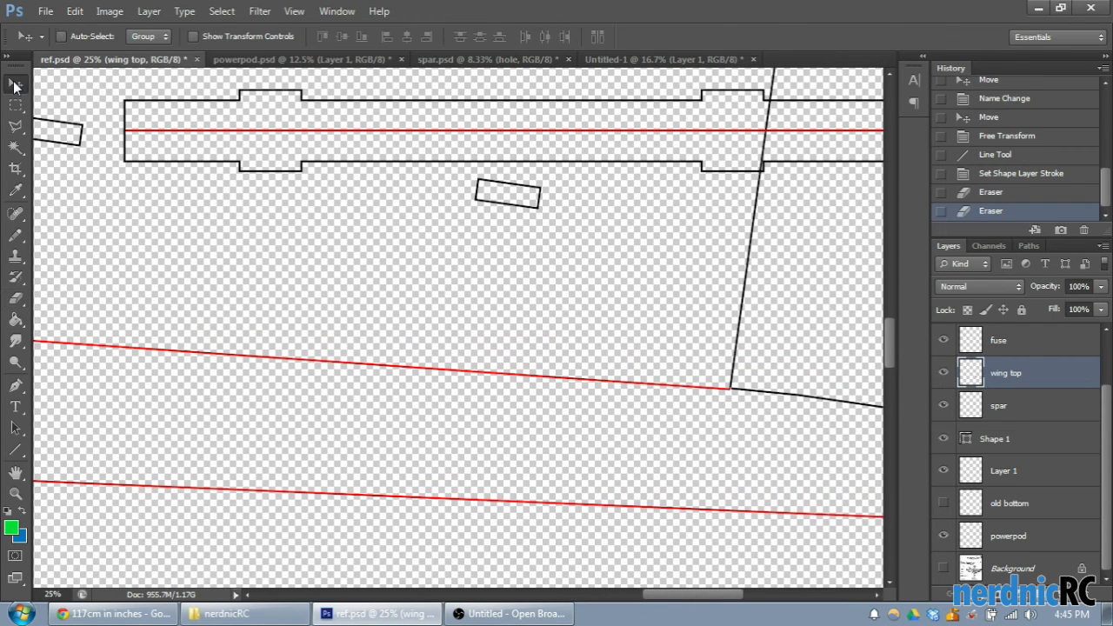
# - Nudge the red fold line on Shape 1 up slightly and merge it with the wing top layer
pyautogui.click(1029, 435)
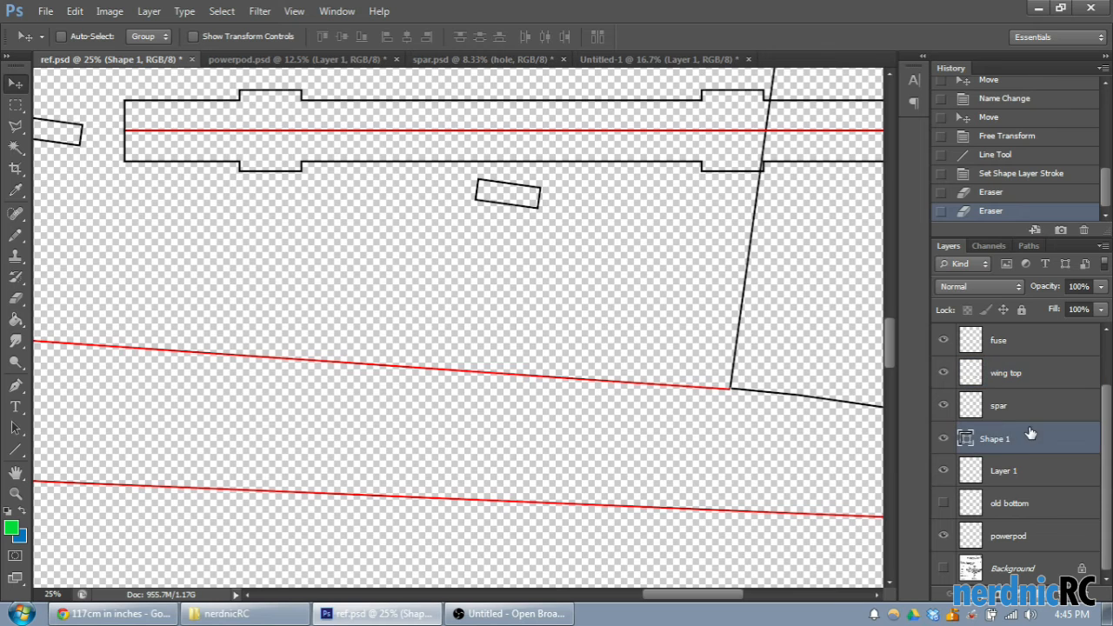
pyautogui.press('Up')
pyautogui.hotkey('ctrl', '-')
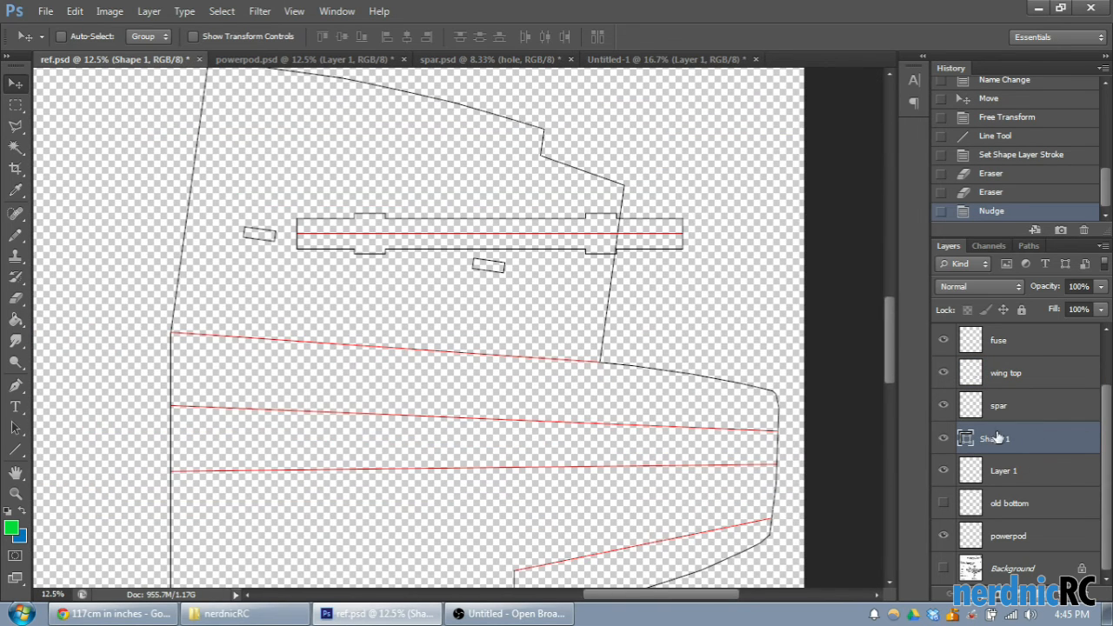
pyautogui.keyDown('ctrl'); pyautogui.click(1018, 372); pyautogui.keyUp('ctrl')
pyautogui.rightClick(1017, 373)
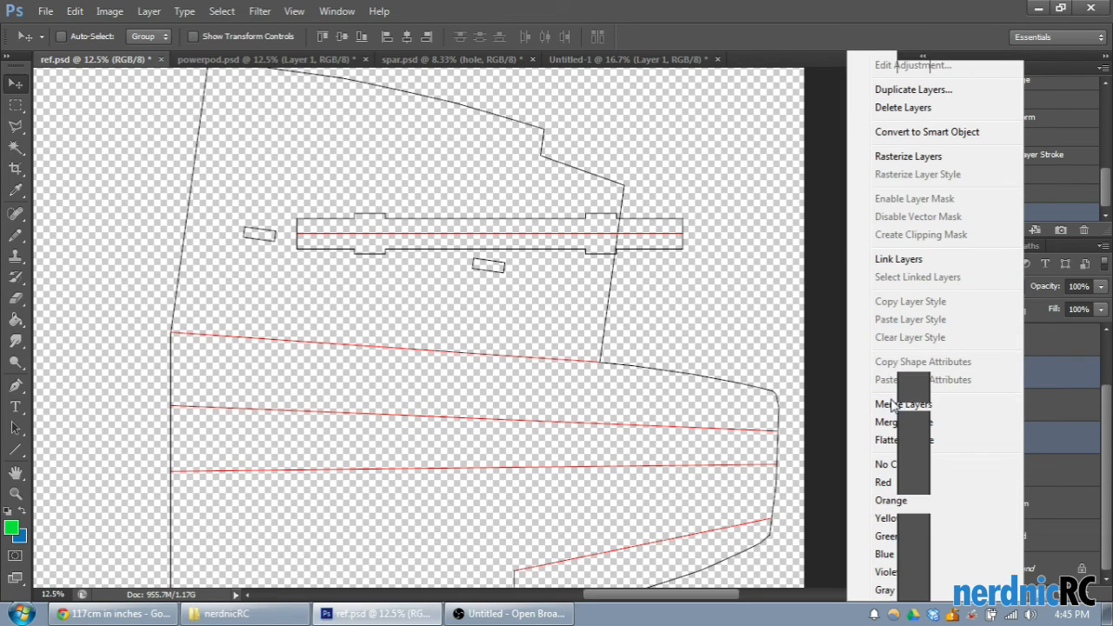
pyautogui.click(893, 405)
# - Identify the layer holding the bottom wing outline by toggling layer visibility, and merge Layer 1 with the wing top layer
pyautogui.click(944, 405)
pyautogui.click(945, 405)
pyautogui.click(944, 470)
pyautogui.click(945, 471)
pyautogui.click(1007, 470)
pyautogui.keyDown('ctrl'); pyautogui.click(1016, 408); pyautogui.keyUp('ctrl')
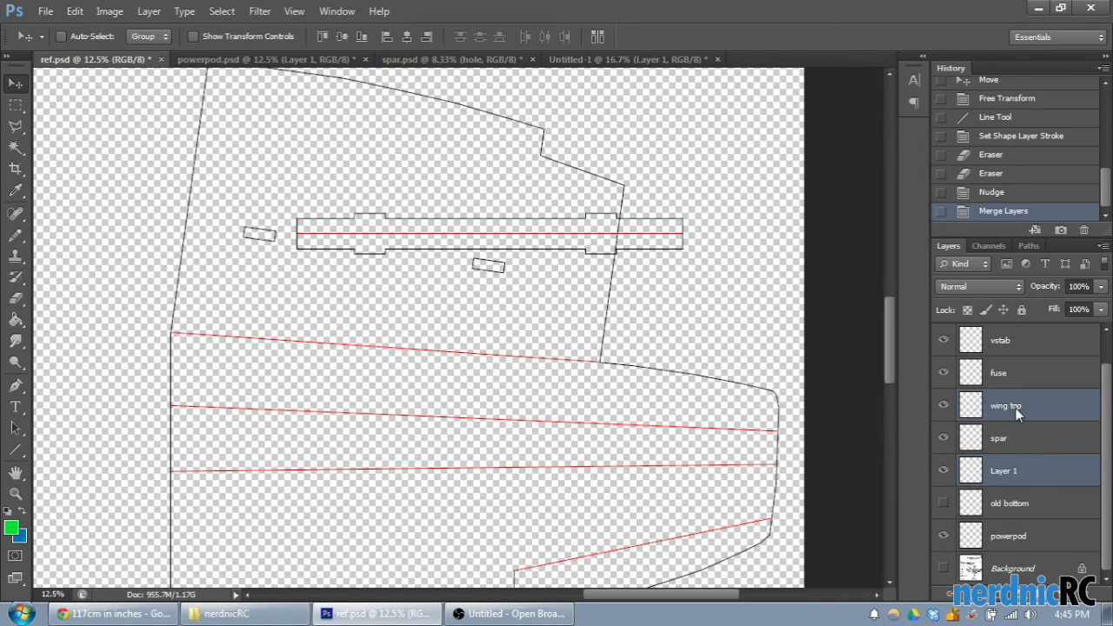
pyautogui.rightClick(1016, 408)
pyautogui.click(917, 400)
# - Check the merged wing layer's contents and rename the layer as wing
pyautogui.click(945, 438)
pyautogui.click(945, 438)
pyautogui.doubleClick(1006, 437)
pyautogui.write('wing')
pyautogui.press('Return')
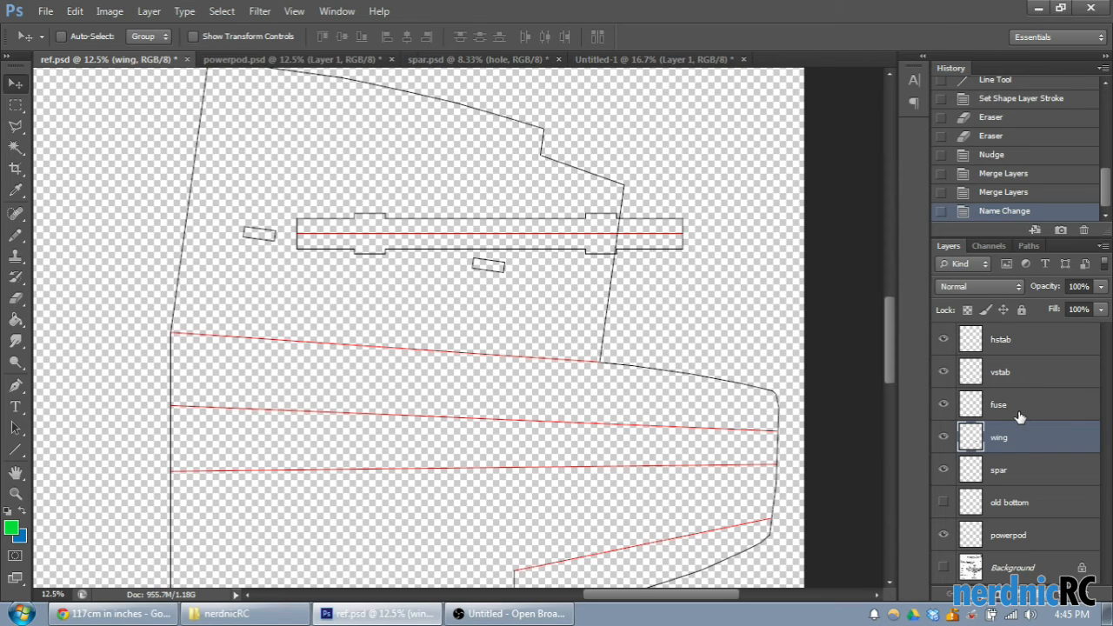
# - Select the whole wing outline with a rectangular marquee on the wing layer and copy it
pyautogui.hotkey('ctrl', '-')
pyautogui.hotkey('ctrl', '-')
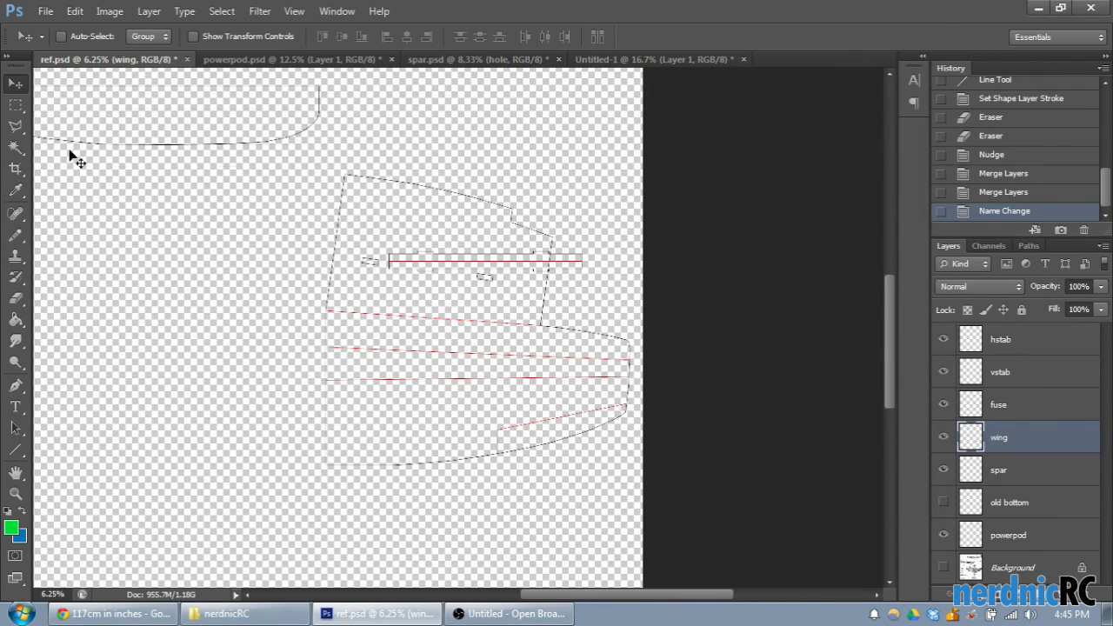
pyautogui.click(16, 108)
pyautogui.moveTo(220, 155); pyautogui.dragTo(661, 519)
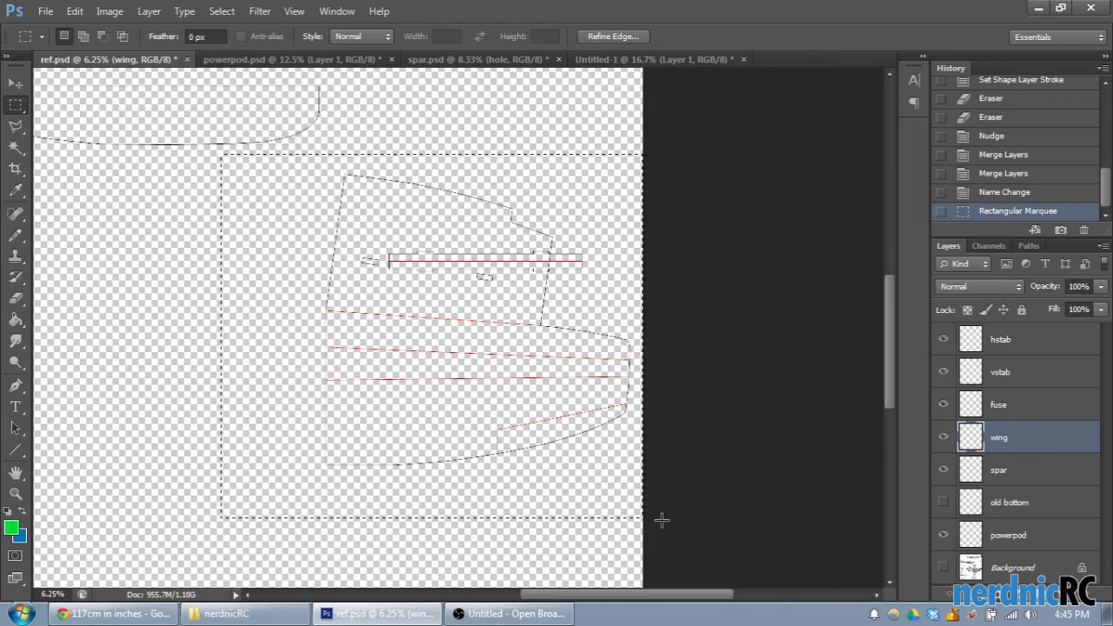
# - Create a new document 30 inches wide and 20 inches high at 300 pixels/inch with transparent background contents
pyautogui.click(46, 11)
pyautogui.click(52, 23)
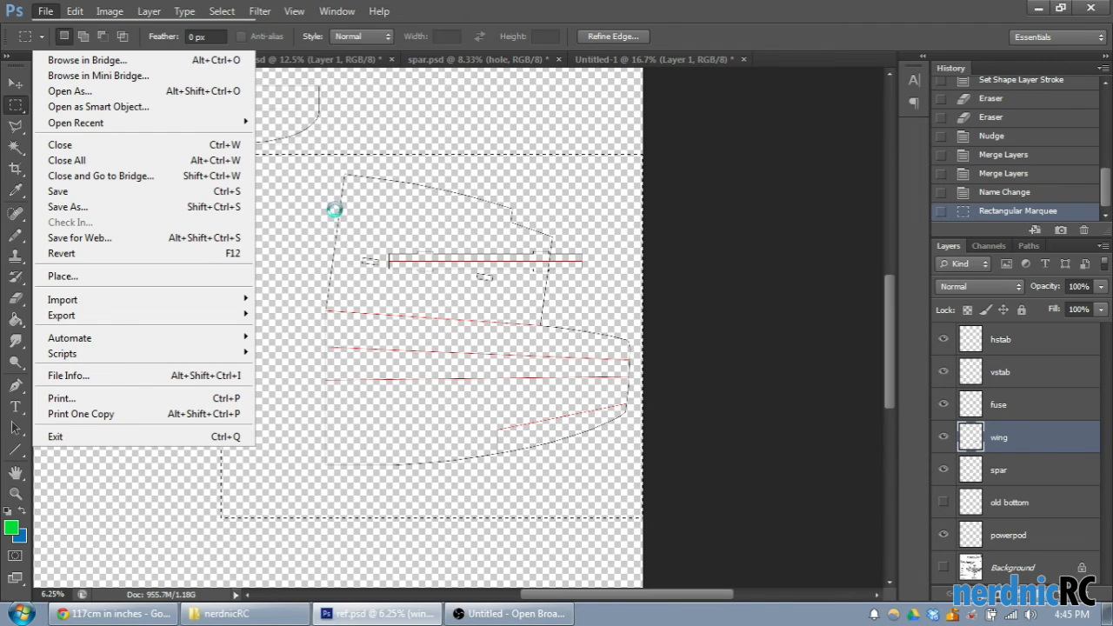
pyautogui.click(648, 197)
pyautogui.click(574, 228)
pyautogui.doubleClick(529, 196)
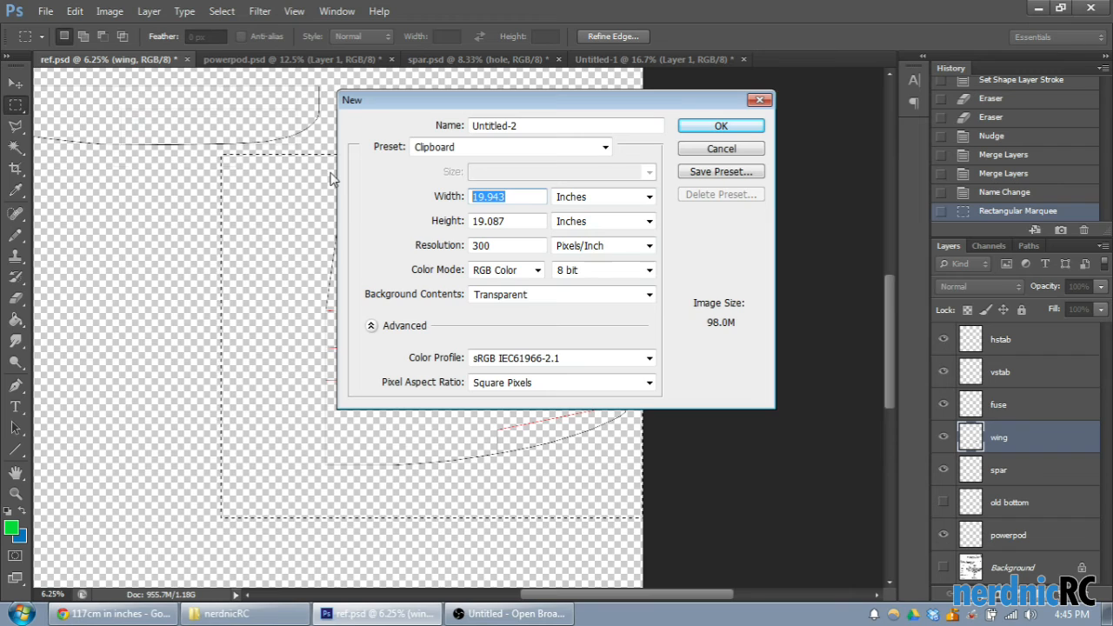
pyautogui.write('30')
pyautogui.doubleClick(528, 221)
pyautogui.write('20')
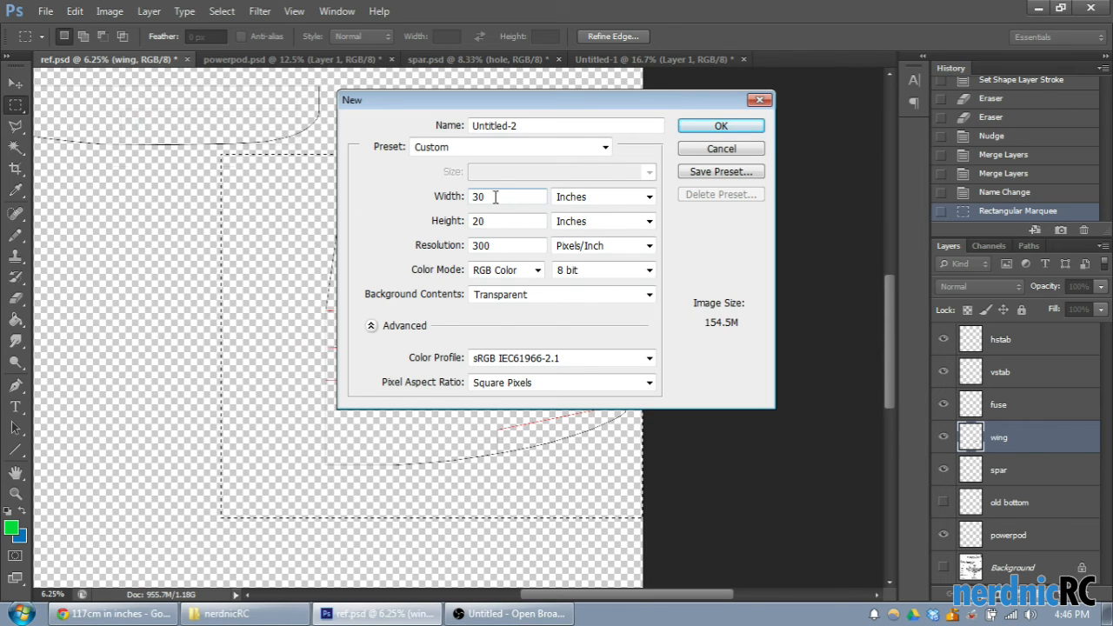
pyautogui.press('Tab')
pyautogui.click(721, 126)
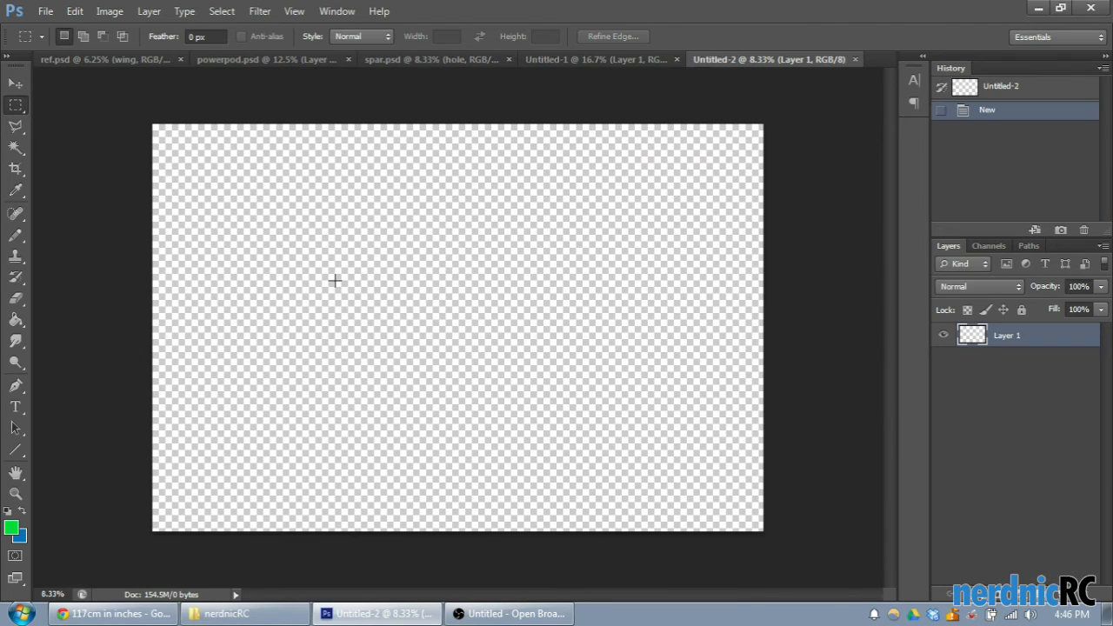
# - Undo the first paste of the wing, and fill the blank Layer 1 with white using the Paint Bucket
pyautogui.hotkey('ctrl', 'v')
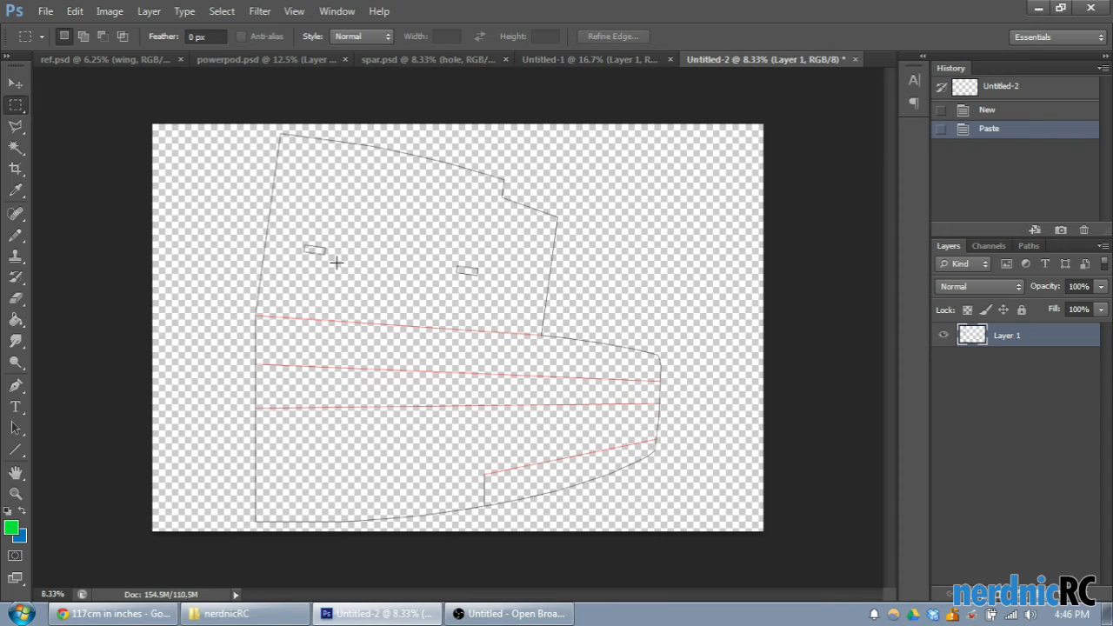
pyautogui.click(948, 117)
pyautogui.click(11, 528)
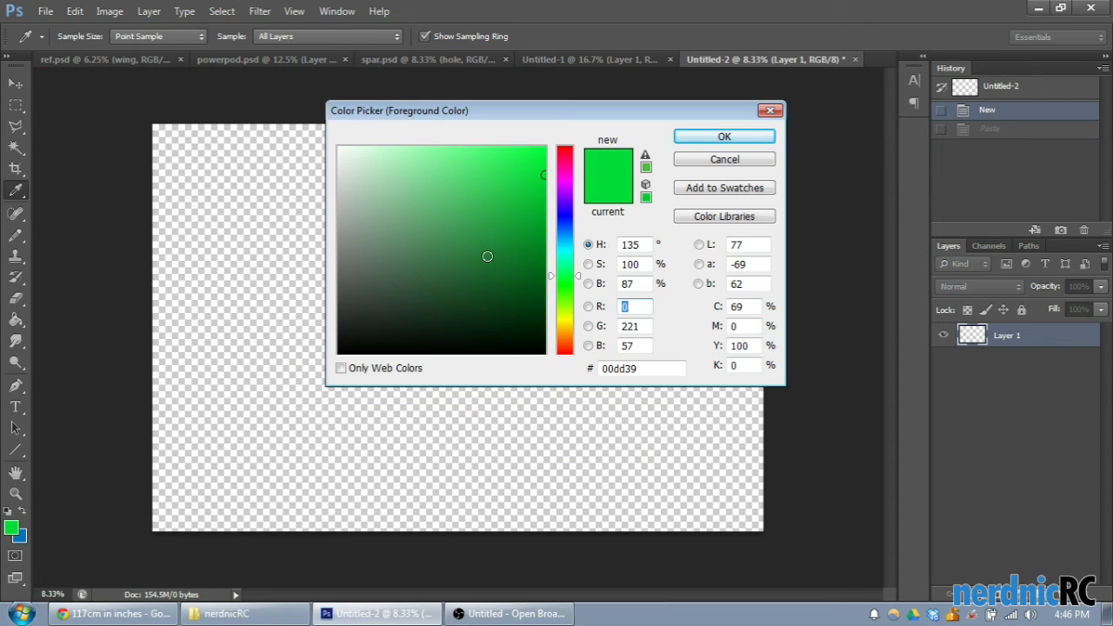
pyautogui.click(339, 149)
pyautogui.click(745, 136)
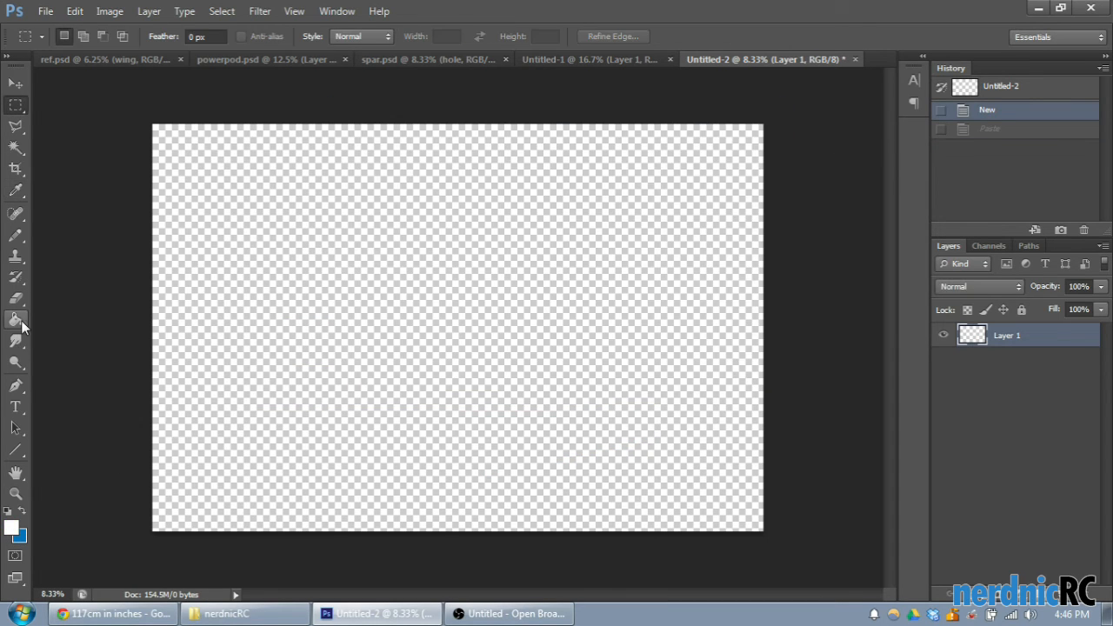
pyautogui.click(18, 320)
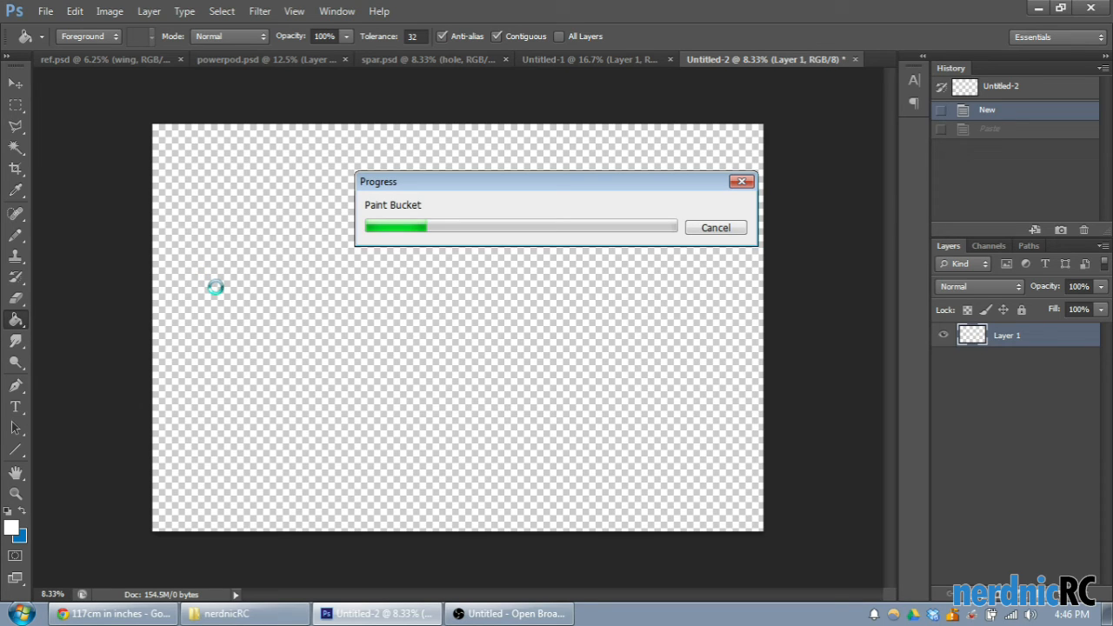
# - Paste the wing outline over the white layer and move it close to the canvas's left edge
pyautogui.hotkey('ctrl', 'v')
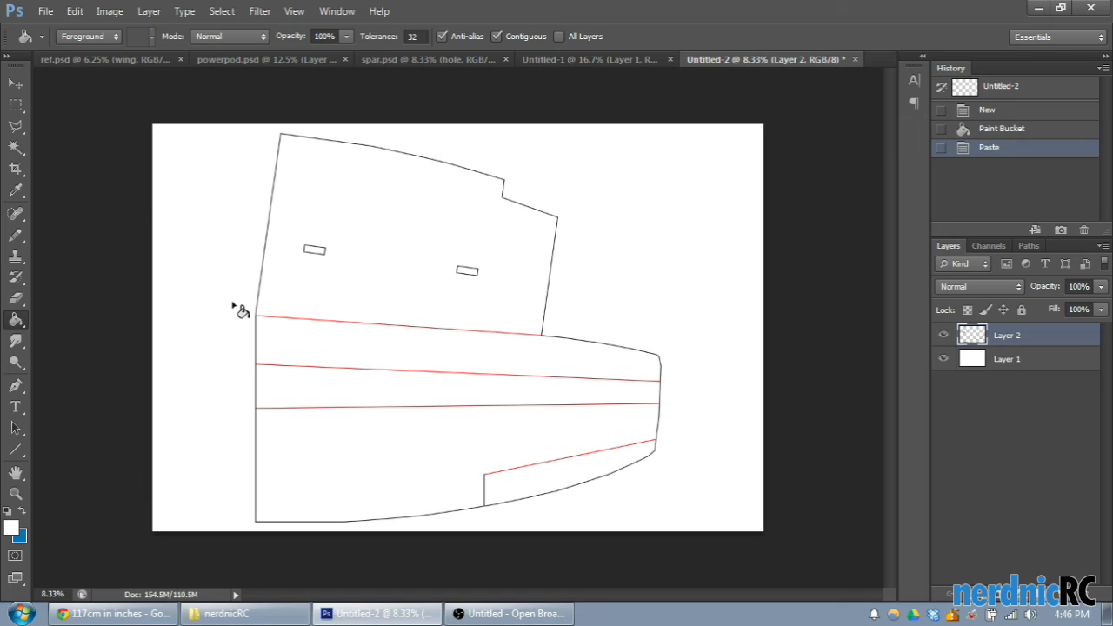
pyautogui.click(16, 82)
pyautogui.moveTo(427, 286); pyautogui.dragTo(334, 285)
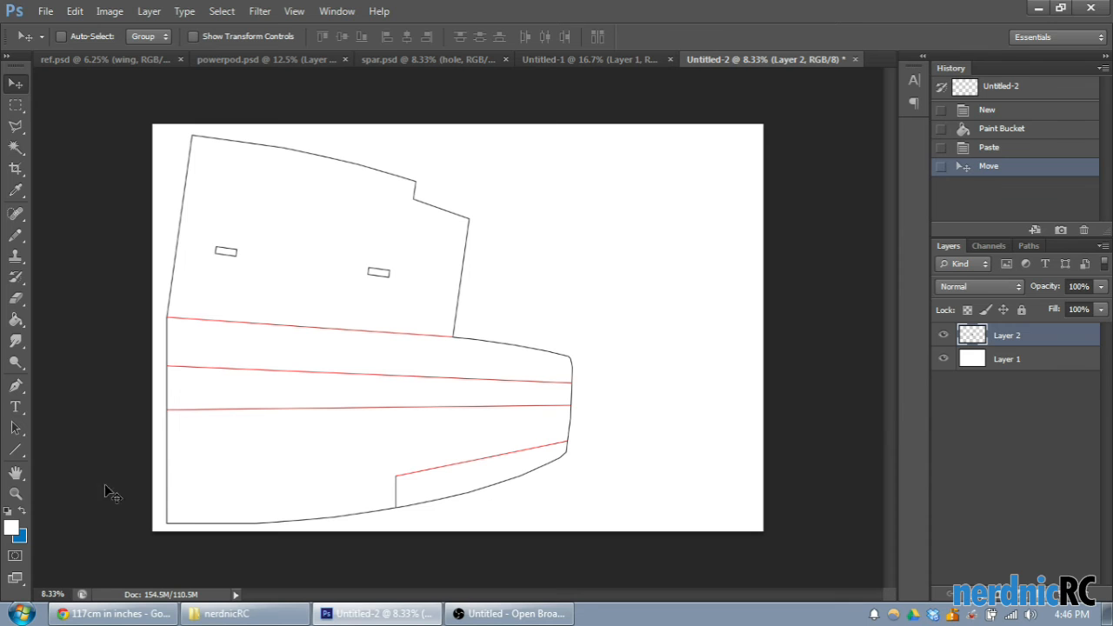
# - Return to ref.psd and show the Background reference drawing to compare it with the wing outline
pyautogui.click(16, 449)
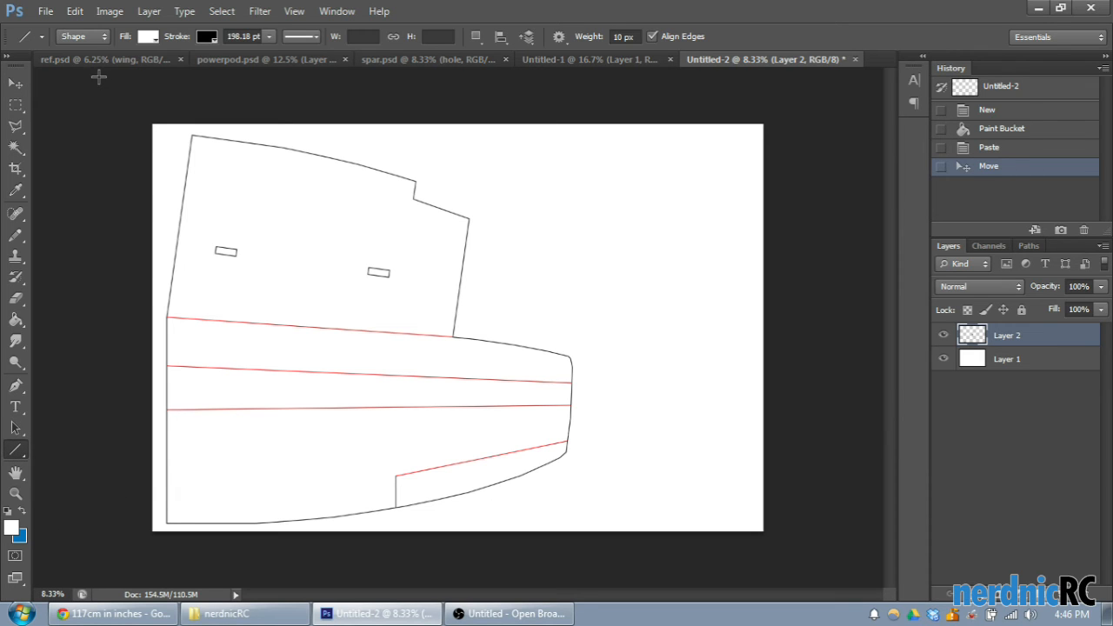
pyautogui.click(105, 58)
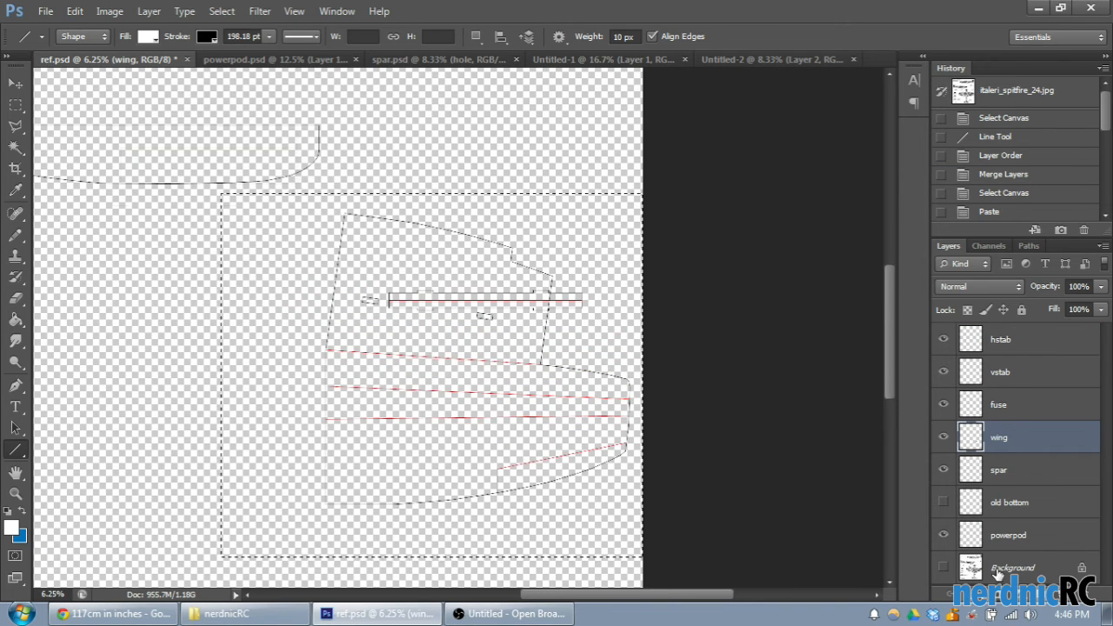
pyautogui.click(944, 568)
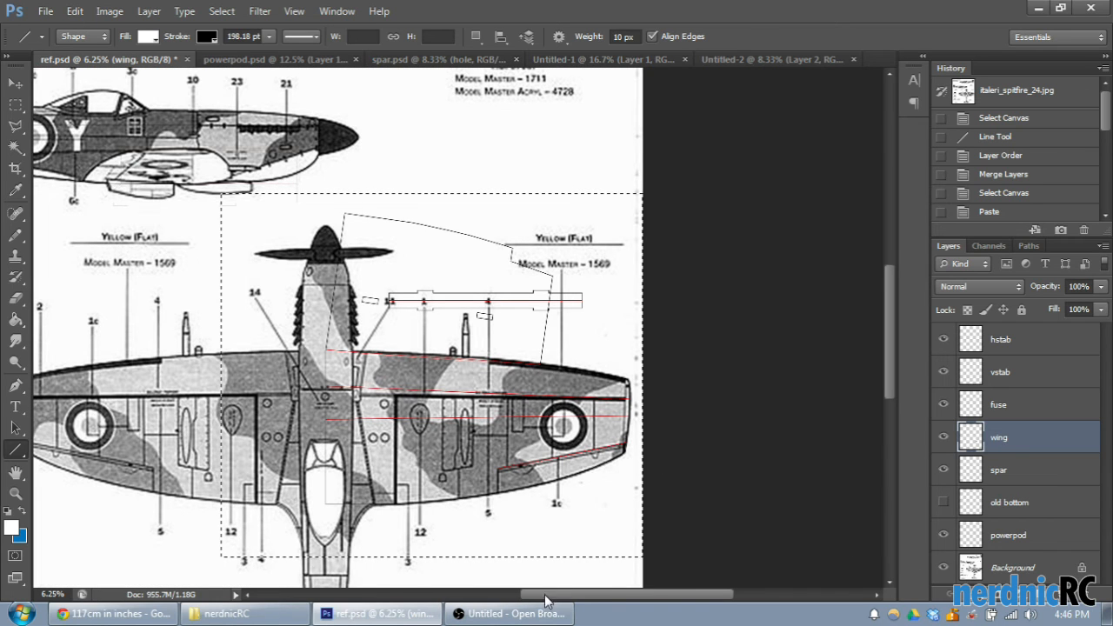
pyautogui.moveTo(606, 599); pyautogui.dragTo(586, 599)
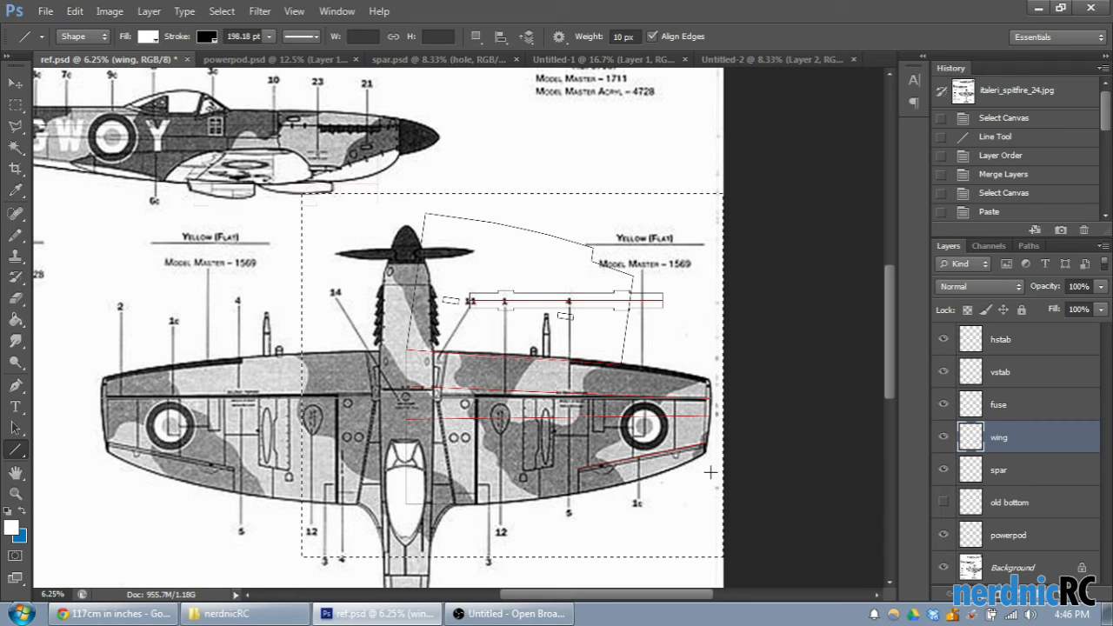
# - Discard the stray line drawn near the wing tip, clear the marquee selection and hide the Background layer
pyautogui.moveTo(711, 472); pyautogui.dragTo(586, 469)
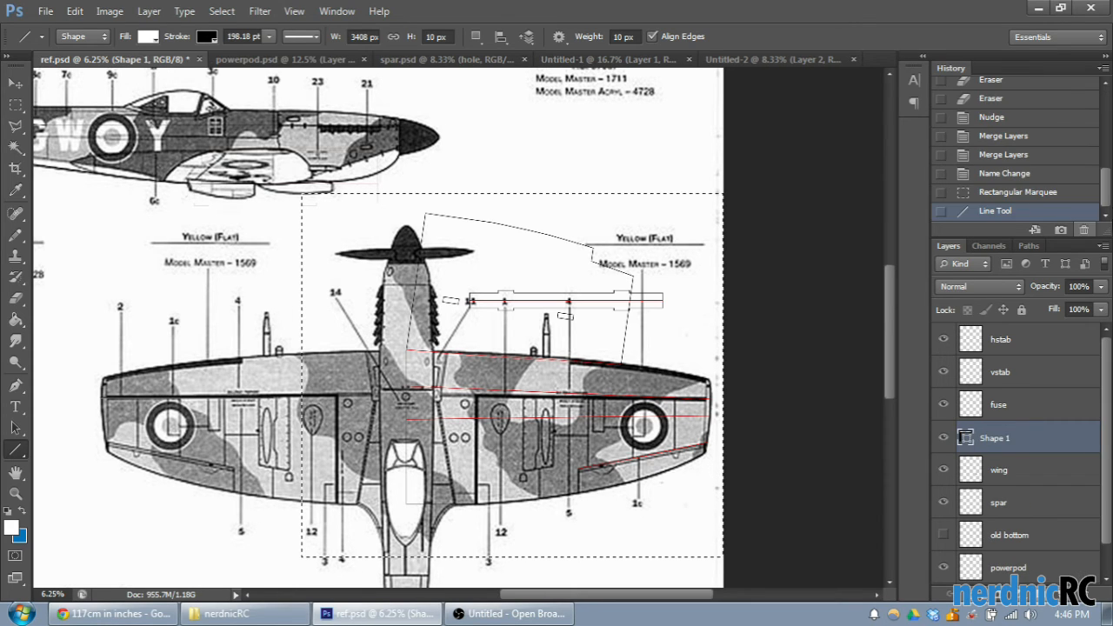
pyautogui.click(1004, 193)
pyautogui.click(15, 105)
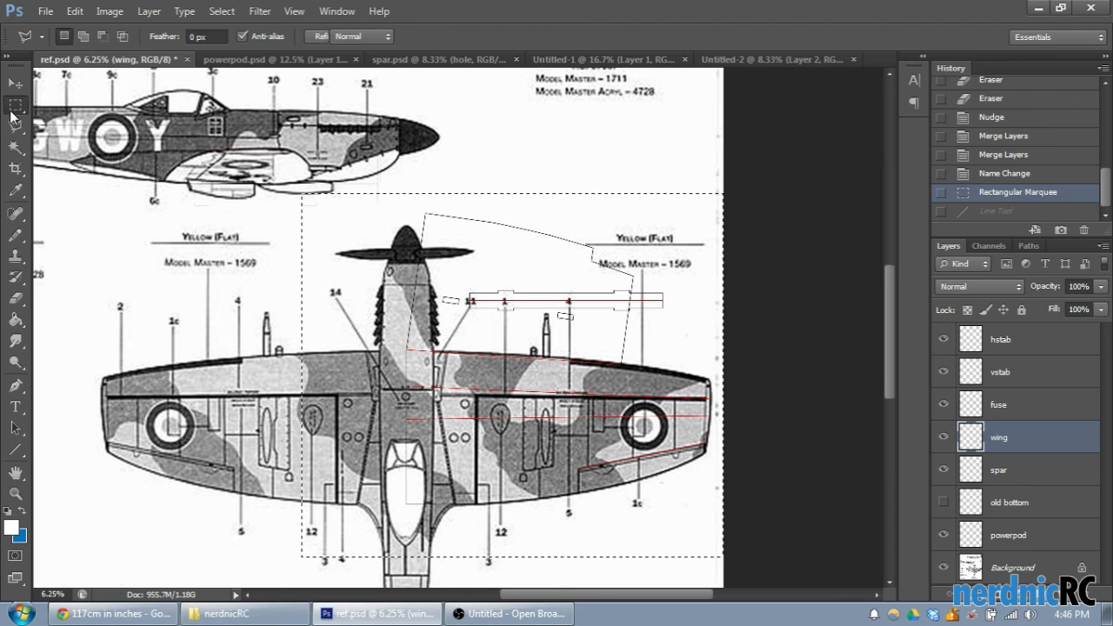
pyautogui.hotkey('ctrl', 'd')
pyautogui.click(942, 569)
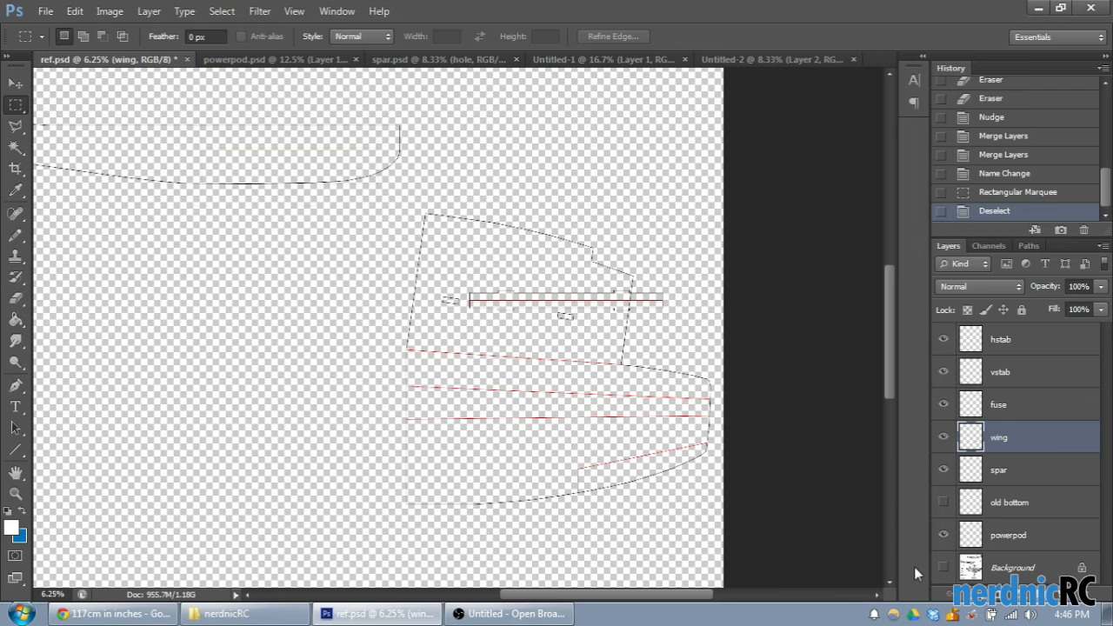
# - Copy the spar outline from the spar layer into Untitled-2 and place it in the canvas's upper-right corner
pyautogui.click(1007, 470)
pyautogui.moveTo(326, 206); pyautogui.dragTo(709, 386)
pyautogui.hotkey('ctrl', 'c')
pyautogui.click(746, 63)
pyautogui.hotkey('ctrl', 'v')
pyautogui.click(15, 84)
pyautogui.moveTo(487, 317); pyautogui.dragTo(648, 156)
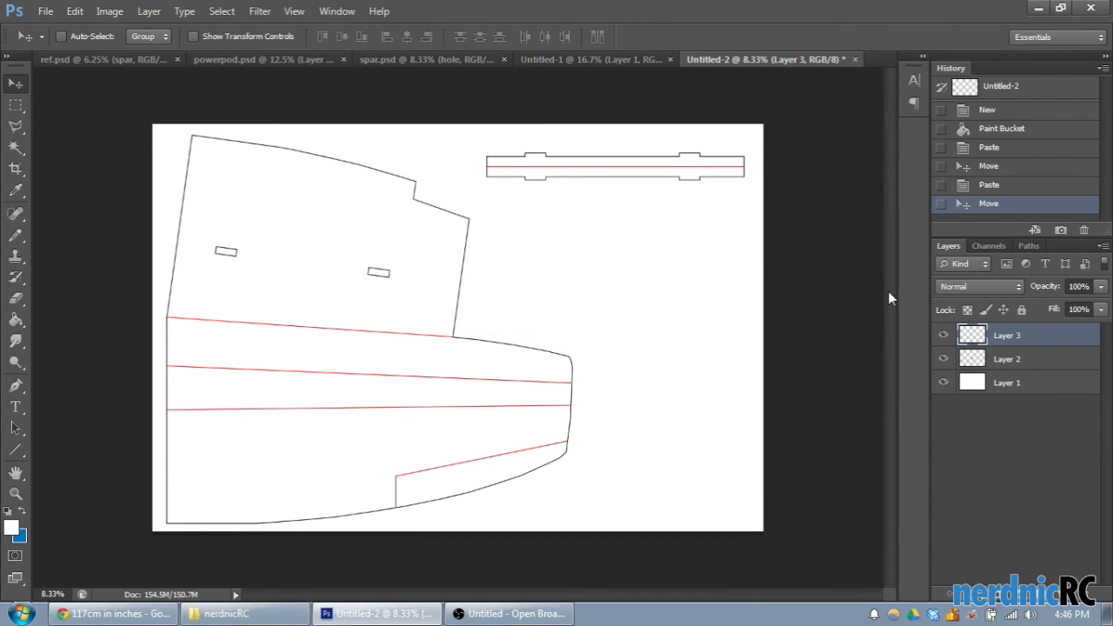